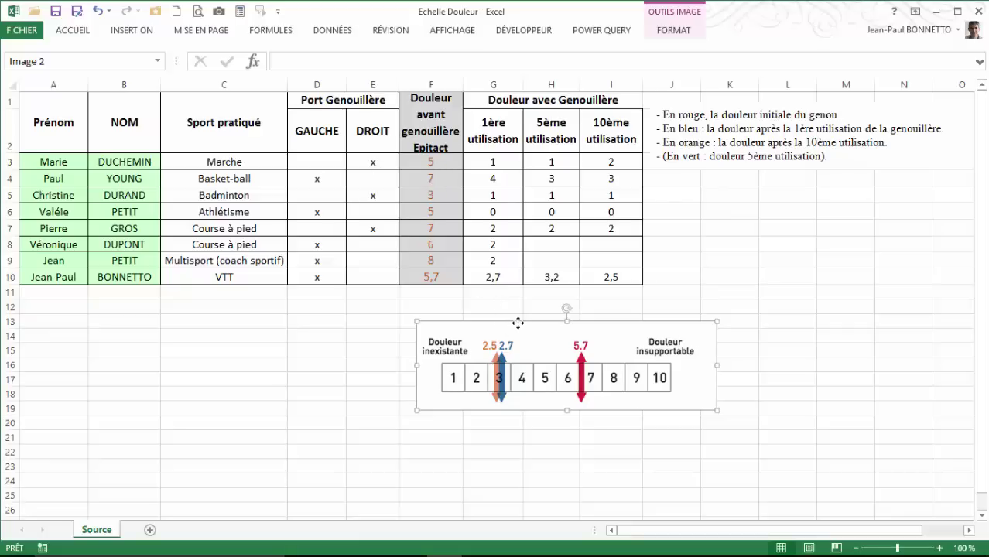
- Move the pain scale picture beside the table, just below the colour legend
left_click_drag(517, 323, 569, 322)
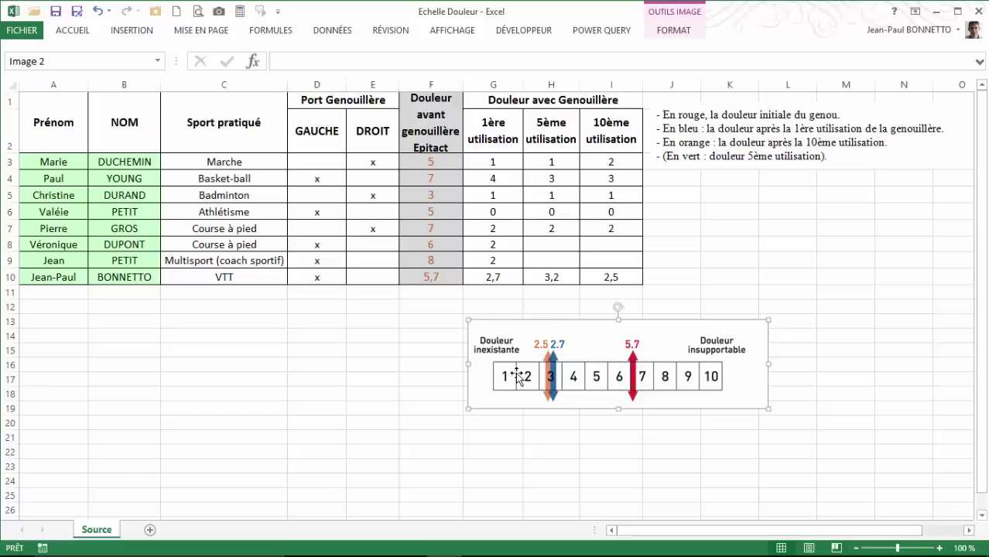
mouse_move(544, 324)
left_mouse_down()
mouse_move(562, 303)
mouse_move(561, 315)
left_mouse_up()
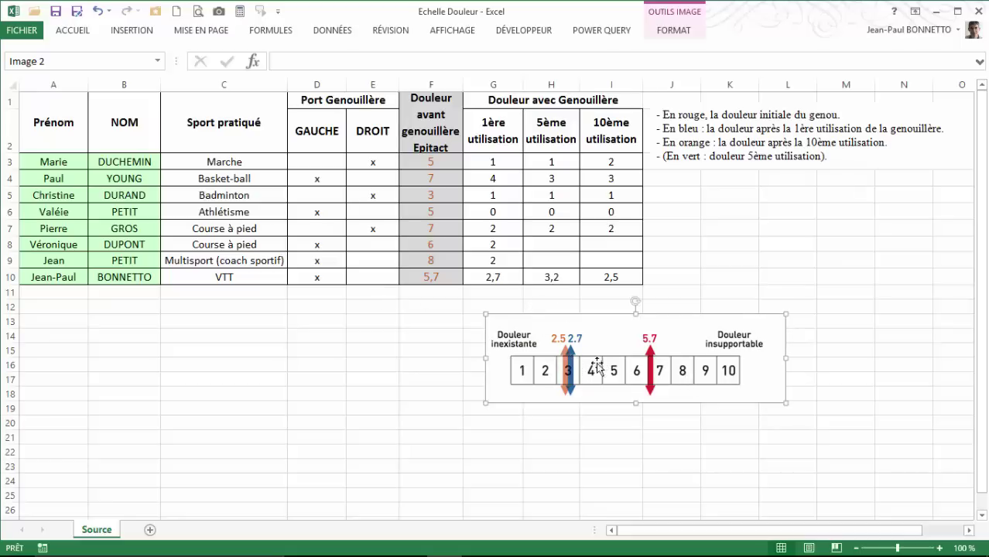
left_click_drag(690, 315, 861, 184)
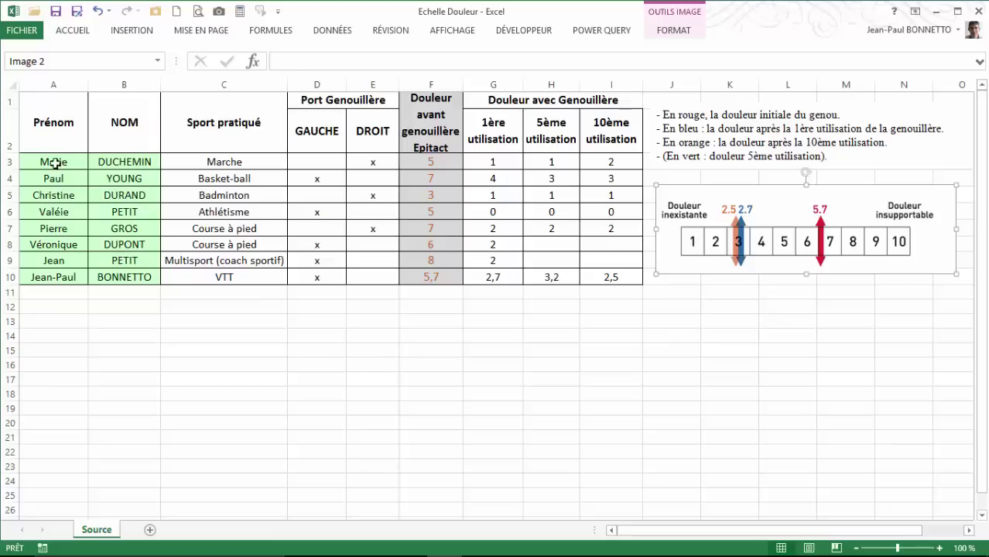
left_click_drag(53, 163, 116, 277)
left_click(115, 178)
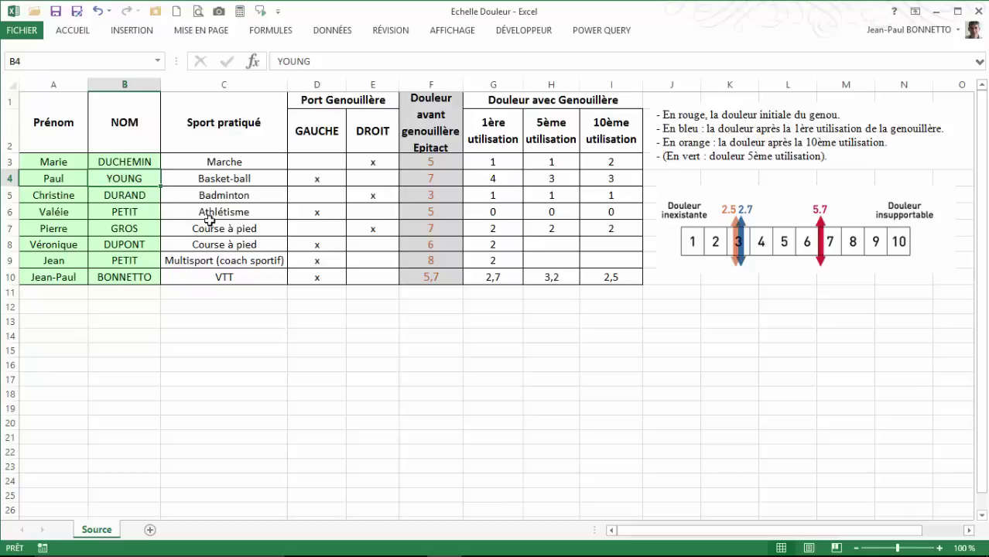
- Nudge the colour legend and the pain scale picture so the scale sits closely beneath the legend, beside the table
left_click_drag(776, 194, 777, 180)
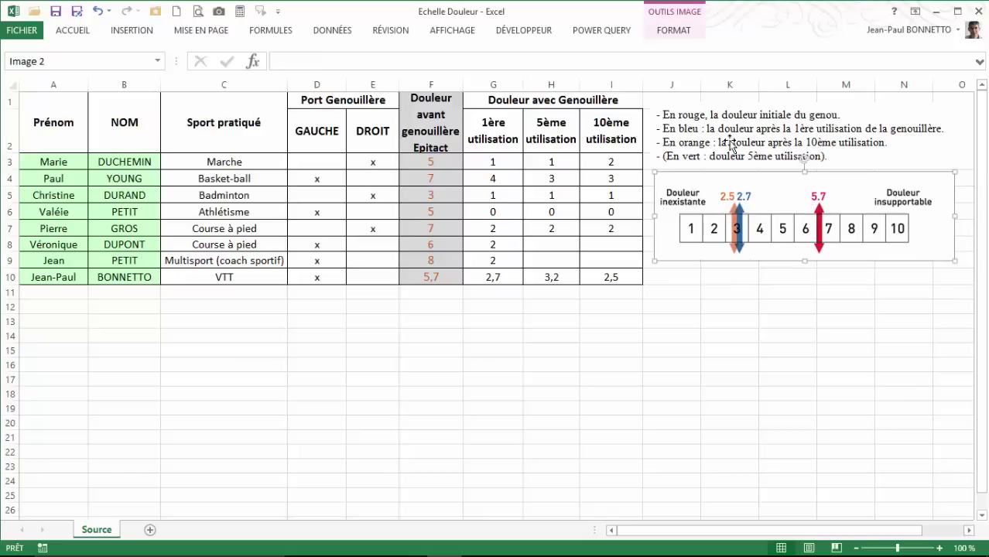
left_click_drag(699, 118, 725, 121)
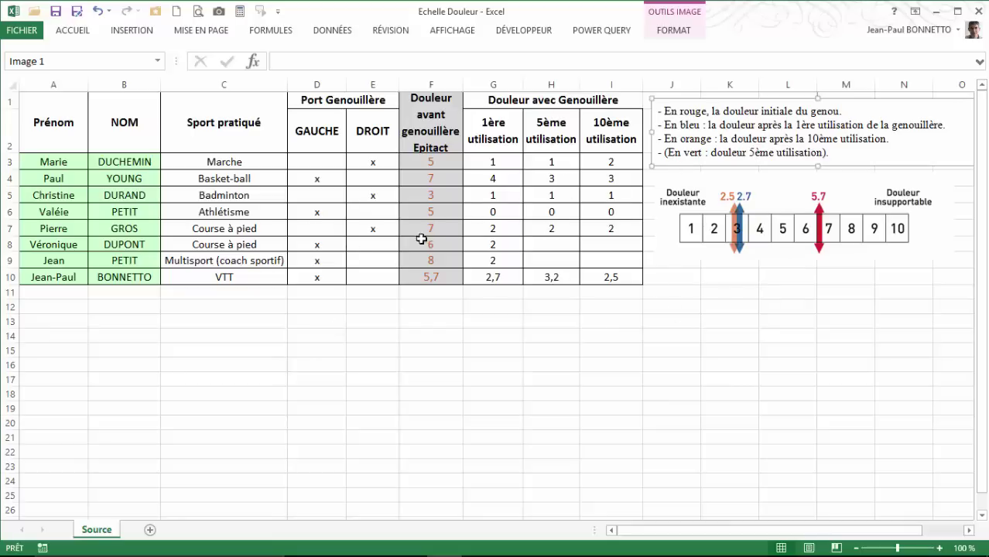
left_click_drag(423, 185, 610, 278)
left_click(316, 292)
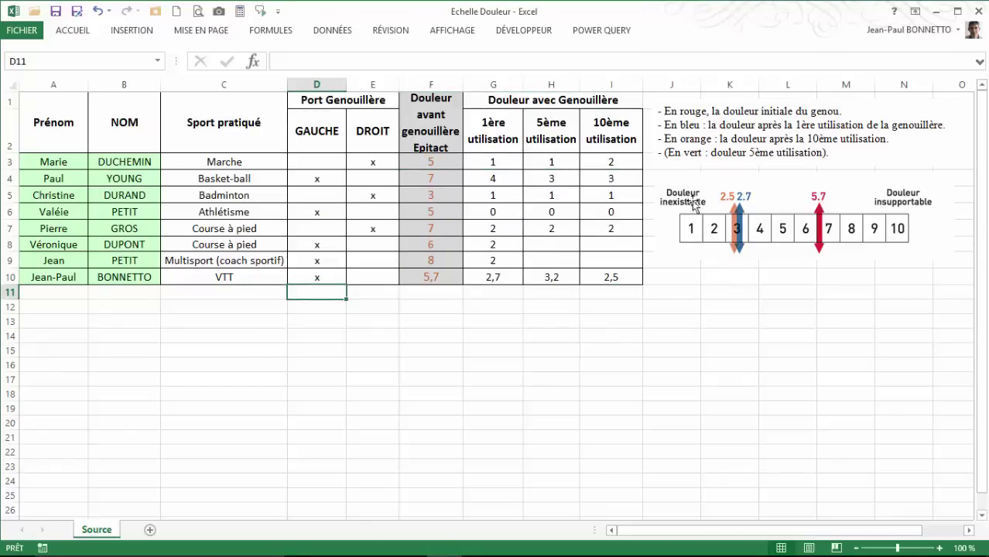
left_click_drag(726, 225, 734, 228)
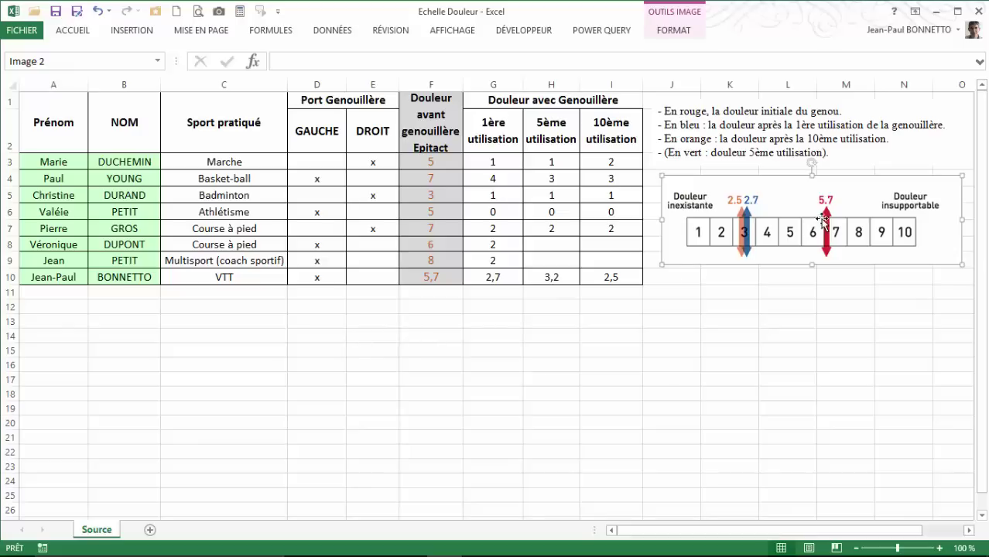
left_click_drag(785, 181, 786, 175)
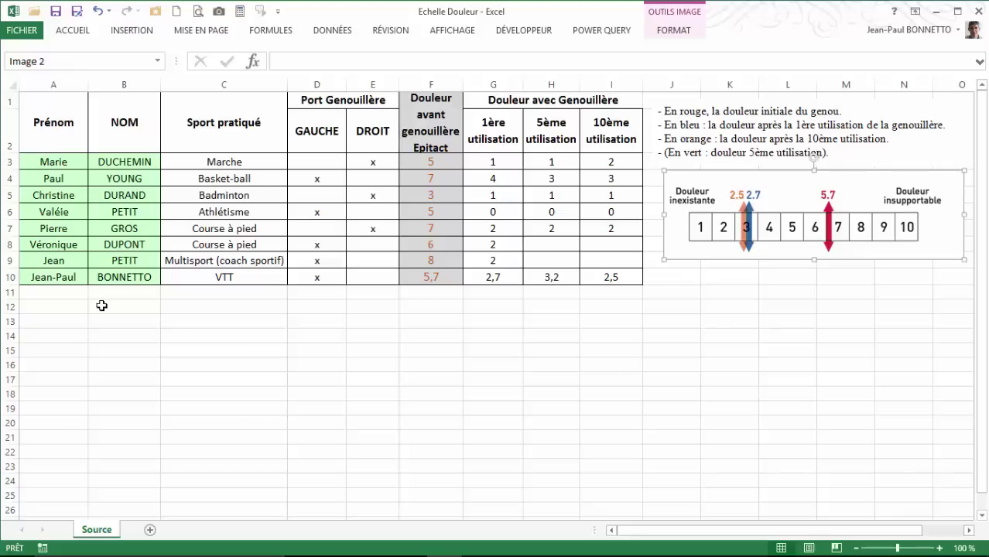
- Check the NOM column in rows 3 to 10 for patients sharing the same surname
left_click(126, 274)
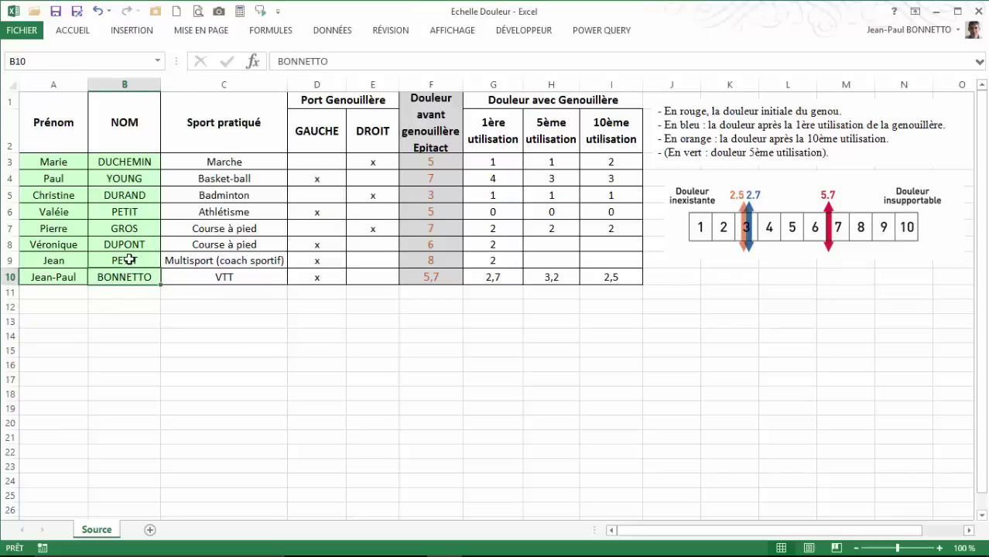
left_click(129, 260)
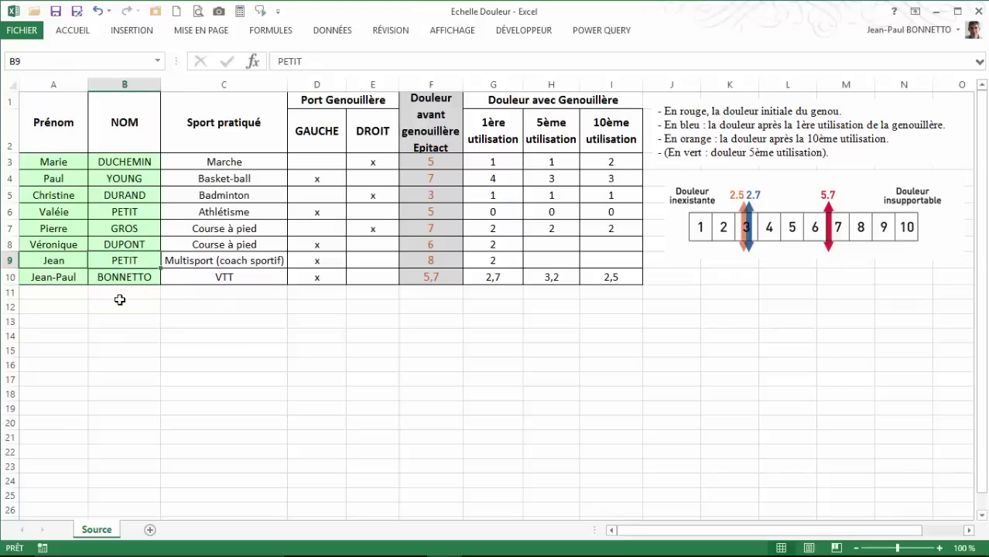
left_click(137, 180)
left_click(135, 247)
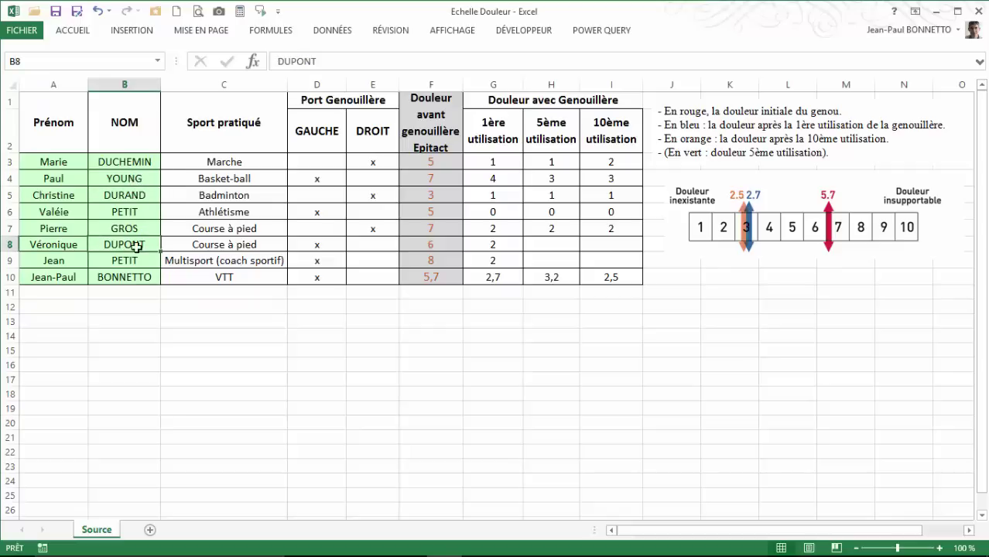
left_click(135, 259)
left_click(128, 216)
left_click(126, 262)
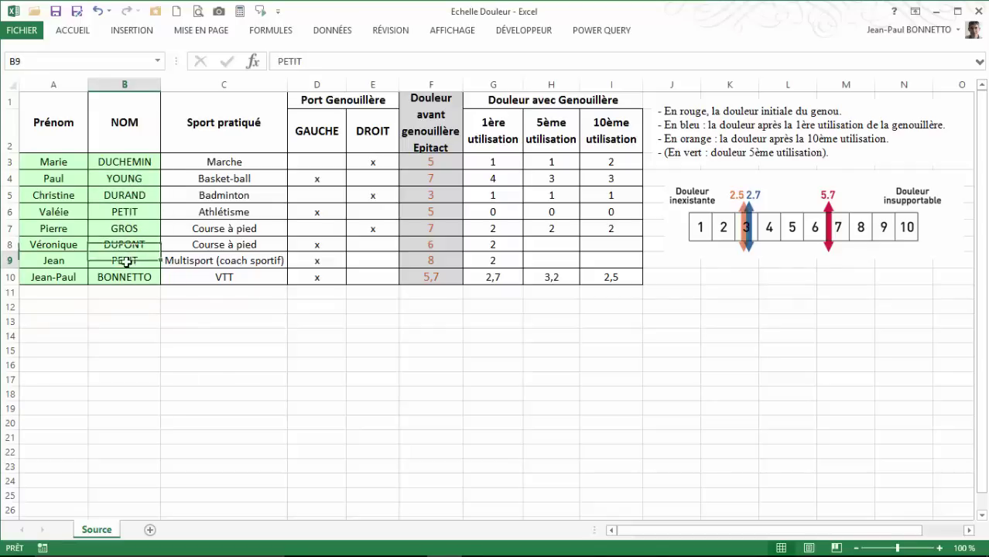
left_click(128, 212)
left_click(128, 260)
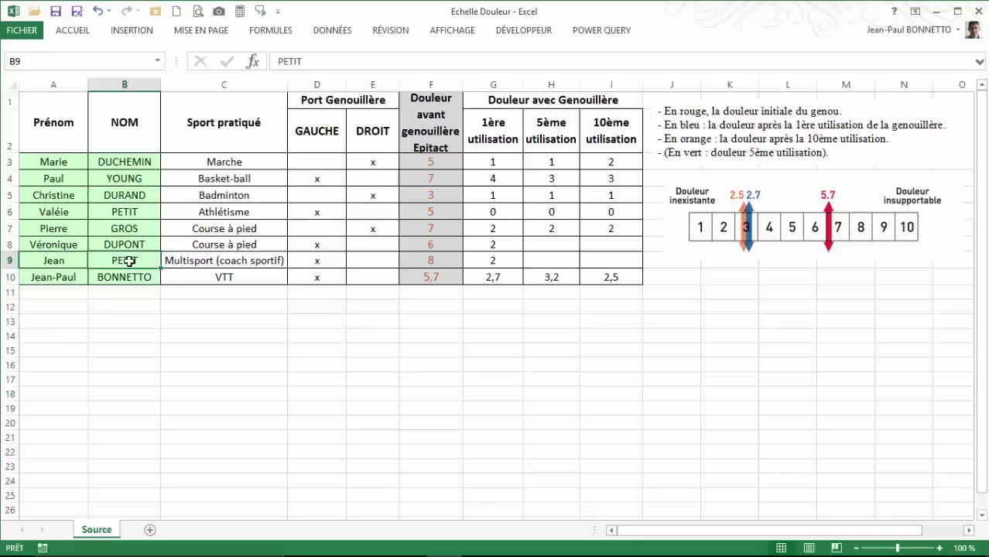
left_click(133, 211)
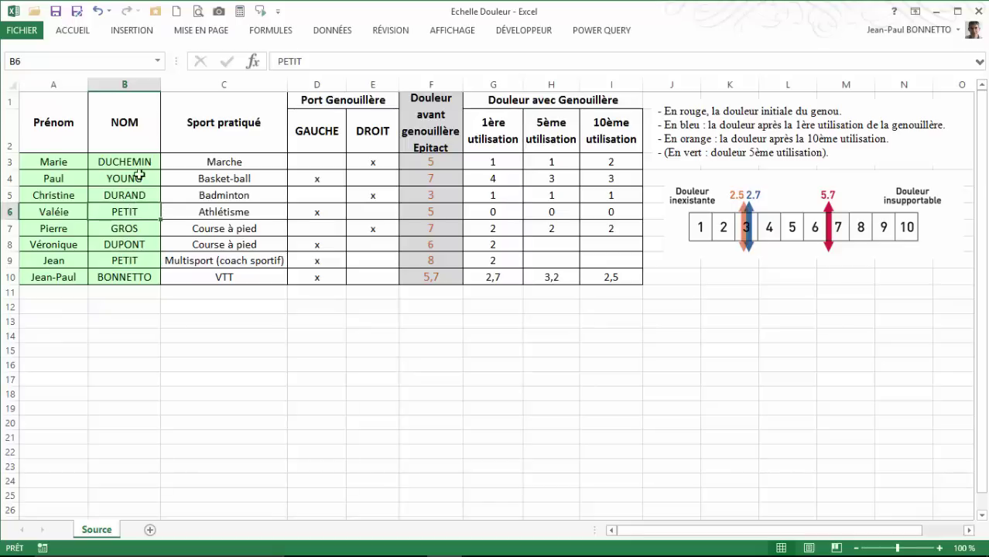
left_click(136, 225)
left_click(133, 259)
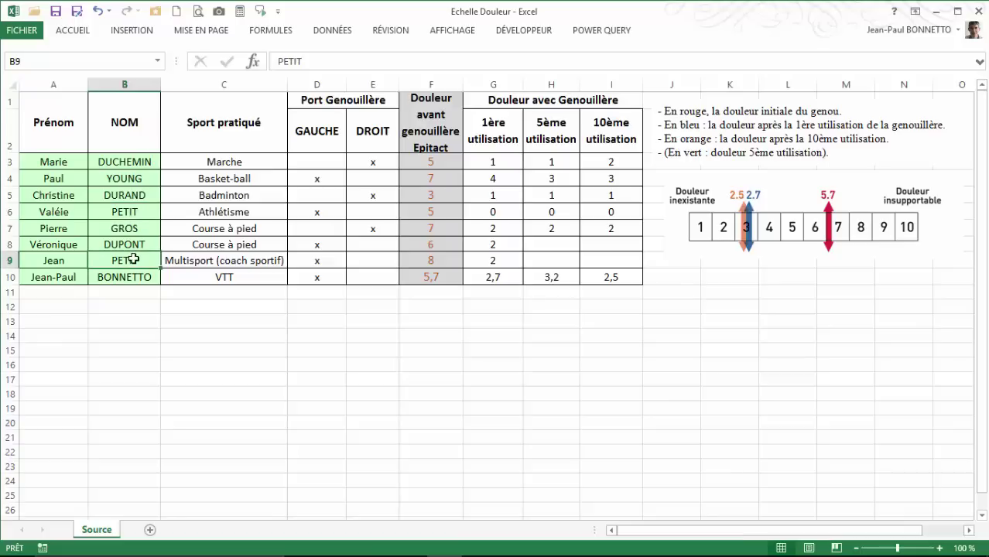
- Insert a new column before Sport pratiqué and enter the header "nom patient" in C2
left_click(199, 85)
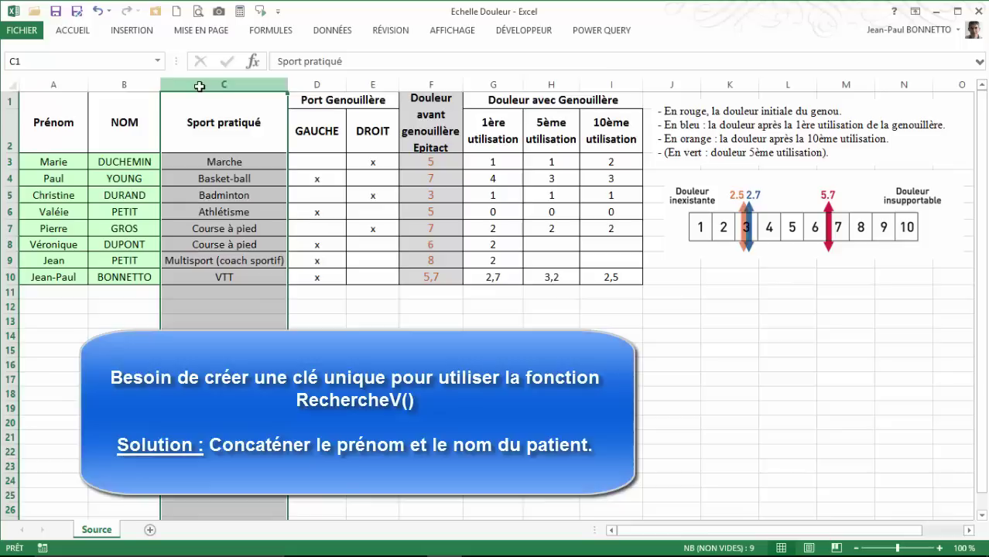
key("ctrl+plus")
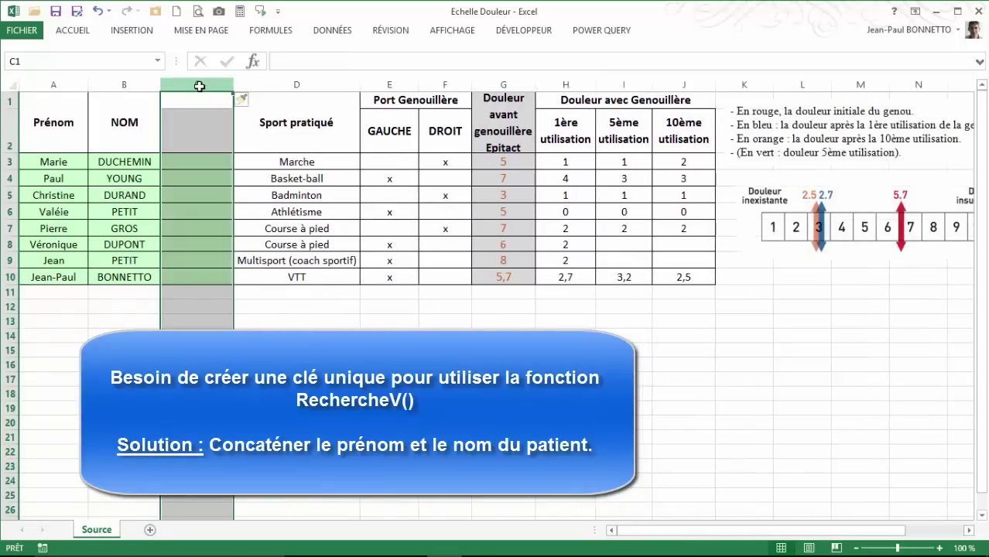
left_click(209, 126)
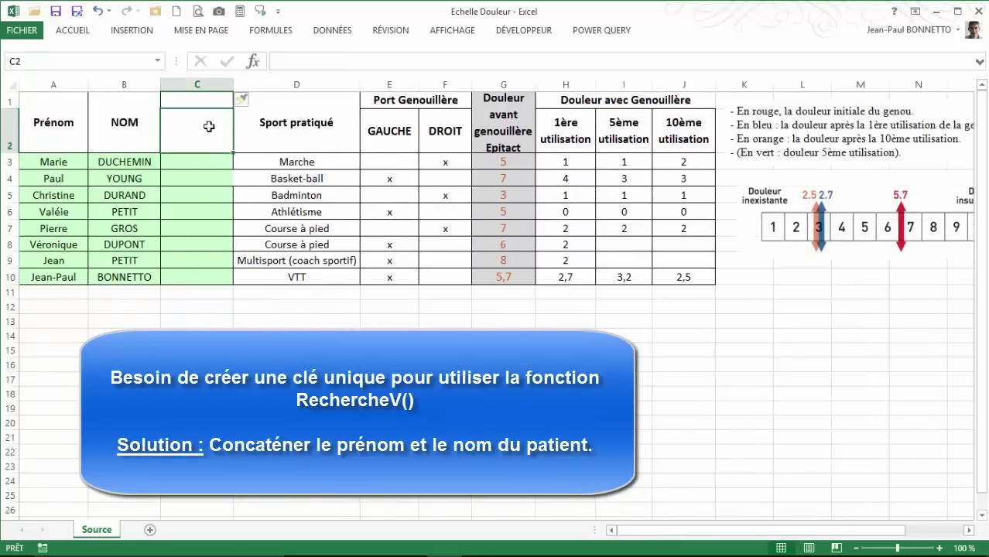
type("nom pa")
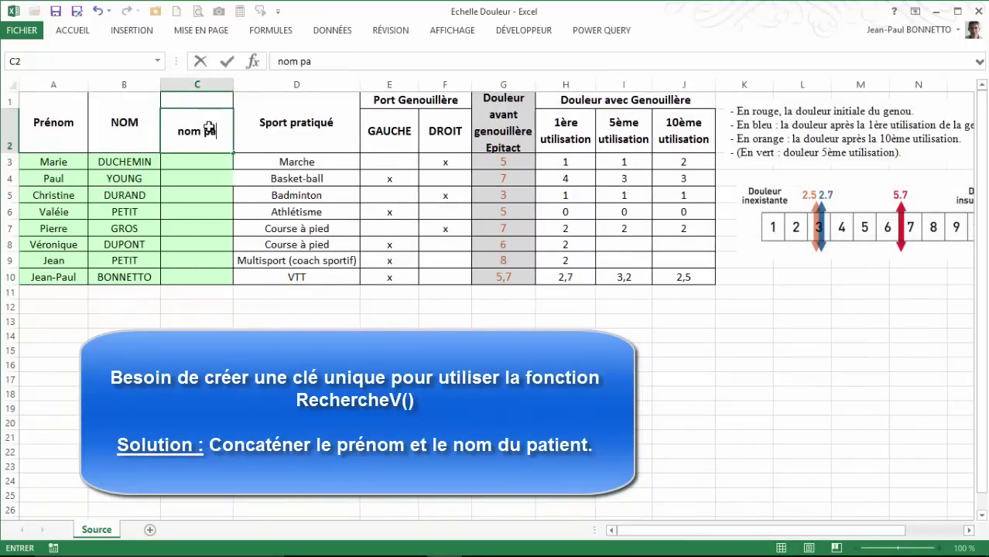
type("tient")
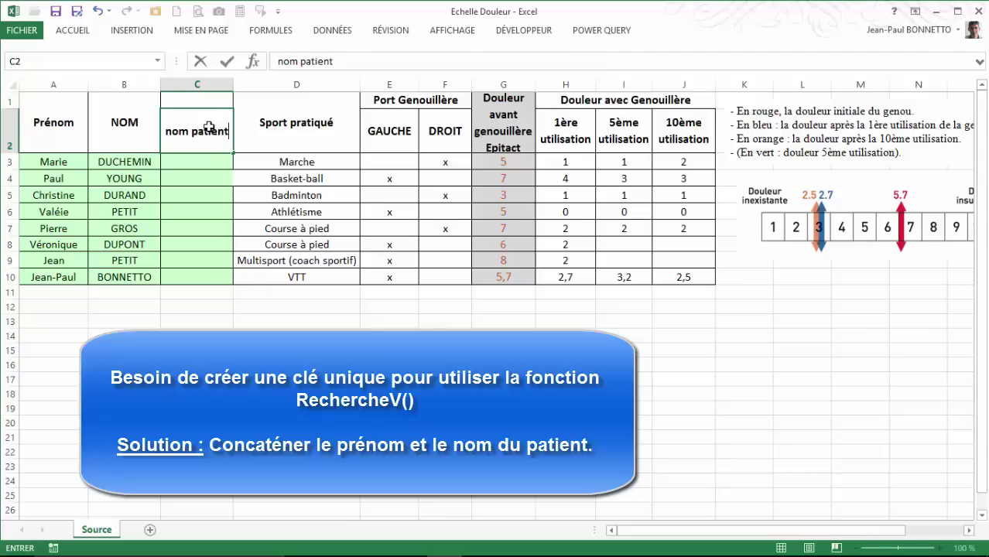
left_click(210, 167)
left_click(207, 127)
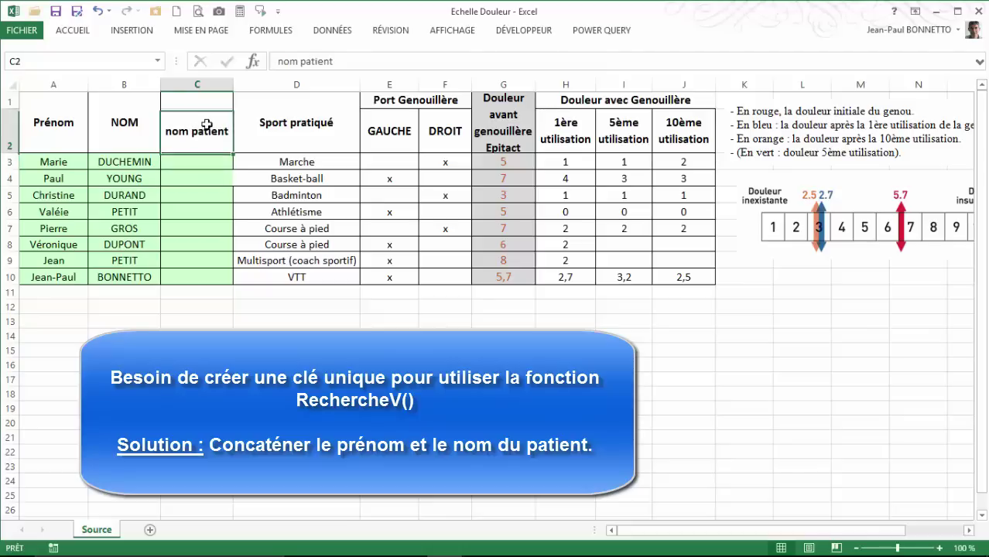
- Merge and centre the header cells C1:C2 and widen column C to fit full patient names
left_click_drag(203, 97, 204, 127)
left_click(81, 30)
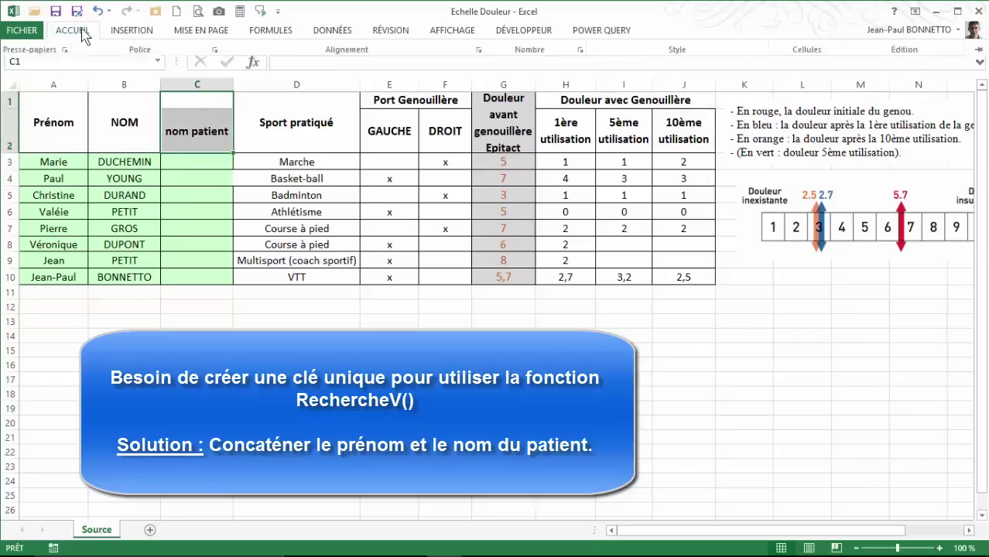
left_click(341, 78)
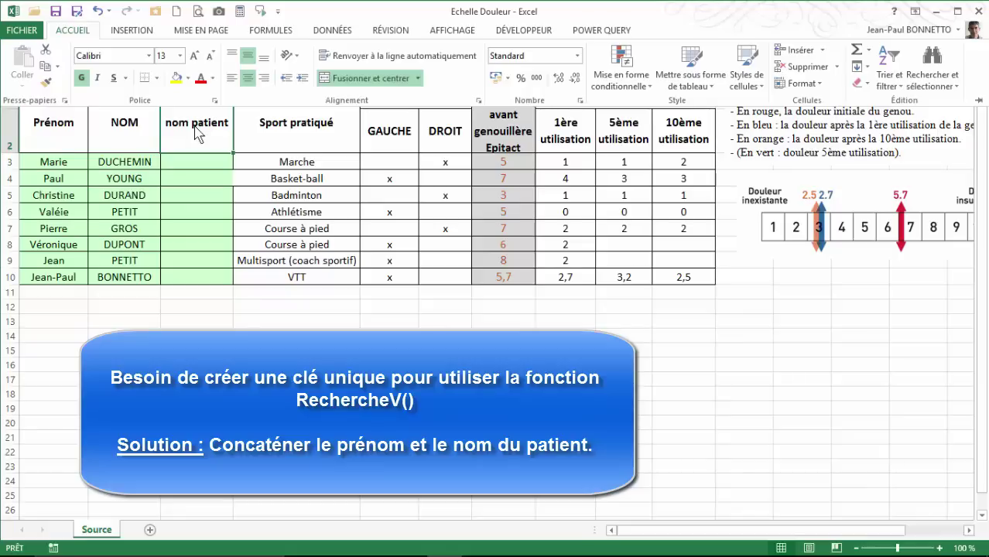
left_click(203, 169)
left_click(195, 165)
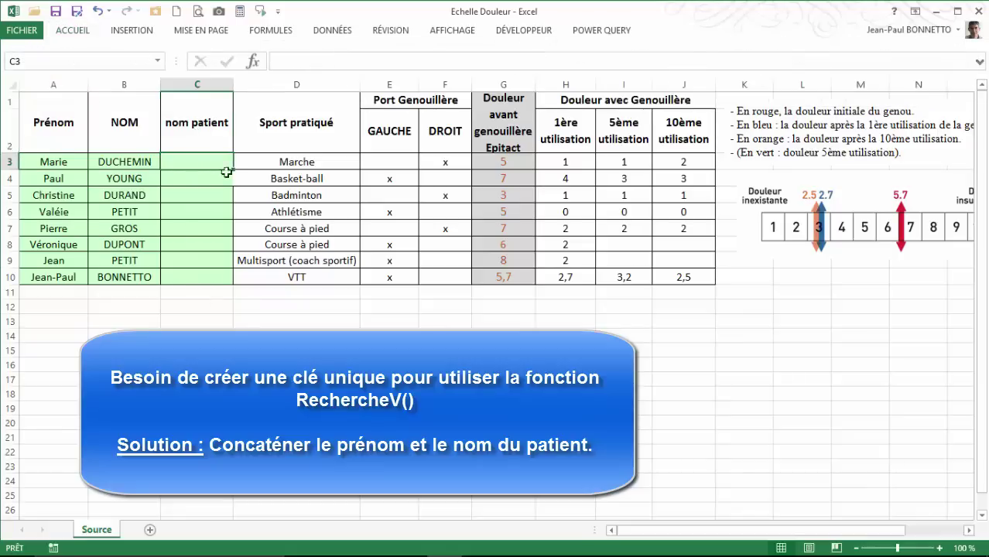
left_click_drag(234, 87, 263, 87)
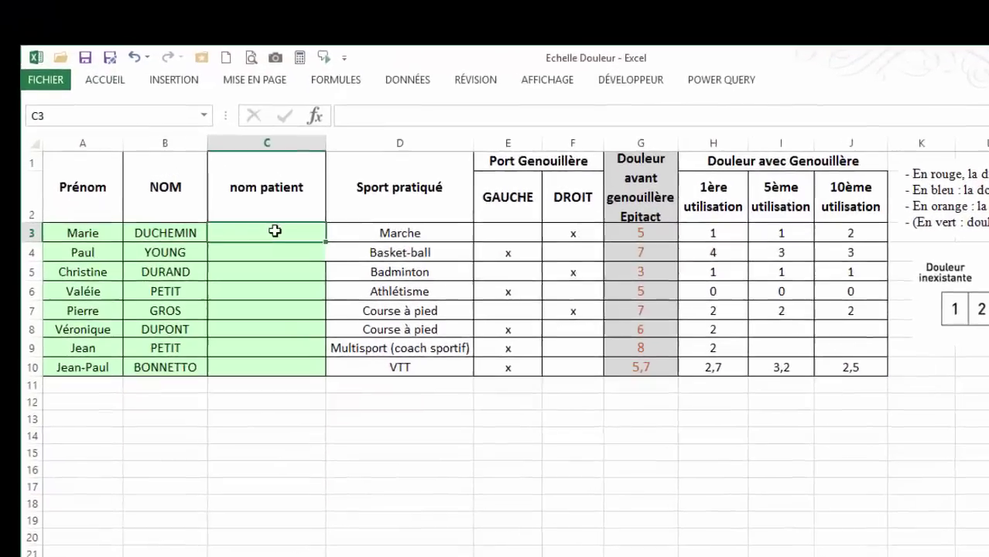
- Concatenate first name and surname in C3 with the formula +A3&" "&B3 and fill it down to C10
type("+")
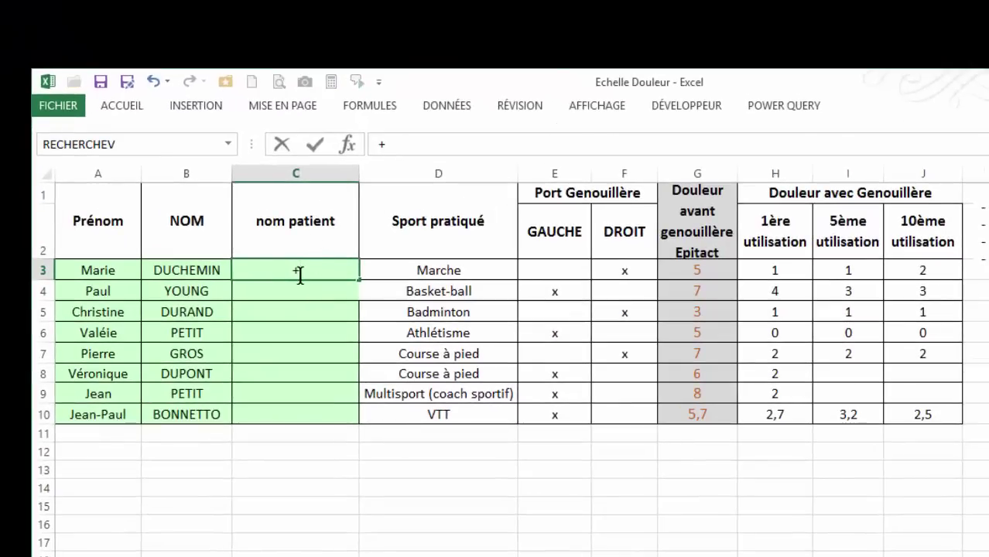
left_click(94, 269)
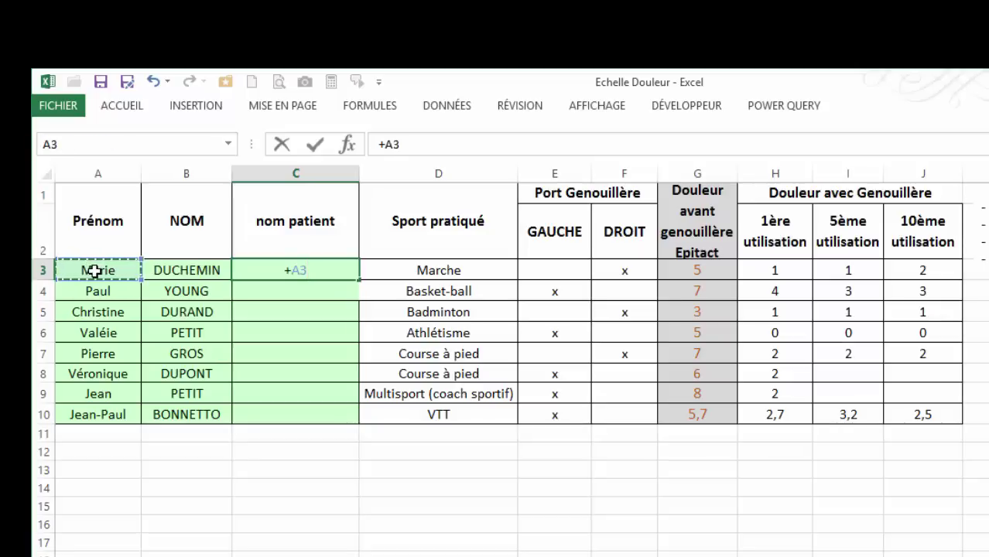
type("&\" \"&")
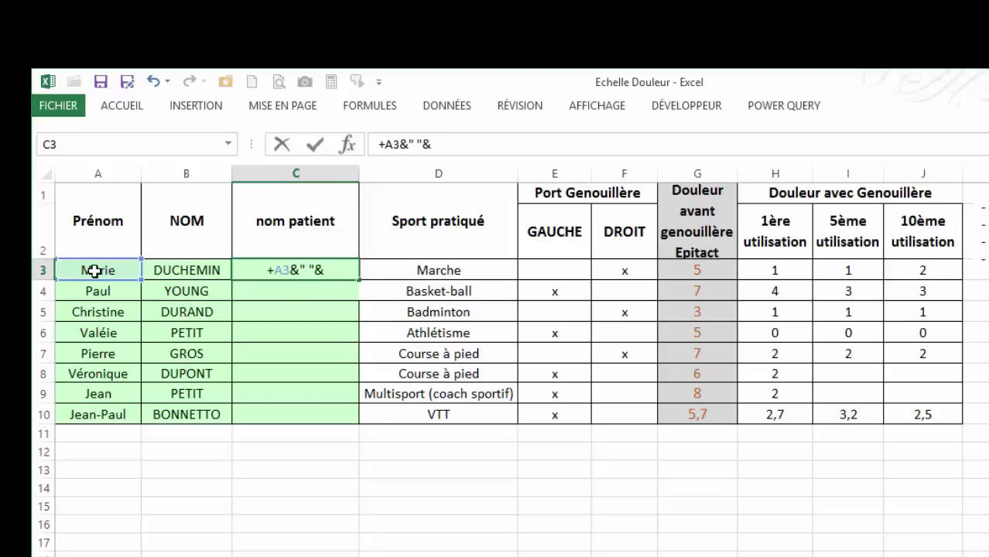
left_click(203, 269)
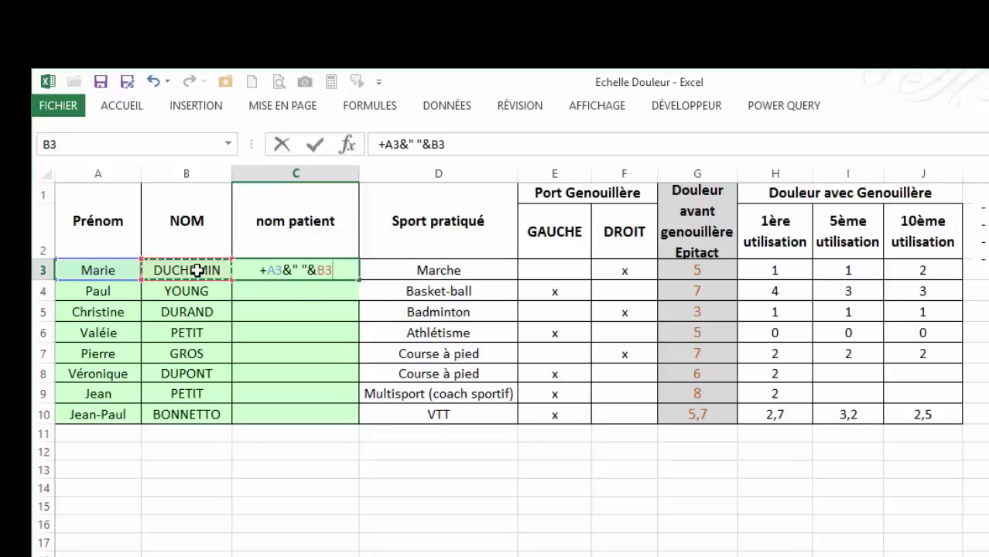
key("Return")
left_click(321, 270)
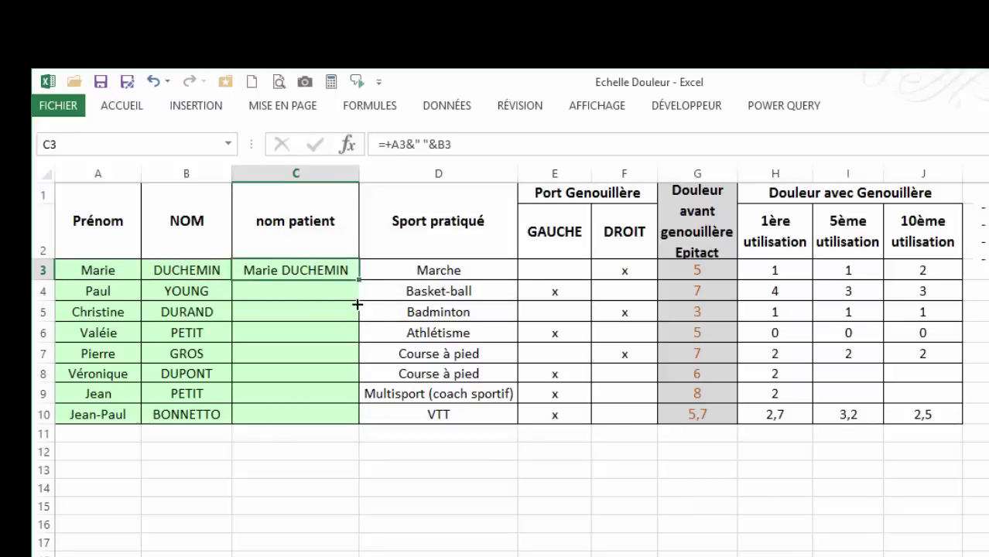
left_click_drag(358, 304, 358, 418)
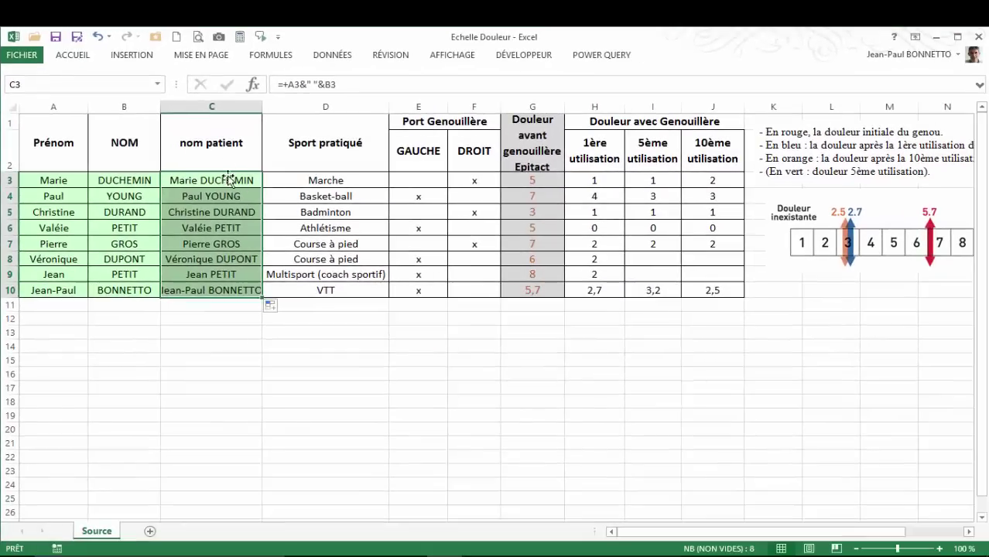
- Keep the Accueil ribbon permanently expanded and compare the combined patient names with the surnames in the NOM column
left_click(230, 180)
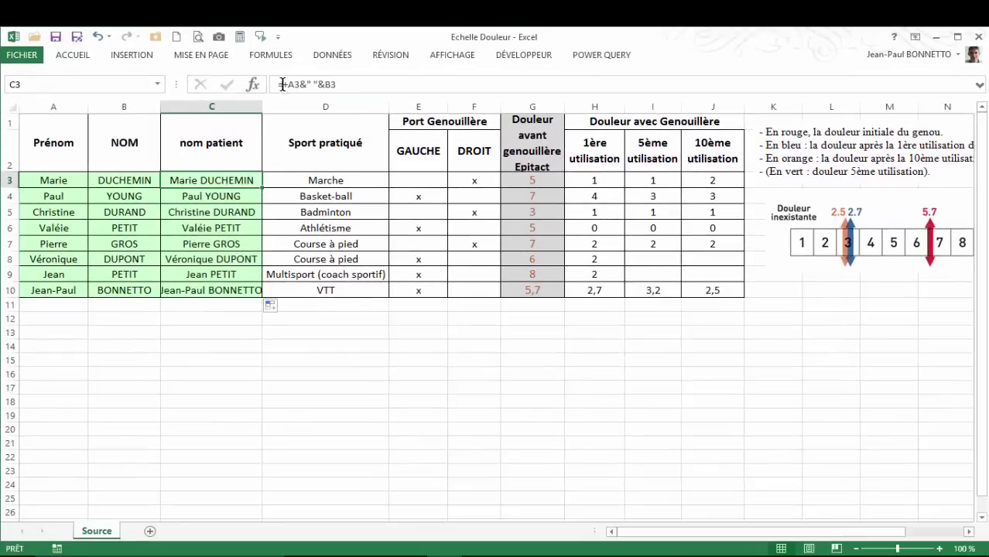
double_click(72, 54)
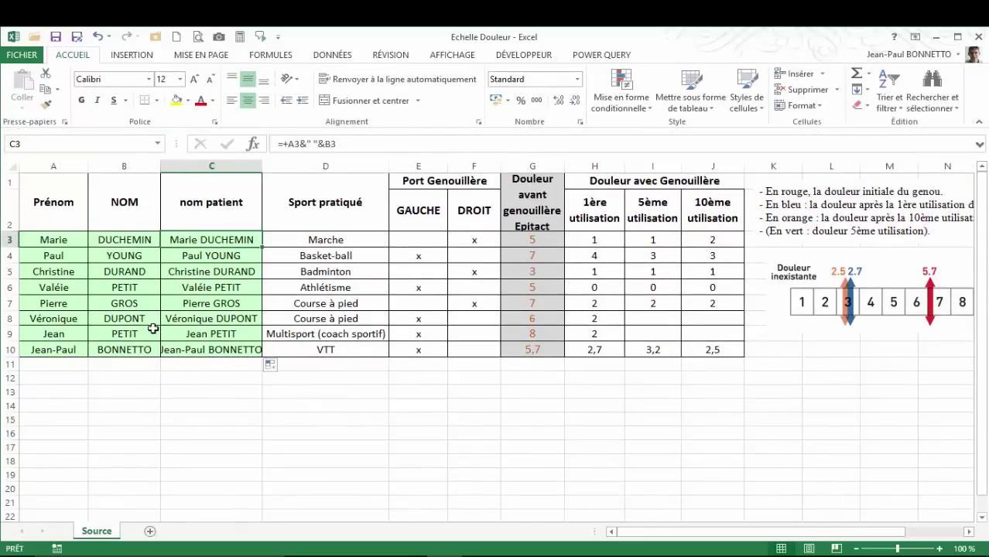
left_click(216, 331)
left_click(128, 287)
left_click(135, 335)
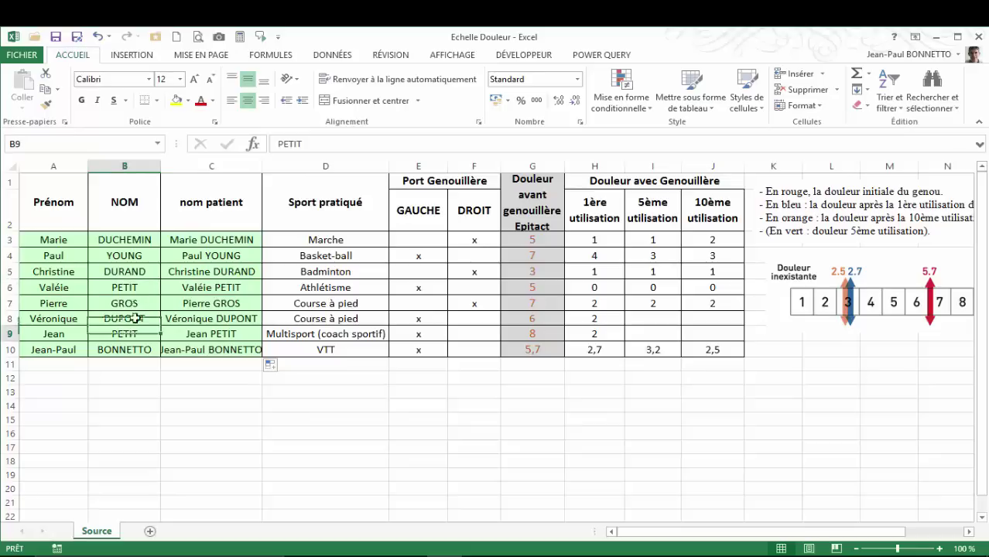
- Compare the rows sharing the same surname across the Prénom, NOM and nom patient columns
left_click(139, 287)
left_click(221, 287)
left_click(78, 287)
left_click(77, 349)
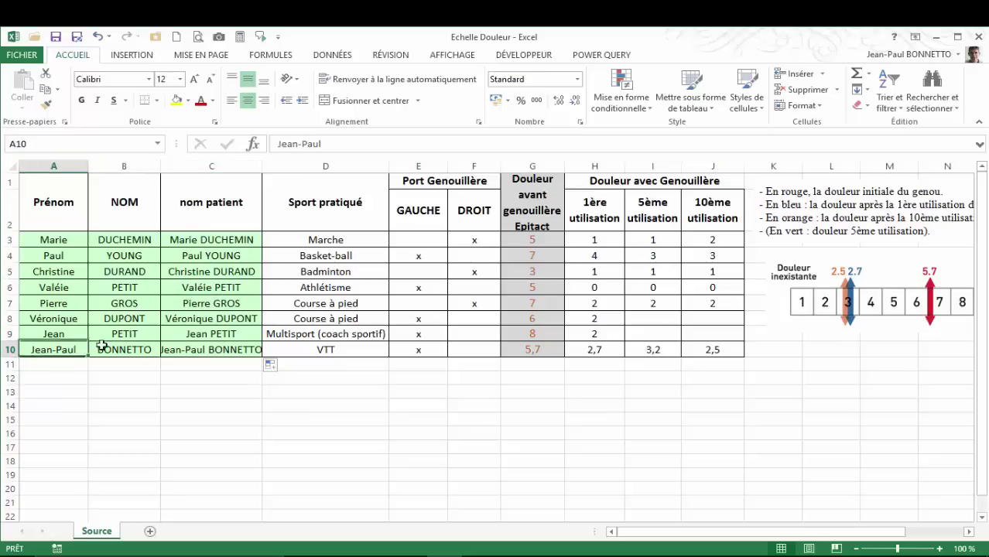
left_click(209, 335)
left_click(211, 288)
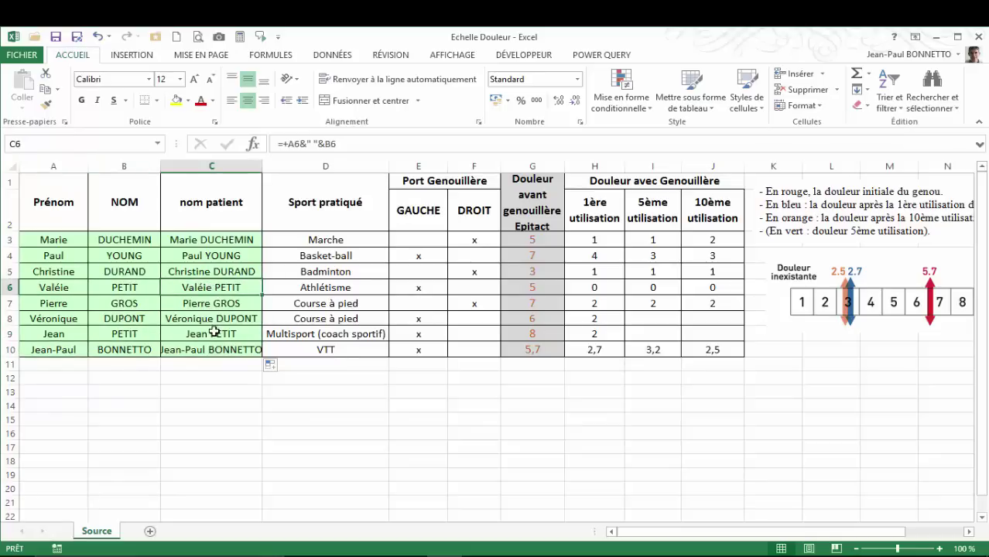
left_click(214, 332)
left_click(211, 287)
- Widen column C slightly and enter the label "Sélection du patient :" in A12
left_click_drag(262, 165, 264, 161)
left_click(66, 378)
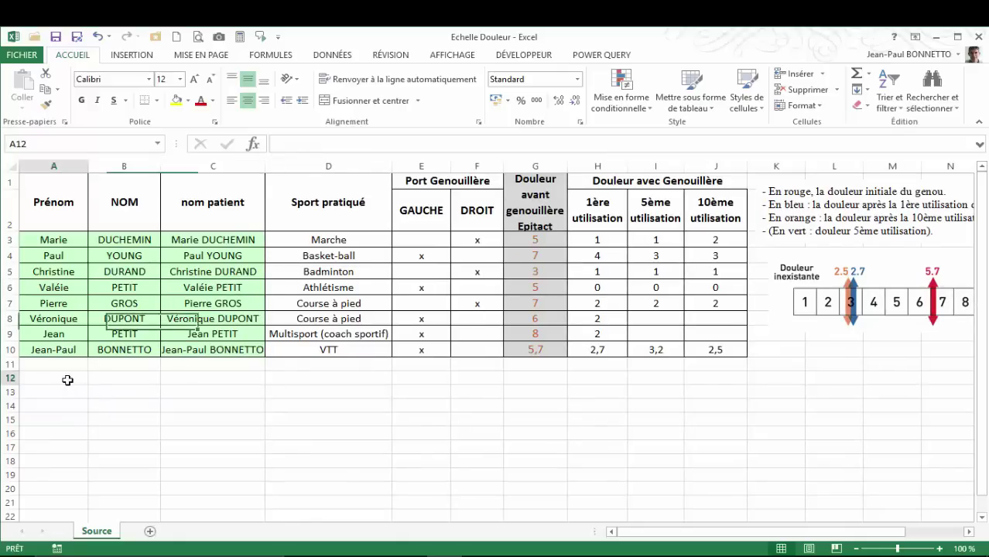
left_click(62, 390)
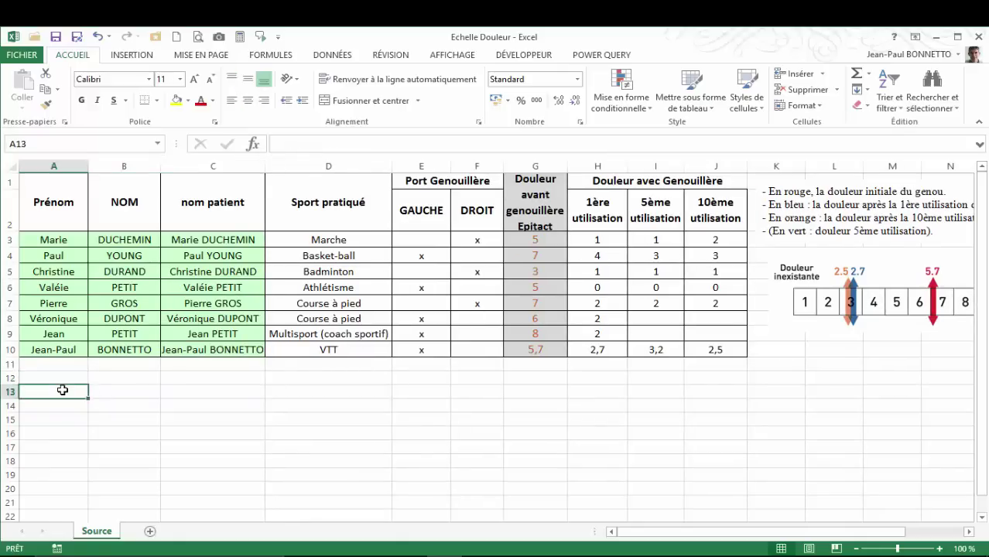
left_click(64, 381)
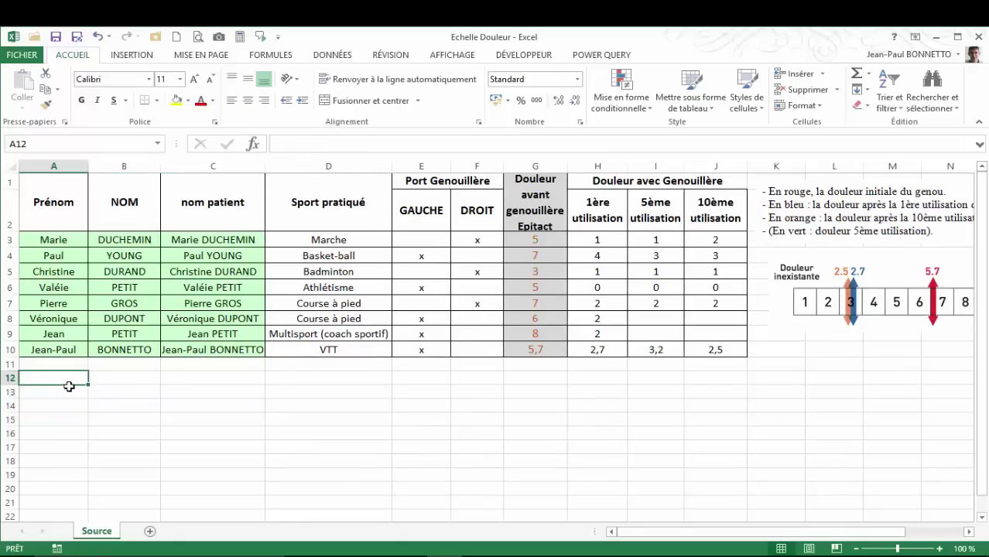
type("Sélection")
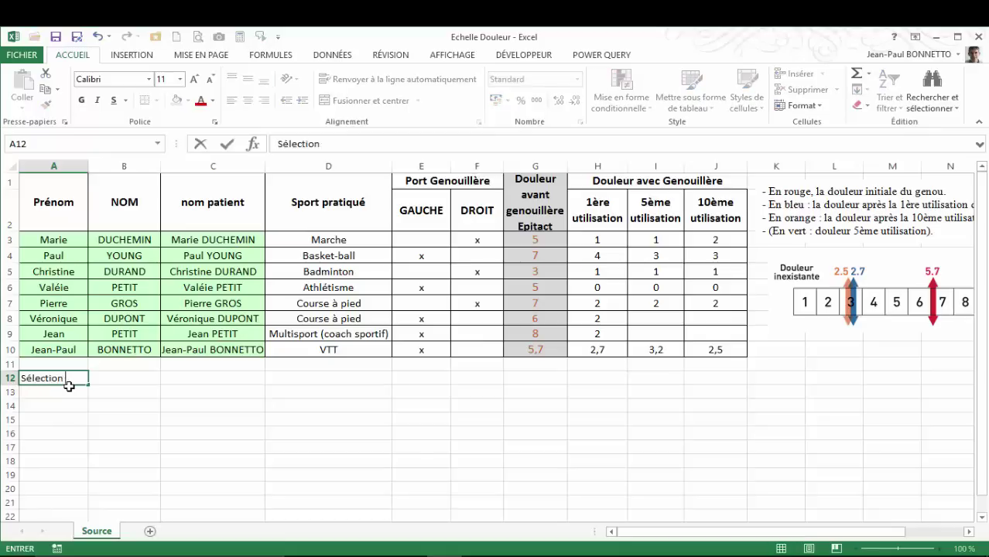
type(" du patient ")
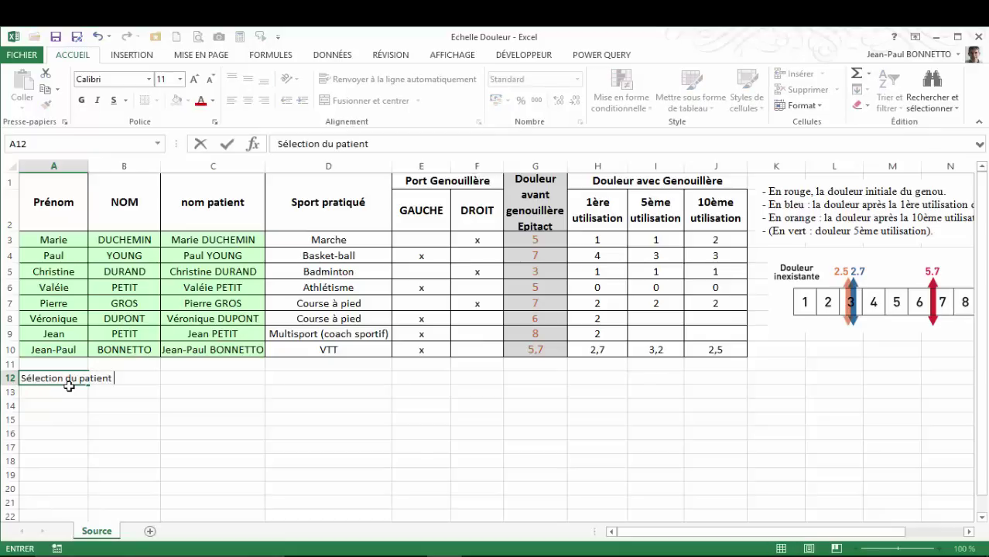
type(":")
key("Return")
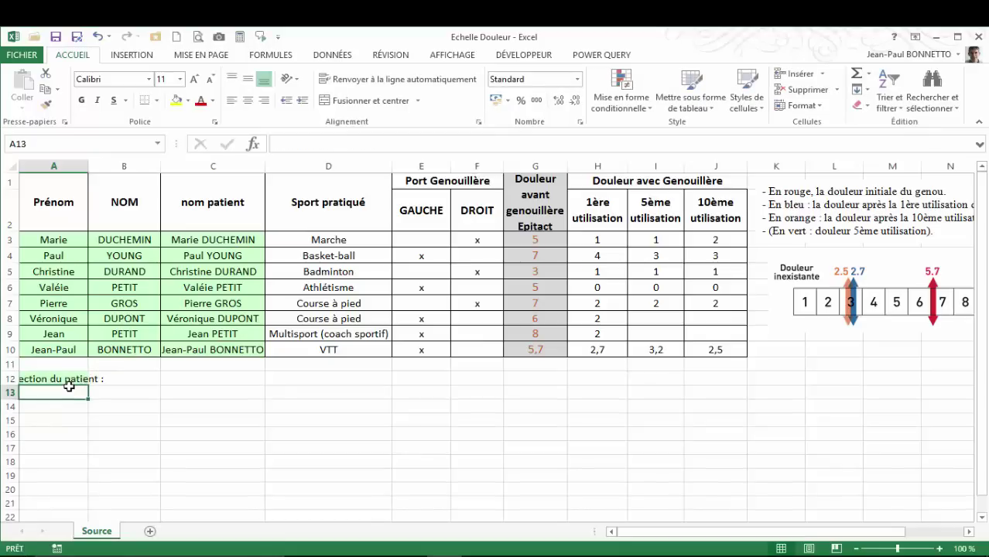
- Merge and centre A12:B12 so the patient selection label fits
left_click(126, 390)
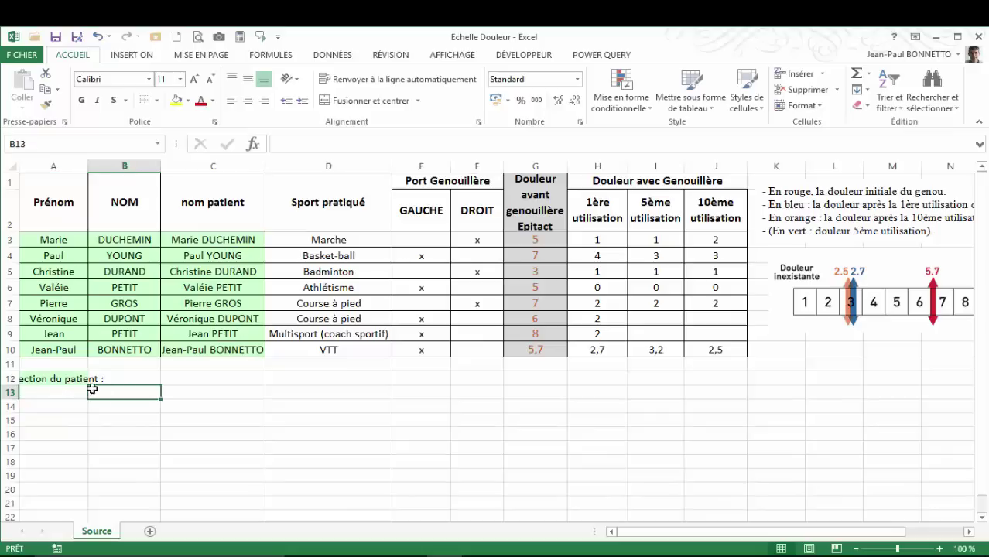
left_click_drag(71, 380, 124, 379)
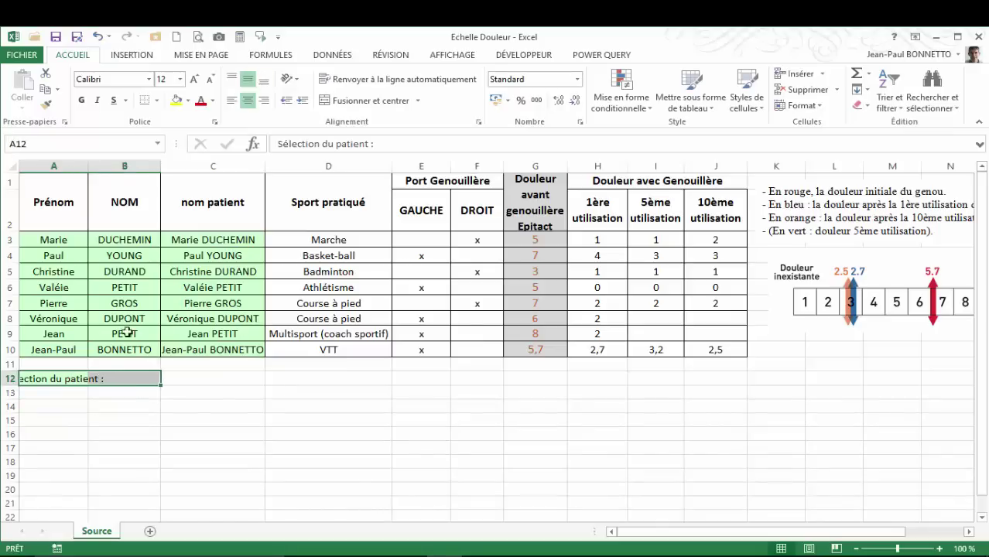
left_click(347, 100)
left_click(49, 395)
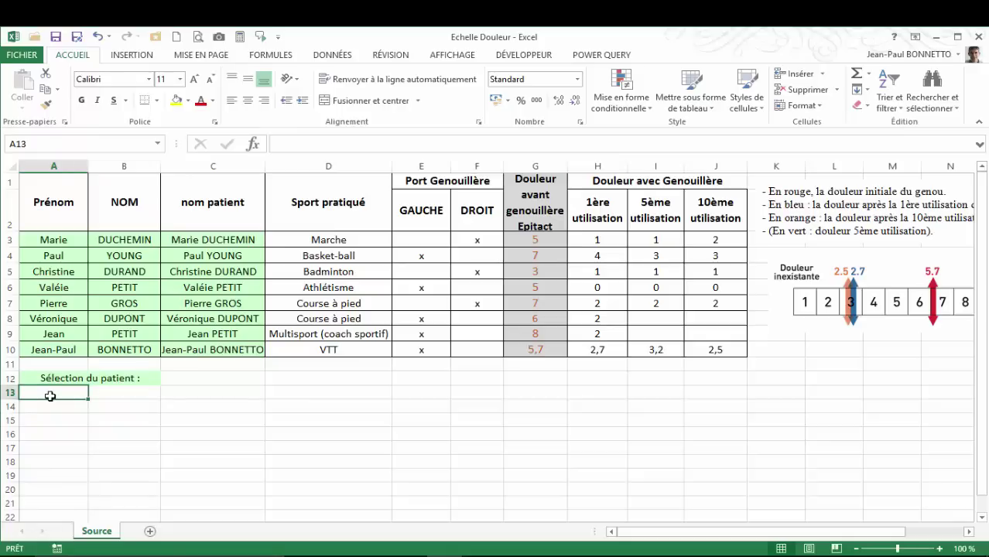
left_click_drag(49, 396, 110, 393)
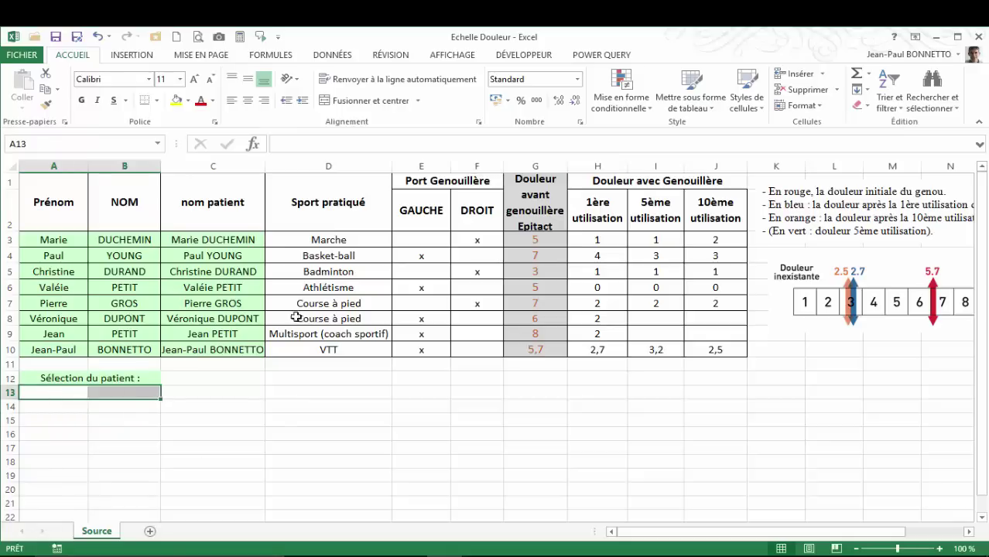
left_click(69, 394)
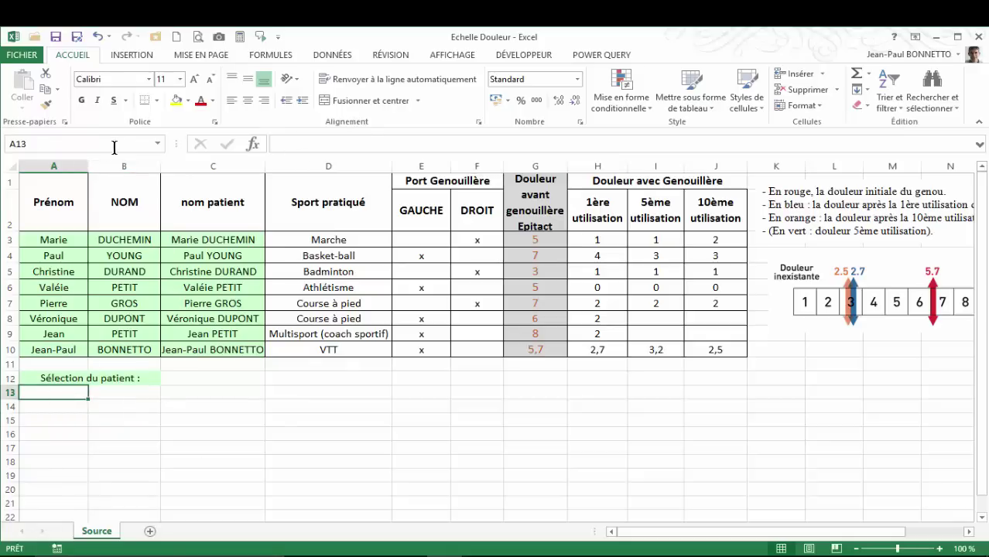
- Add a data validation list to C12 with source =$C$3:$C$10 and check the patient names it offers
left_click(212, 390)
left_click(221, 377)
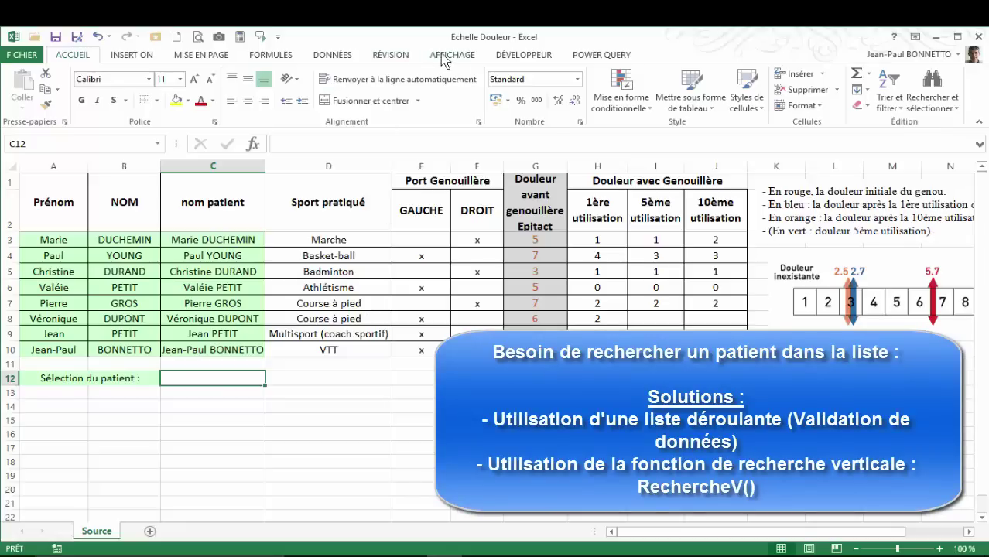
left_click(333, 56)
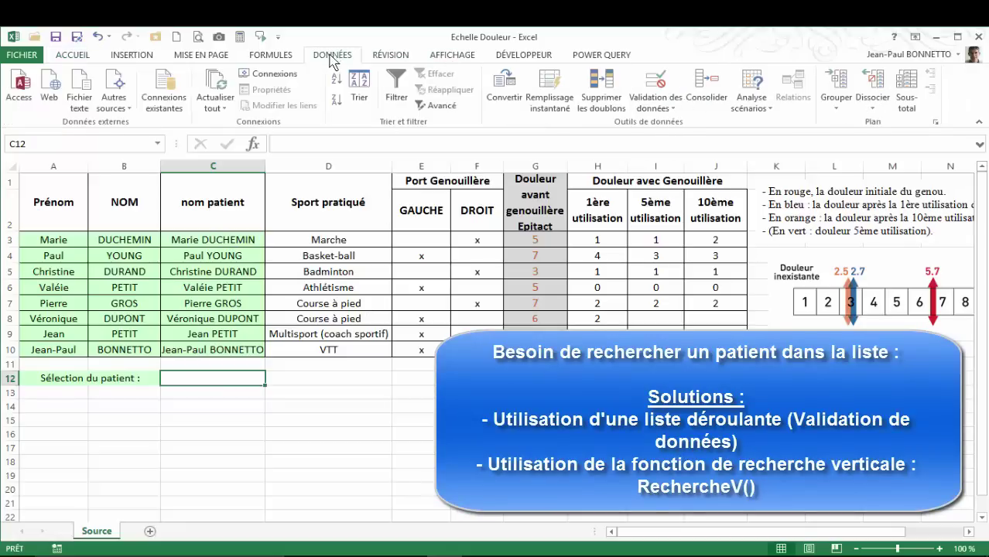
left_click(655, 104)
left_click(672, 122)
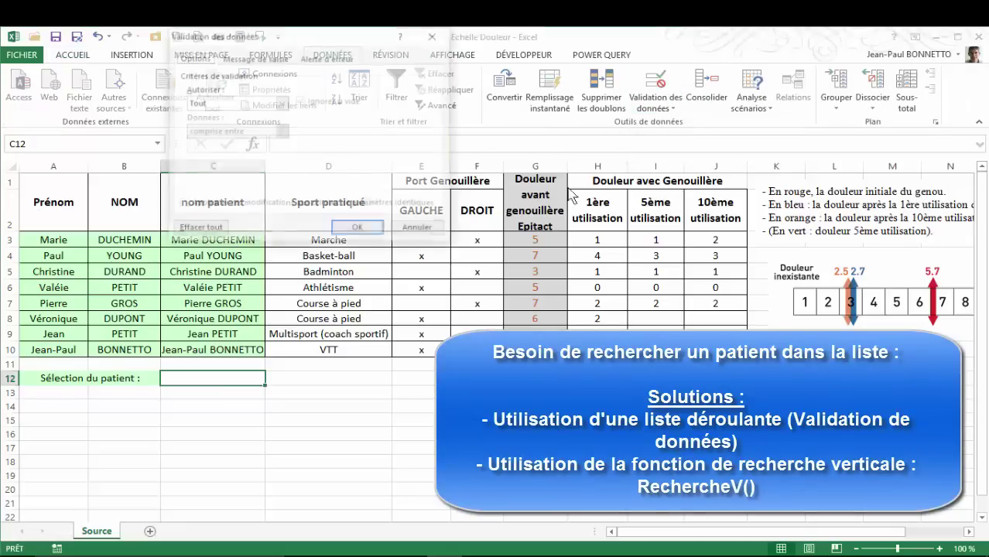
left_click(282, 102)
left_click(196, 151)
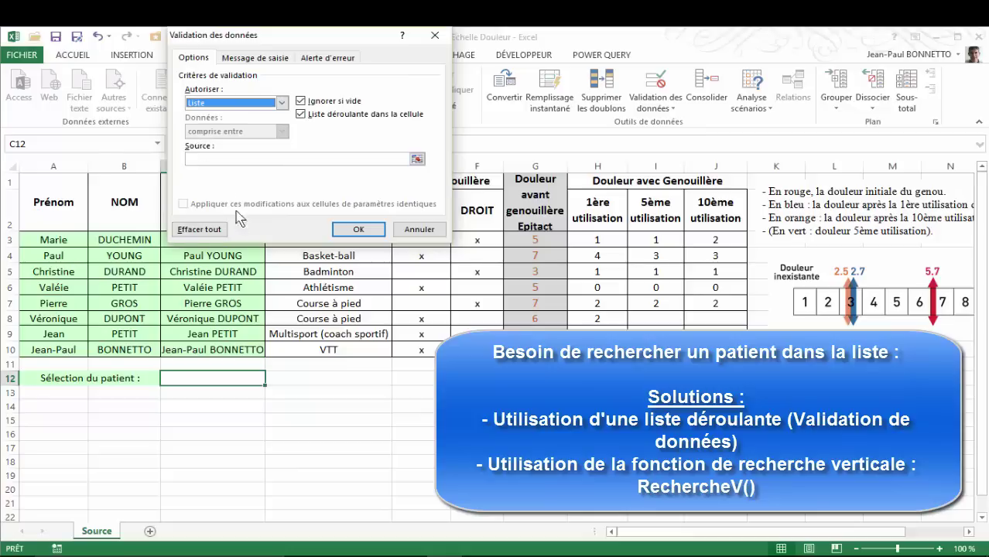
left_click(209, 159)
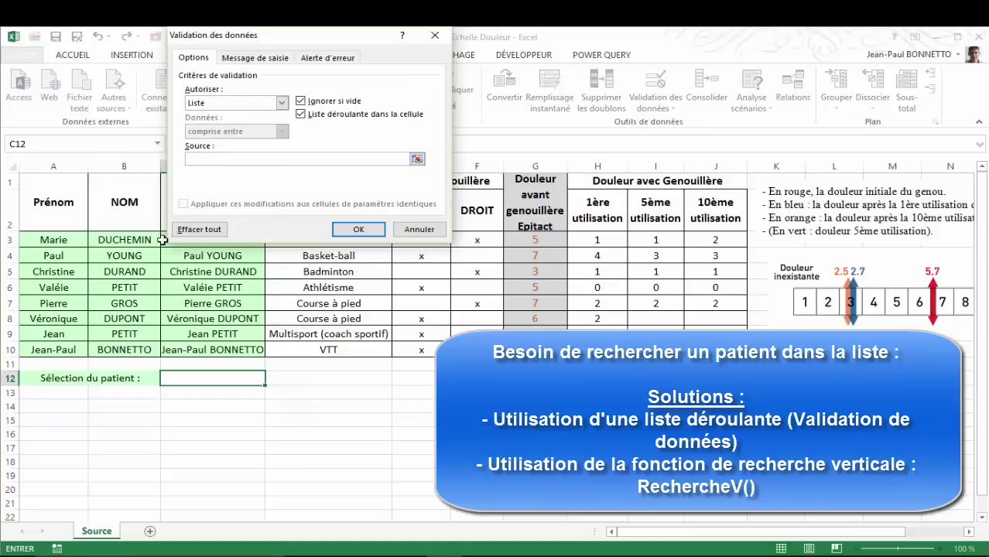
left_click_drag(165, 240, 174, 346)
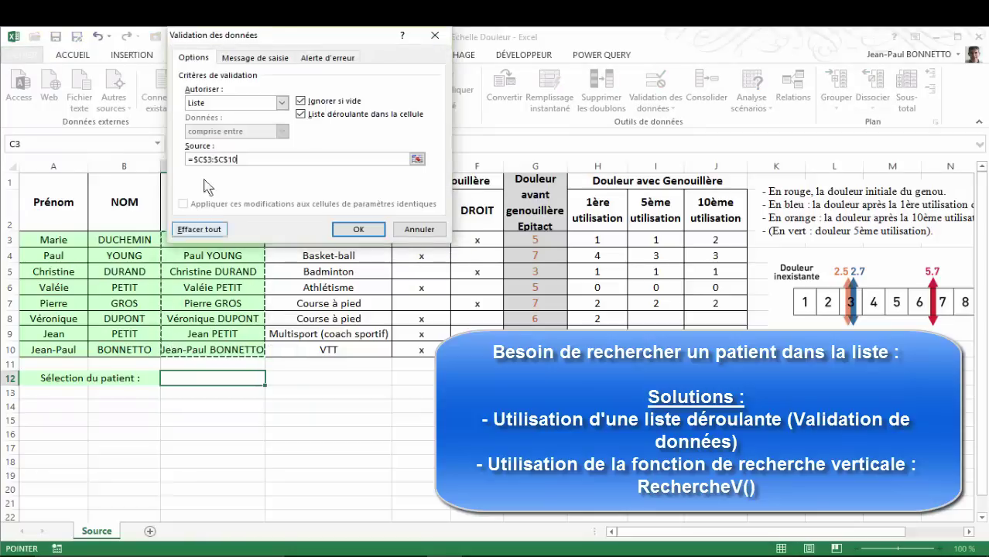
left_click(360, 227)
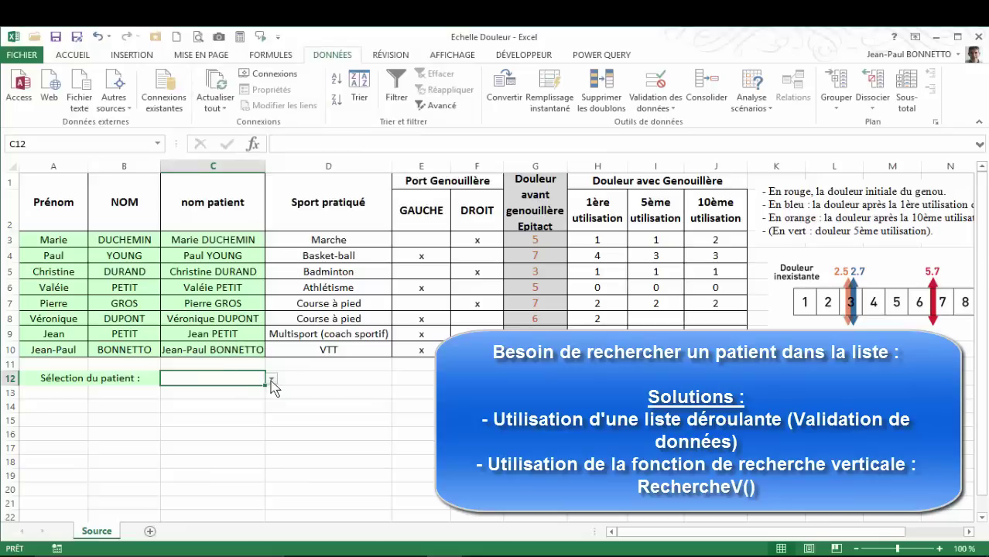
left_click(271, 379)
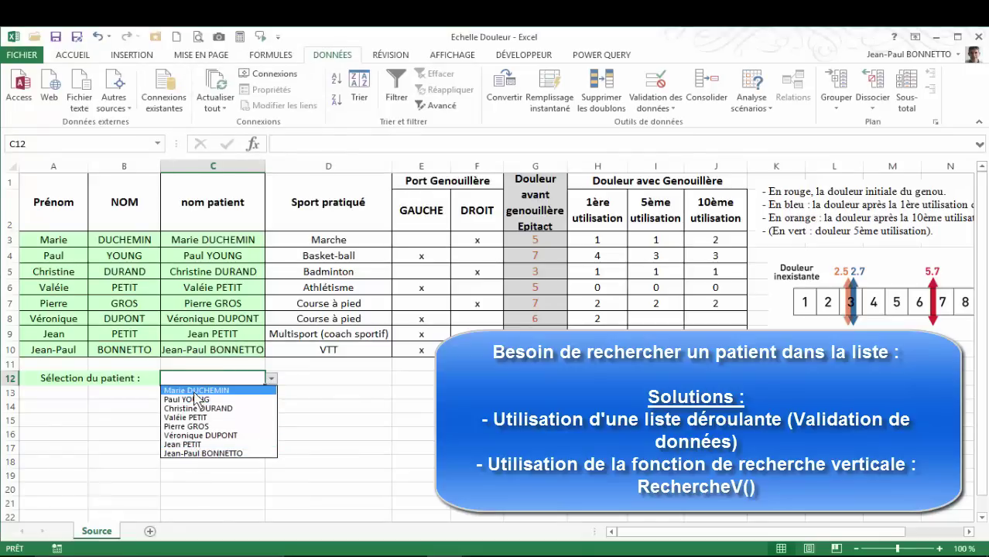
left_click(197, 378)
- Fill the patient selection cell C12 with a light grey theme colour
left_click(73, 55)
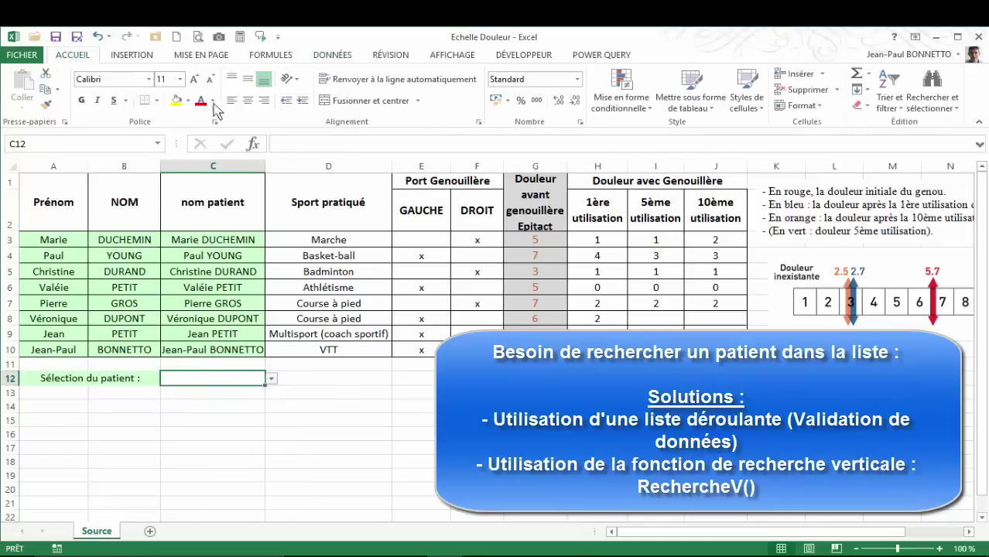
left_click(187, 101)
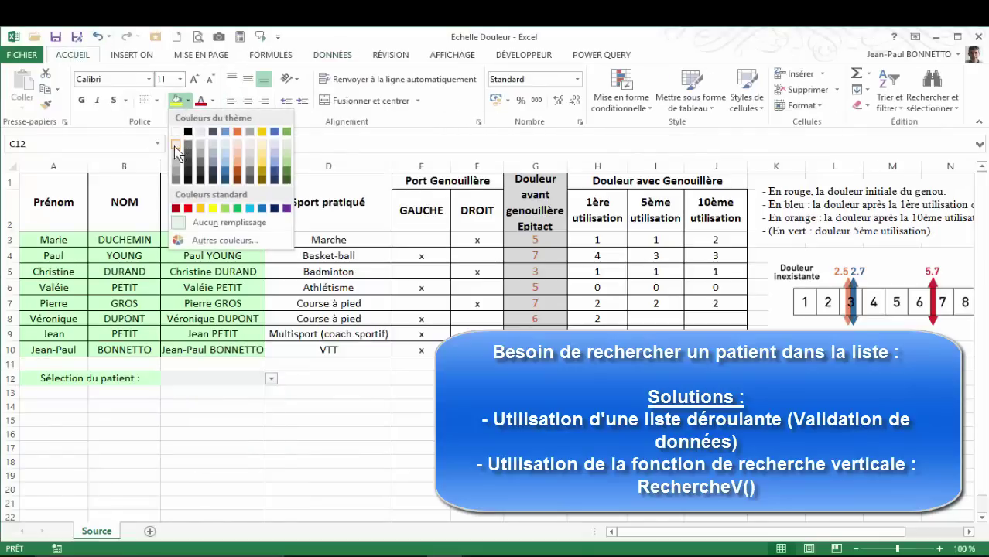
left_click(177, 161)
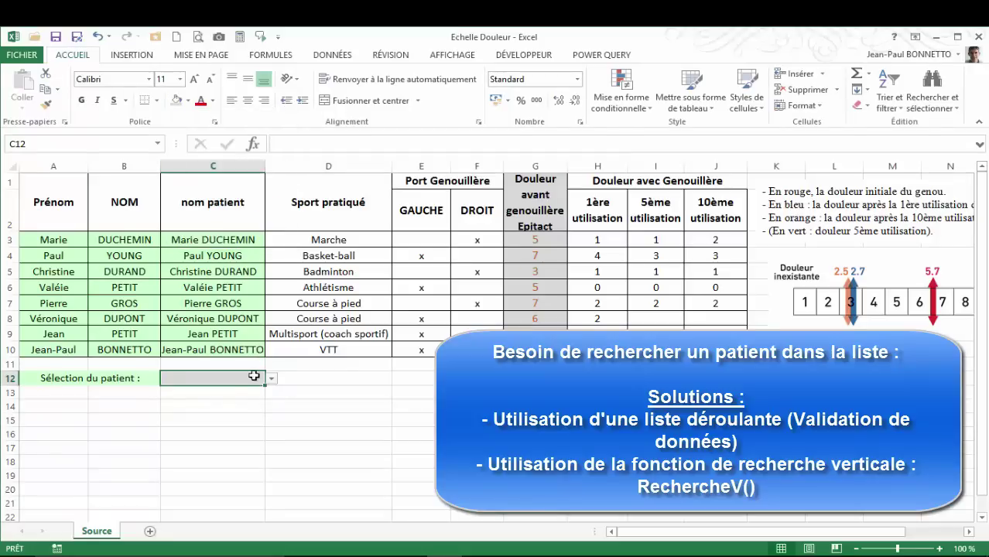
left_click(325, 379)
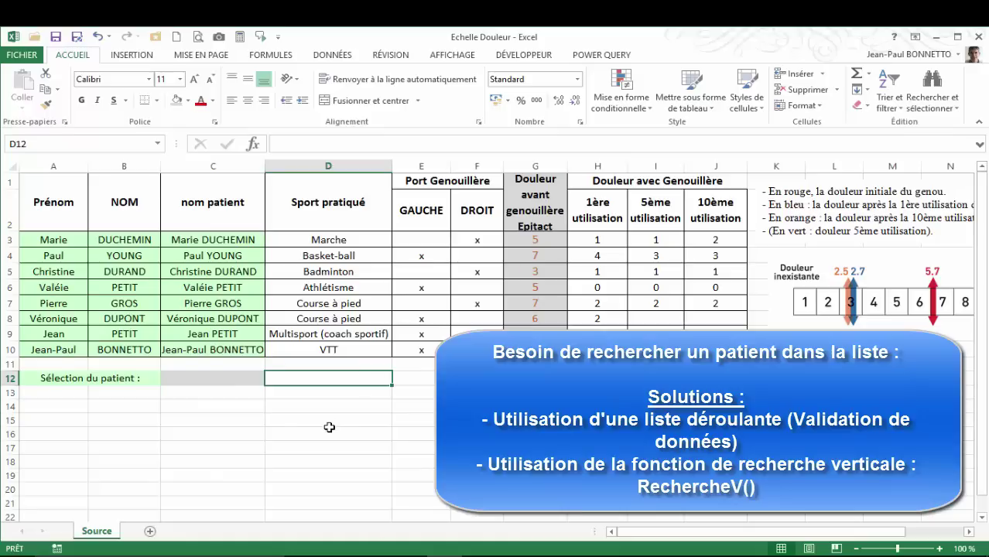
- Insert a blank row above row 12, the patient selection row
right_click(9, 378)
left_click(47, 271)
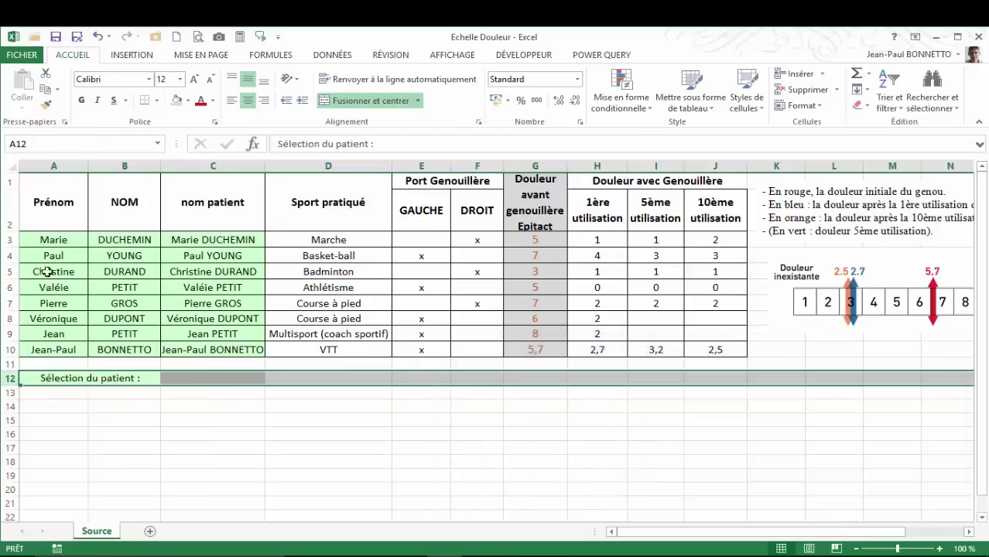
left_click(307, 394)
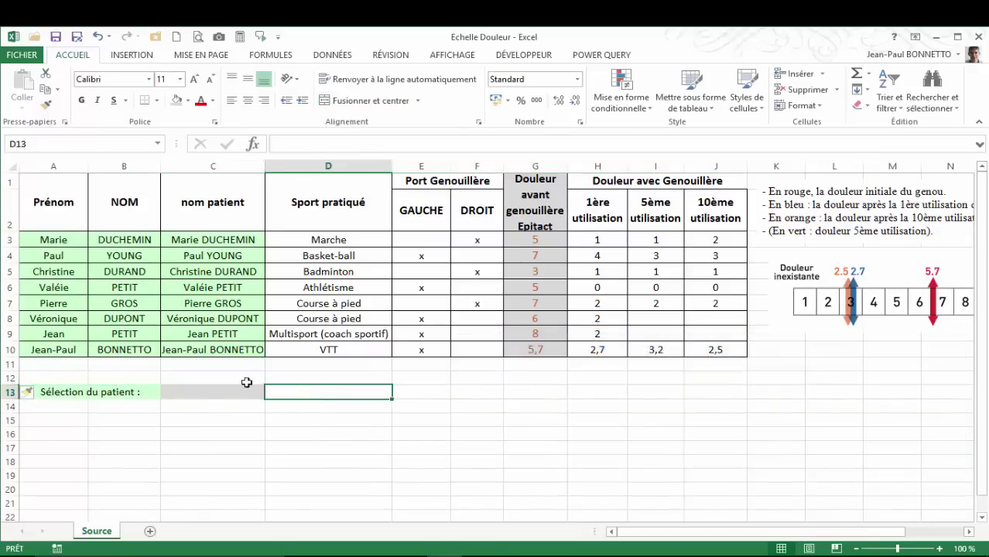
left_click(205, 380)
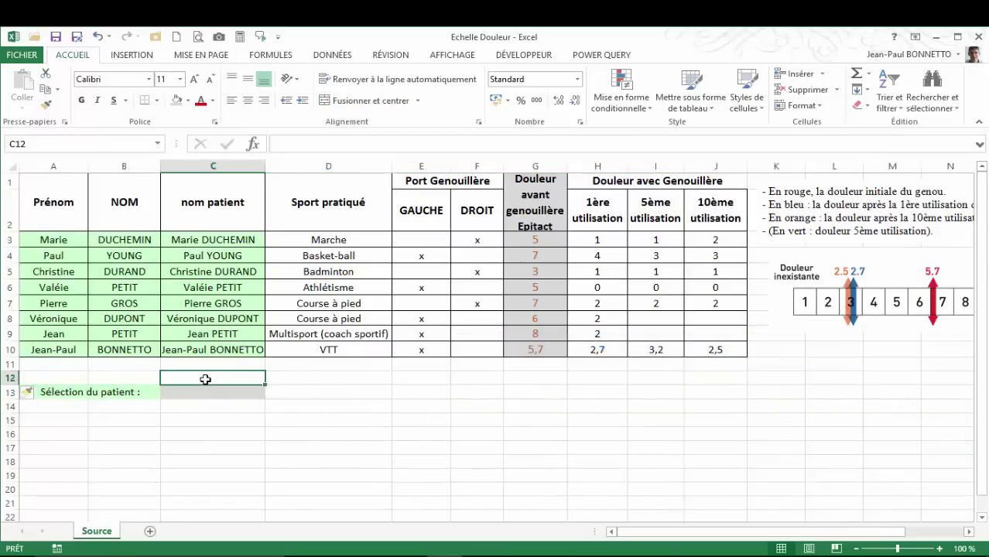
- Move the pain scale picture partly over column J, below the colour legend, so the whole 1 to 10 scale shows
left_click(334, 391)
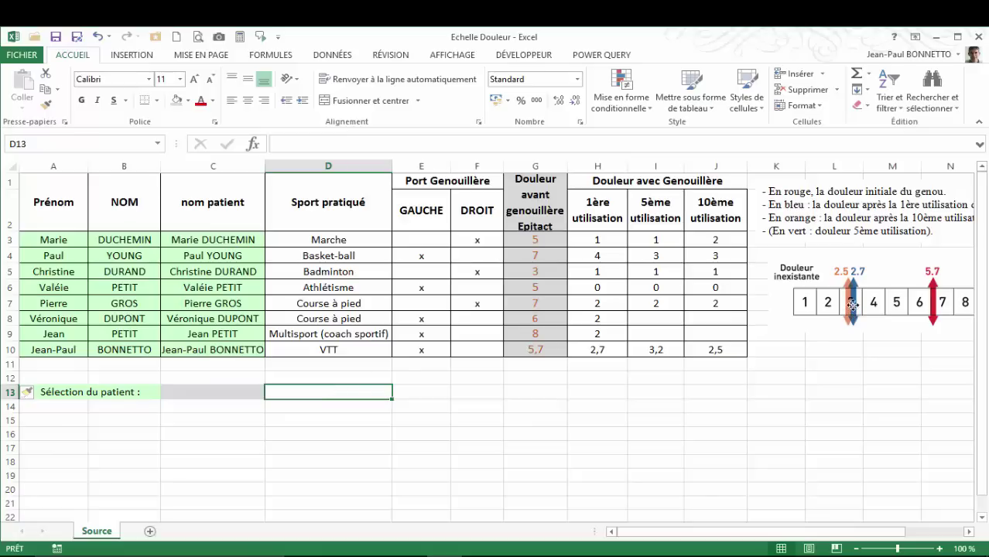
left_click_drag(852, 317, 720, 322)
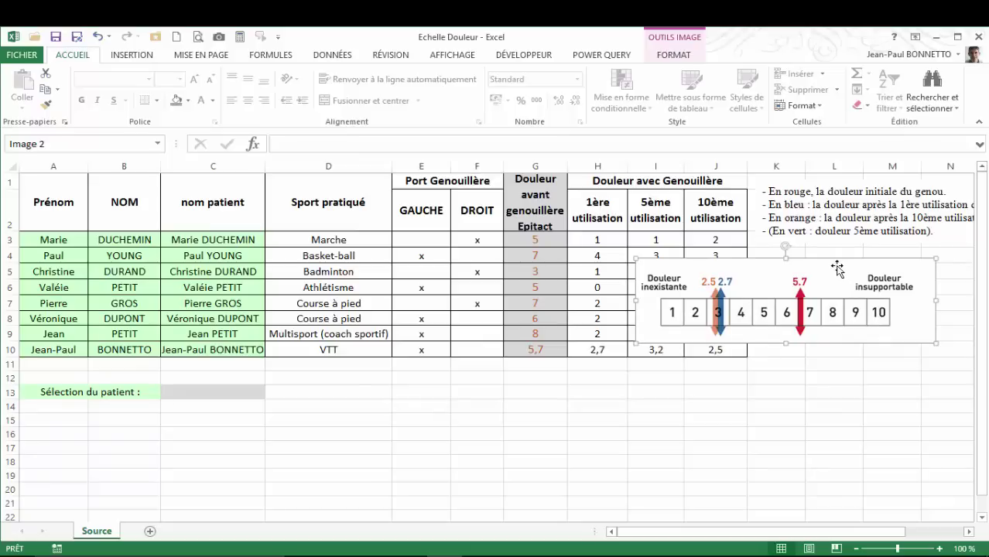
left_click_drag(836, 264, 881, 255)
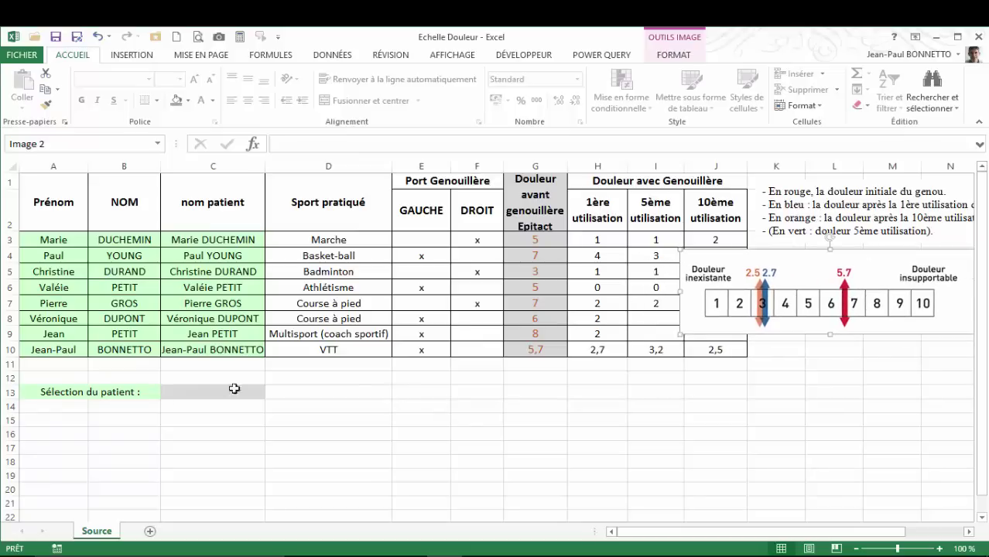
- Enter the header "Echelle de douleur" in D12 and the value 10 in D13
left_click(332, 382)
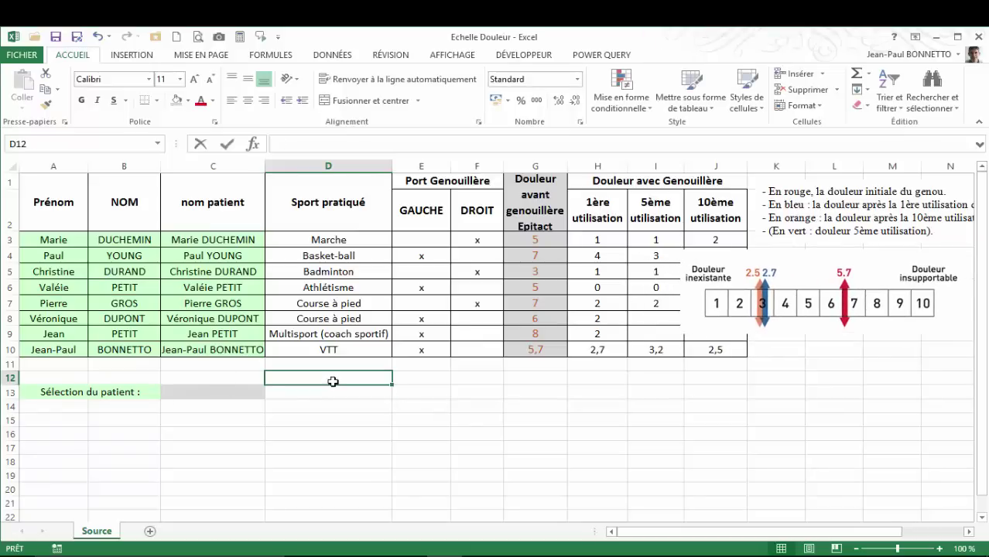
type("Echelle de douleur")
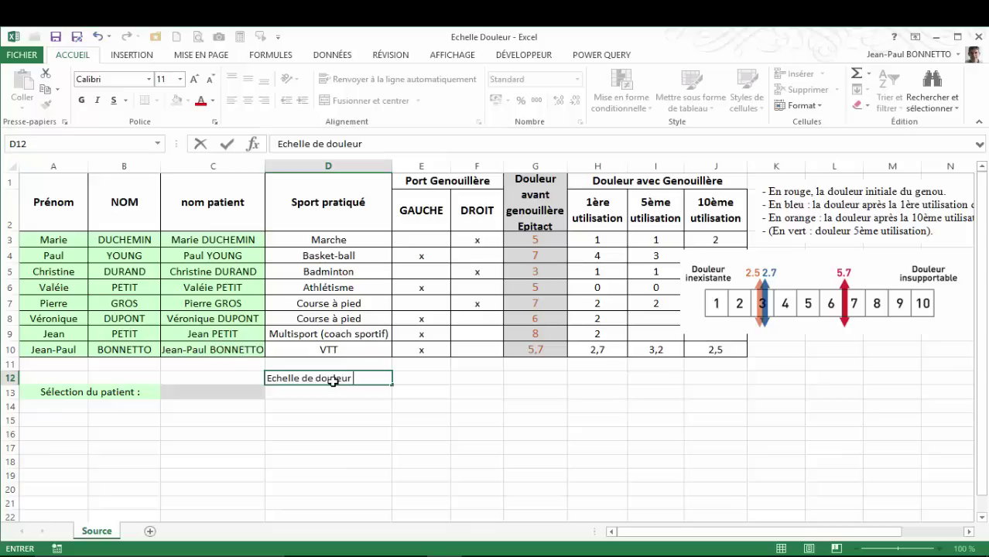
key("Return")
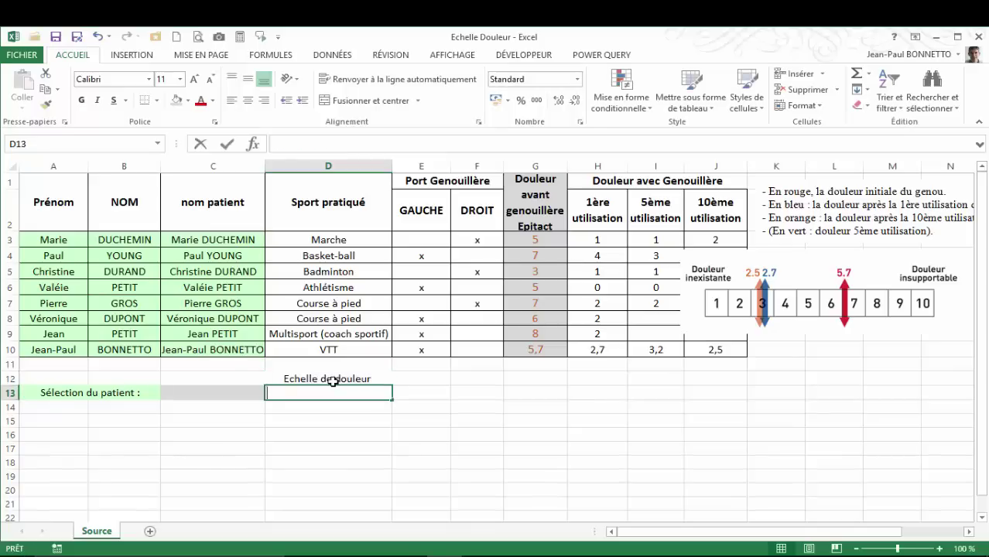
type("10")
left_click(328, 449)
left_click(328, 393)
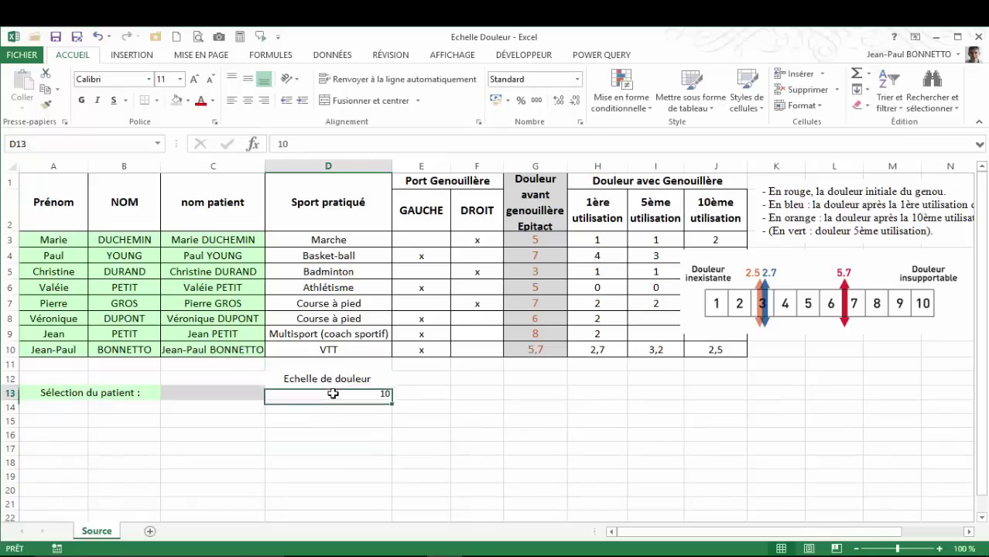
- Narrow column D slightly and centre the value in D13
left_click_drag(392, 165, 372, 166)
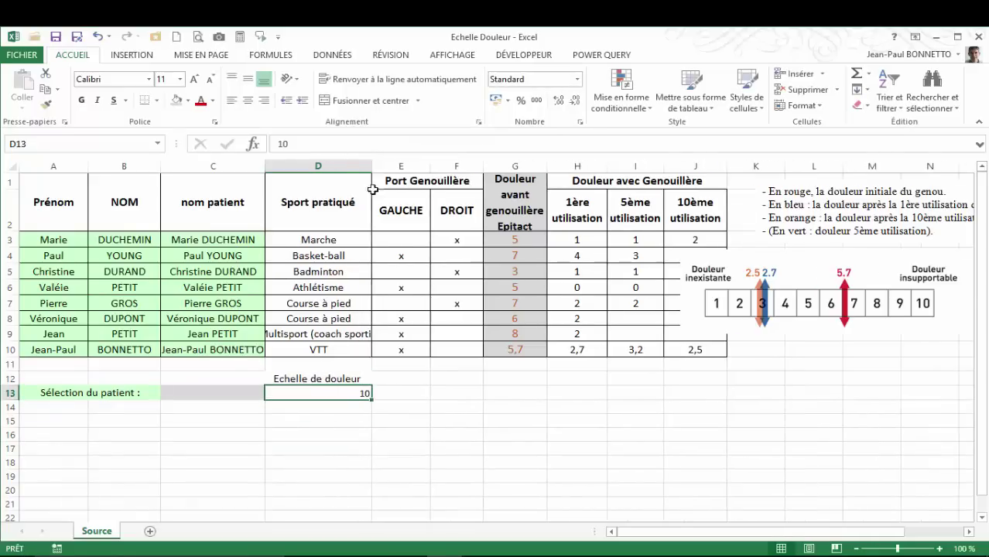
left_click(248, 100)
left_click(414, 378)
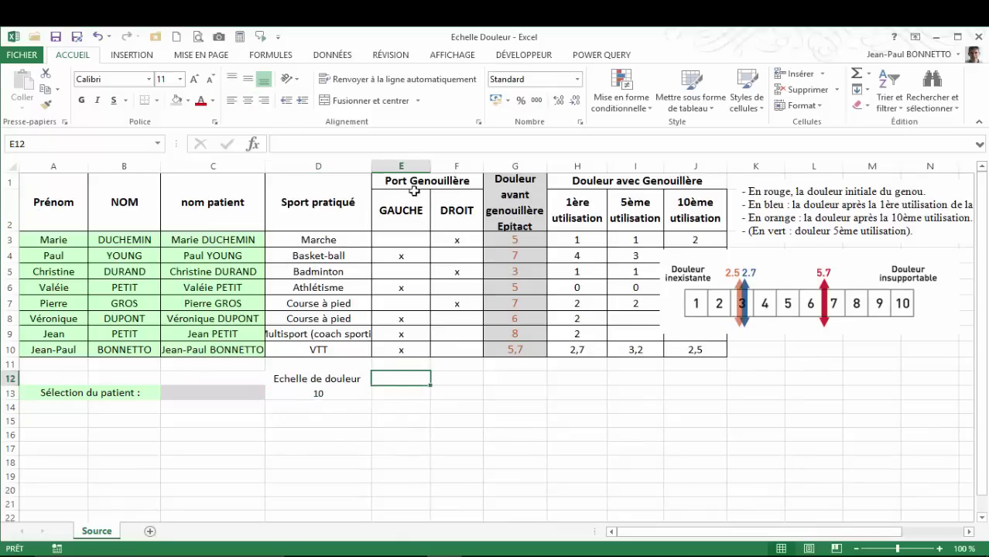
left_click(406, 393)
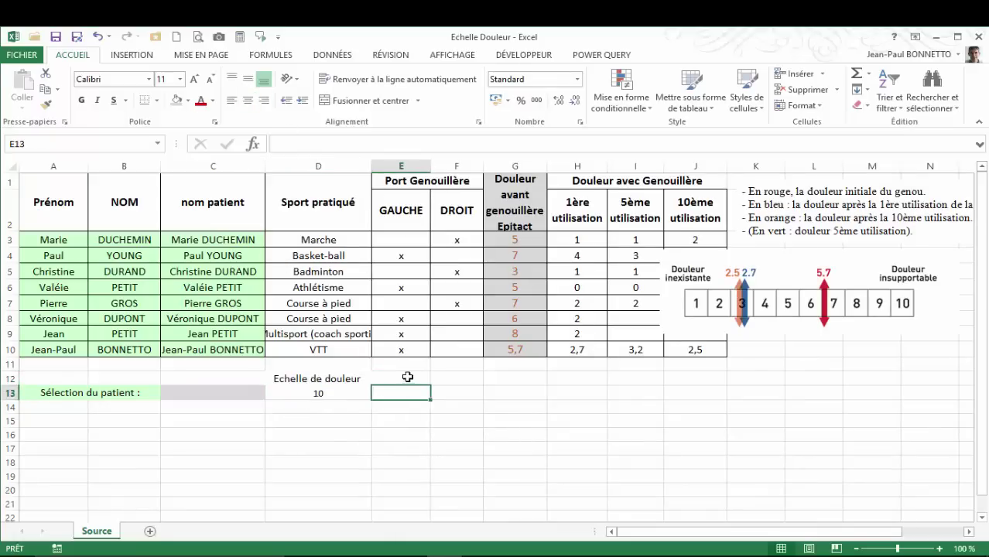
- Enter the headers "Douleur Initiale" in E12 and "1ère Utilisation" in F12
left_click(407, 377)
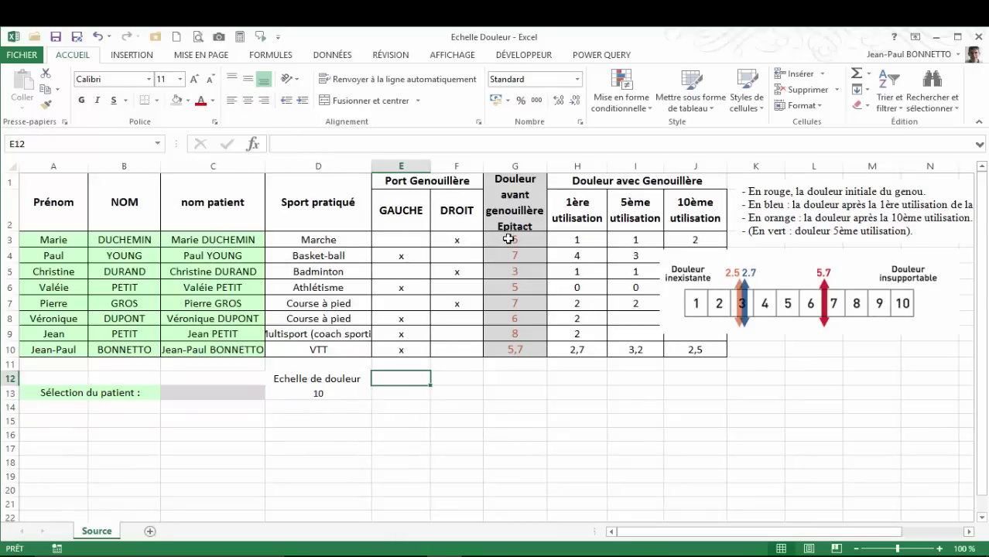
left_click_drag(507, 240, 697, 350)
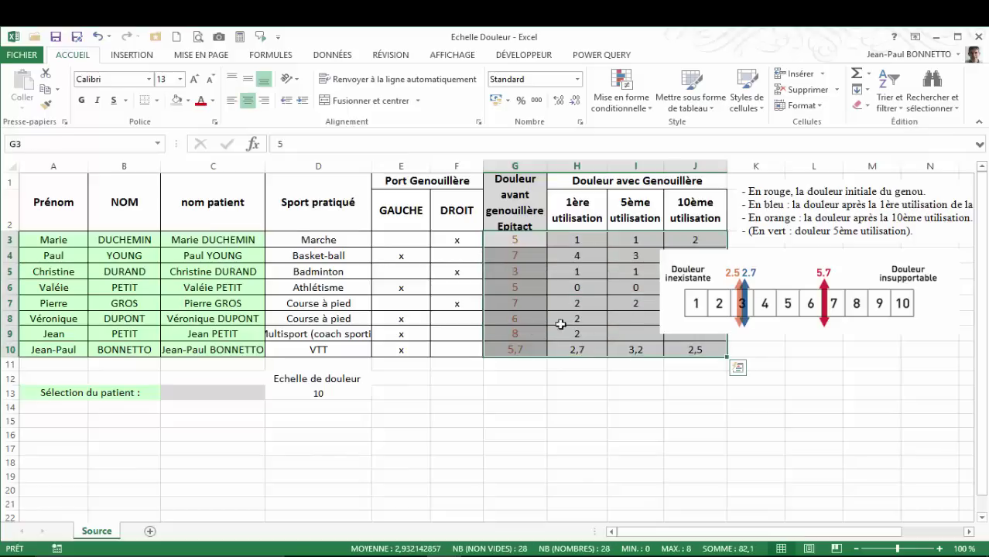
left_click(406, 378)
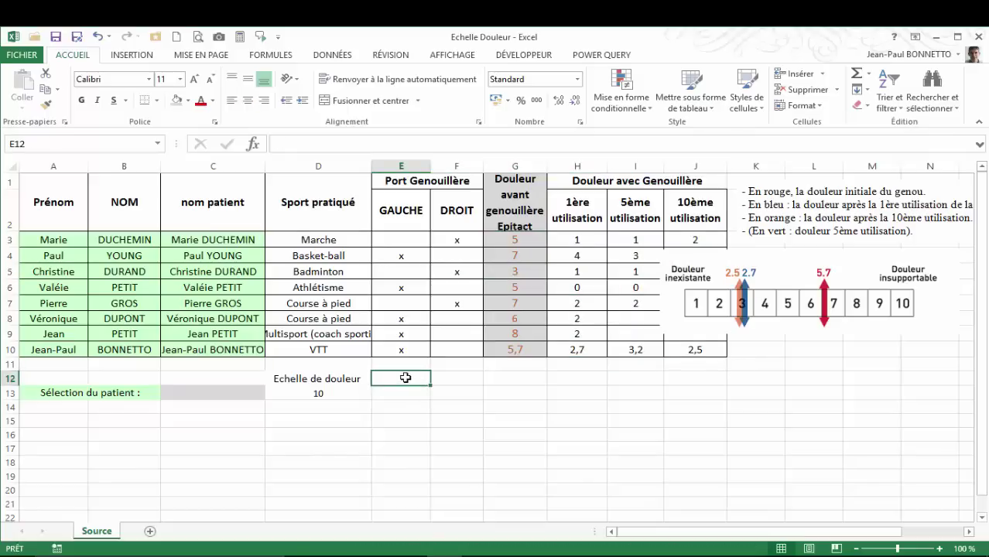
type("Douleur Initiale")
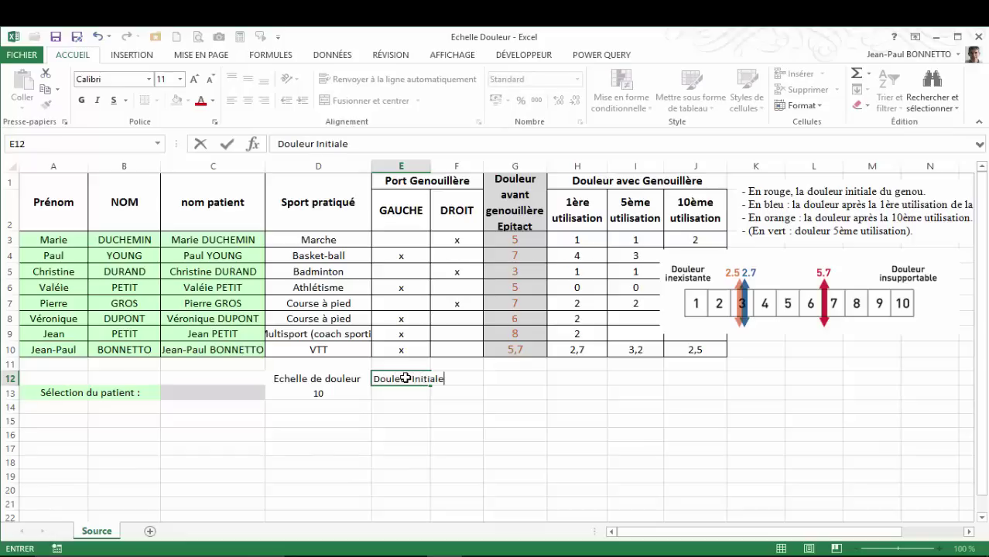
key("Tab")
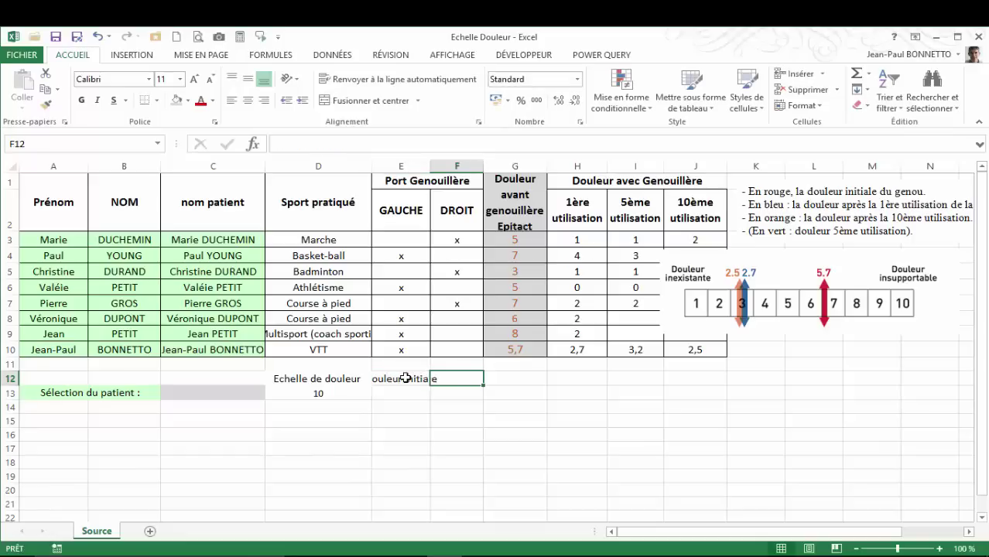
type("1ère Utilisation")
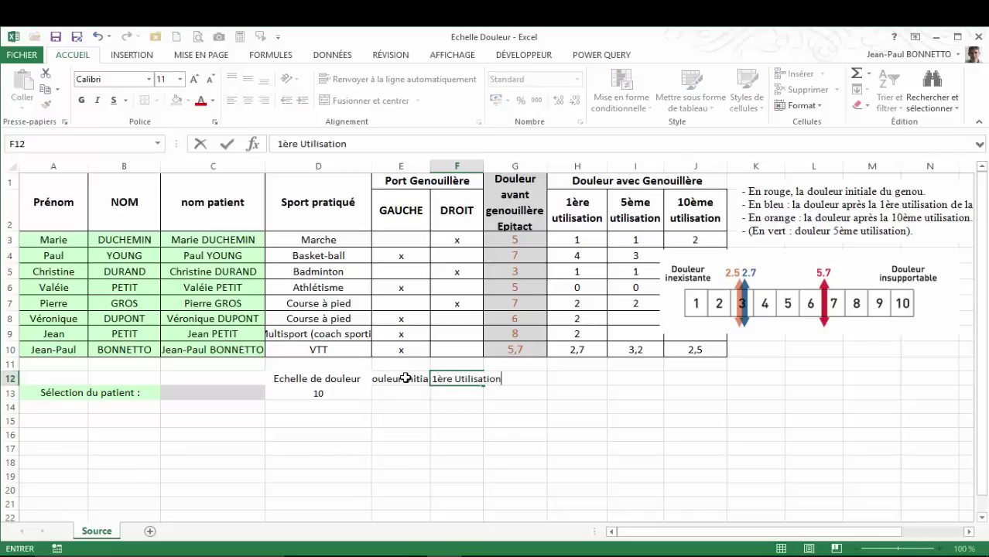
key("Tab")
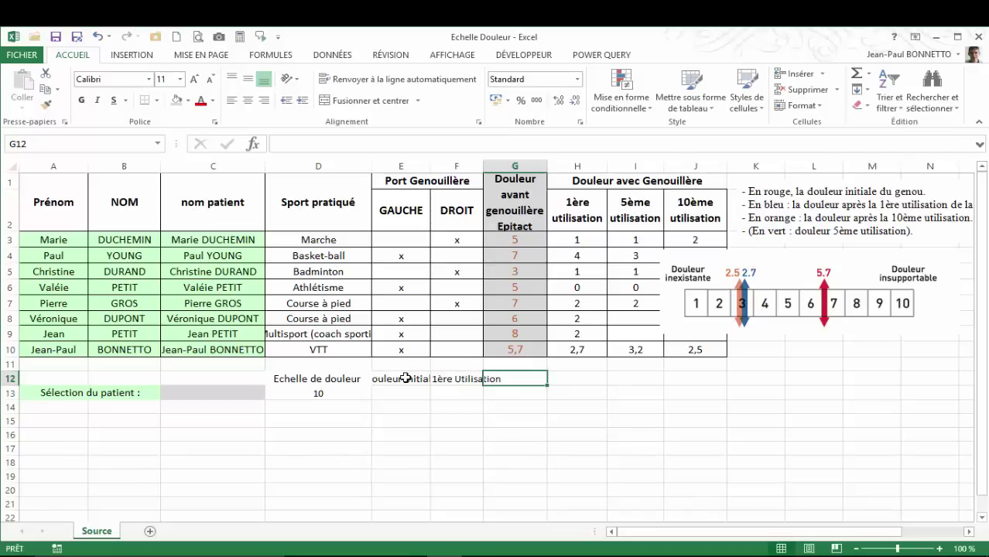
- Enter the headers "5ème Utilisation" in G12 and "10ème Utilisation" in H12
type("5ème")
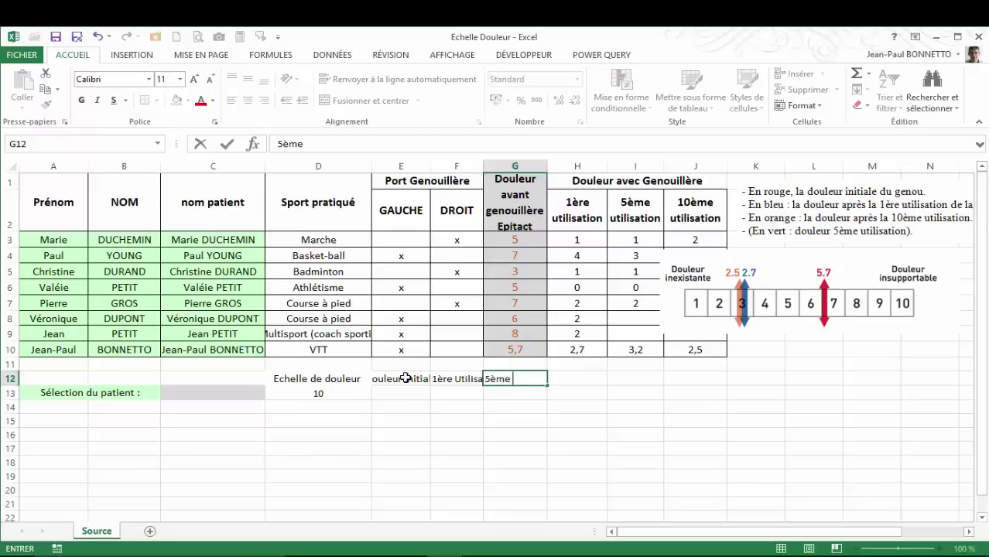
type(" Utilisation")
key("Tab")
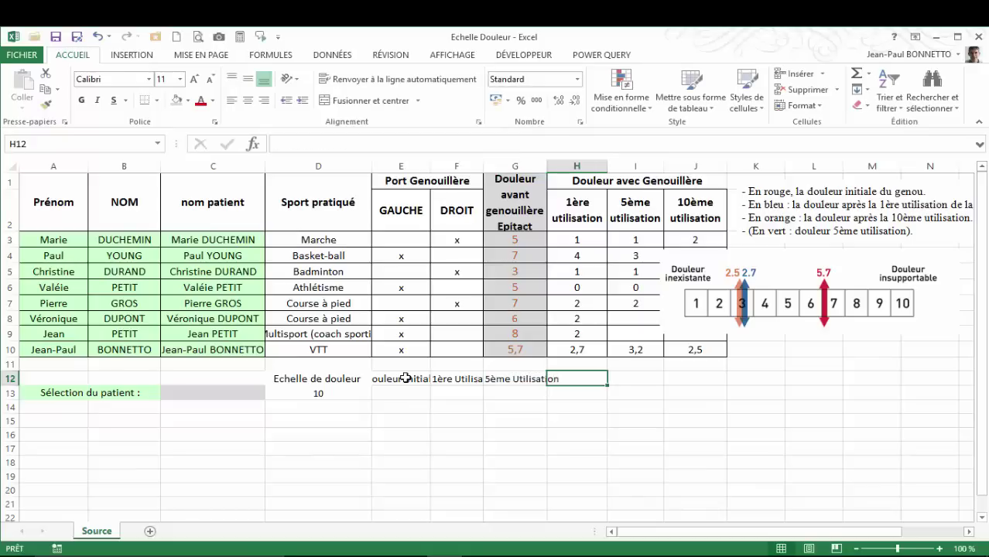
type("10ème Ut")
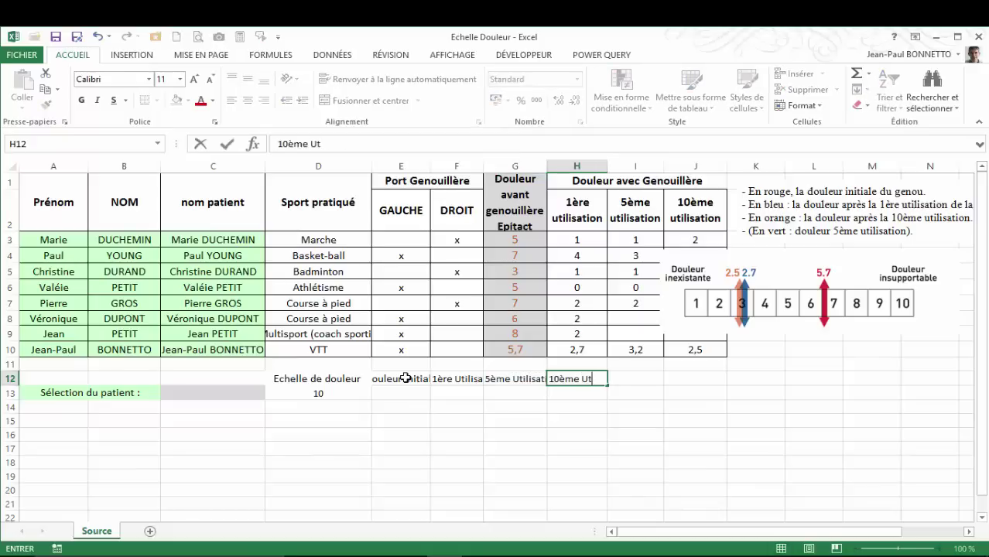
type("ilisation")
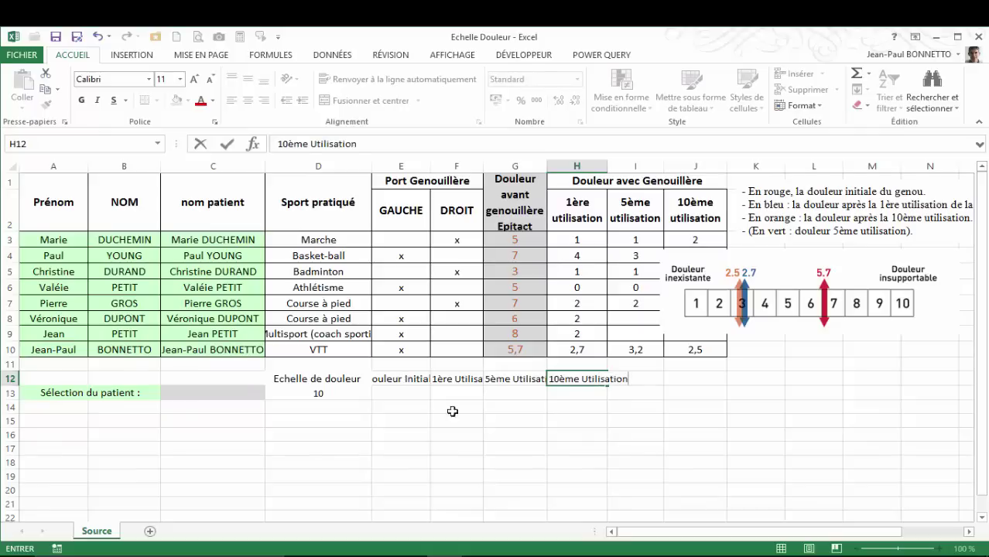
left_click(515, 420)
- Widen columns E, F, G and H so that the headers in row 12 fit completely in their cells
left_click_drag(483, 165, 502, 165)
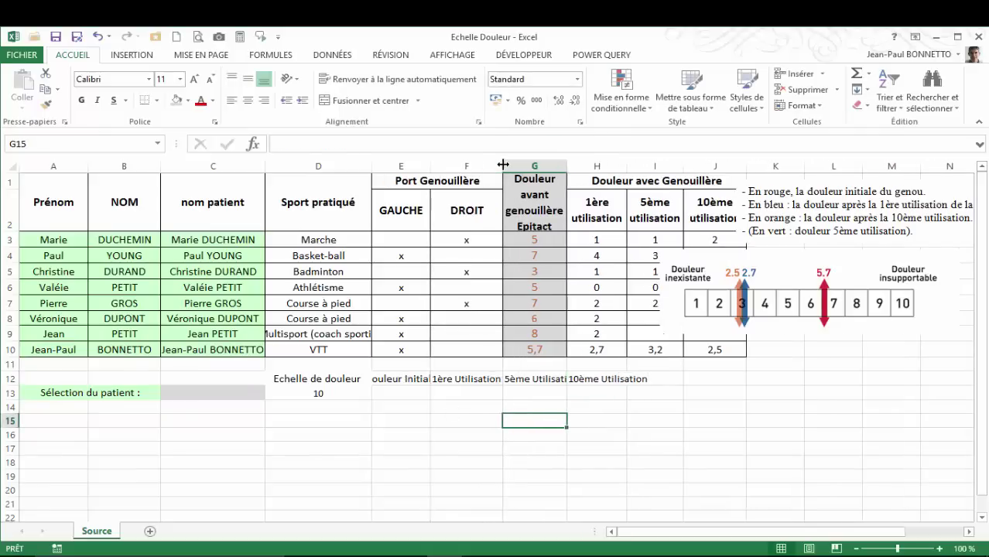
left_click_drag(566, 163, 591, 162)
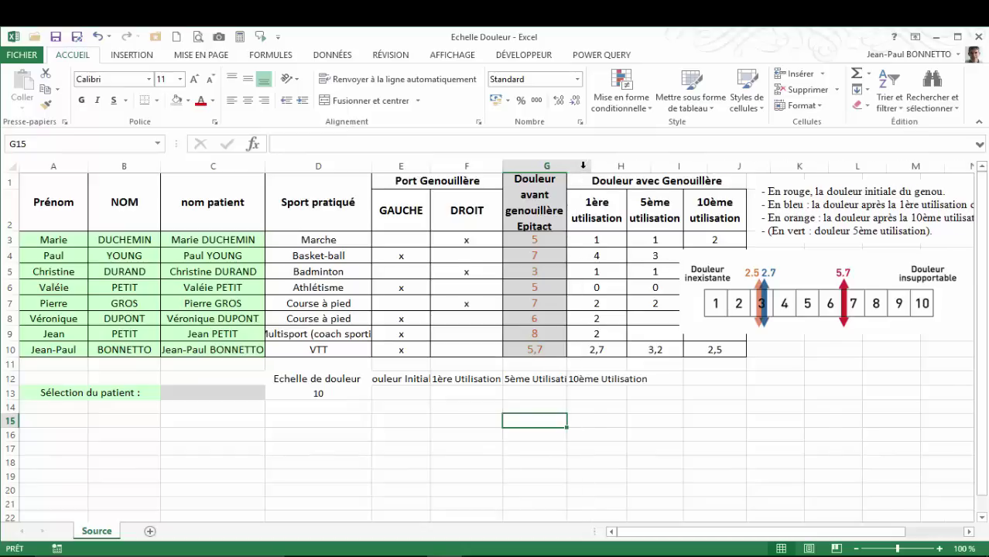
left_click_drag(651, 165, 676, 168)
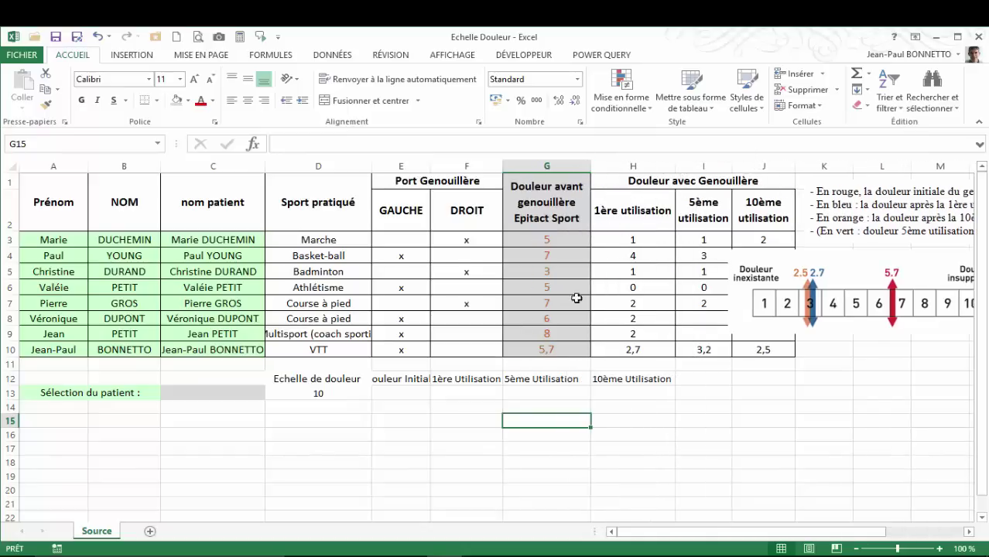
left_click(349, 393)
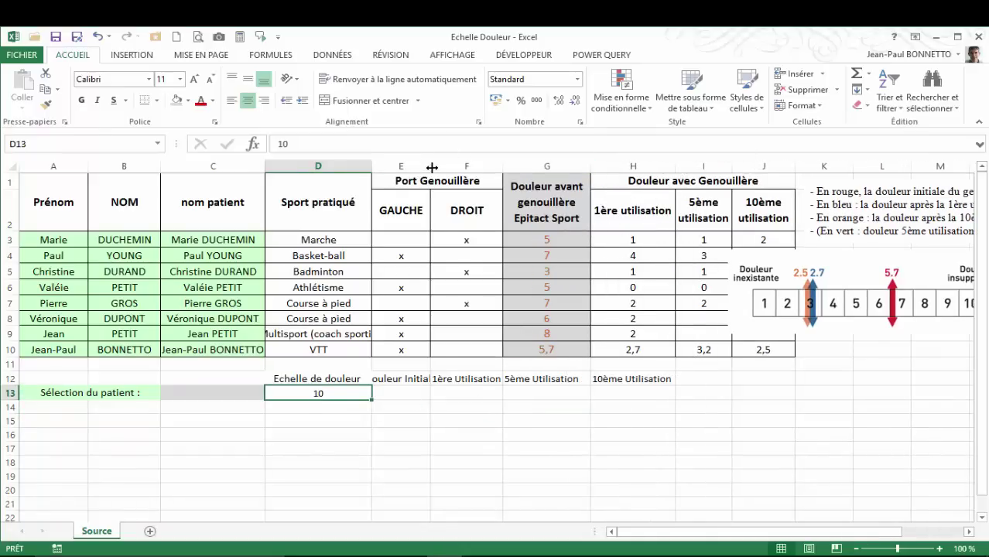
left_click_drag(430, 166, 454, 167)
left_click(427, 389)
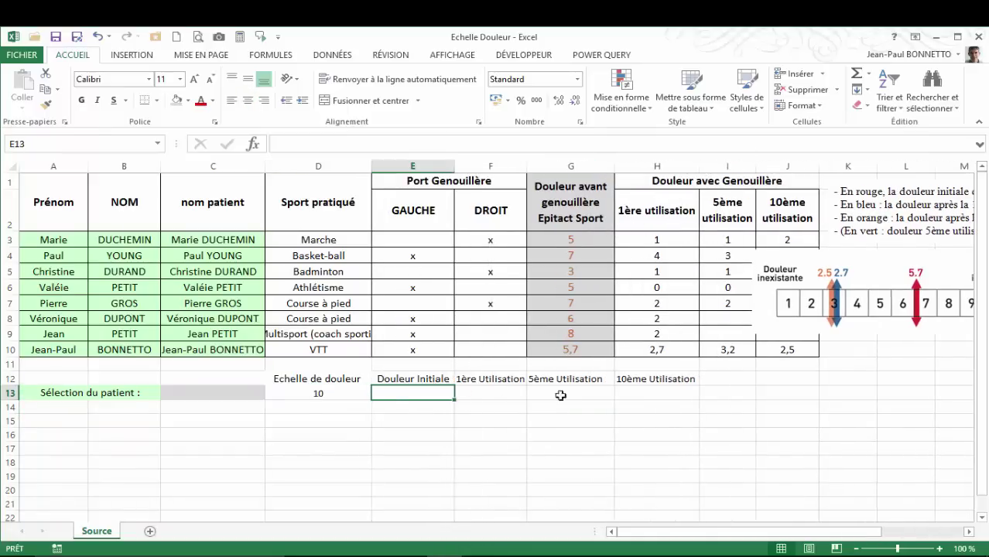
- Choose the third patient in the drop-down list of the patient selection cell C13
left_click(638, 396)
left_click_drag(313, 393, 663, 393)
left_click(663, 393)
left_click(431, 394)
left_click(163, 395)
left_click(271, 393)
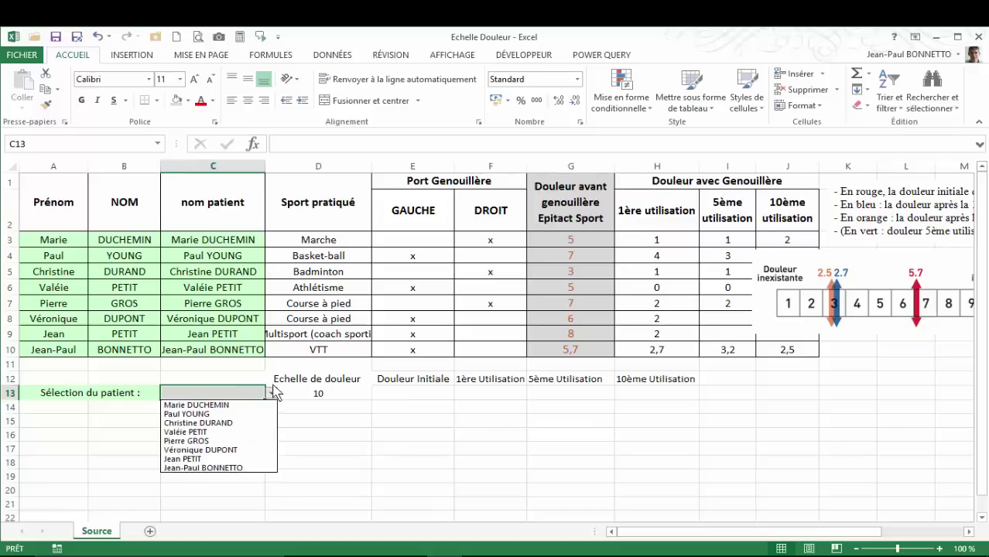
left_click(198, 423)
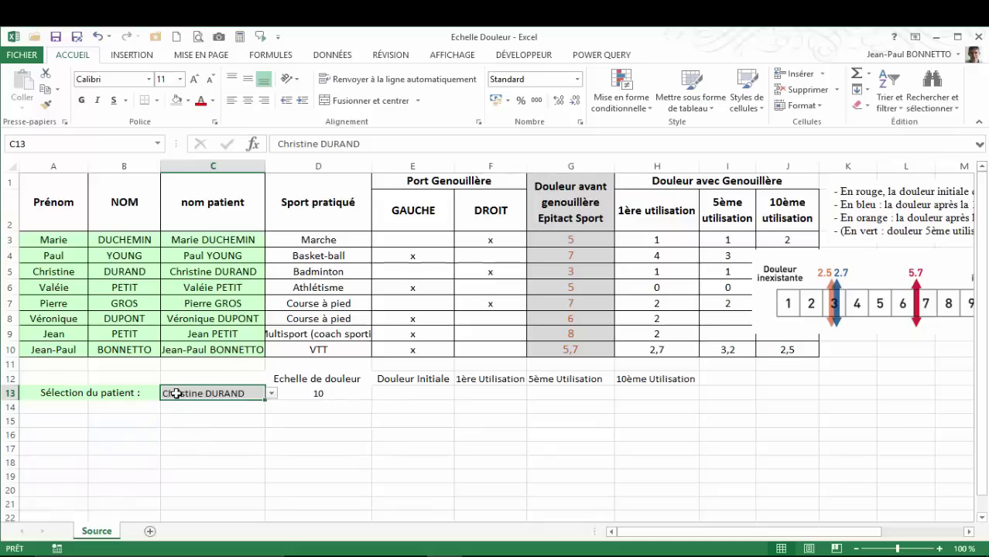
- Move the pain scale picture off the table, beside column J, and select the chosen patient's pain values in G5:J5
left_click(403, 395)
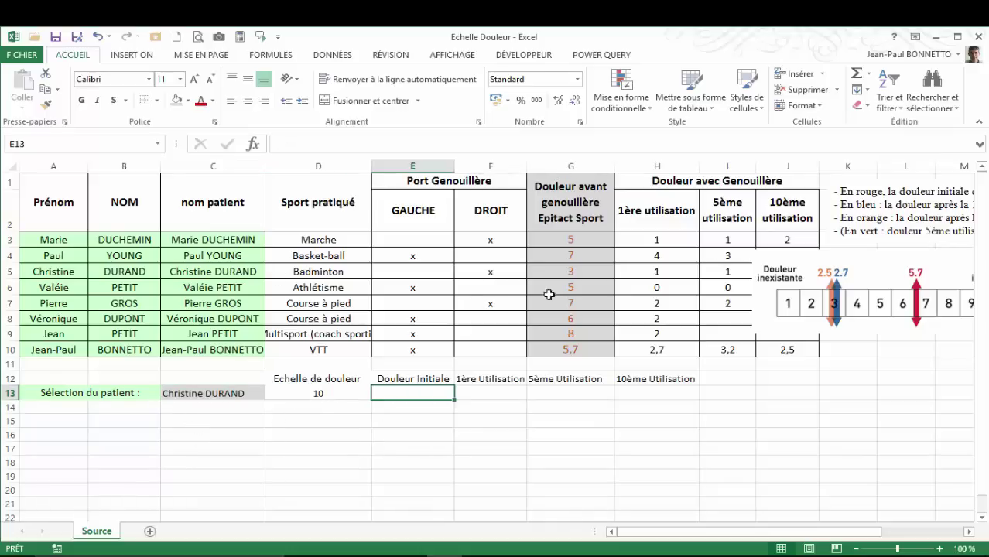
left_click_drag(561, 272, 787, 271)
left_click_drag(867, 261, 963, 277)
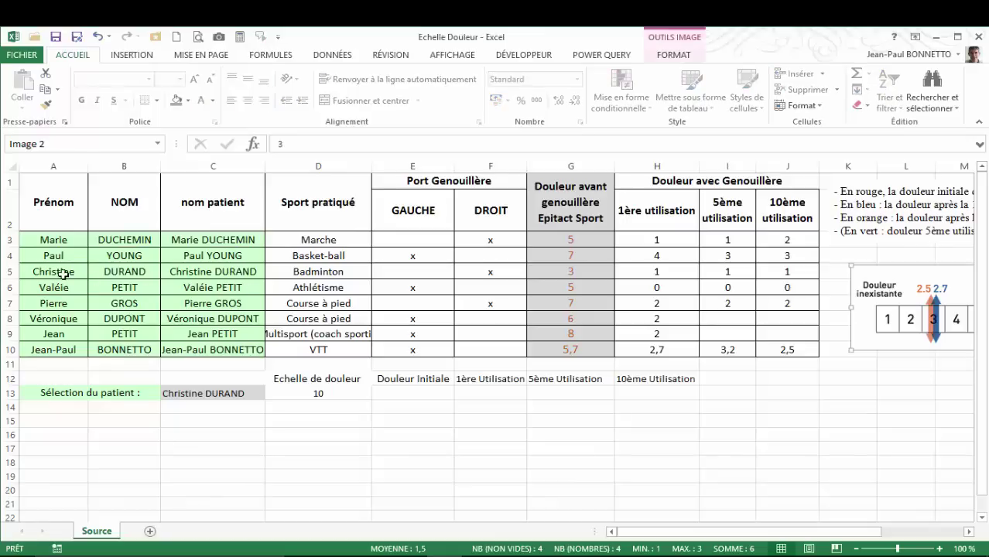
left_click_drag(63, 273, 371, 279)
left_click(568, 269)
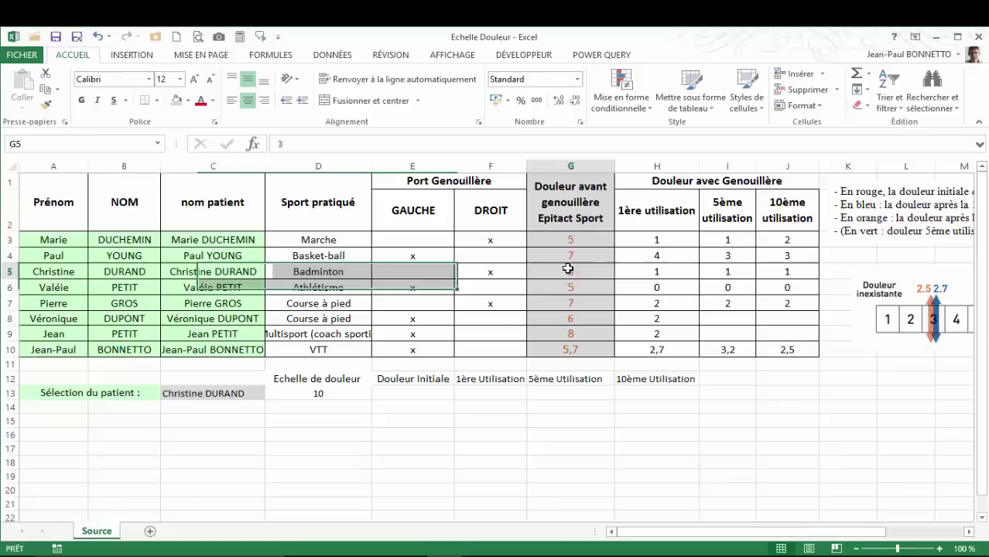
left_click_drag(568, 269, 787, 272)
- Start a RECHERCHEV formula in E13 with the absolute reference $C$13 as the lookup value
left_click(406, 391)
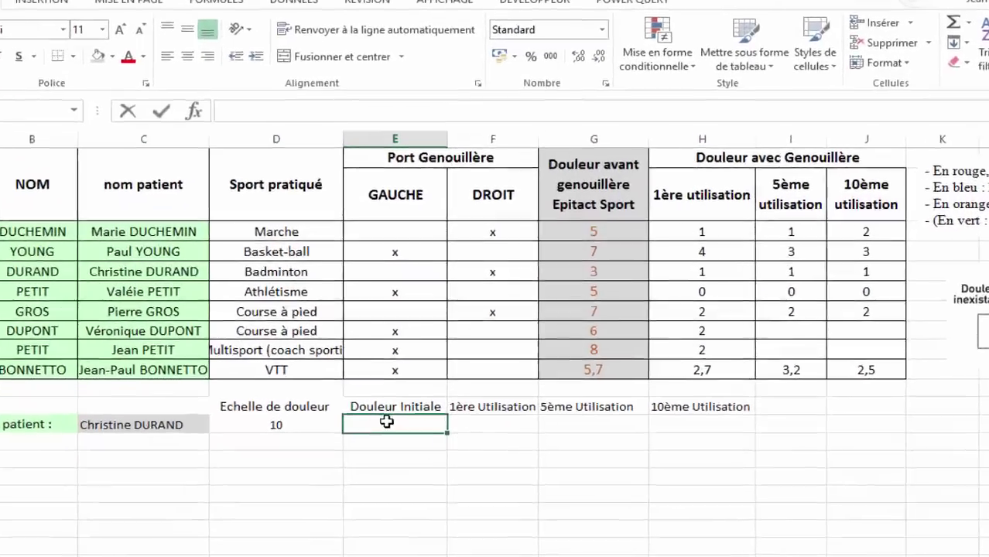
type("=rech")
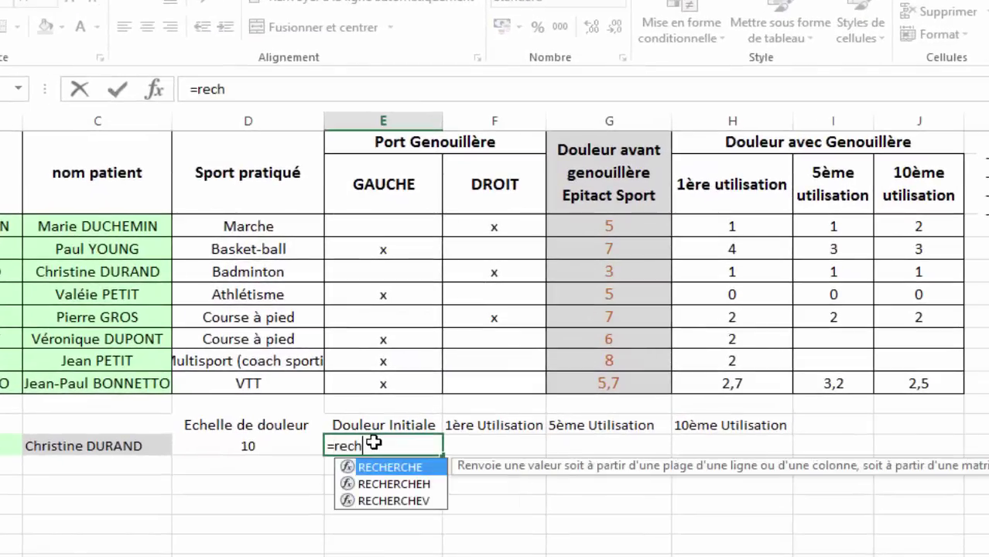
left_click(345, 500)
double_click(346, 500)
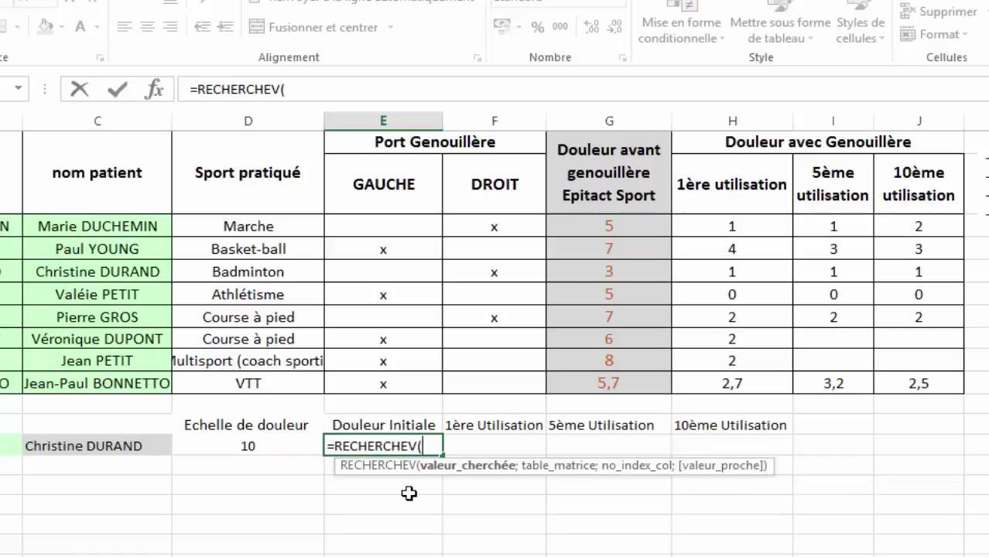
left_click(112, 449)
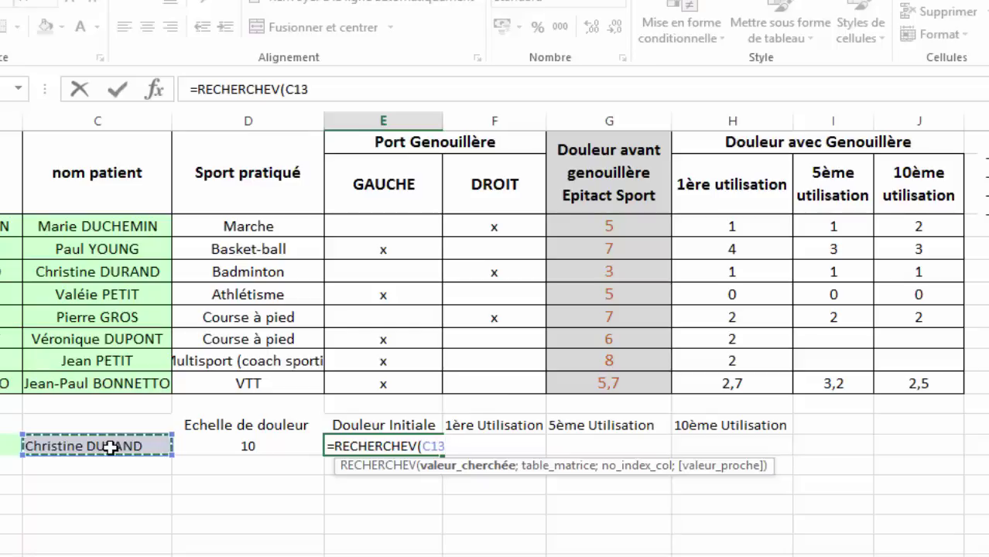
key("F4")
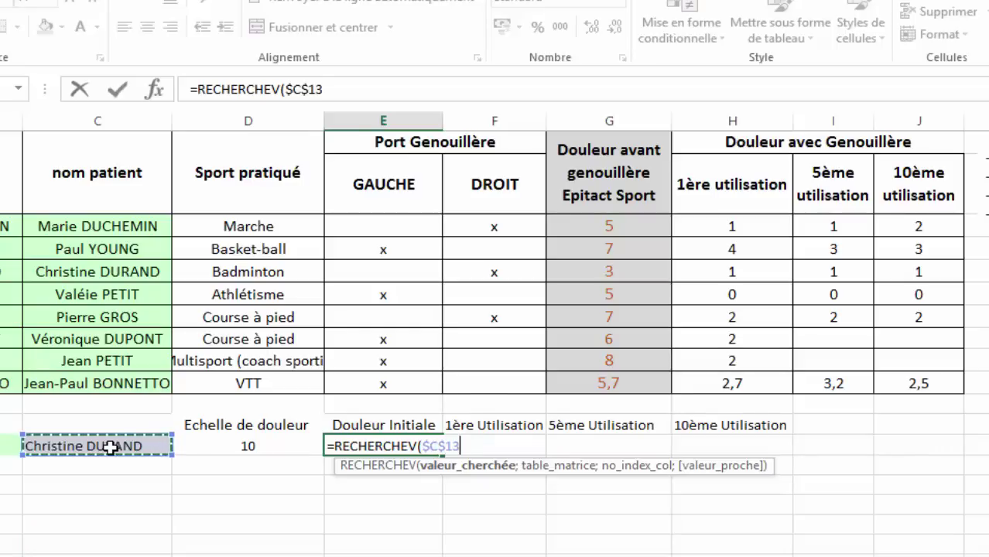
type(";")
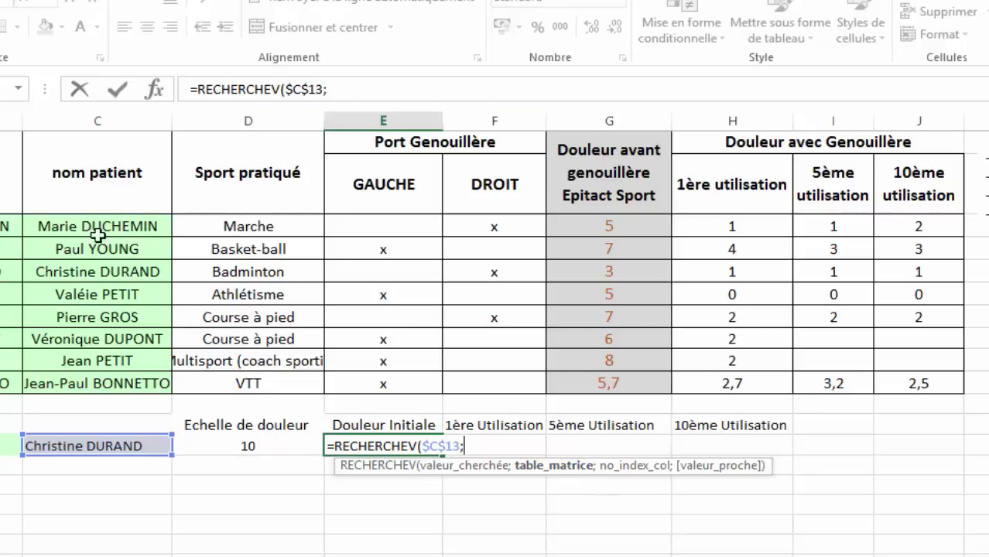
- Complete the E13 formula with the absolute table range $C$3:$J$10, column index 5 and exact match FAUX
left_click_drag(98, 236, 911, 387)
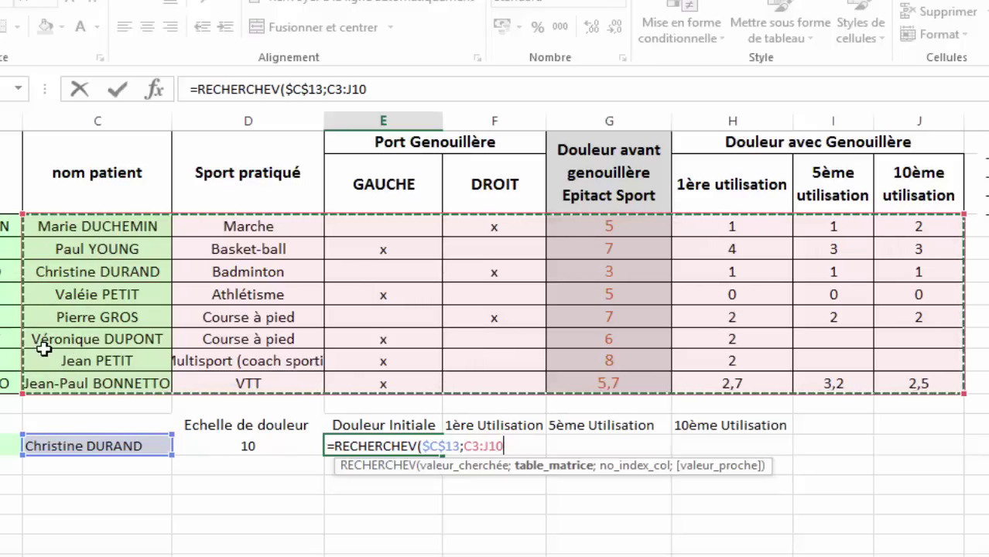
key("F4")
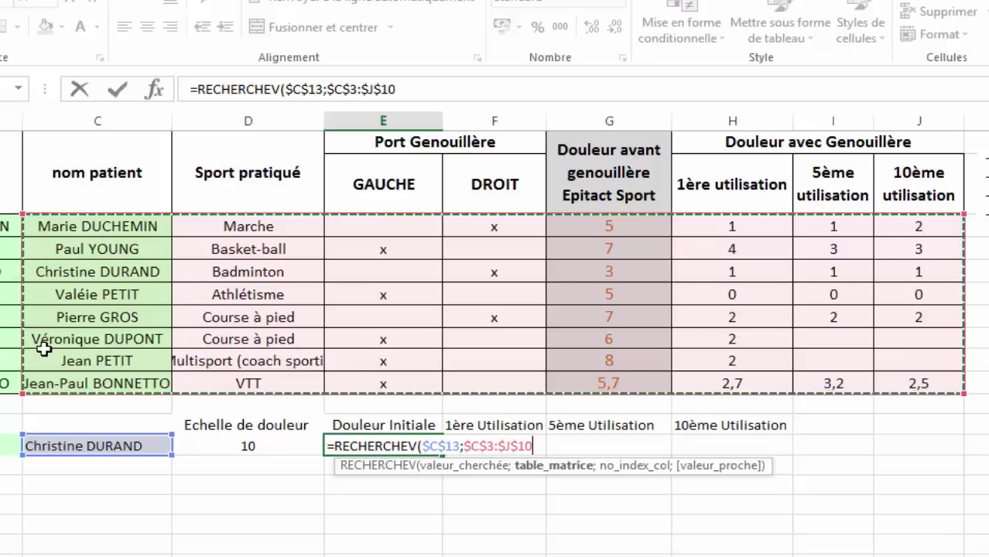
type(";5")
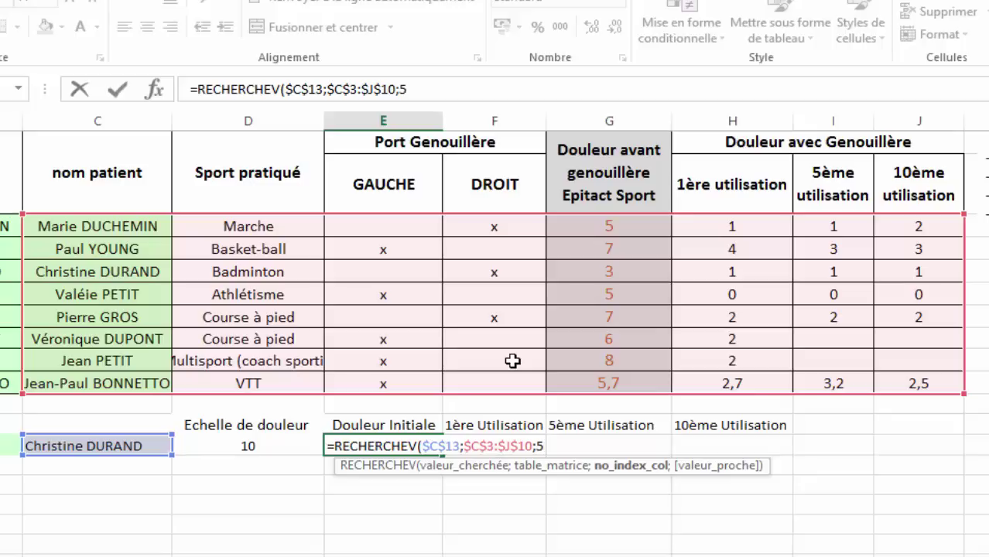
type(";")
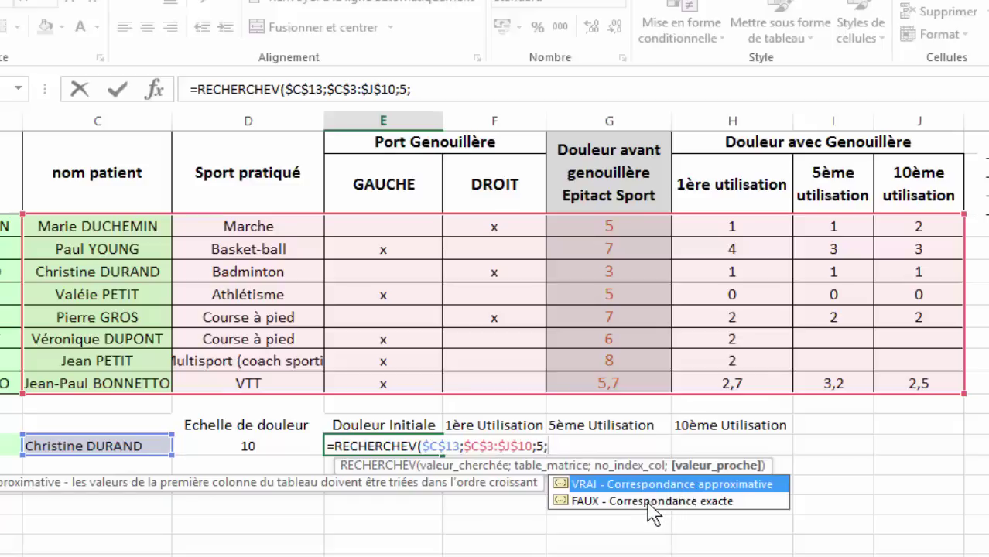
double_click(582, 501)
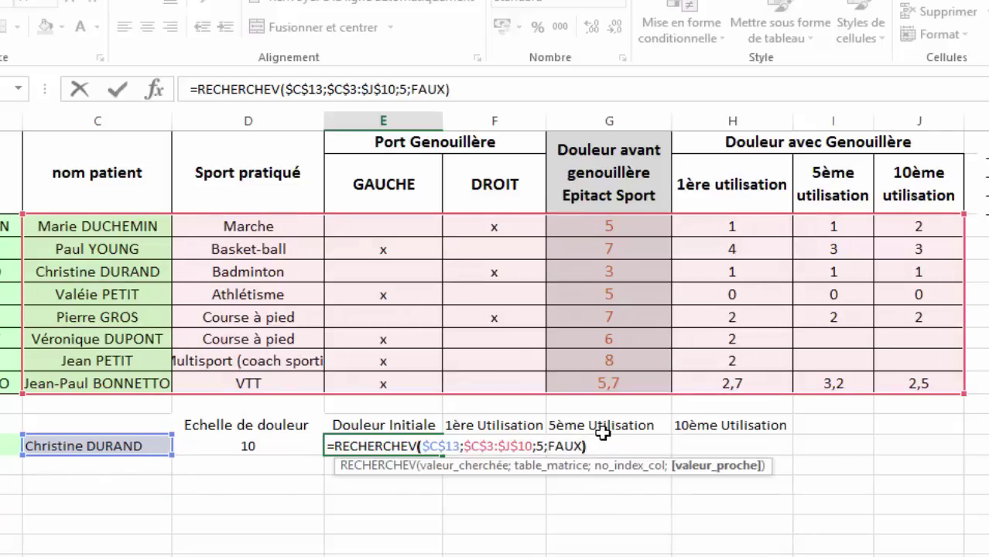
type(")")
key("Return")
left_click(411, 445)
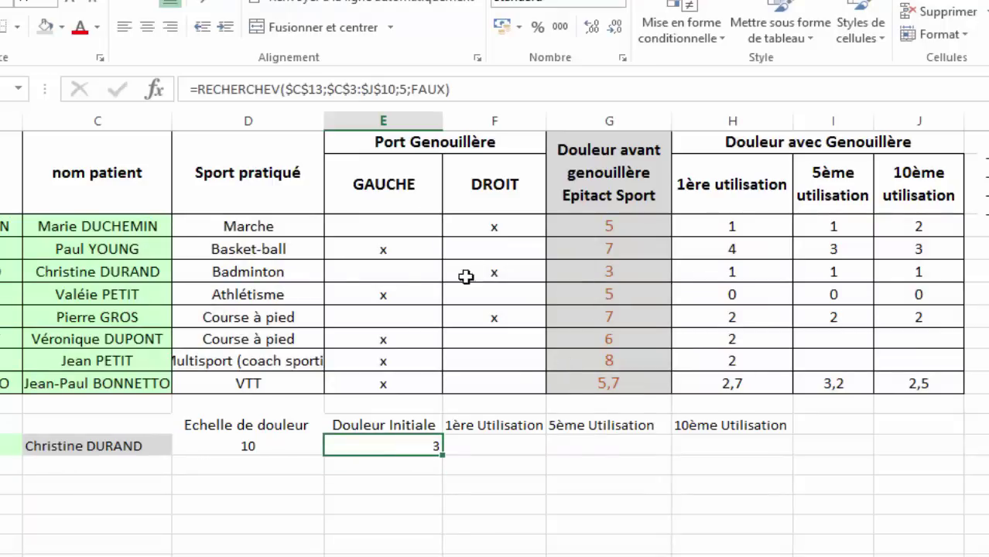
- Compare the formula result in E13 with the third patient's initial pain value in G5
left_click(116, 271)
left_click(605, 273)
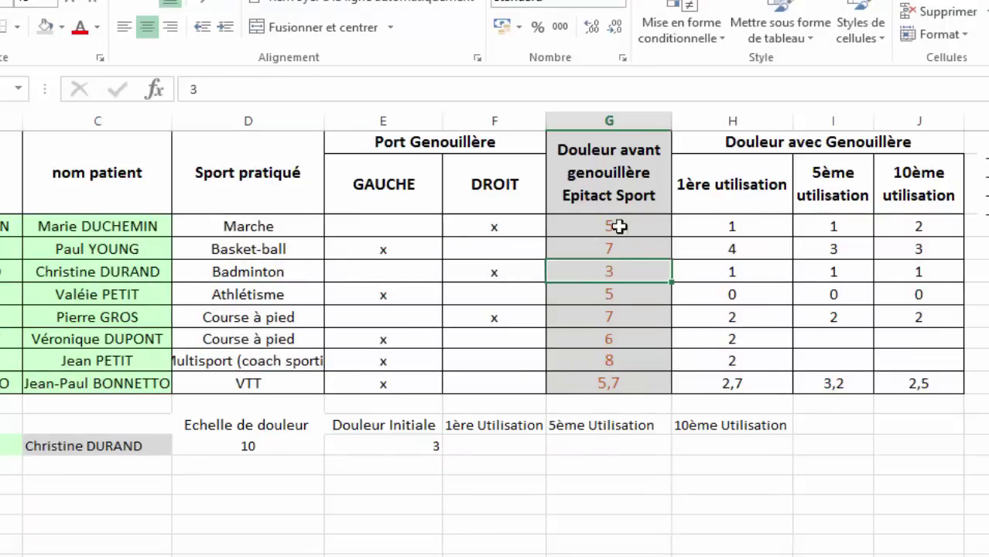
left_click(411, 445)
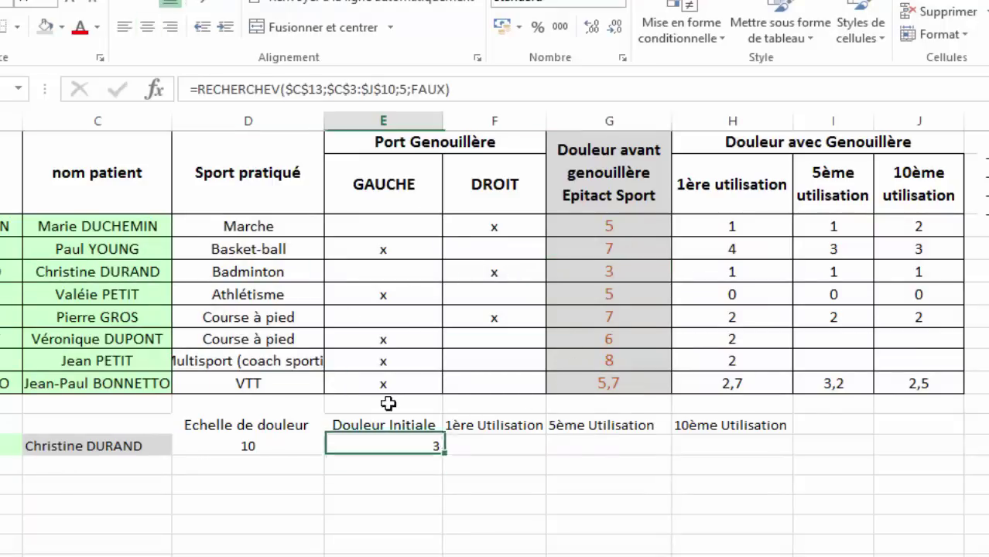
- Choose the last patient in the C13 list and compare E13 with that patient's initial pain value in G10
left_click(149, 446)
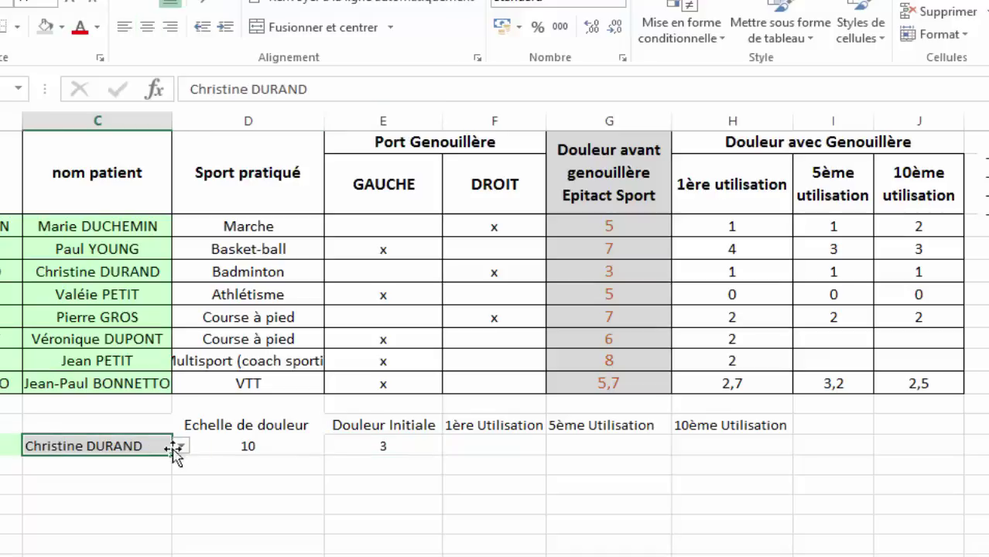
left_click(177, 447)
left_click(77, 546)
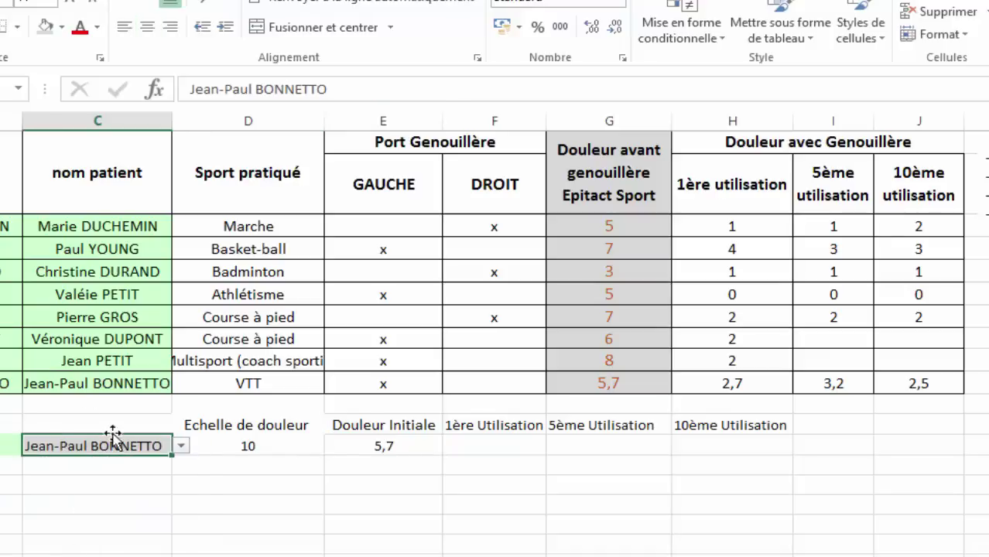
left_click(364, 447)
left_click(612, 385)
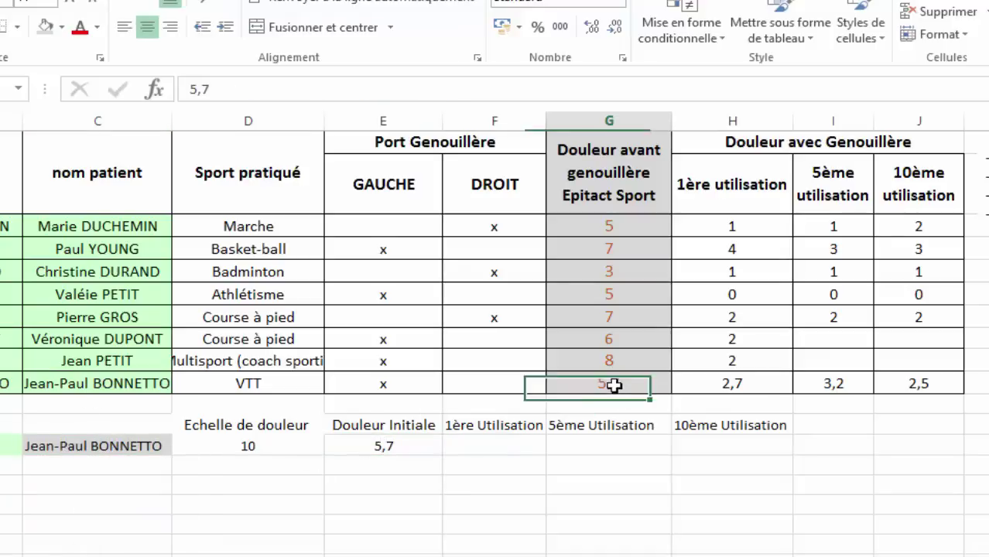
left_click(383, 445)
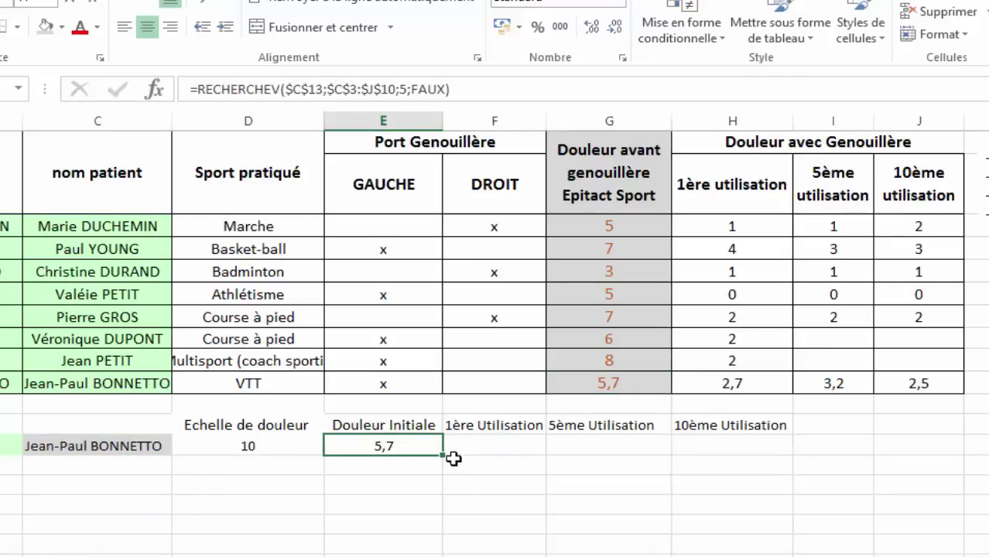
- Copy the E13 formula across to H13 and set the column index of the F13 formula to 6
left_click_drag(444, 457, 784, 455)
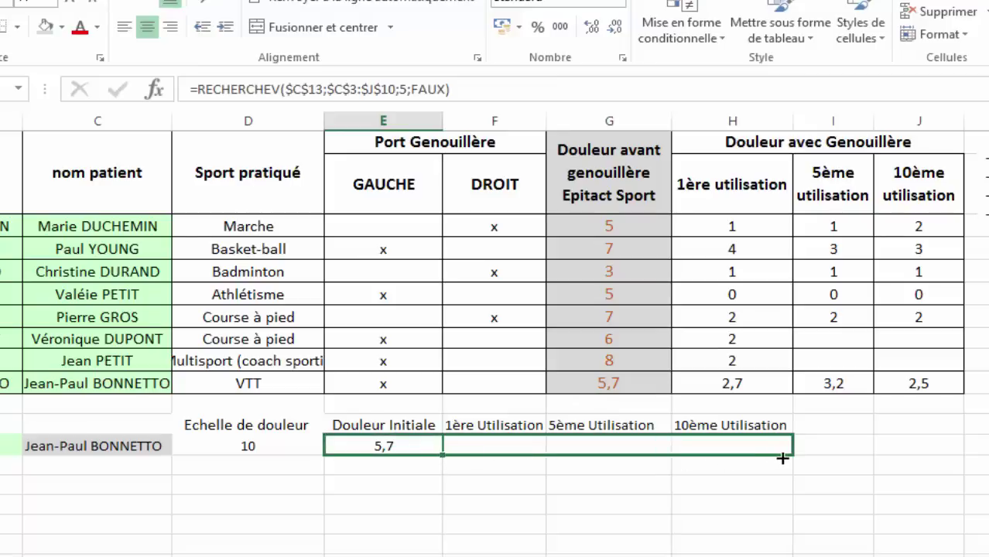
left_click(497, 447)
left_click(496, 447)
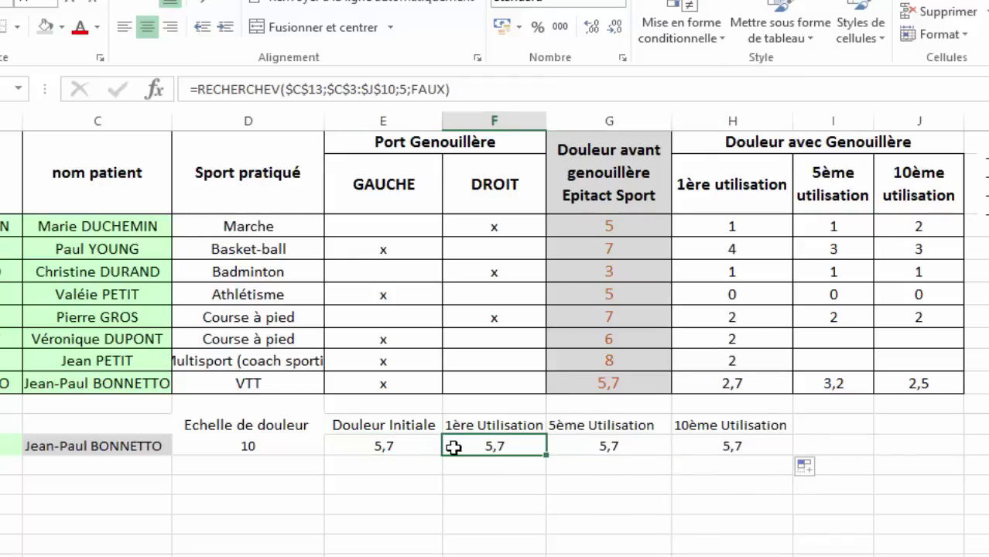
left_click(402, 91)
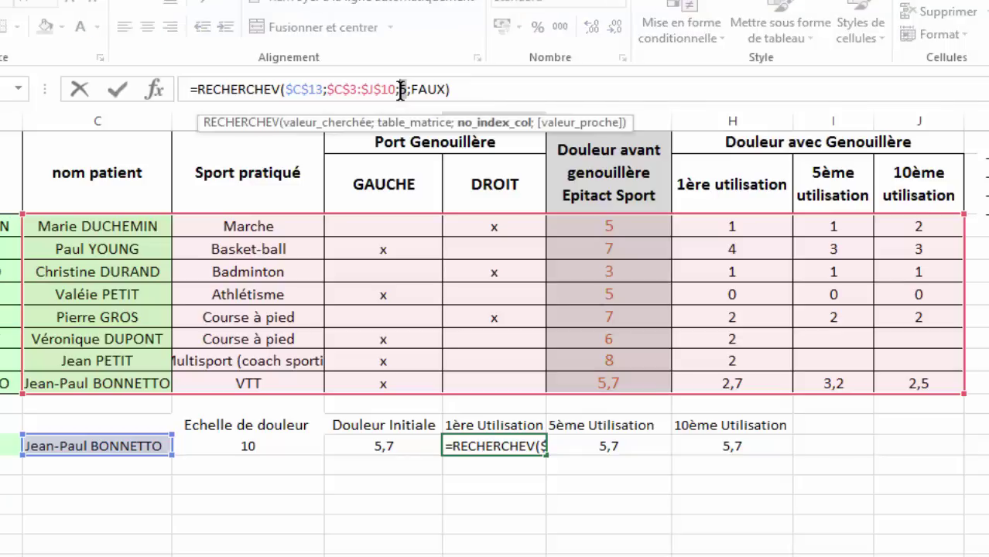
type("6")
key("Return")
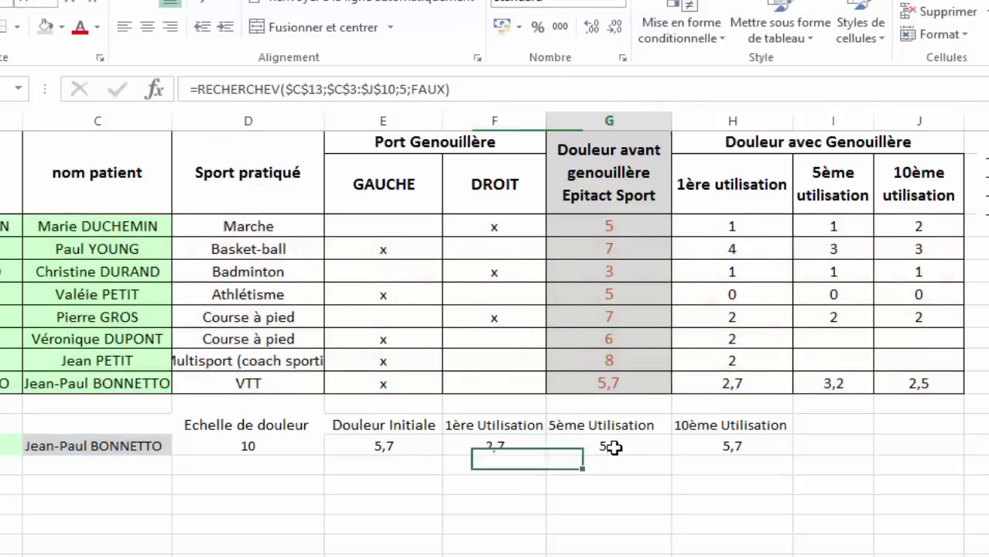
- Set the column index of the RECHERCHEV formula to 7 in G13 and to 8 in H13
left_click(616, 446)
left_click(404, 90)
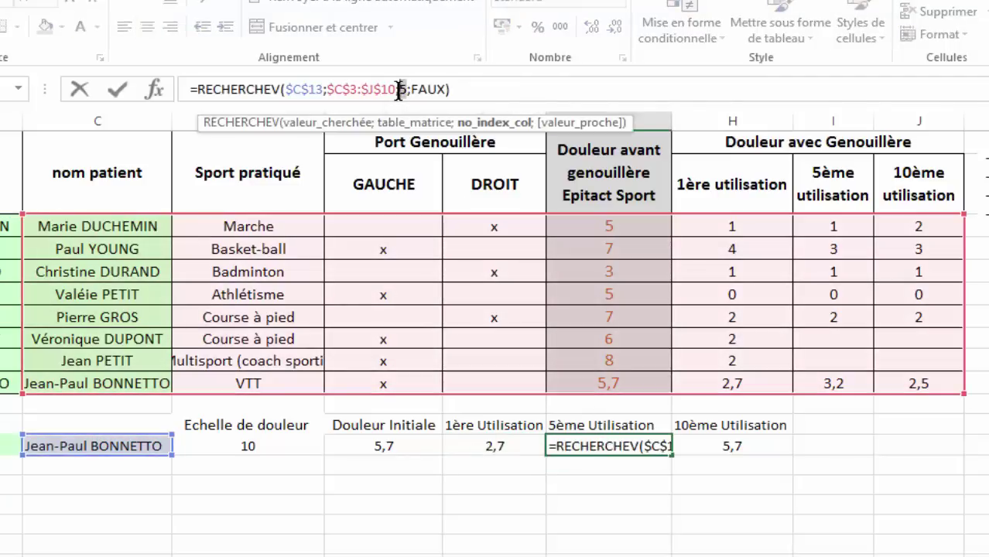
double_click(402, 90)
type("7")
left_click(717, 438)
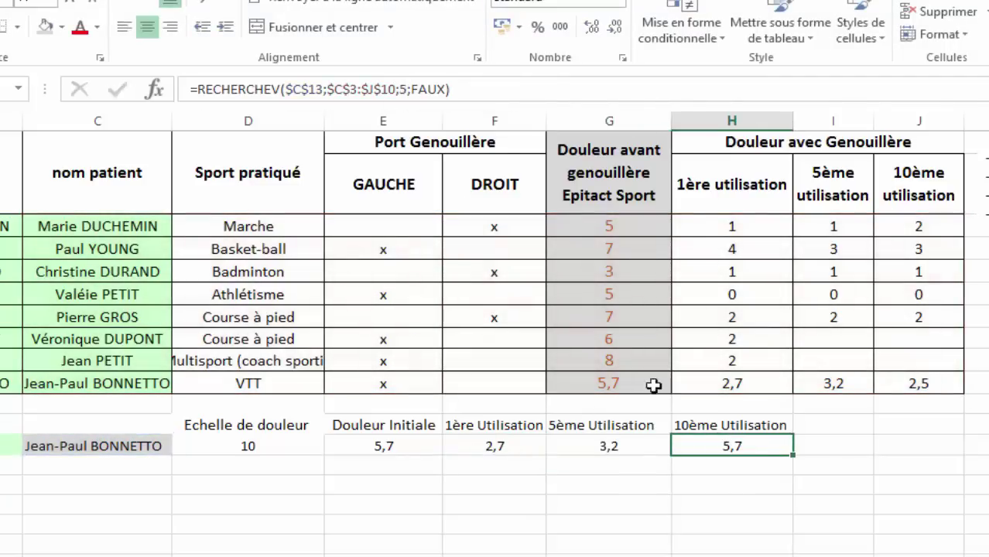
double_click(401, 90)
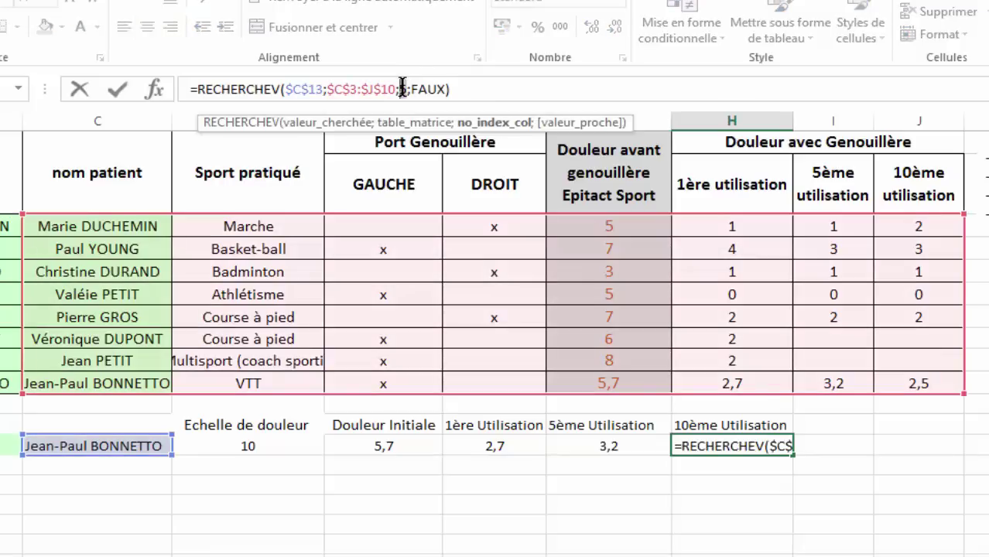
type("8")
key("Return")
left_click(716, 442)
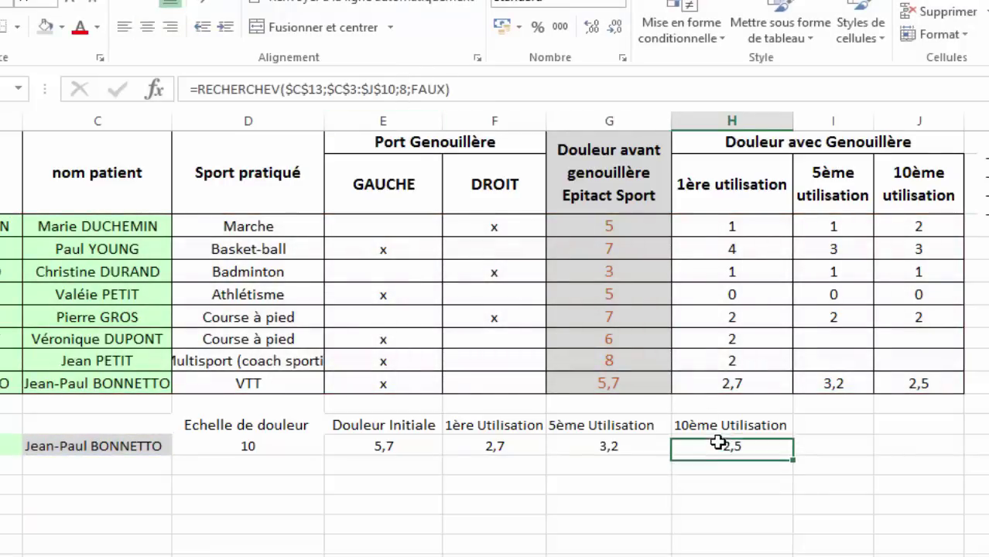
- Choose the second patient in the C13 list and compare the results in E13:H13 with the table values in G4:J4
left_click(608, 446)
left_click(426, 451)
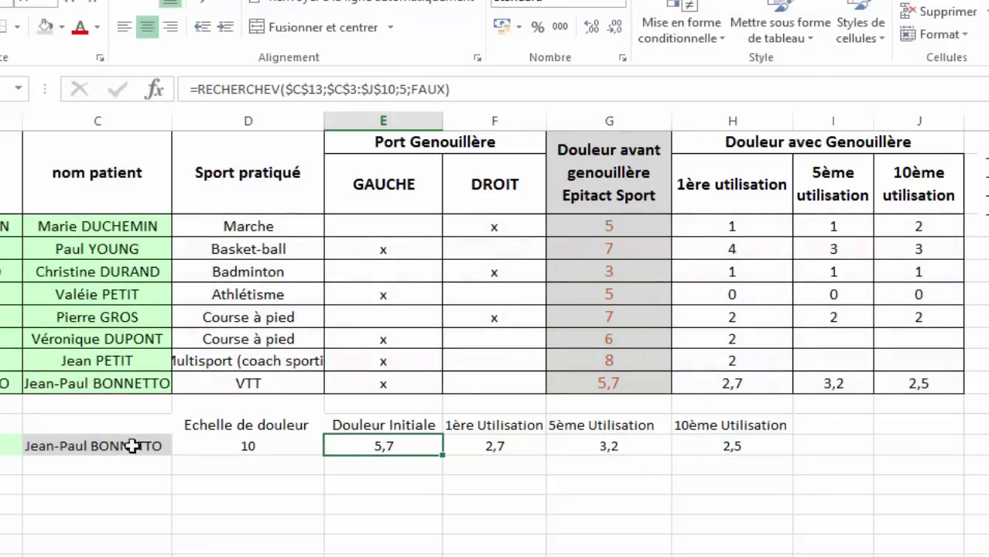
left_click(135, 447)
left_click(180, 447)
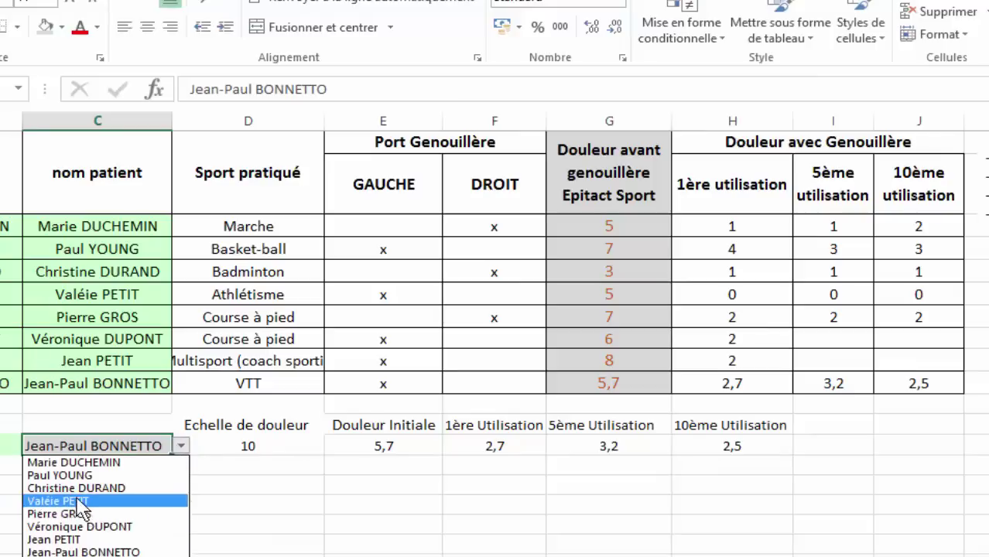
left_click(73, 475)
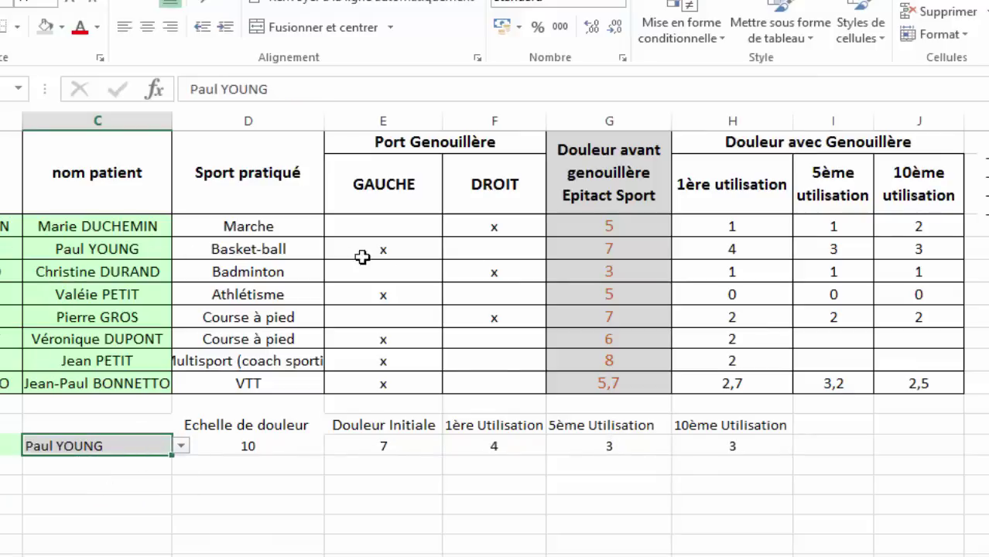
left_click(619, 249)
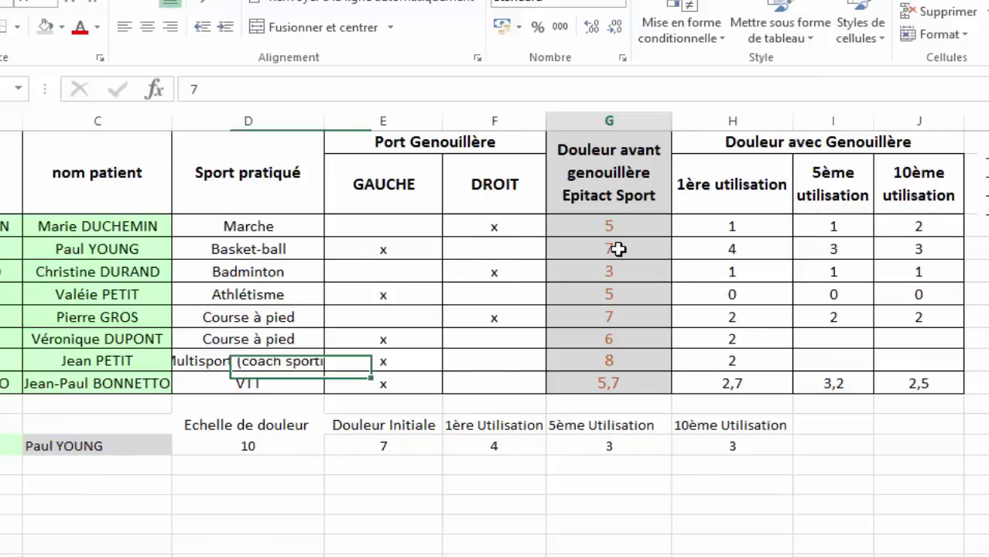
left_click(716, 249)
left_click(829, 250)
left_click(887, 254)
left_click_drag(374, 444, 728, 445)
- Choose the fourth patient in the drop-down list of the patient selection cell C13
left_click(105, 446)
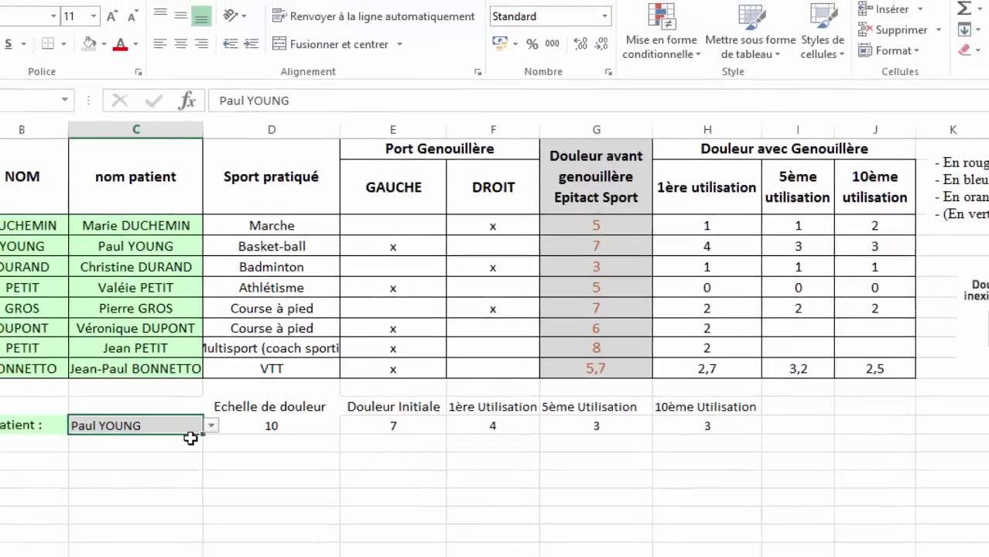
left_click(180, 447)
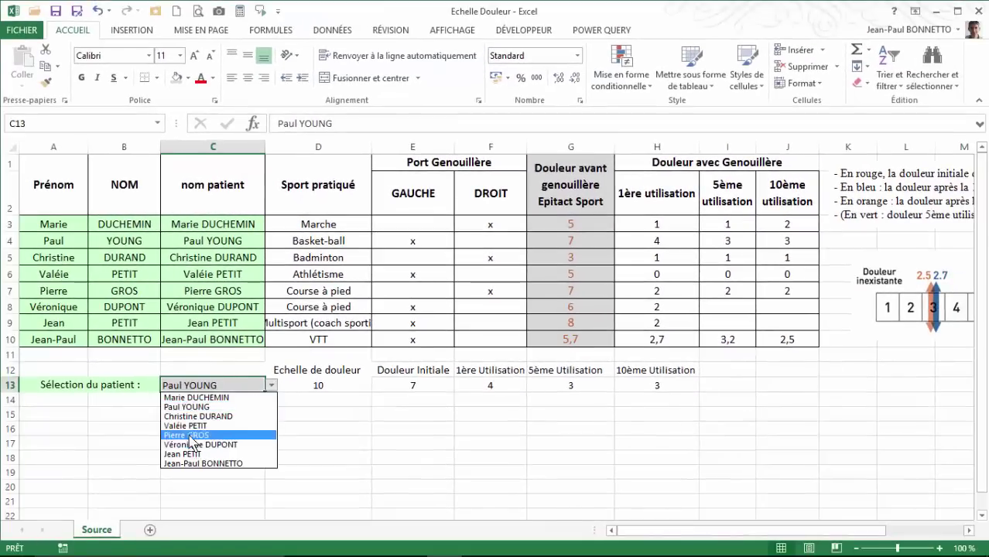
left_click(186, 426)
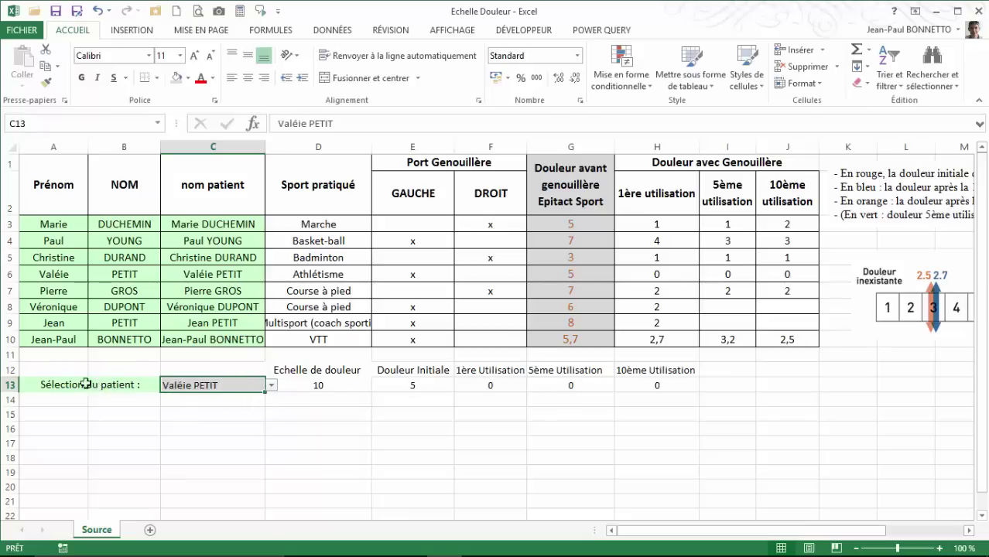
- Apply all borders to the patient selection row A13:H13
left_click_drag(78, 385, 666, 385)
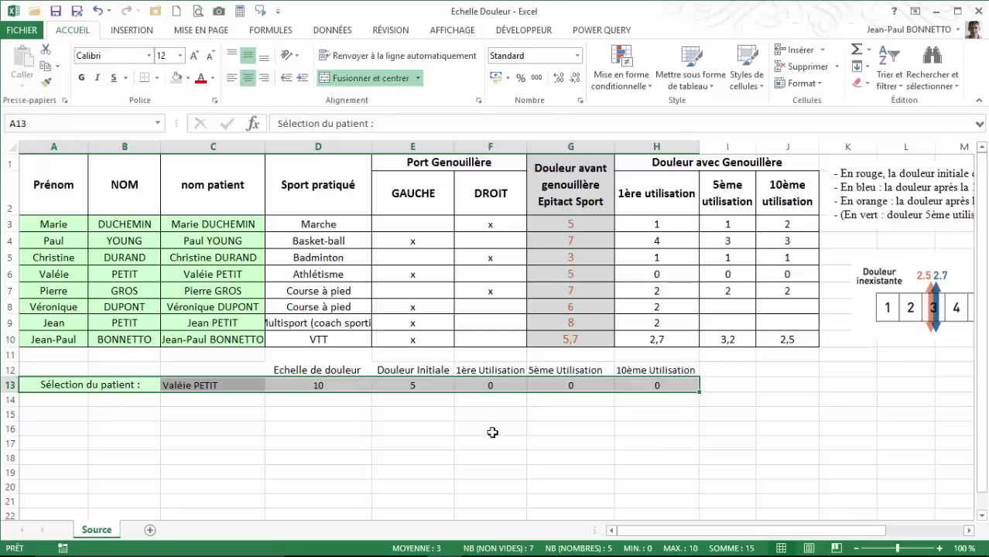
left_click(156, 78)
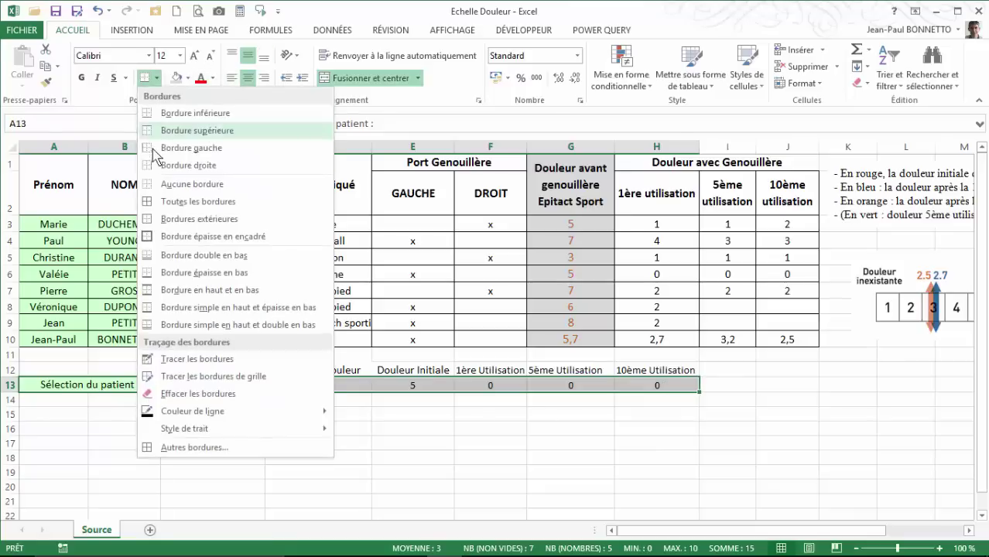
left_click(151, 206)
left_click(205, 404)
- Make the whole patient selection row 13 bold
left_click(193, 384)
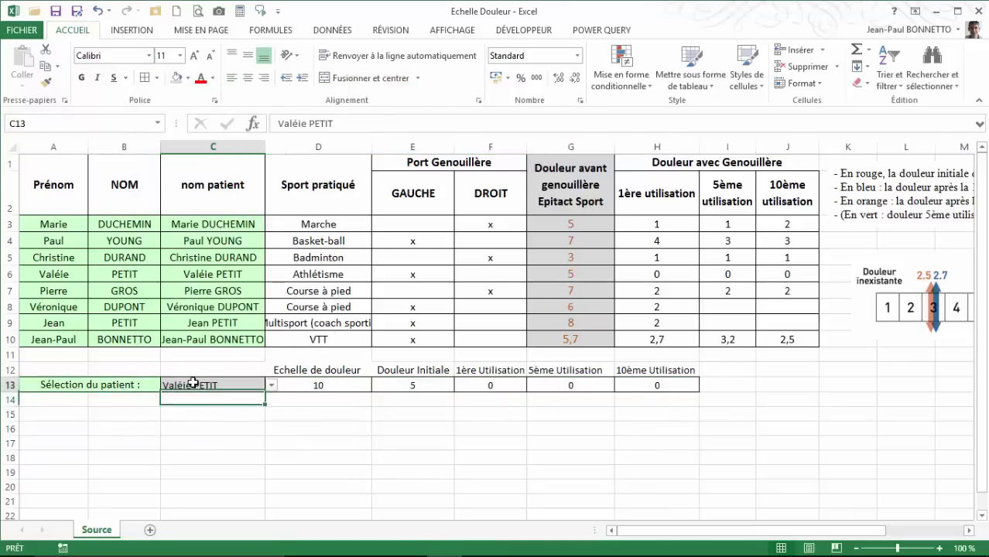
left_click(9, 385)
left_click(81, 77)
left_click(290, 424)
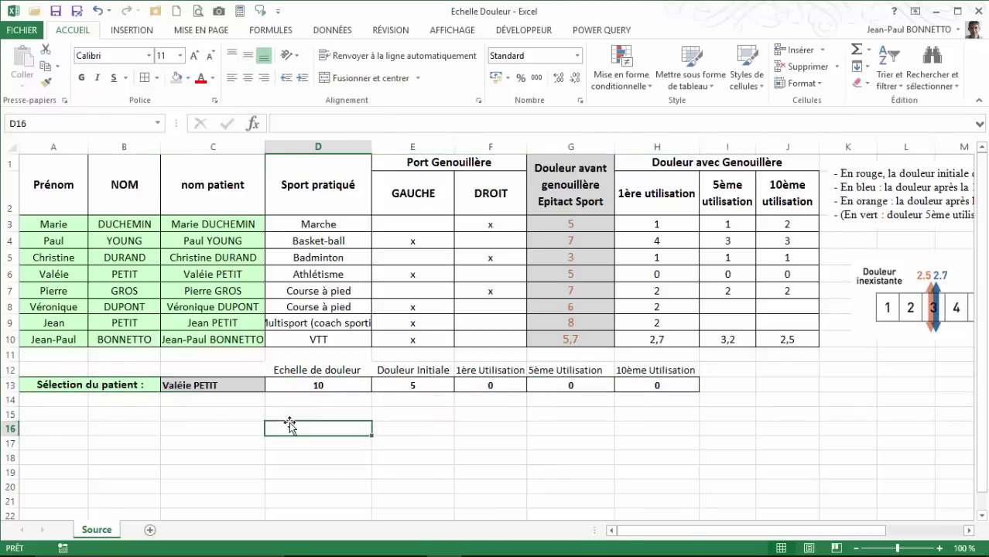
- Choose the last patient in the C13 list and move the pain scale picture over columns G to J of the table
left_click_drag(205, 381, 626, 385)
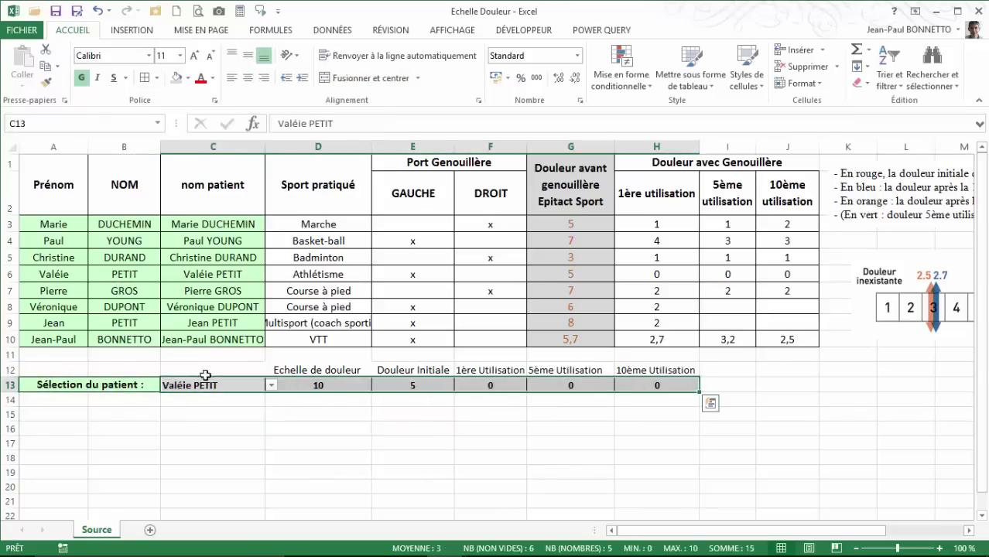
left_click(260, 385)
left_click(271, 385)
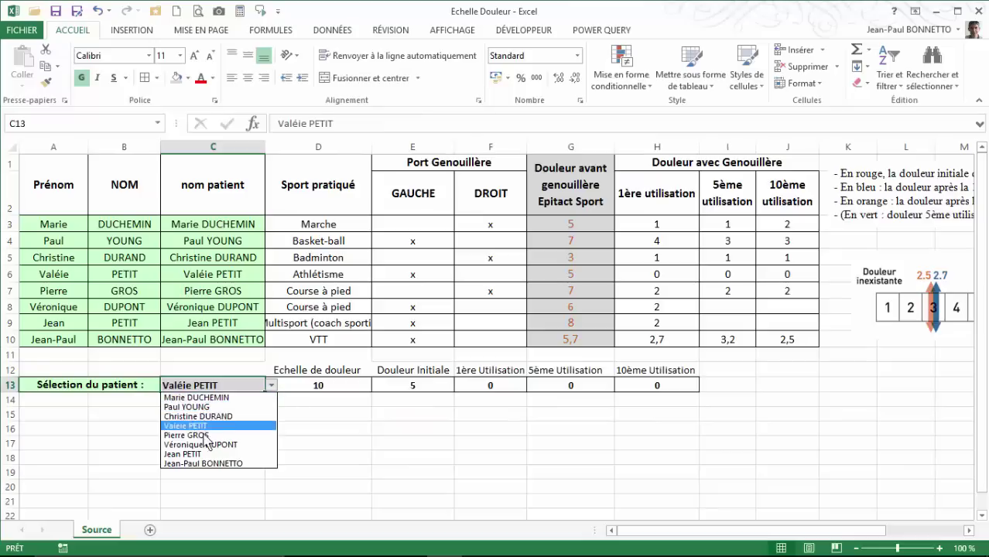
left_click(205, 464)
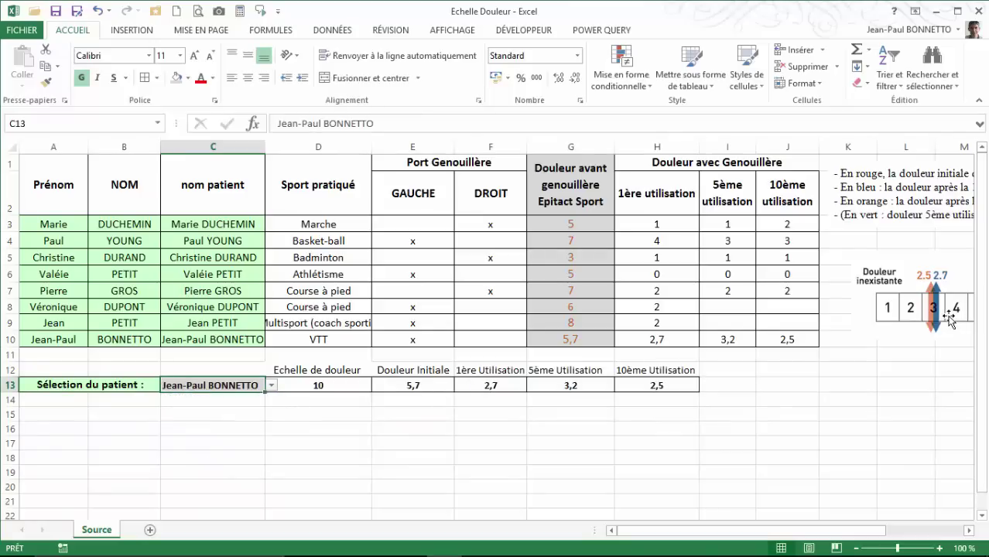
left_click_drag(950, 320, 605, 307)
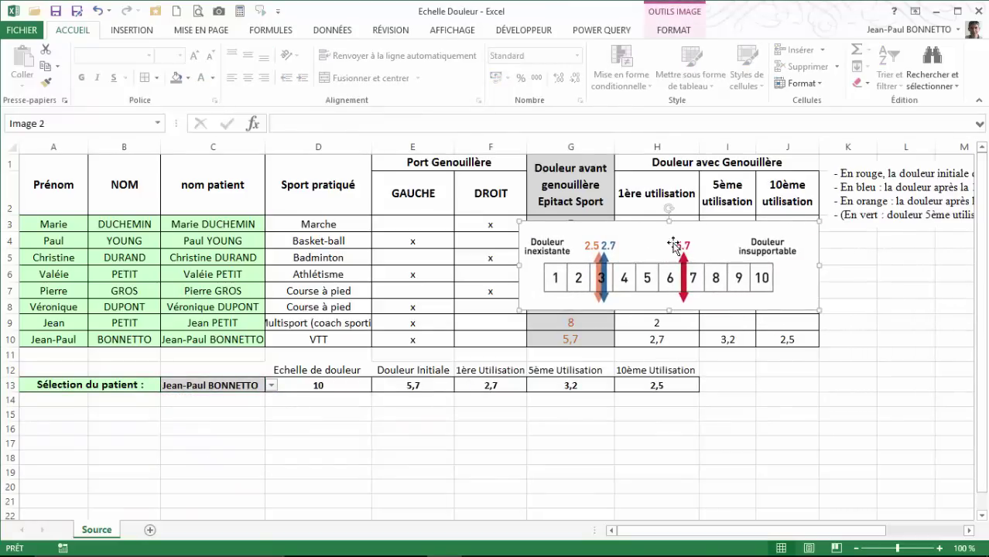
- Nudge the pain scale picture slightly down and compare its markers with the selected patient's values in row 13
left_click_drag(675, 246, 675, 254)
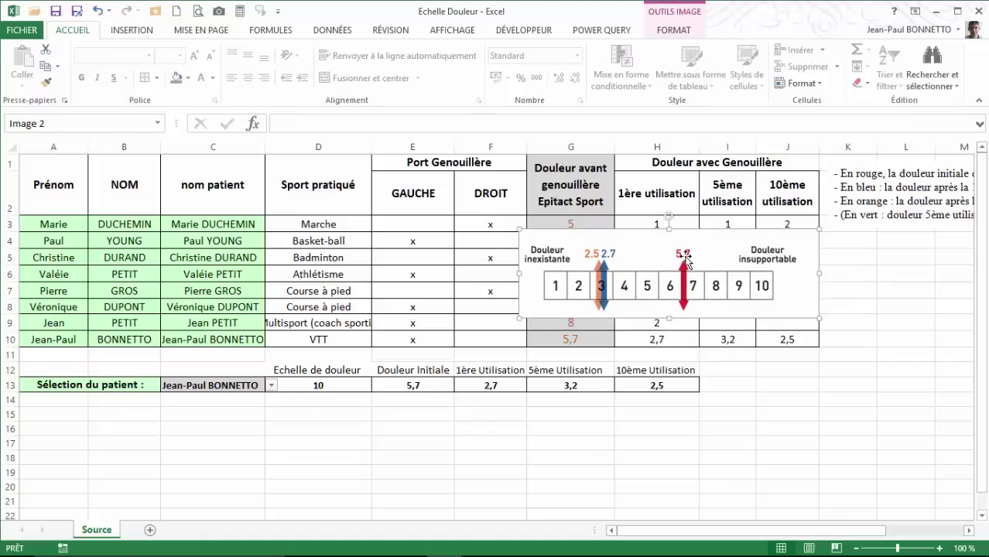
left_click(476, 386)
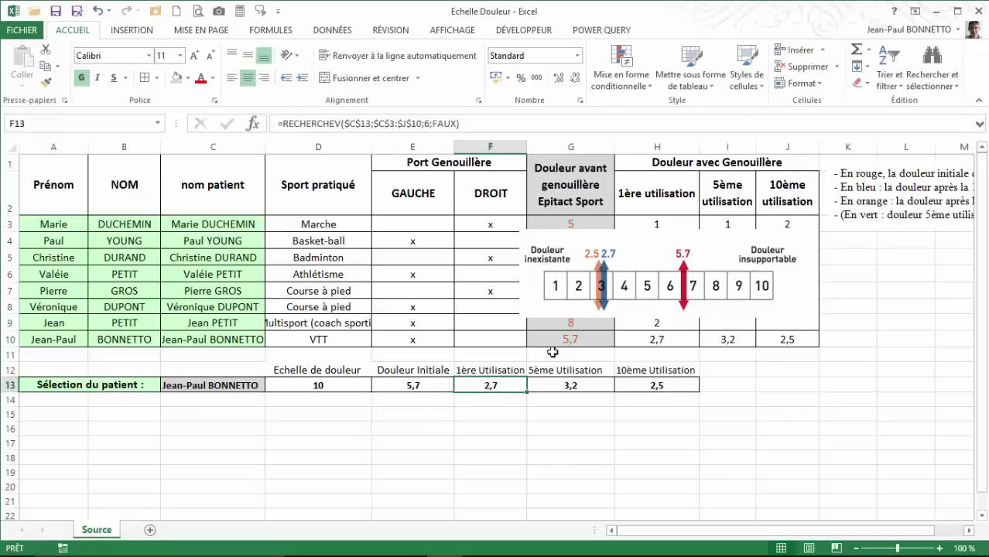
left_click(573, 386)
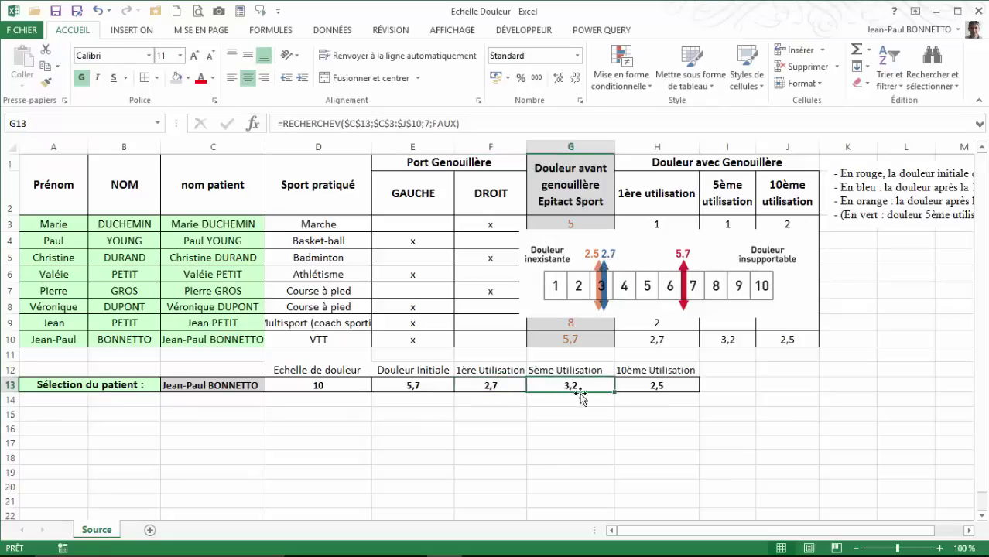
left_click(684, 388)
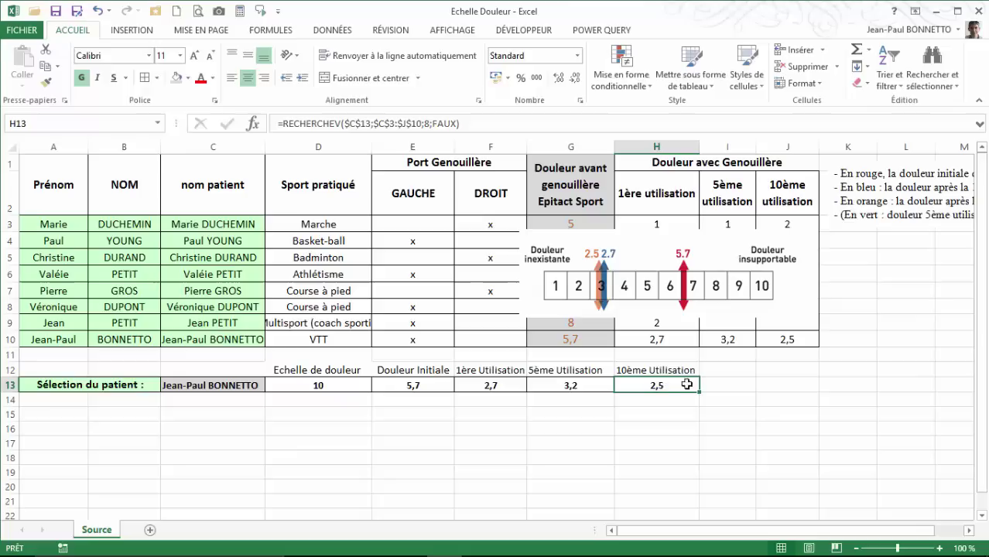
left_click(337, 406)
left_click(141, 414)
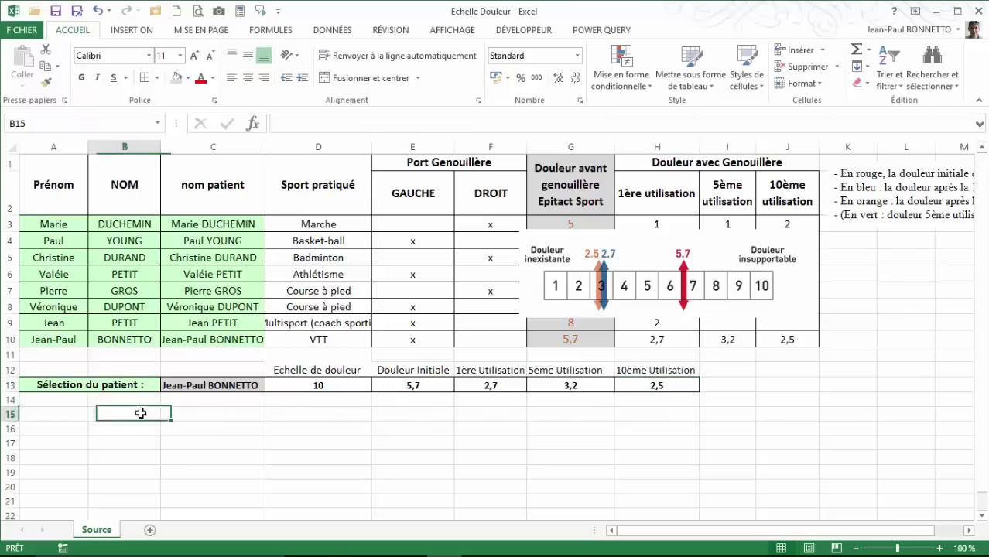
scroll(142, 413, "down", 1)
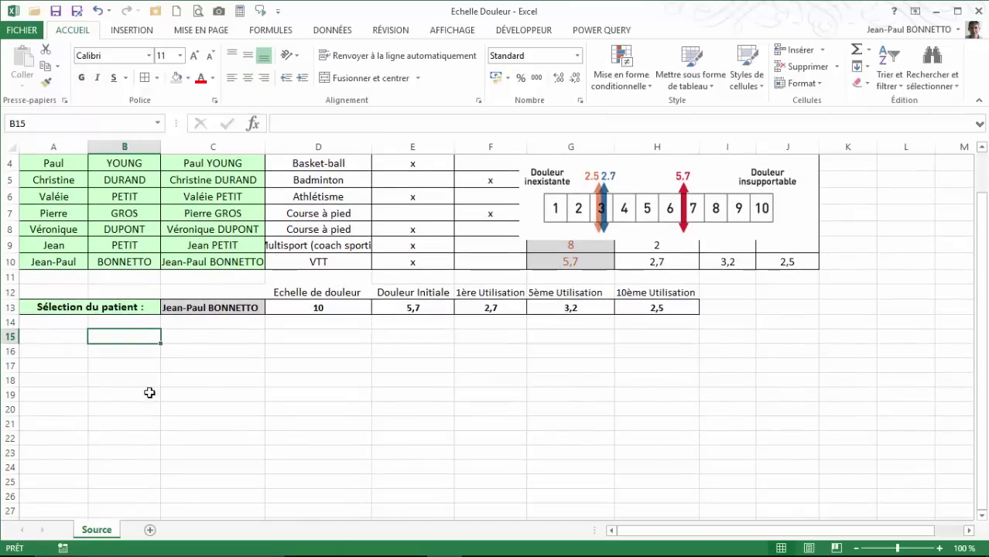
scroll(250, 336, "up", 1)
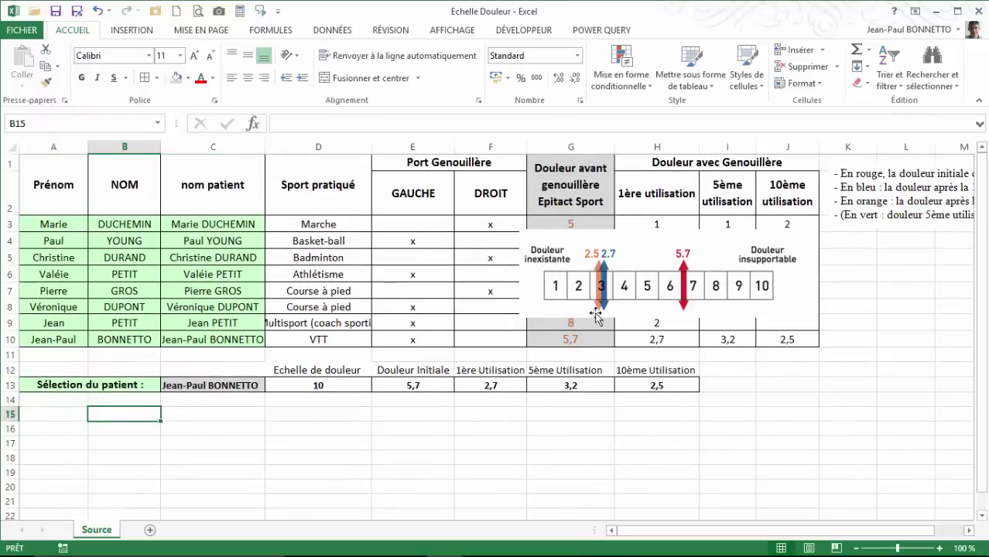
left_click(226, 415)
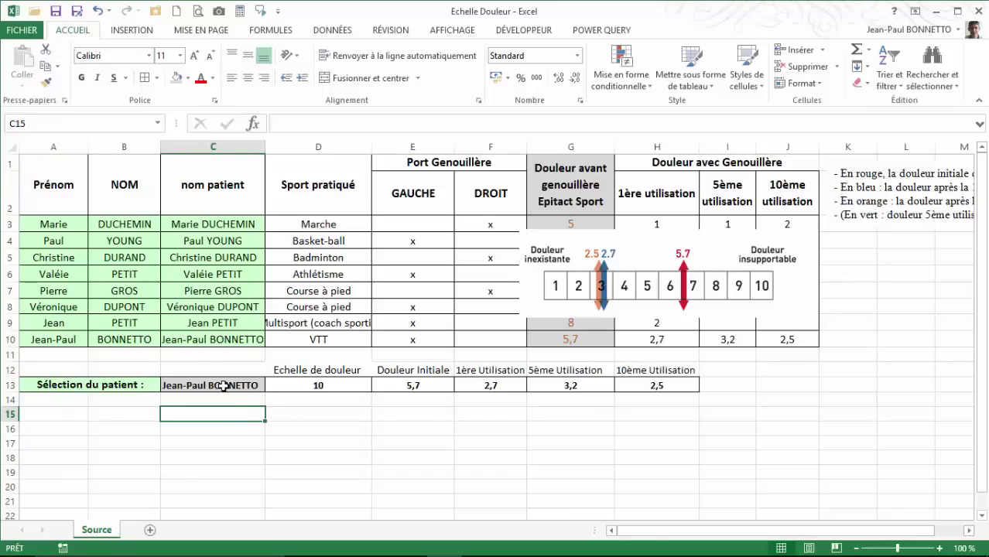
left_click_drag(196, 383, 577, 377)
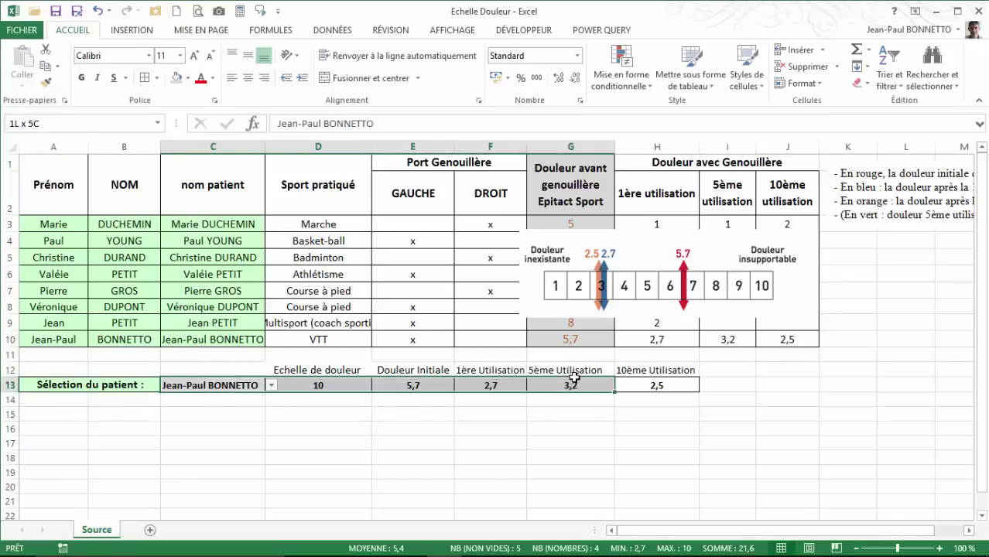
left_click(199, 456)
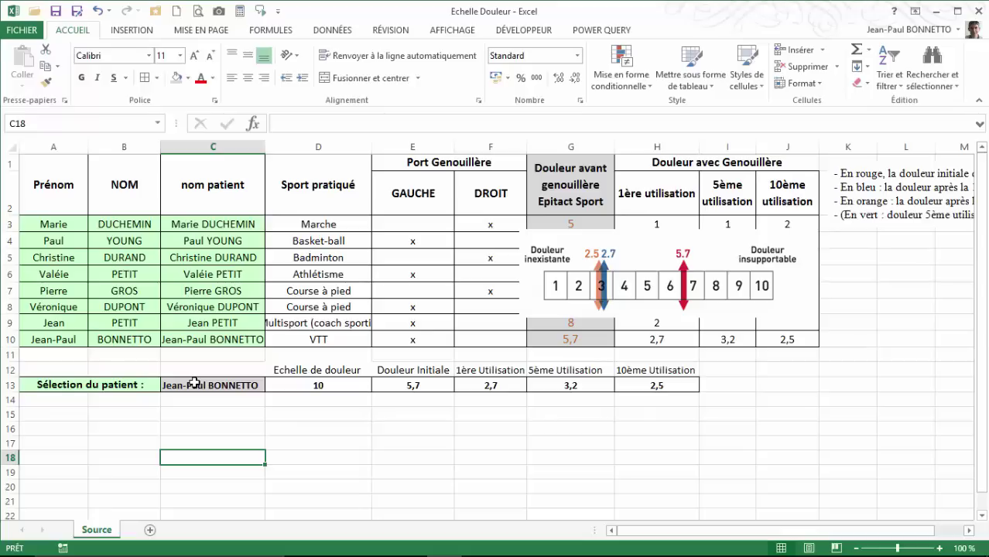
- Insert a 2D clustered bar chart from the patient name and pain scale cells C13:D13
left_click_drag(194, 383, 278, 385)
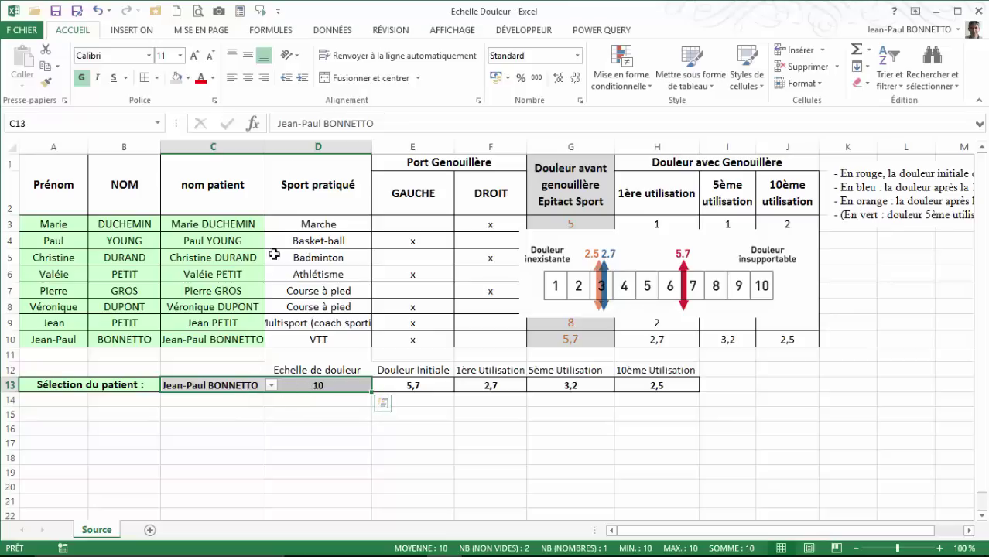
left_click(132, 30)
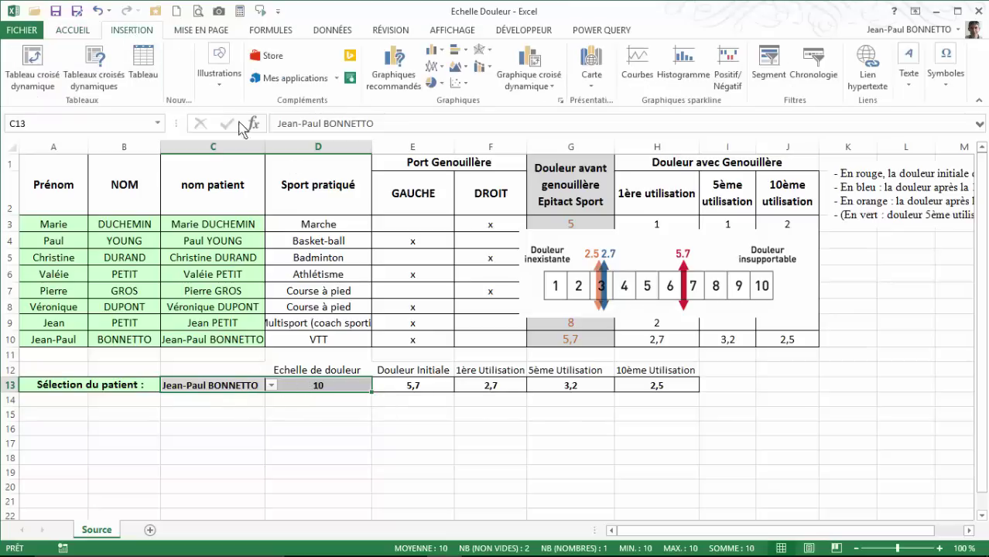
left_click(457, 49)
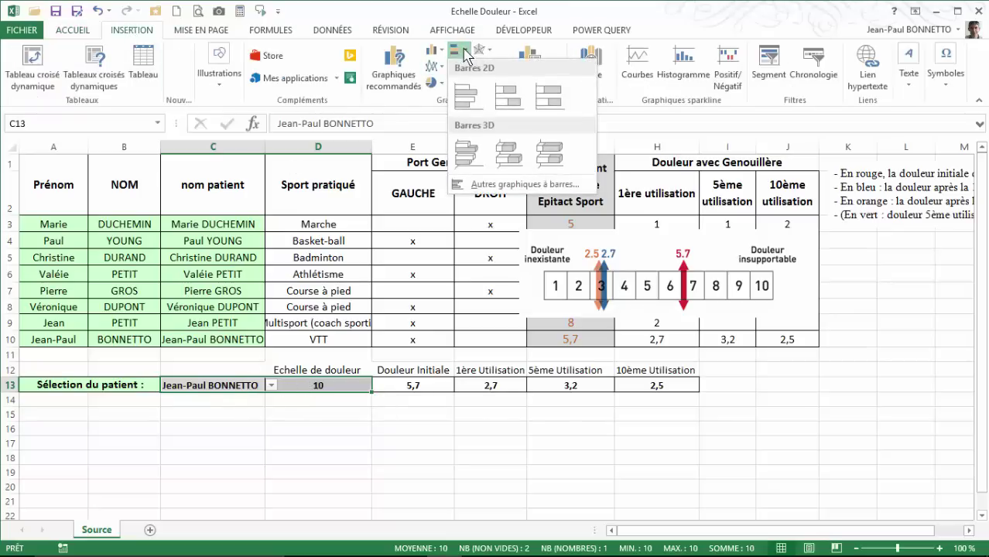
left_click(466, 98)
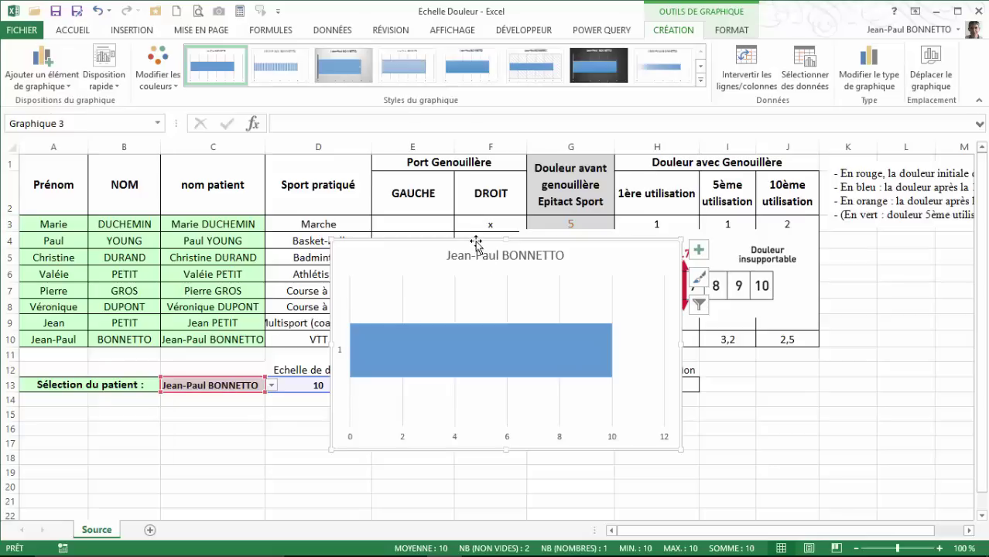
- Place the bar chart just below row 13 and widen it to span about columns D to L
left_click_drag(476, 244, 333, 400)
scroll(335, 397, "down", 2)
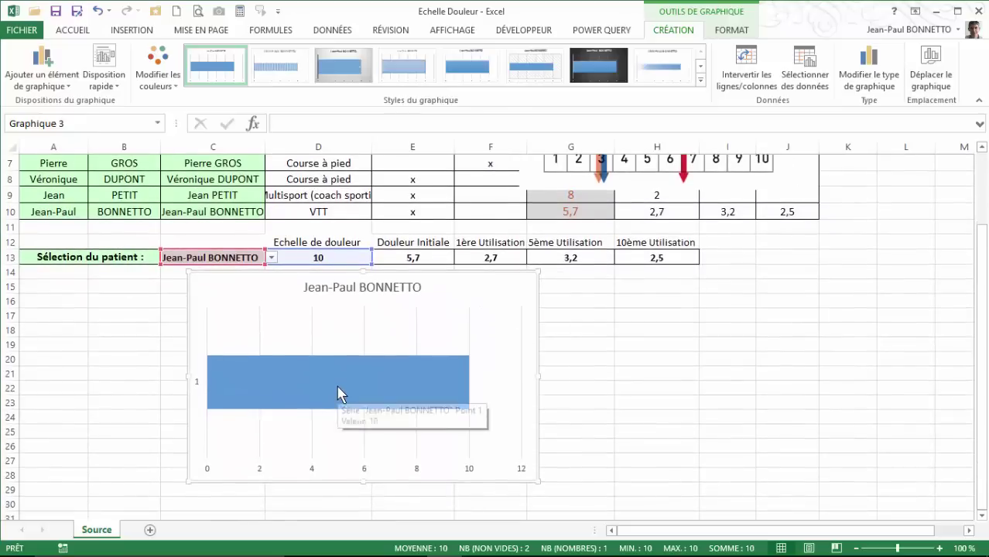
scroll(338, 394, "down", 1)
left_click(327, 263)
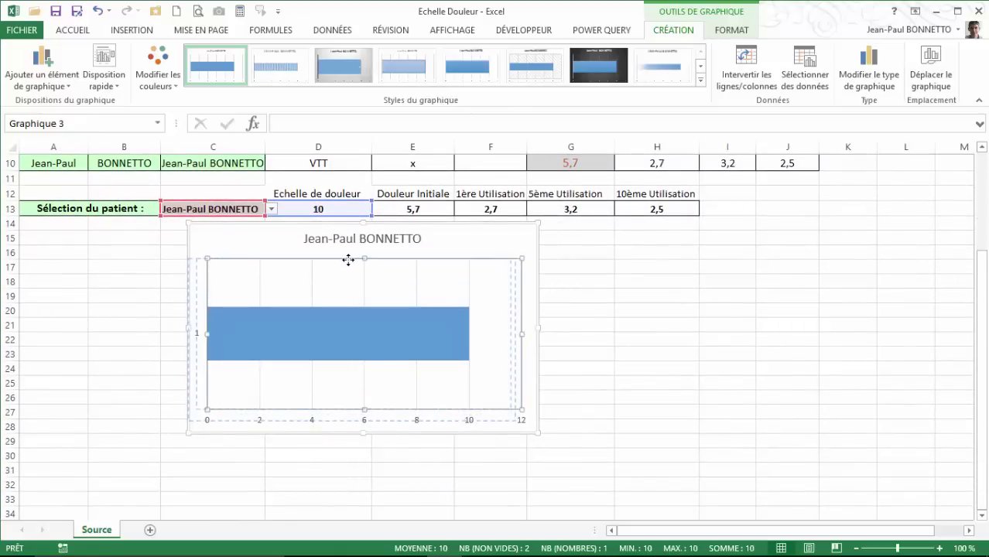
left_click_drag(348, 260, 359, 263)
mouse_move(404, 227)
left_mouse_down()
mouse_move(355, 225)
mouse_move(316, 240)
mouse_move(307, 234)
mouse_move(426, 245)
mouse_move(535, 234)
left_mouse_up()
left_click_drag(661, 338, 927, 345)
mouse_move(531, 243)
left_mouse_down()
mouse_move(521, 236)
mouse_move(521, 248)
mouse_move(516, 234)
left_mouse_up()
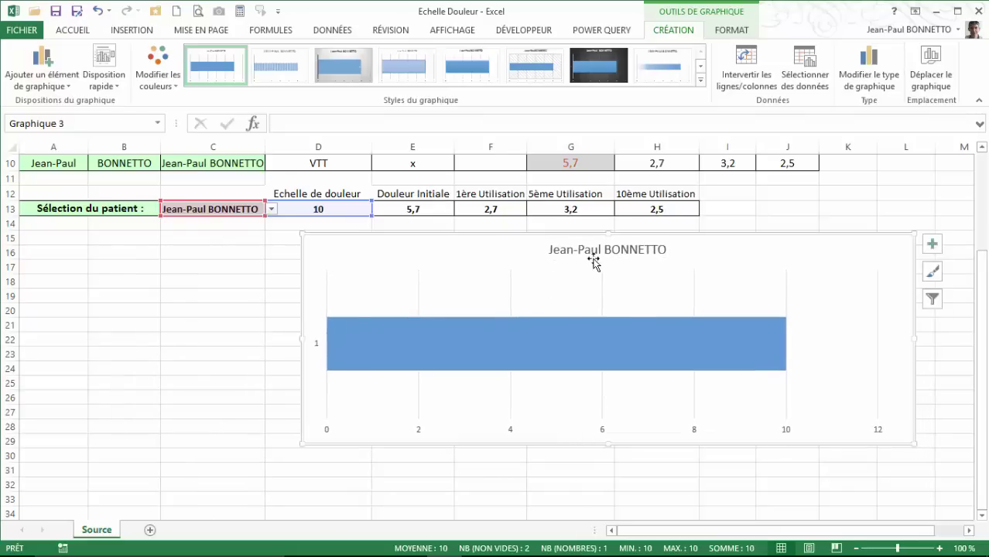
- Set the maximum of the bar chart's horizontal value axis to 10
left_click(588, 255)
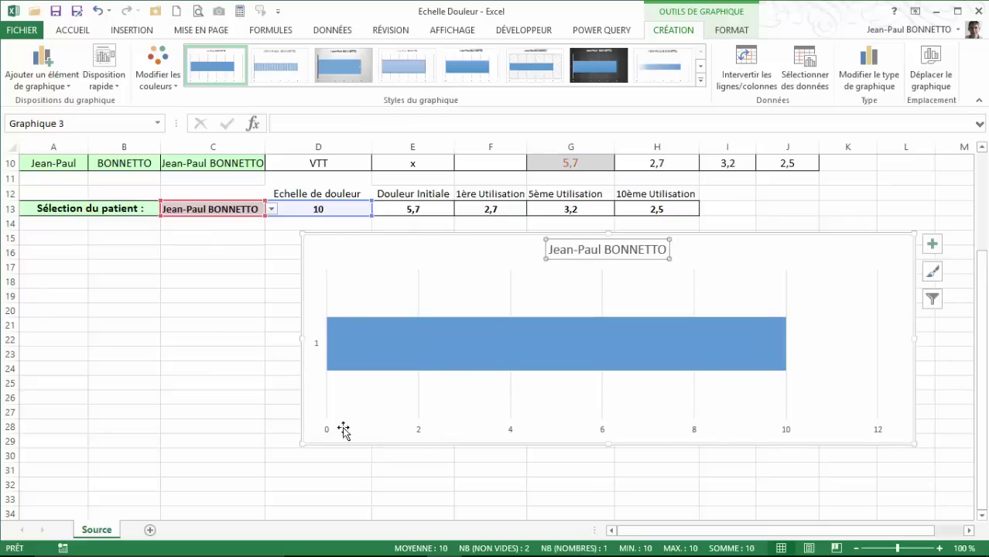
left_click(593, 353)
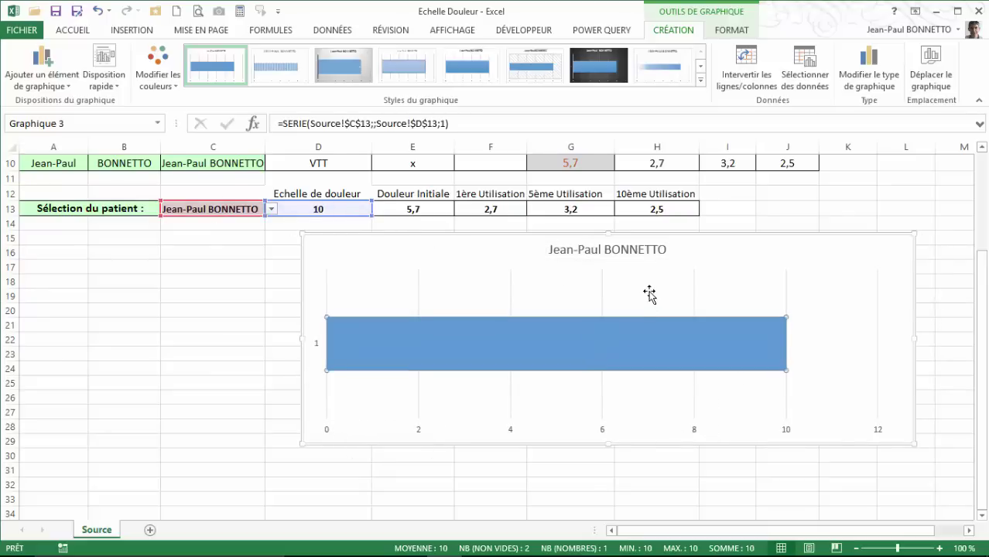
scroll(649, 295, "up", 1)
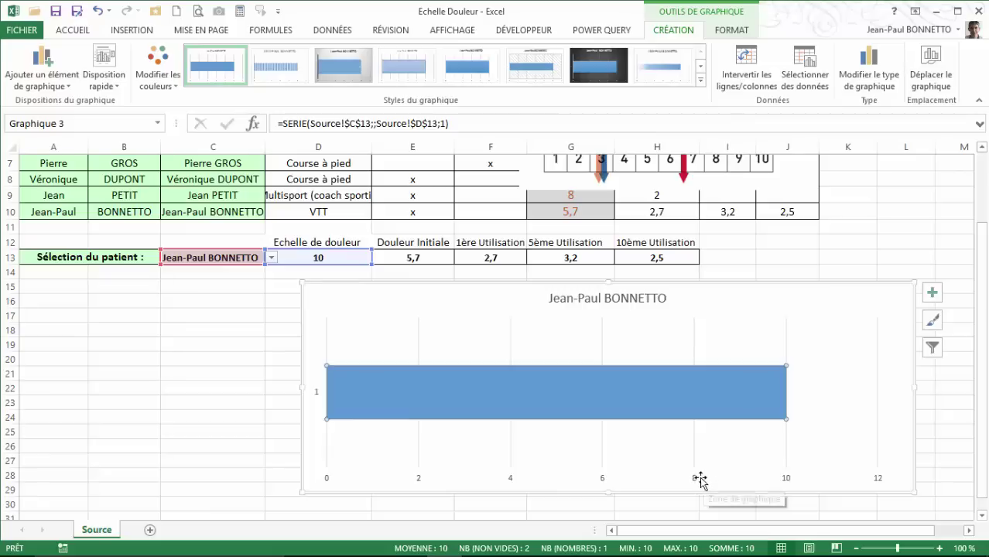
double_click(511, 482)
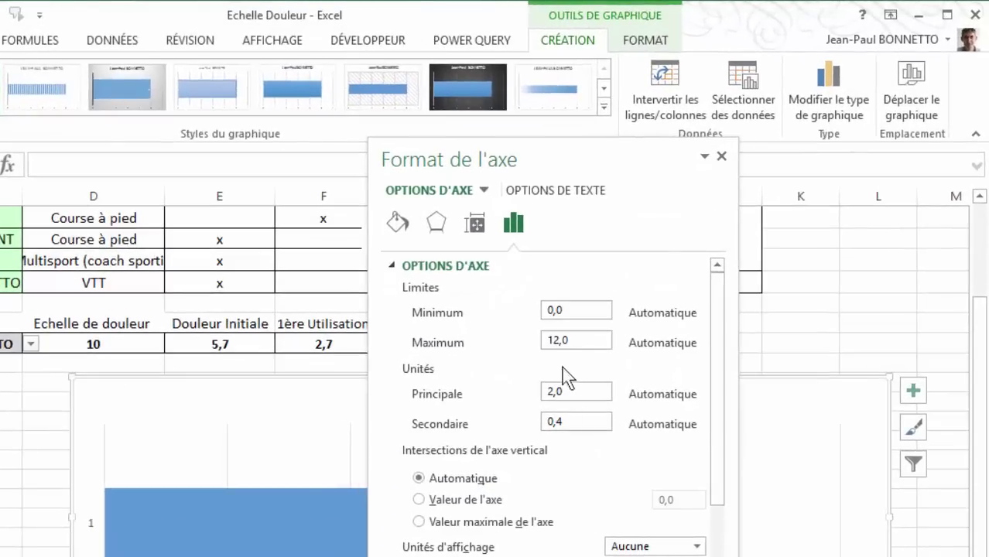
left_click(559, 342)
key("Return")
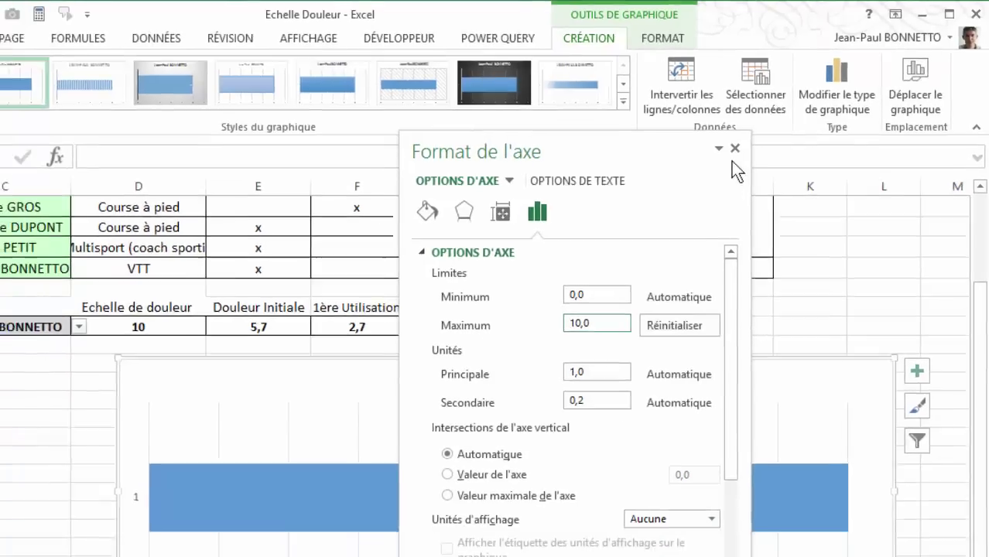
left_click(721, 156)
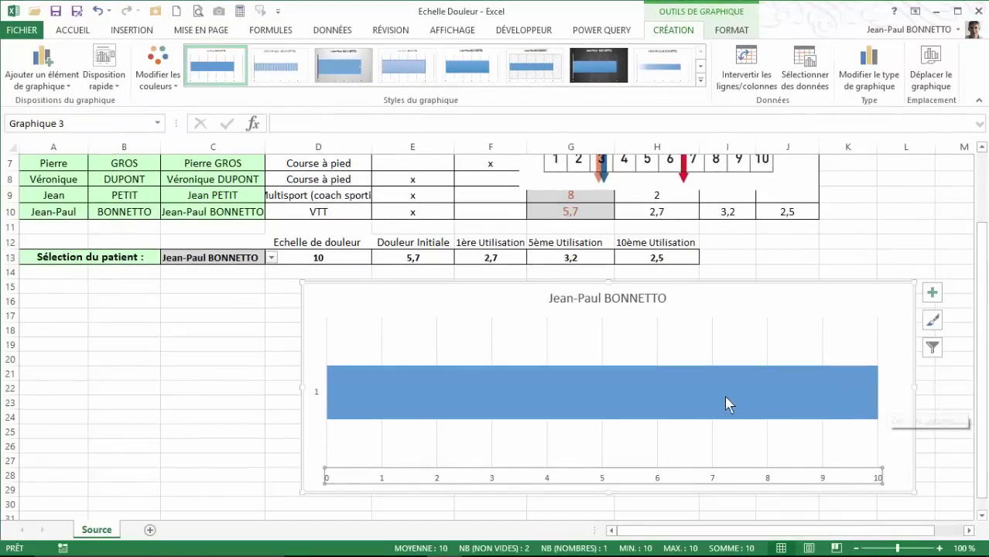
- Examine the four pain values in E13:H13 that the pain scale picture shows as arrows
left_click(677, 395)
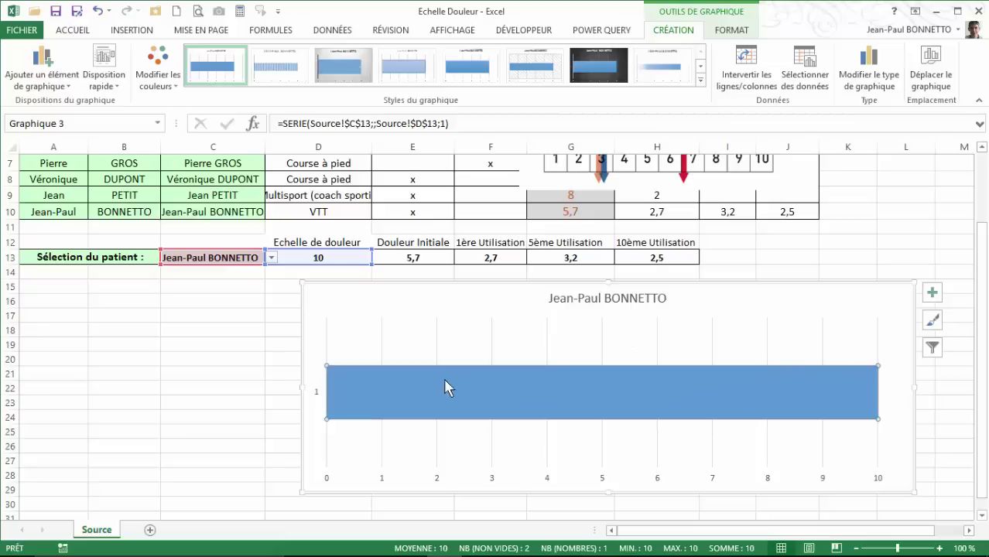
mouse_move(440, 386)
scroll(611, 225, "up", 1)
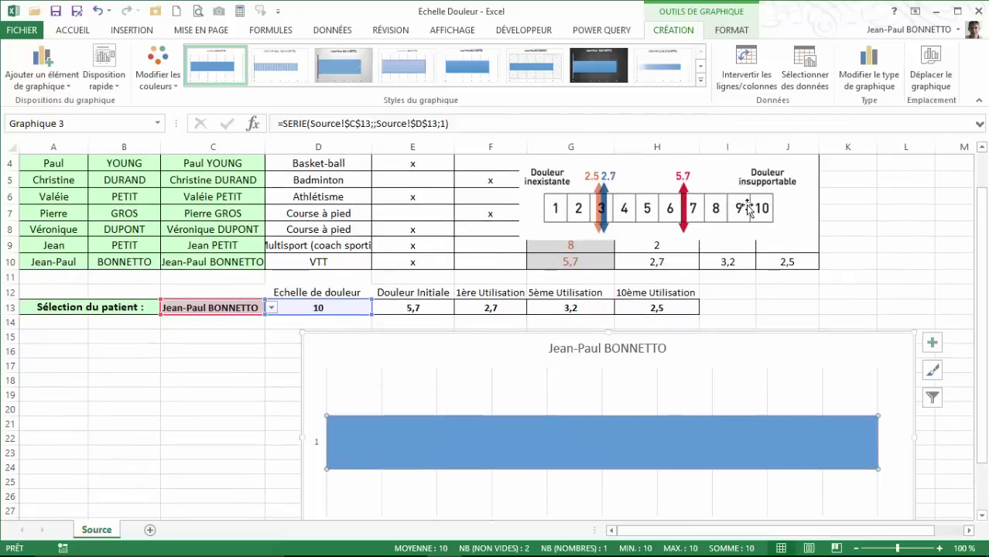
left_click(405, 308)
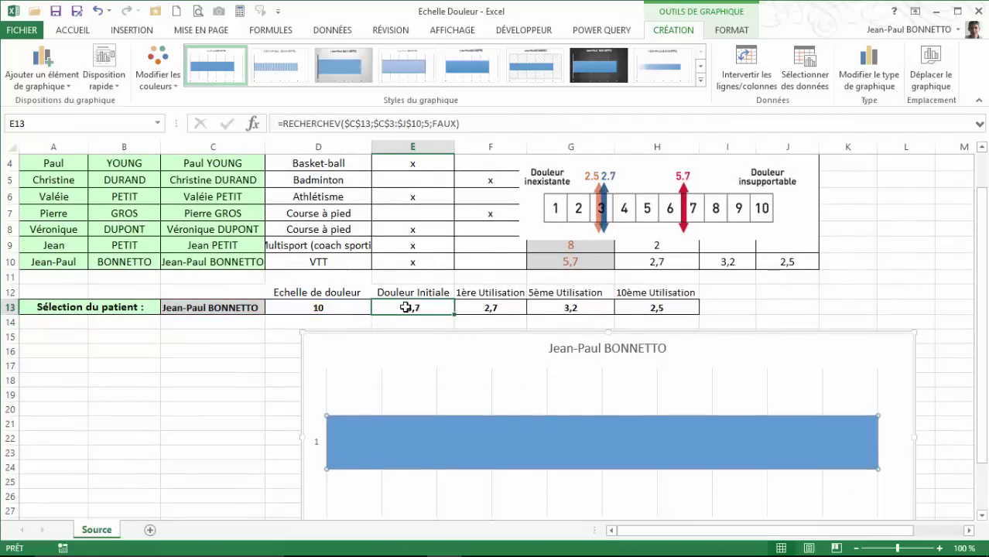
left_click(490, 308)
left_click(573, 308)
left_click(661, 306)
left_click(413, 308)
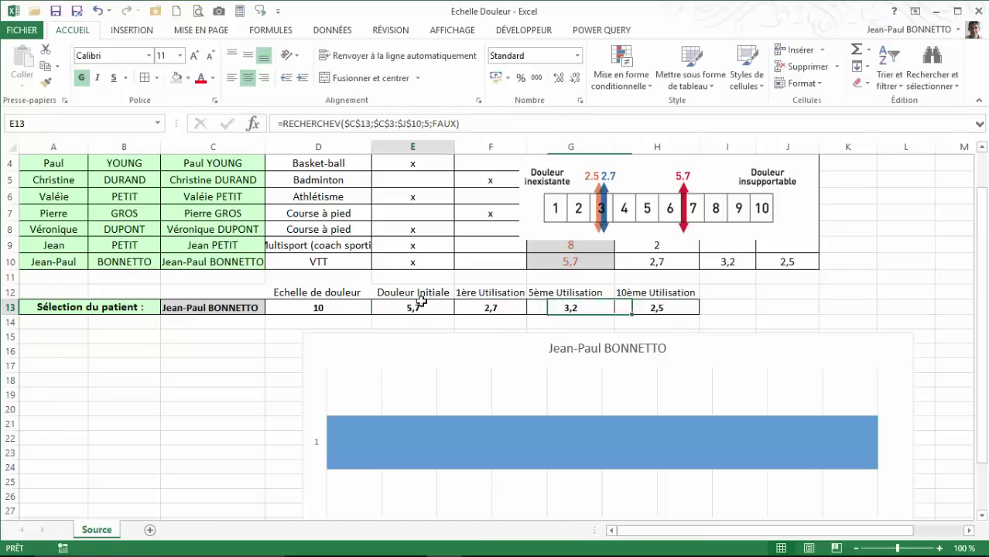
left_click(490, 307)
left_click(573, 307)
left_click(618, 307)
left_click(438, 307)
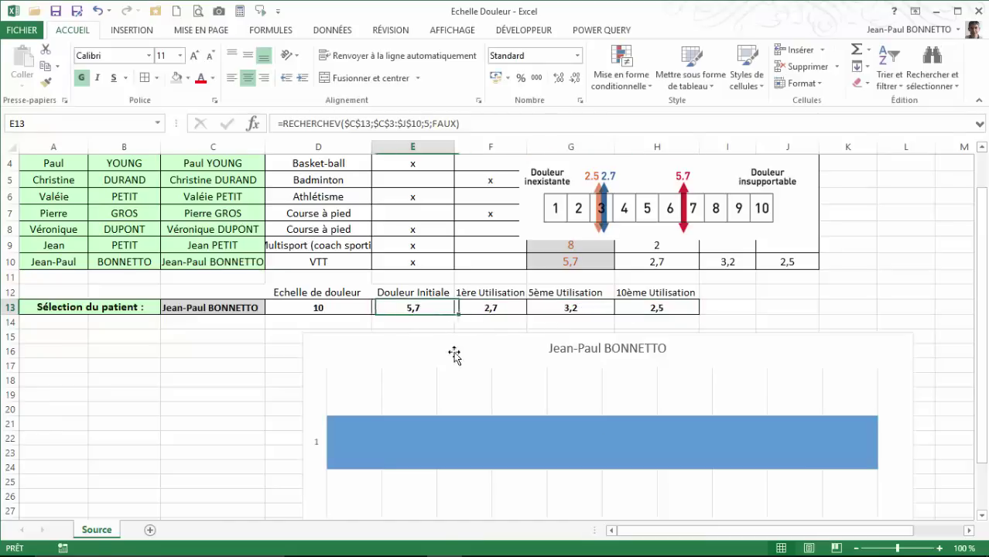
- Shift the bar chart slightly right to leave more free space beside it in columns A to C
left_click_drag(981, 340, 981, 379)
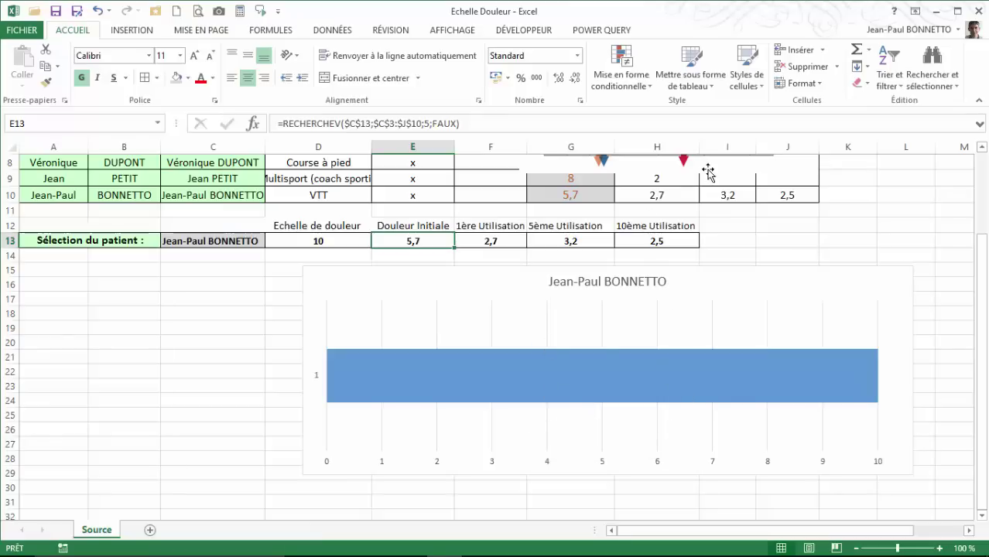
scroll(701, 172, "up", 1)
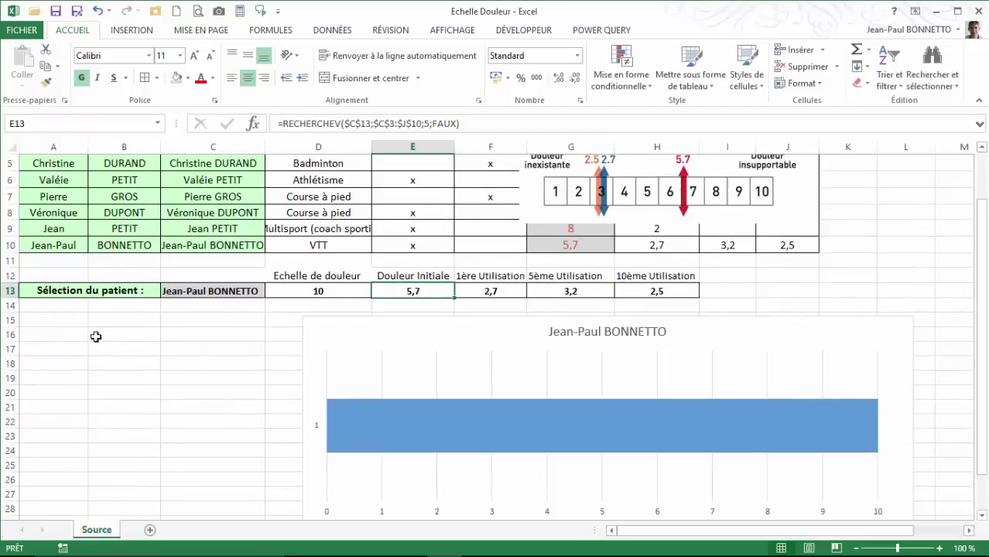
left_click(65, 346)
left_click(60, 335)
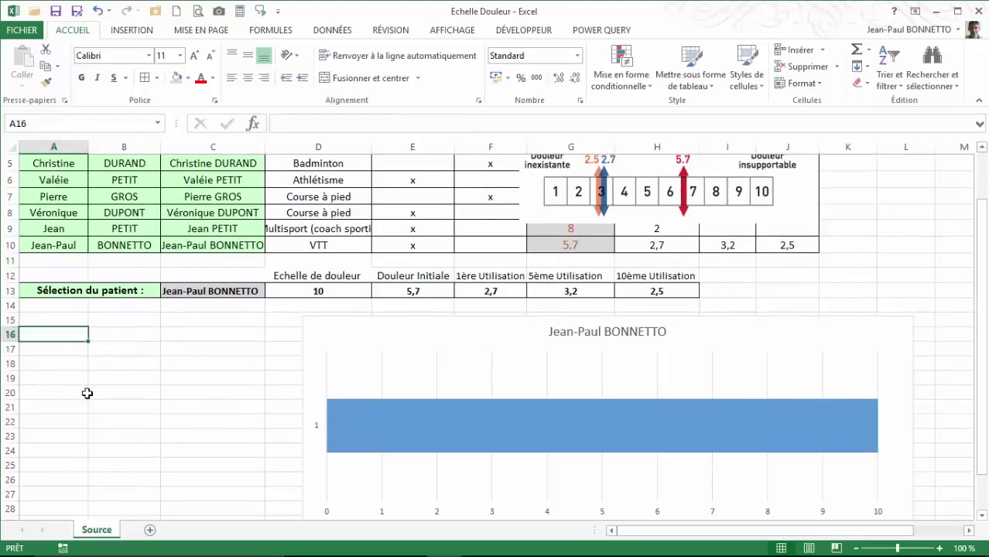
left_click_drag(367, 320, 388, 316)
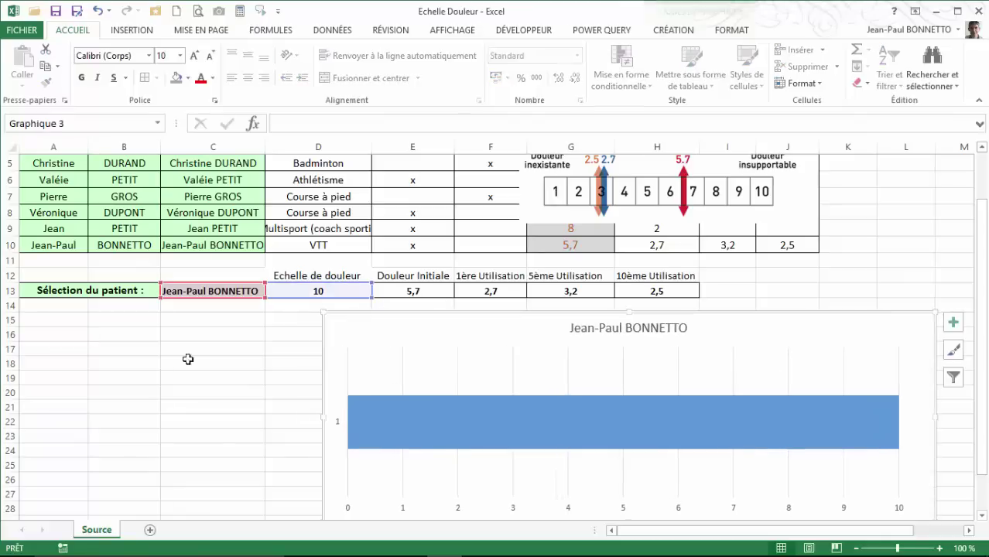
- Enter a formula in A16 that references the Douleur Initiale header in E12, and select B16 beside it
left_click(60, 338)
scroll(60, 337, "down", 1)
scroll(60, 337, "up", 2)
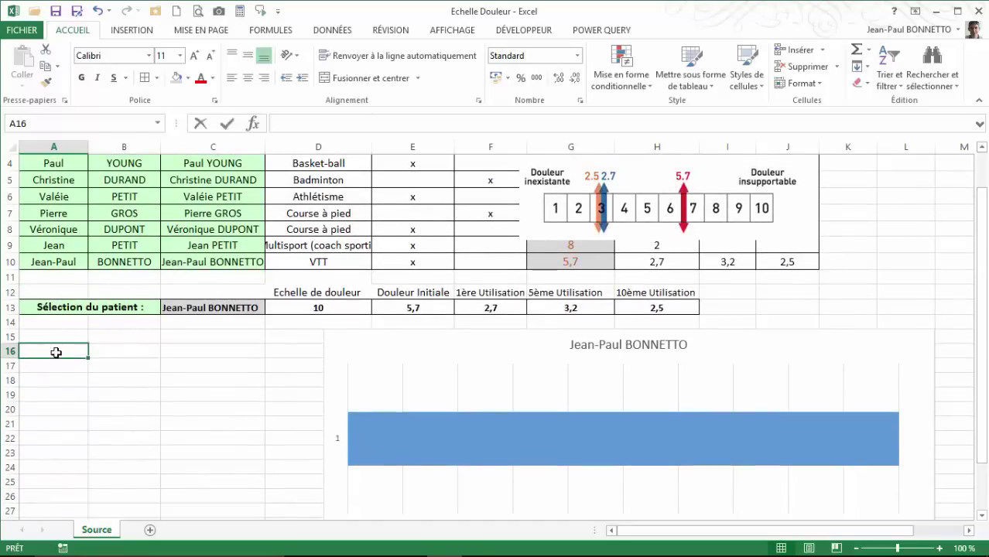
type("=")
left_click(412, 293)
key("Return")
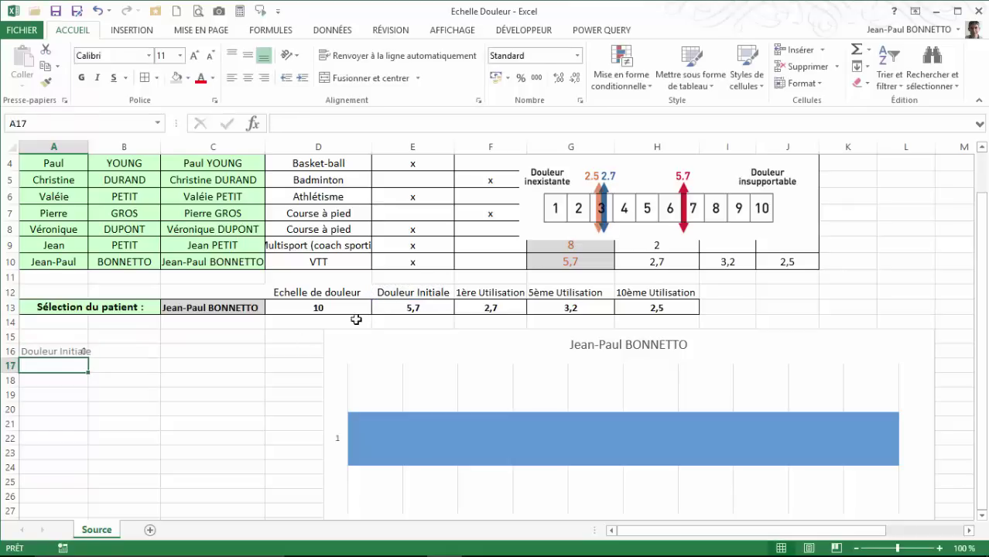
left_click(141, 351)
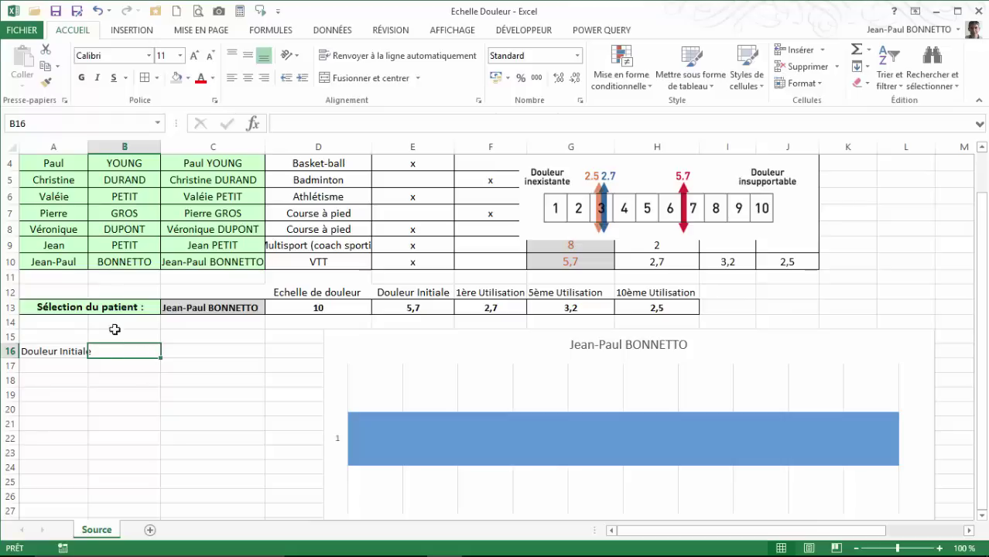
- Widen column A to fit its label, and enter Axe X (Valeur) in B16 and Axe Y (Hauteur) in B17
left_click_drag(92, 153, 99, 152)
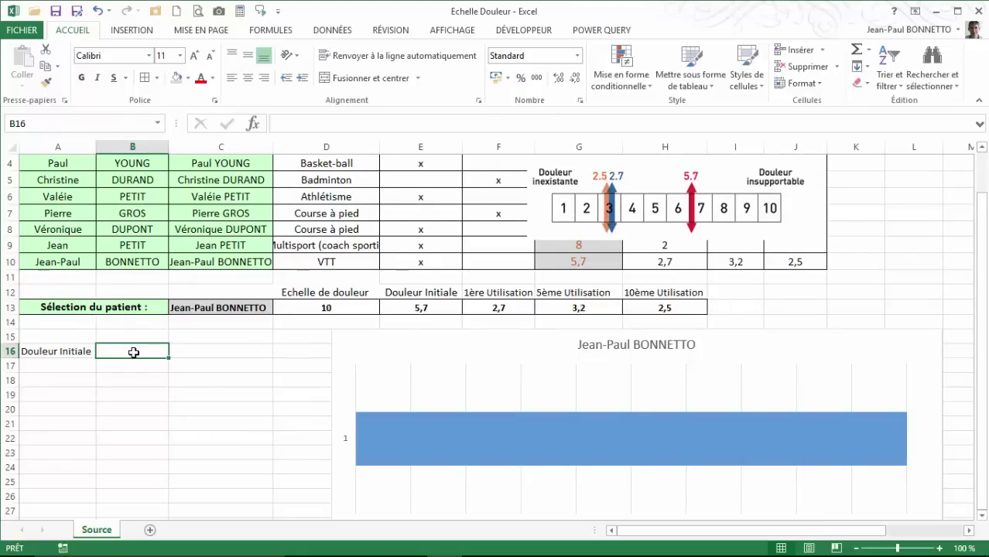
type("Axe")
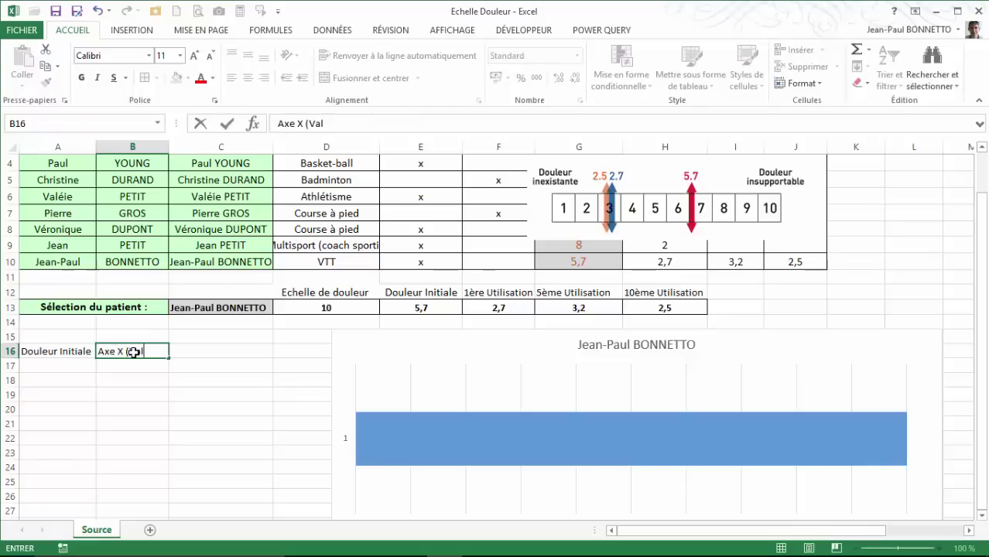
type("X (Valeur)")
key("Return")
type("Axe")
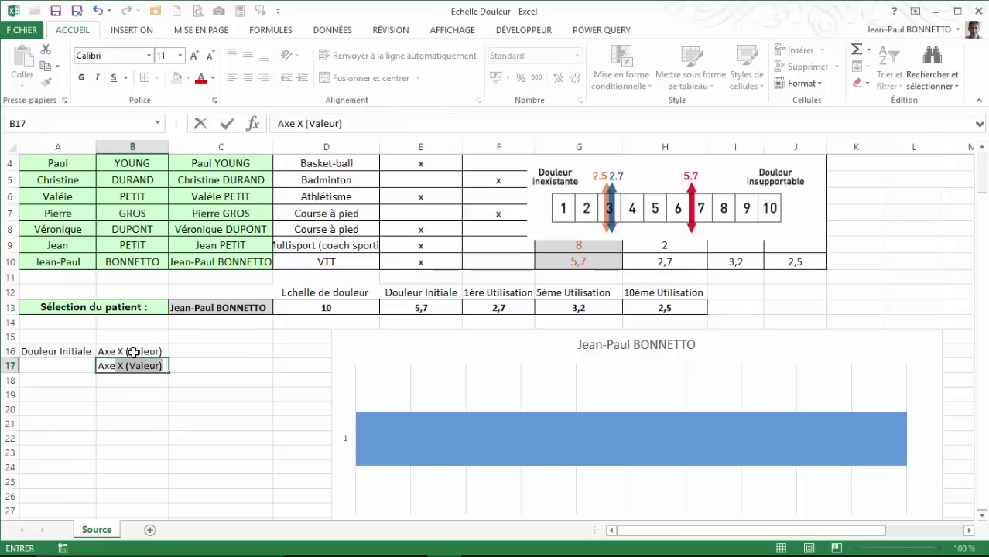
type(" Y (")
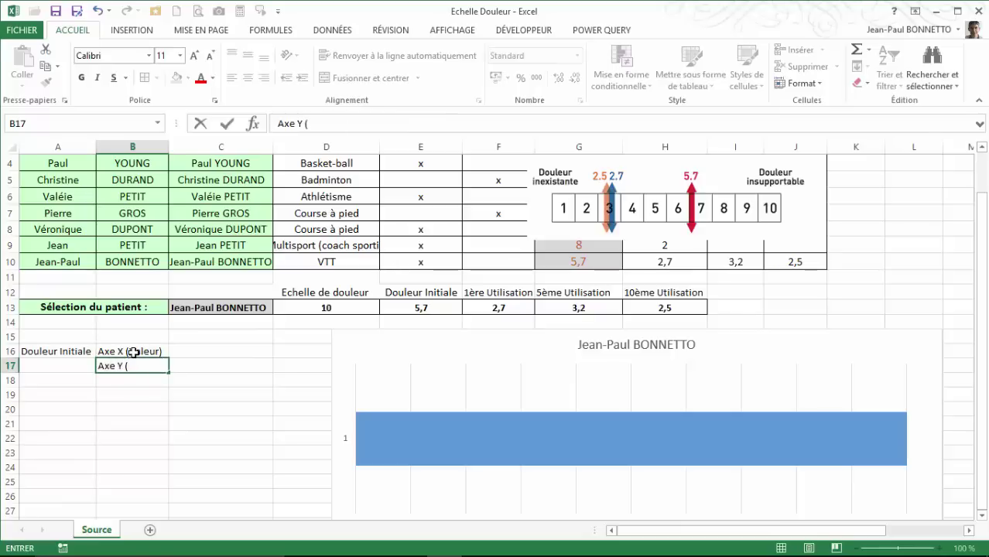
type("Hauteur")
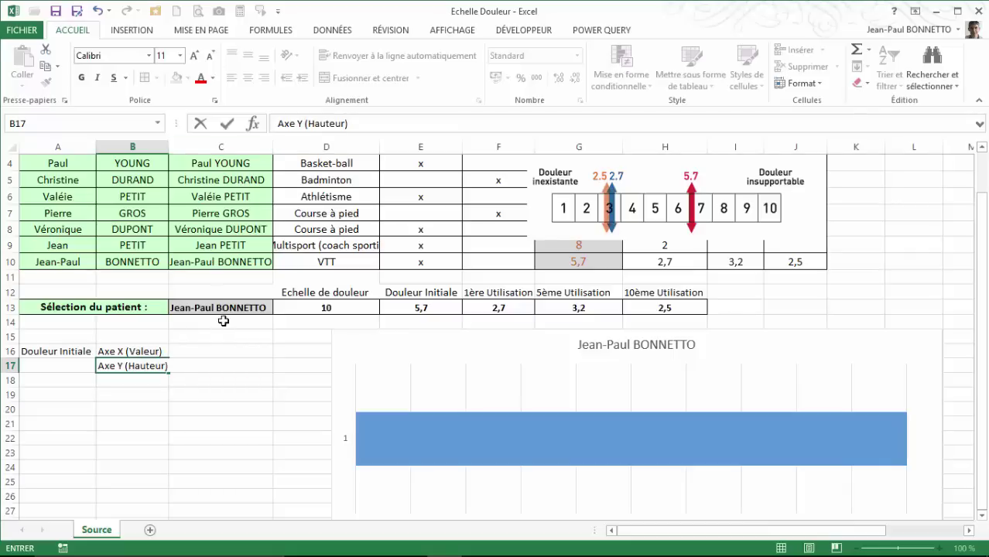
- Enter the centred headers Haut in C15 and Bas in D15, and shift the bar chart right to uncover column D
left_click(239, 343)
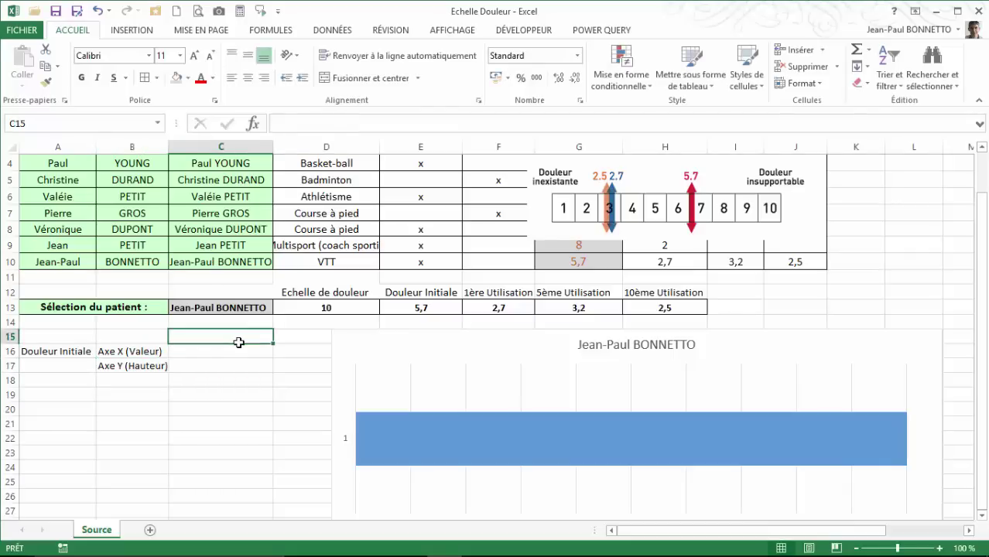
type("Haut")
key("Tab")
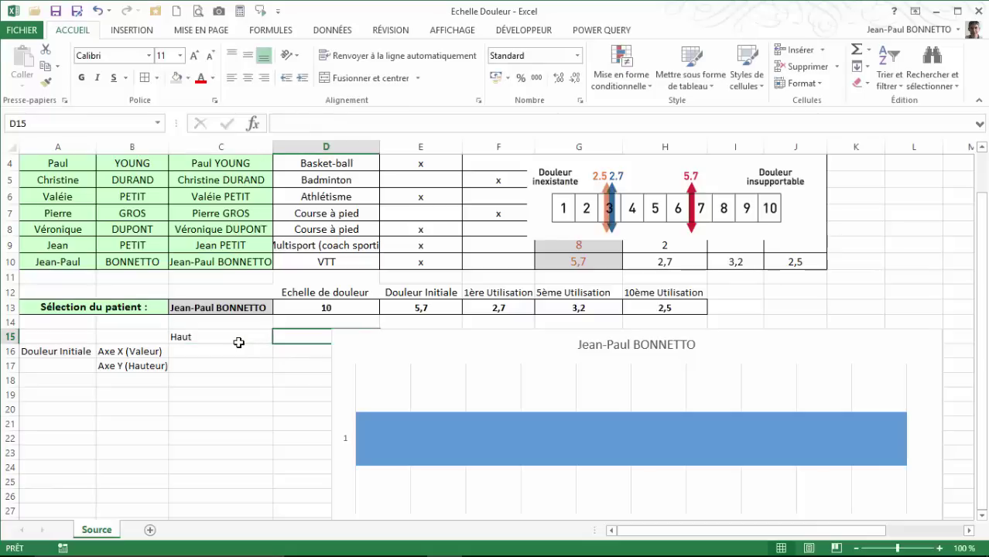
type("Bas")
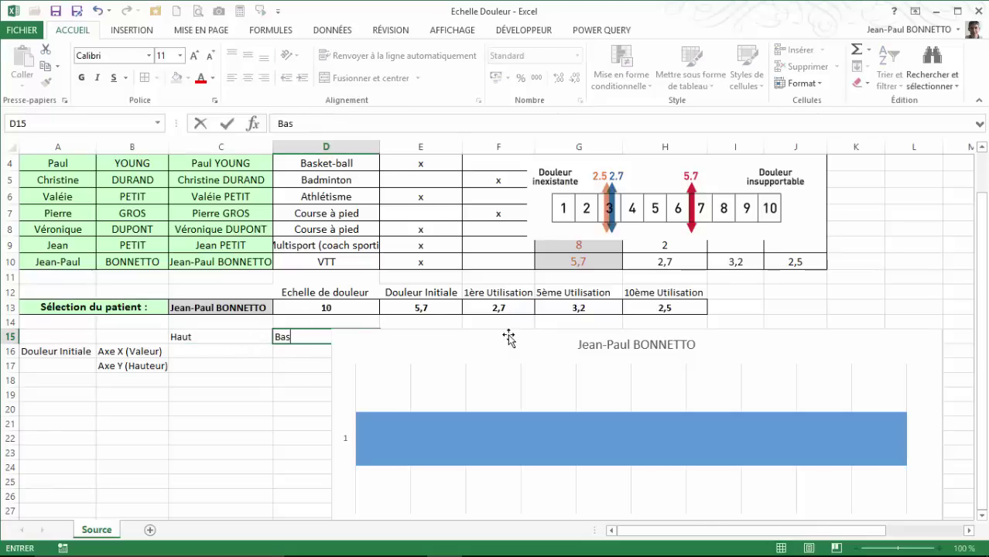
left_click_drag(508, 338, 557, 334)
left_click_drag(248, 342, 325, 339)
left_click(248, 77)
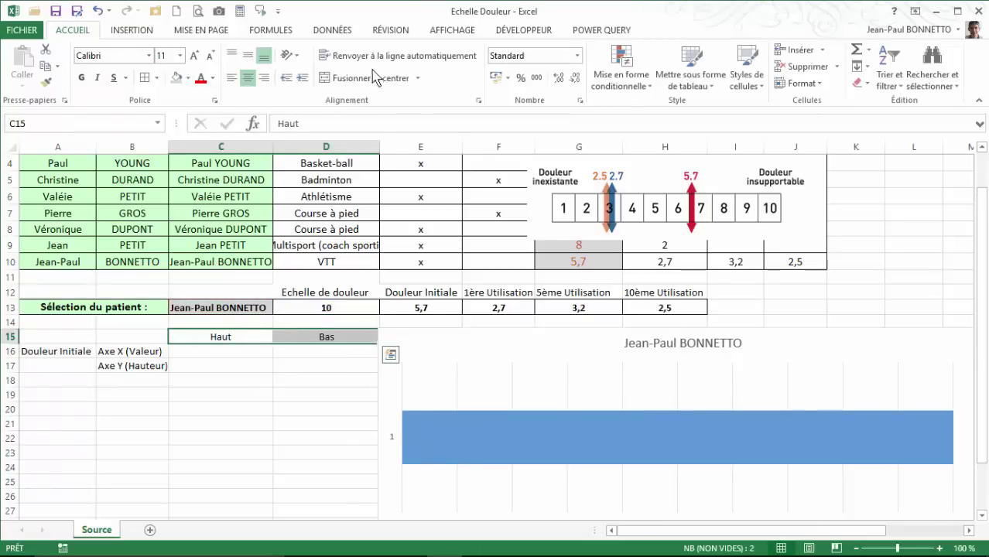
left_click(377, 118)
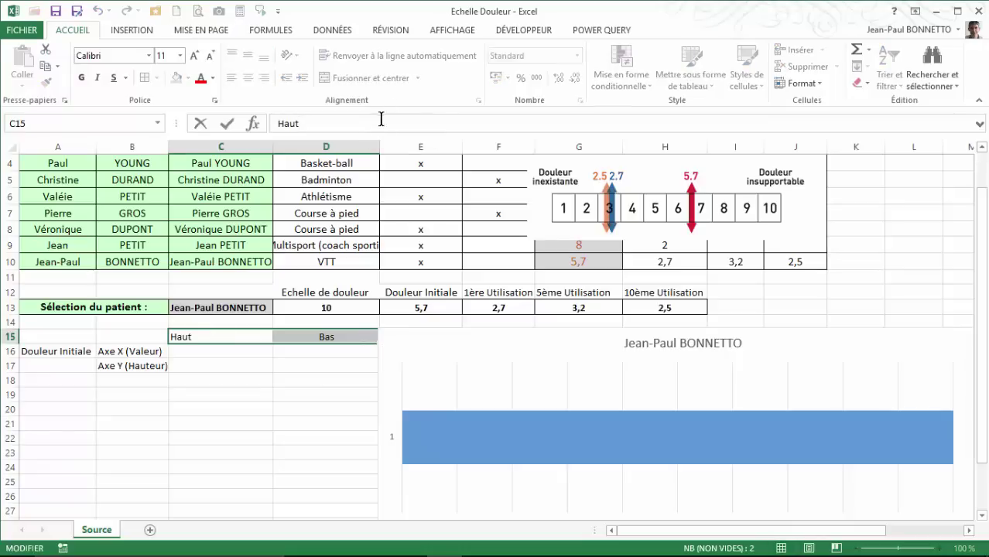
- Narrow columns C and D, and move the bar chart slightly right, clear of column D
left_click(375, 146)
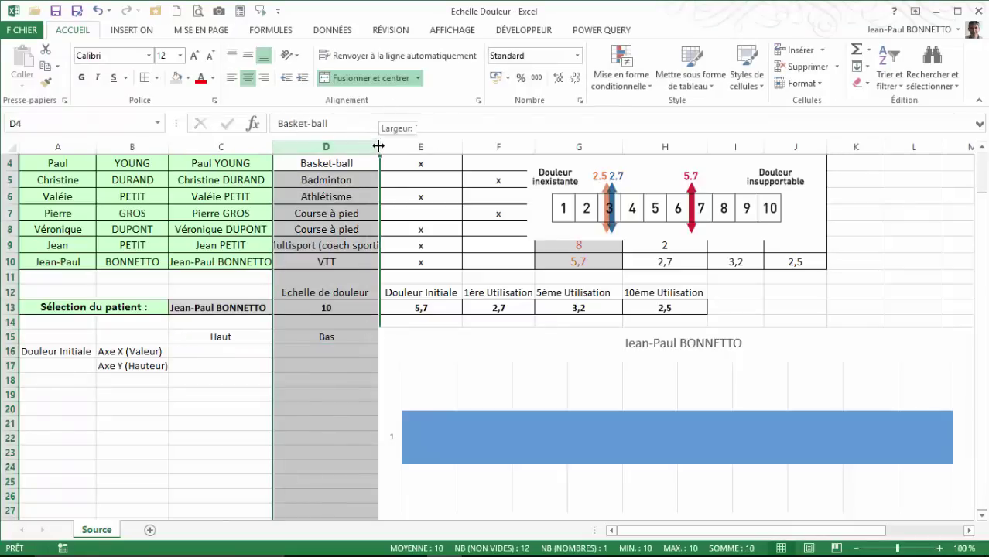
left_click_drag(378, 146, 359, 146)
left_click_drag(273, 147, 243, 164)
left_click_drag(330, 147, 335, 148)
left_click_drag(243, 146, 249, 146)
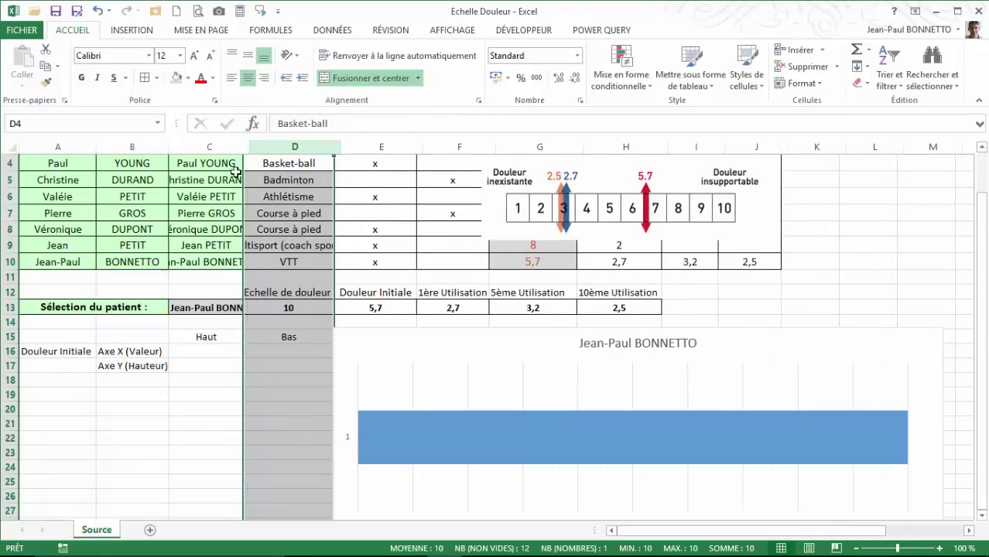
left_click(208, 361)
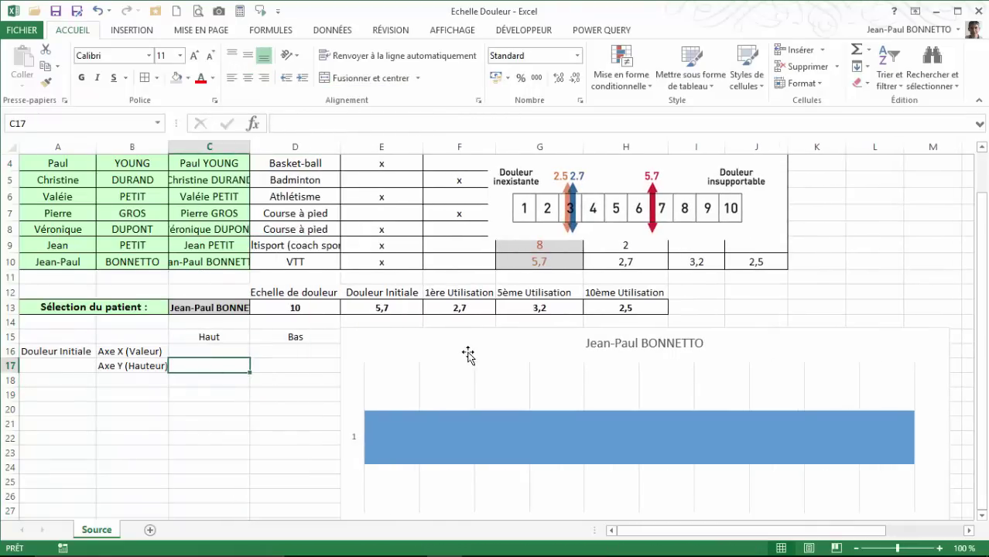
left_click_drag(469, 329, 478, 330)
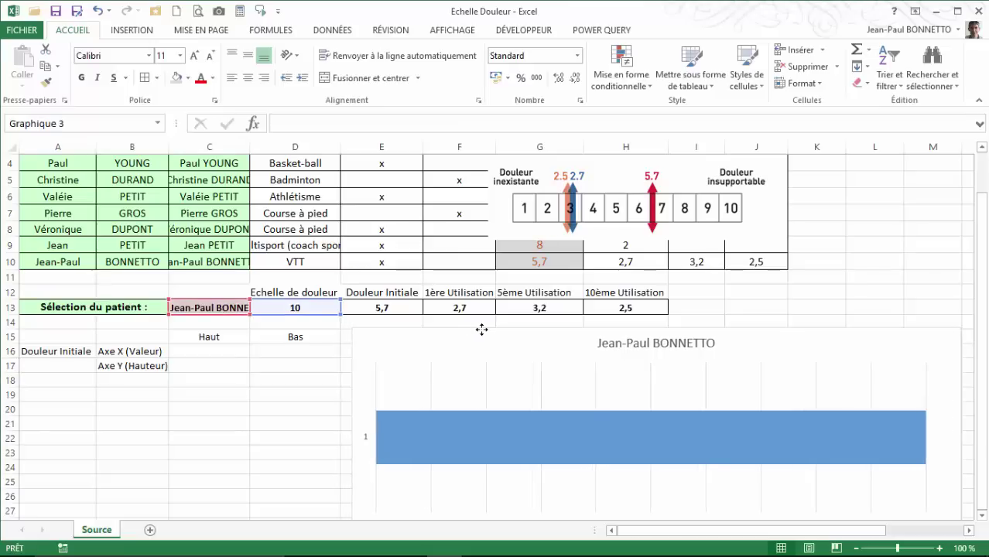
- Link C16 to the Douleur Initiale value in E13 and D16 to C16, and centre the cells C16:D17
left_click(209, 351)
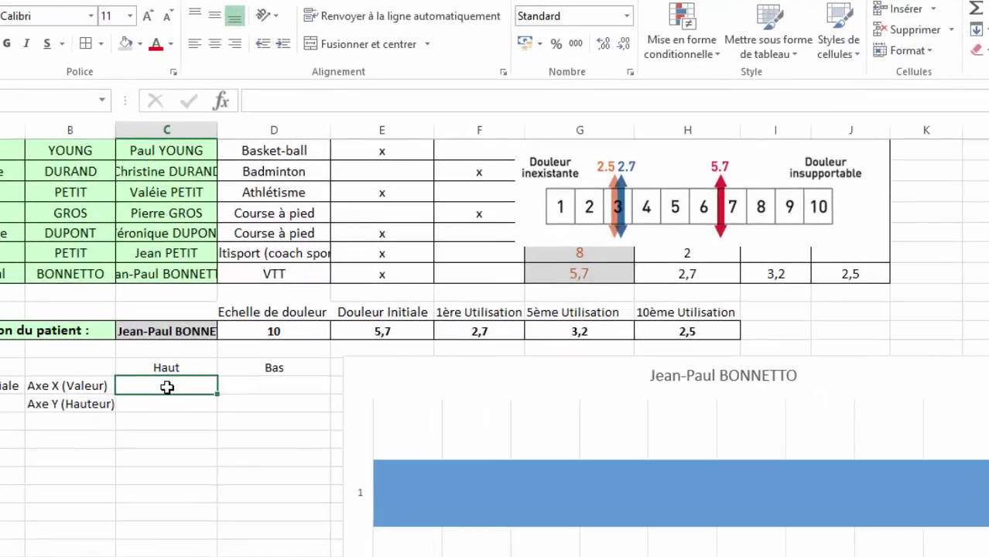
type("=")
left_click(383, 331)
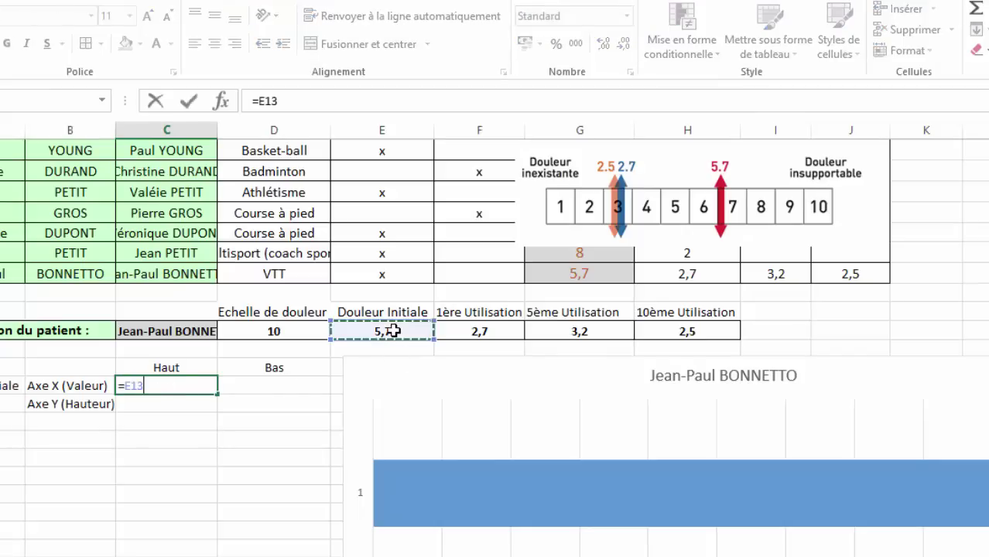
key("Return")
left_click(284, 386)
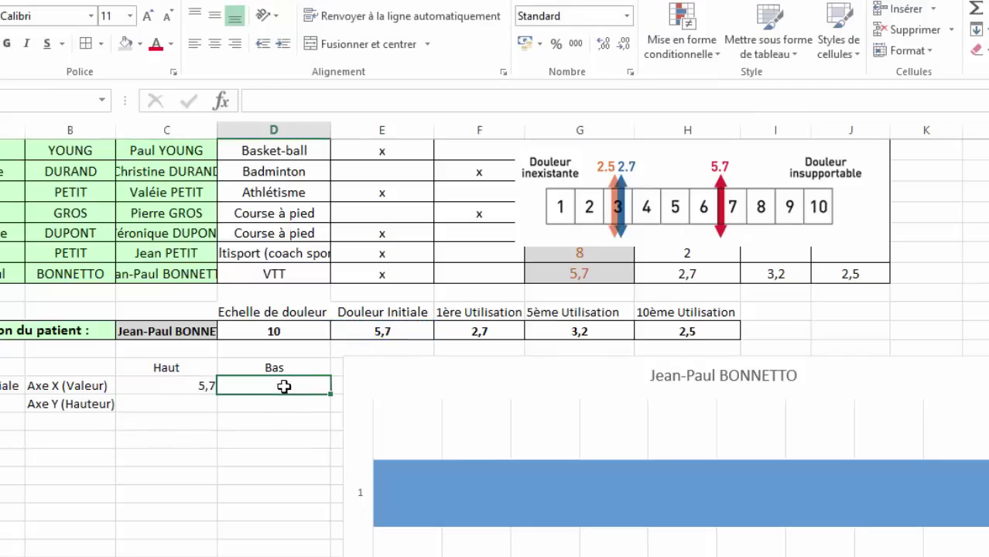
type("=")
left_click(185, 385)
key("Return")
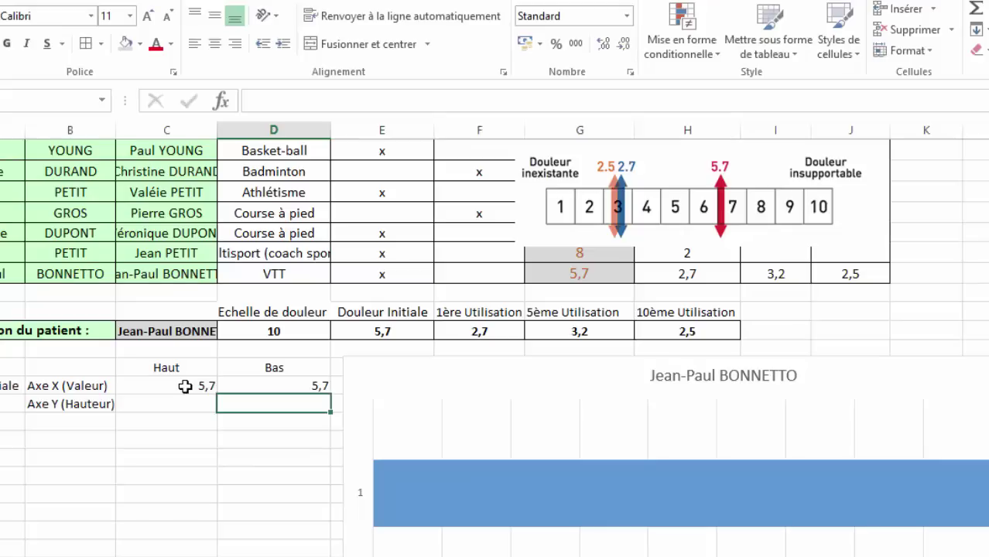
left_click_drag(186, 385, 269, 404)
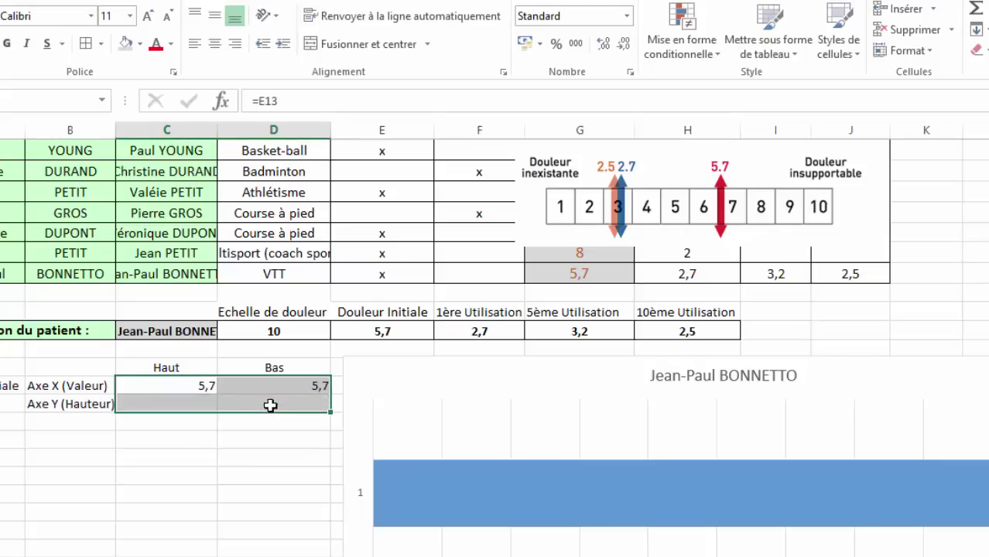
left_click(215, 44)
left_click(179, 405)
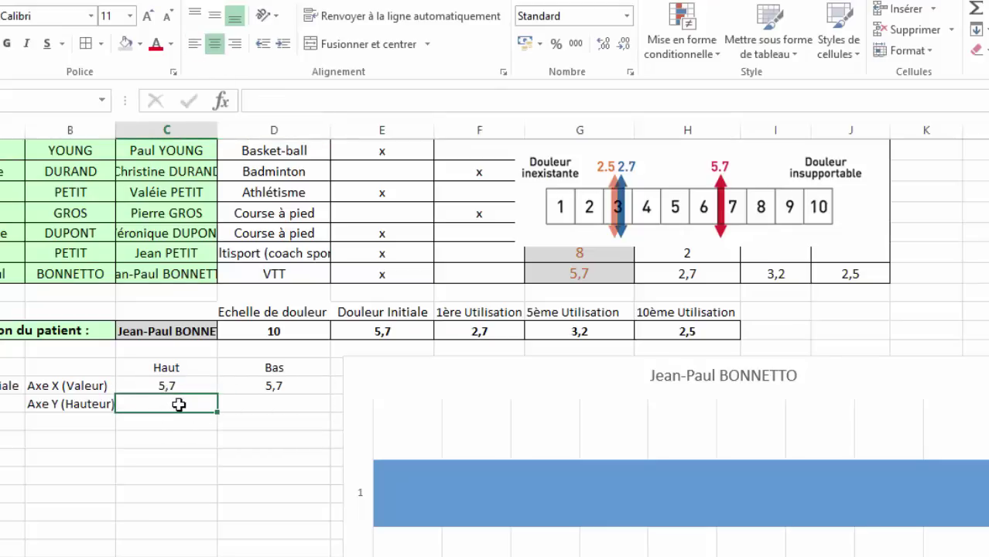
left_click(260, 406)
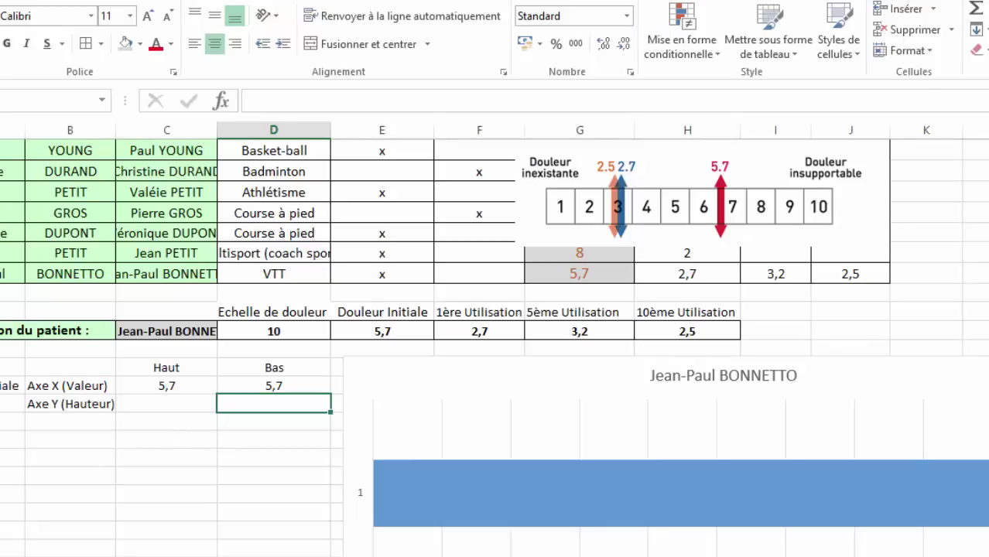
left_click_drag(13, 367, 259, 406)
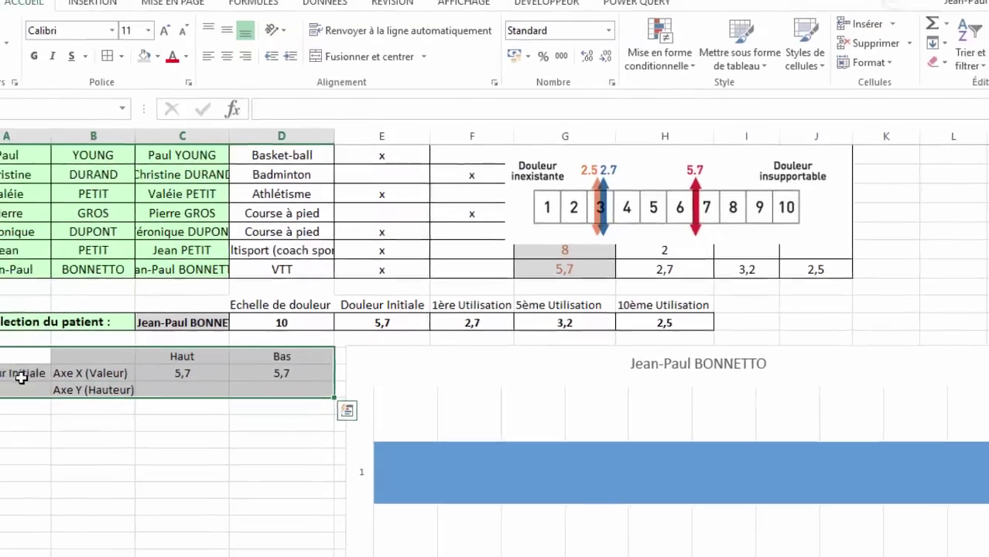
left_click(345, 425)
- Copy the Douleur Initiale block A16:D17 and paste it at A19, A22 and A25
left_click_drag(58, 351, 132, 351)
left_click_drag(60, 353, 287, 364)
key("ctrl+c")
left_click(65, 394)
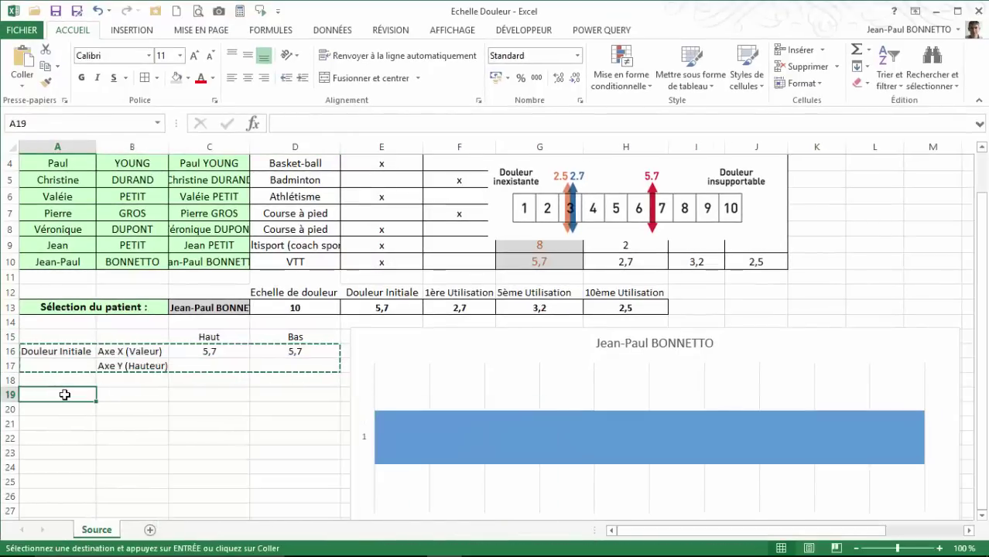
key("ctrl+v")
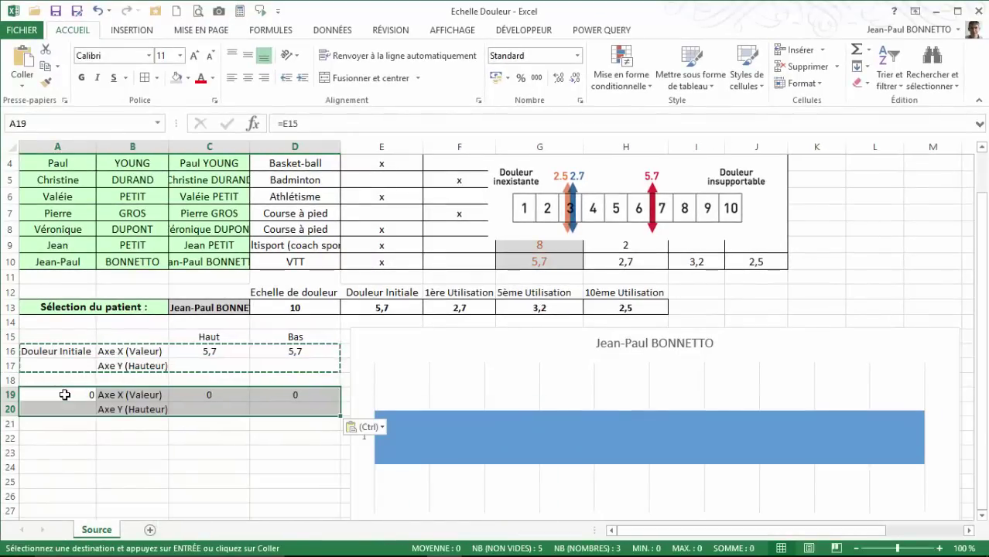
left_click(78, 437)
key("ctrl+v")
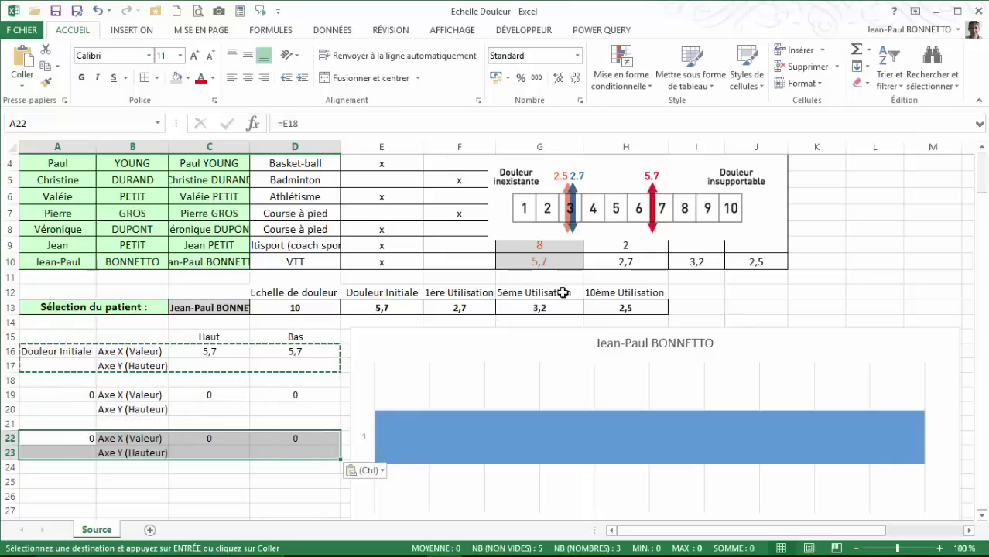
left_click(65, 483)
key("ctrl+v")
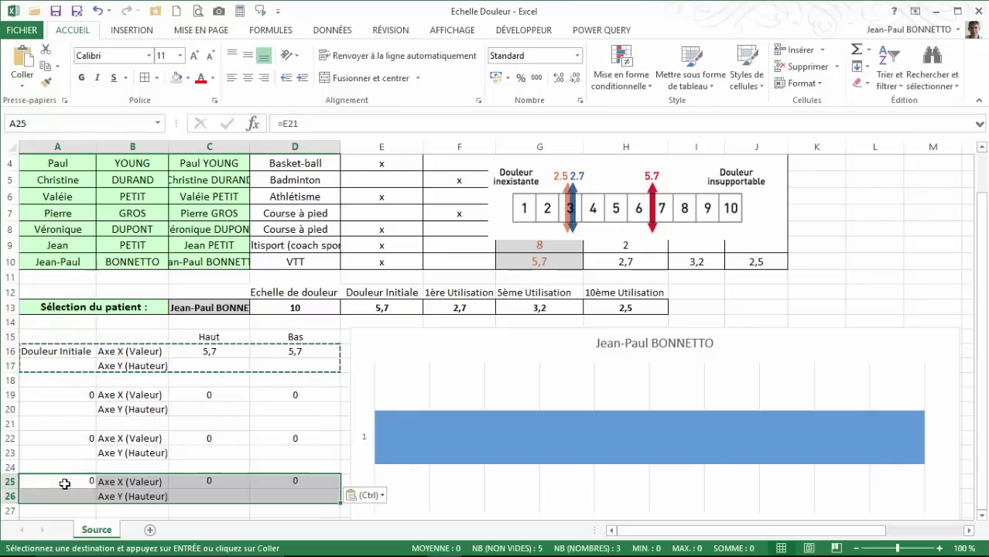
- Link the block labels in A19, A22 and A25 to the 1ère, 5ème and 10ème Utilisation headers in F12, G12 and H12
left_click(66, 395)
type("=")
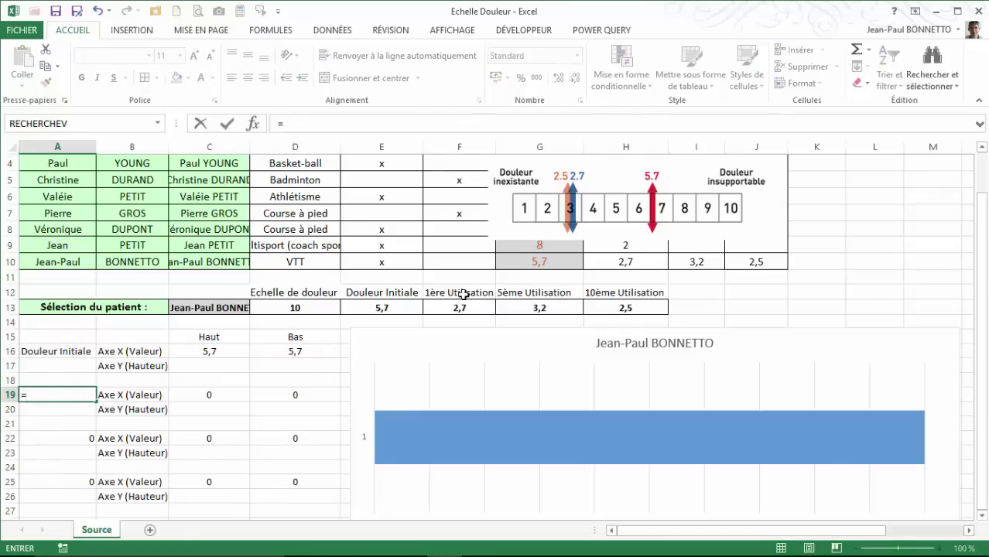
left_click(457, 292)
key("Return")
left_click(69, 438)
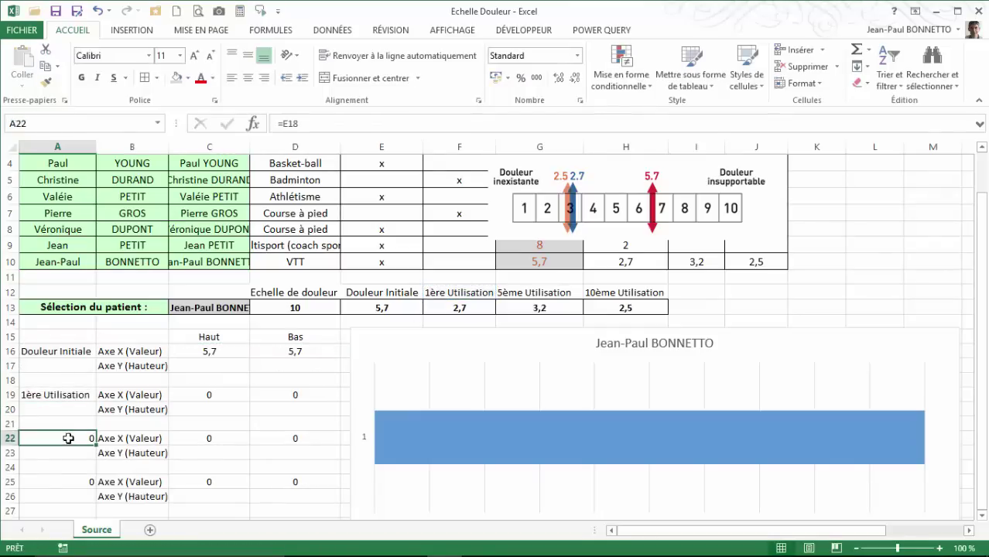
type("=")
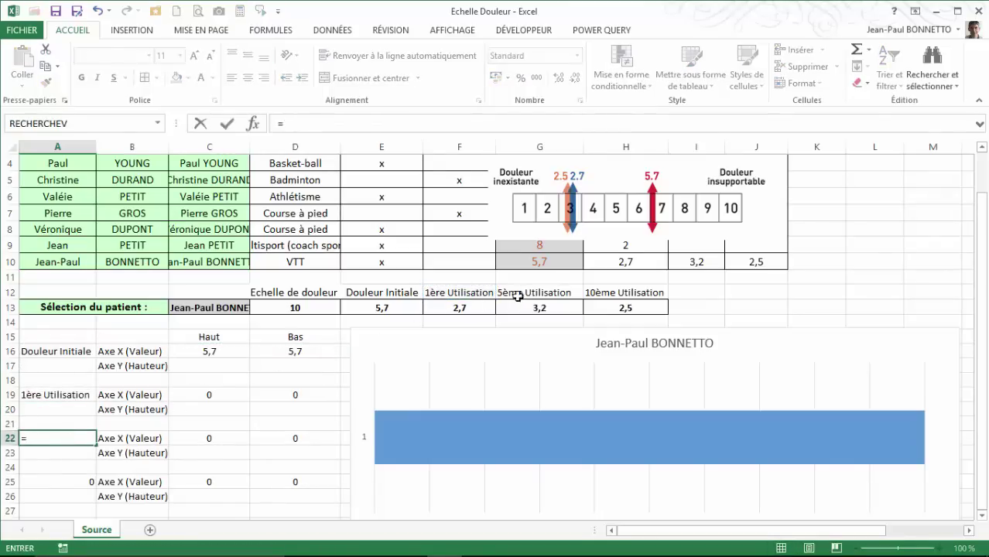
left_click(524, 292)
key("Return")
left_click(79, 483)
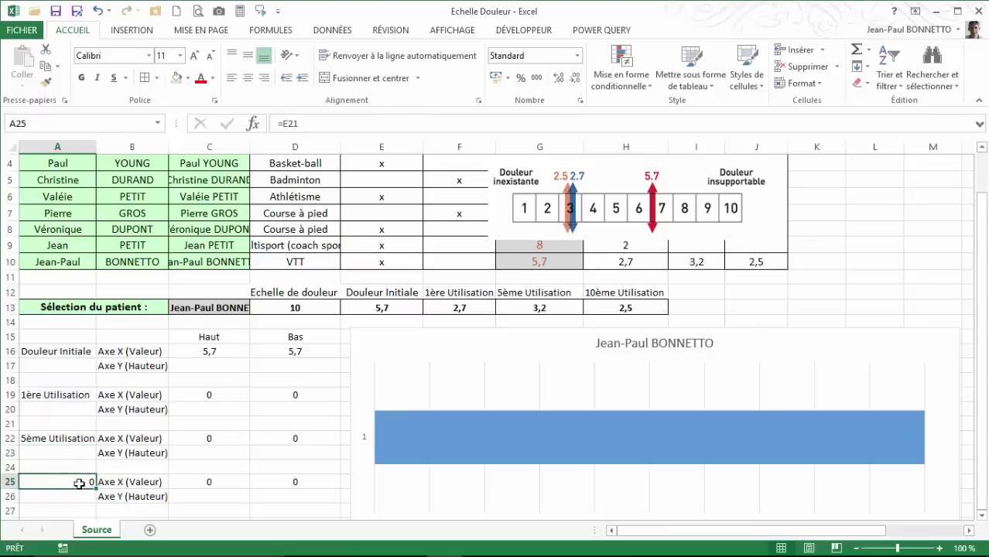
type("=")
left_click(625, 292)
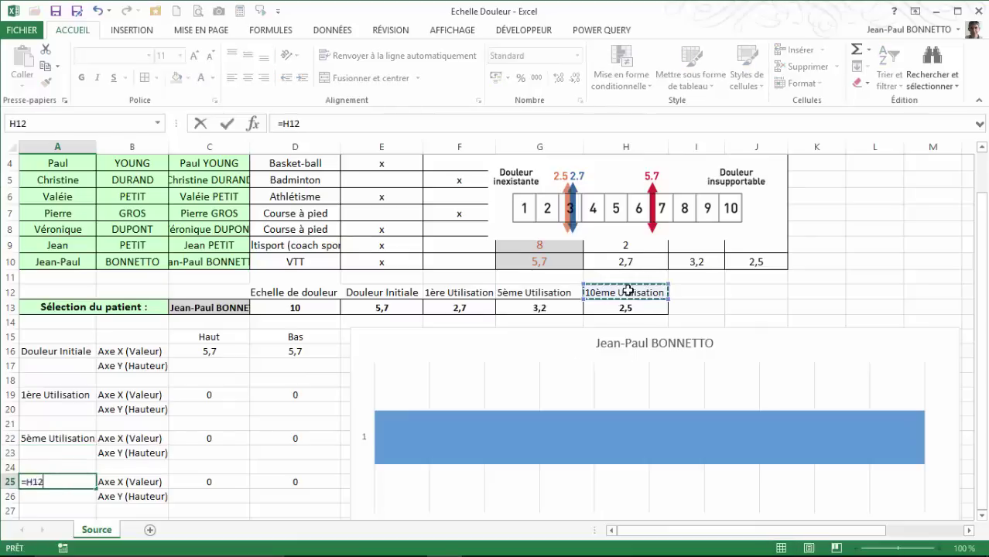
key("Return")
- Link the Haut X values in C19 and C22 to the 1ère and 5ème Utilisation values in F13 and G13
left_click(204, 396)
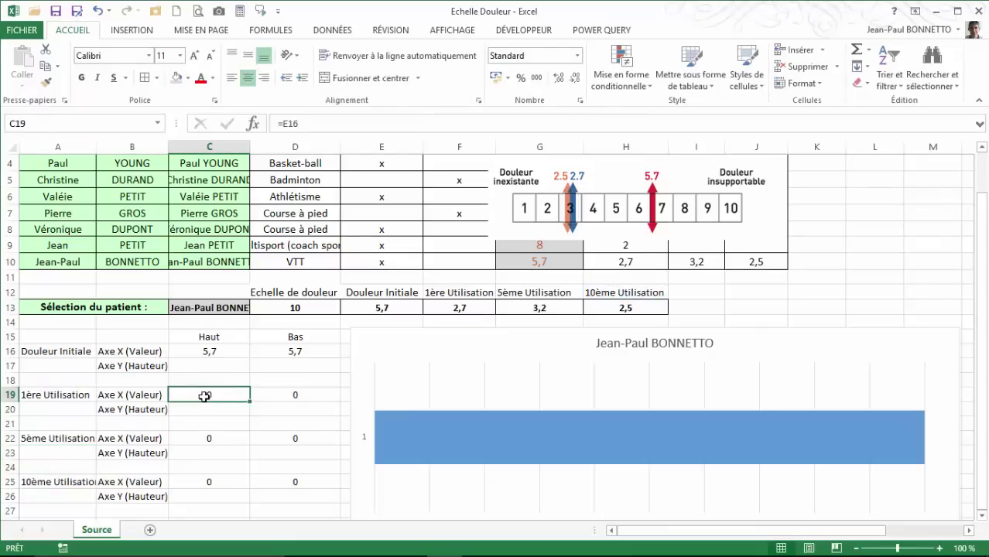
type("=")
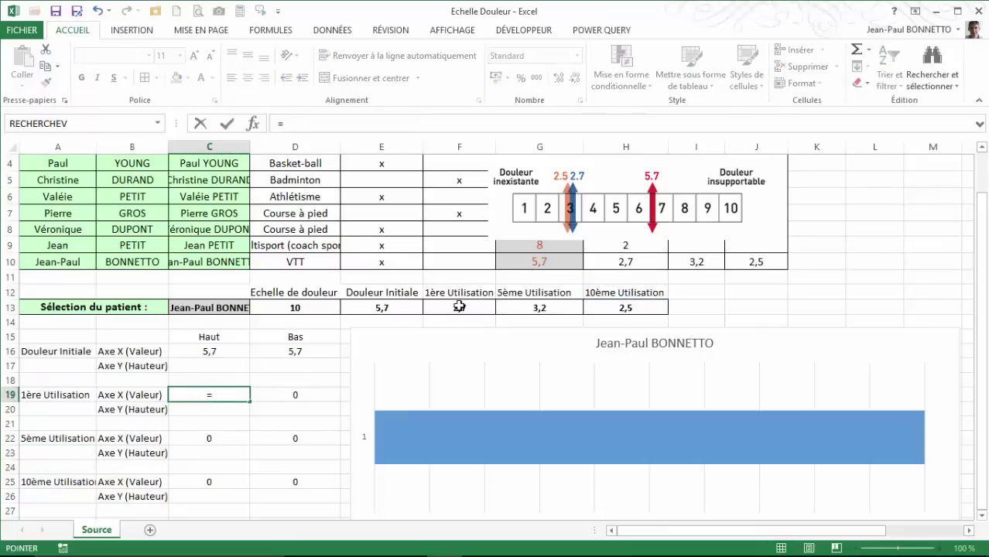
left_click(460, 307)
key("Return")
left_click(212, 440)
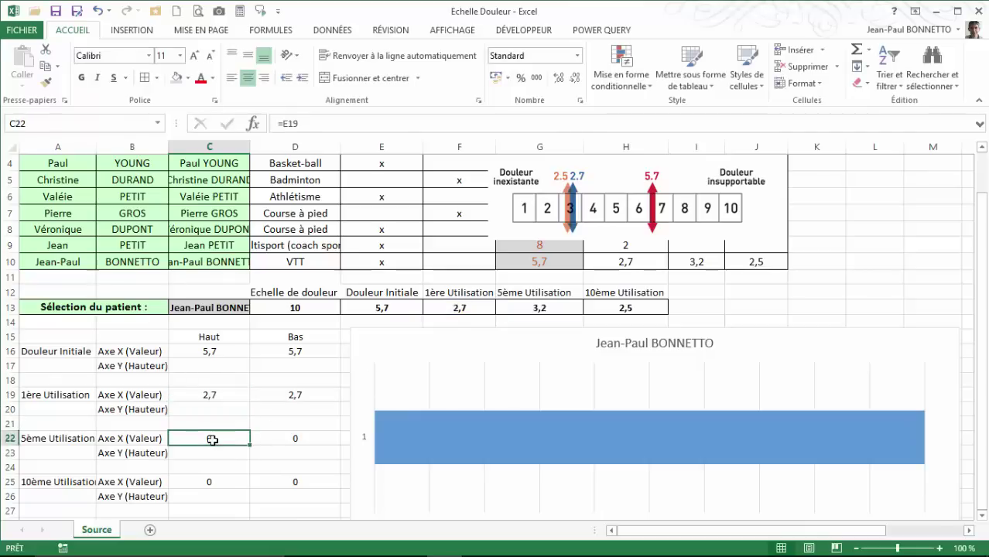
type("=")
left_click(547, 308)
key("Return")
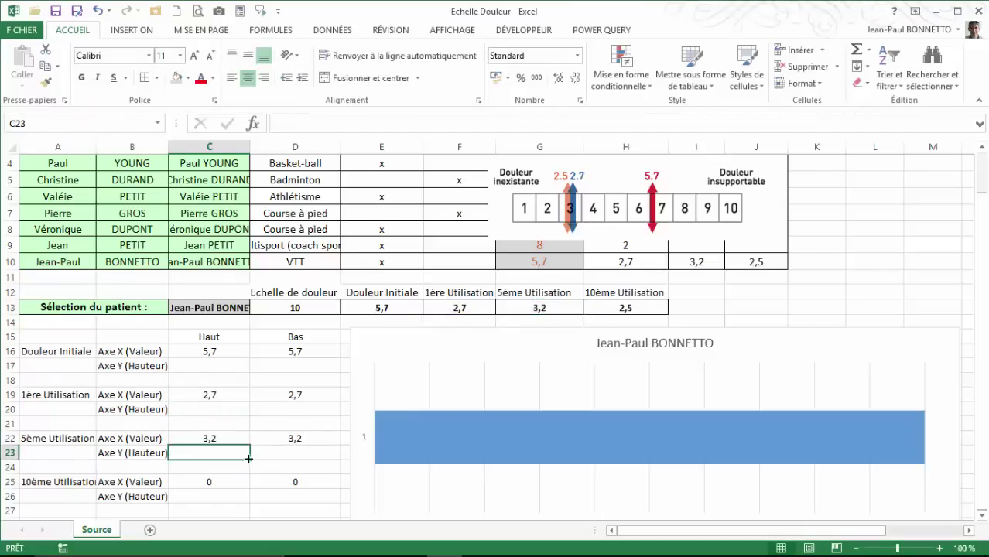
- Link the Haut X value in C25 to the 10ème Utilisation value in H13
left_click(214, 481)
key("BackSpace")
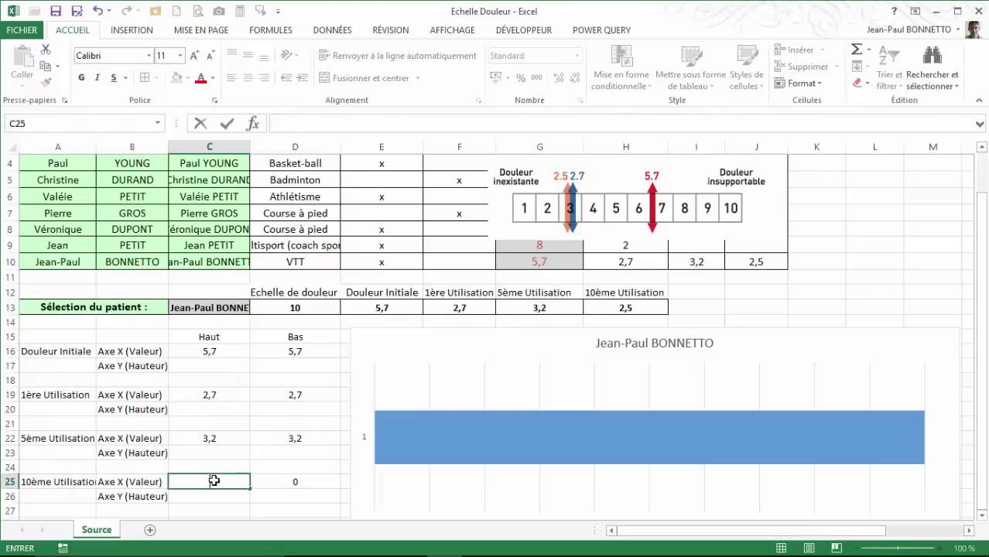
type("=")
left_click(629, 308)
key("Return")
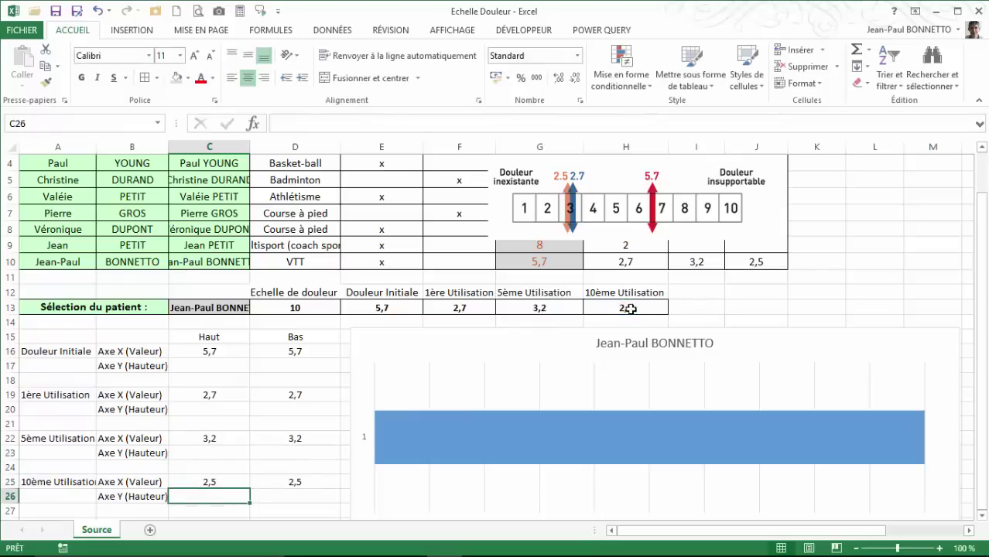
- Test the linked coordinates by choosing the second and the first patient of the list in C13
left_click(212, 308)
left_click(256, 308)
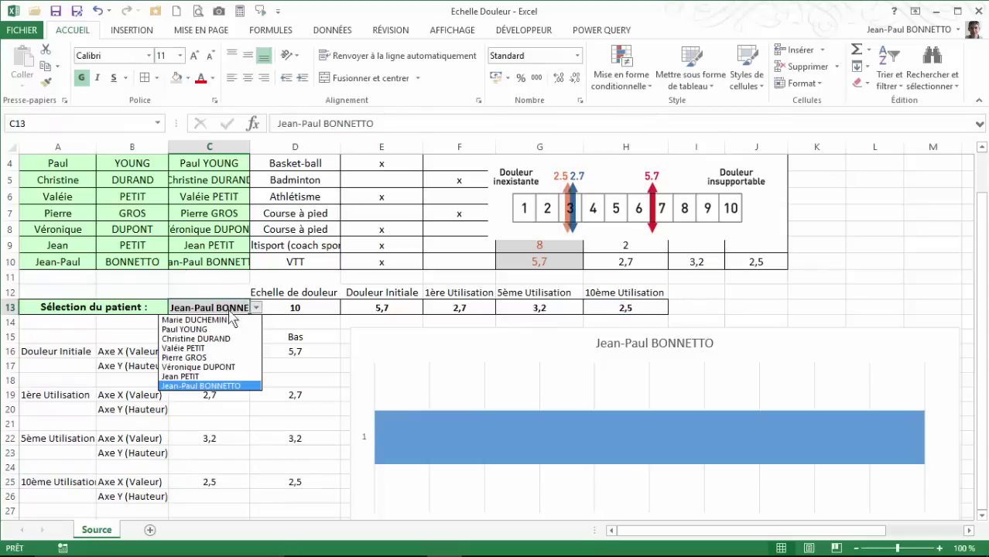
left_click(209, 385)
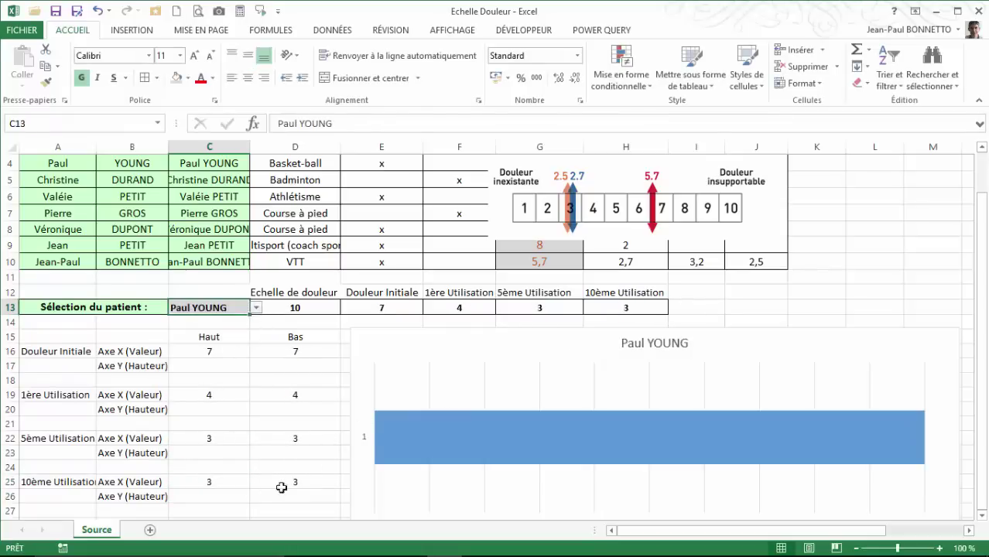
left_click(256, 308)
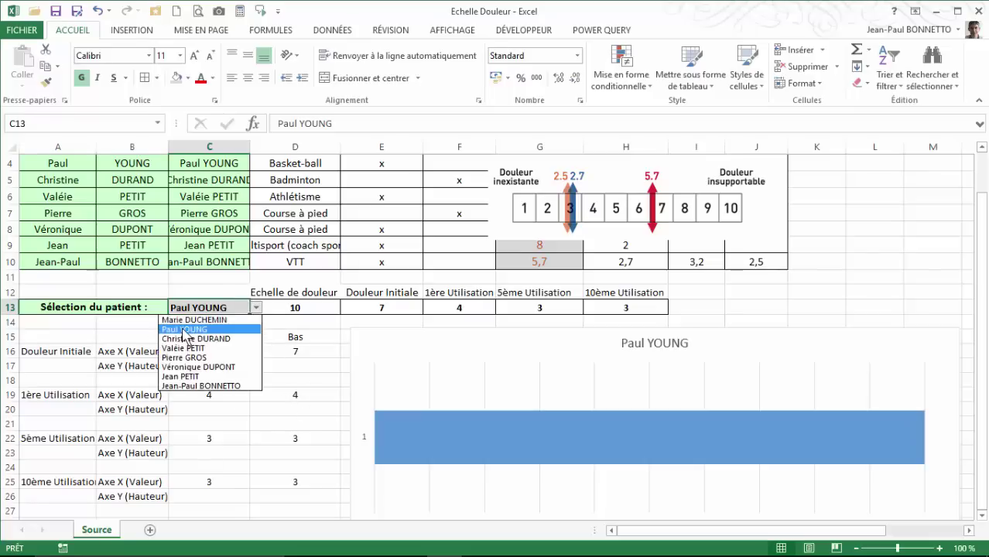
left_click(185, 319)
- Examine the Axe X and Axe Y rows of the Douleur Initiale block against the scale bar in the chart
left_click(208, 353)
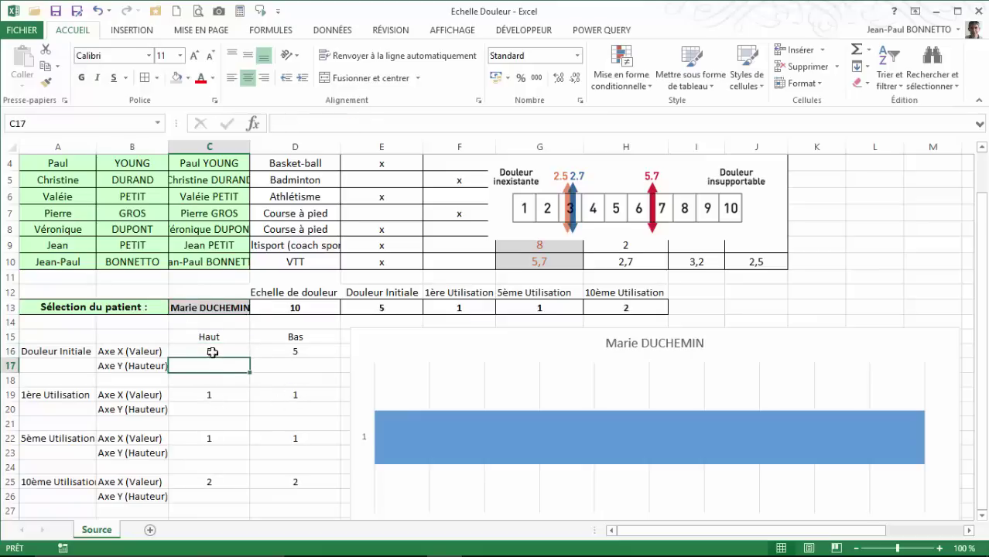
left_click_drag(215, 351, 279, 355)
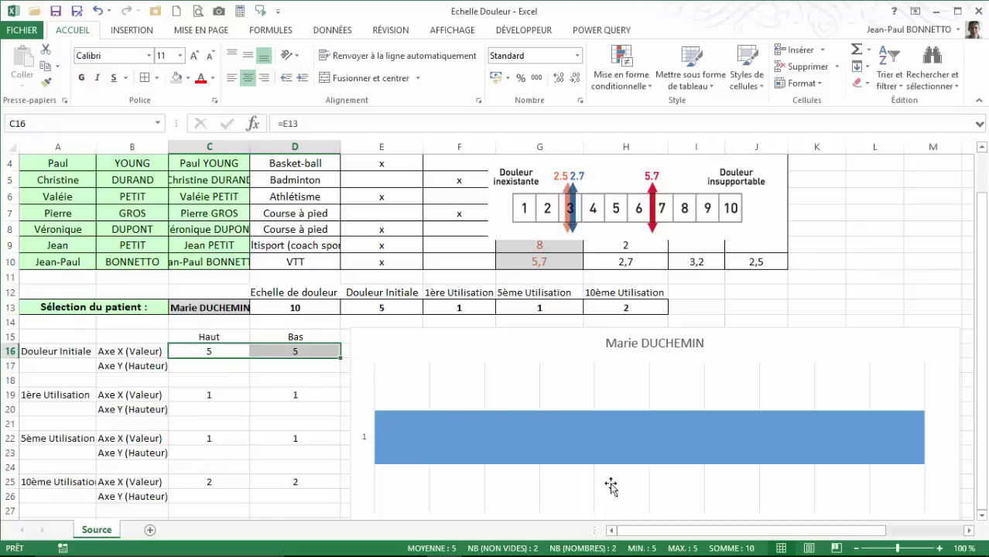
left_click(527, 338)
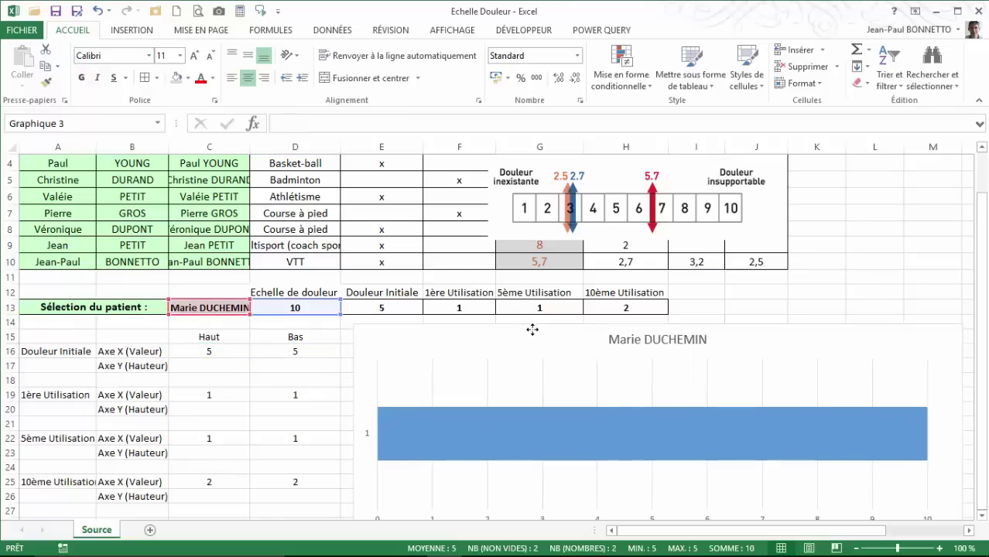
scroll(526, 321, "down", 1)
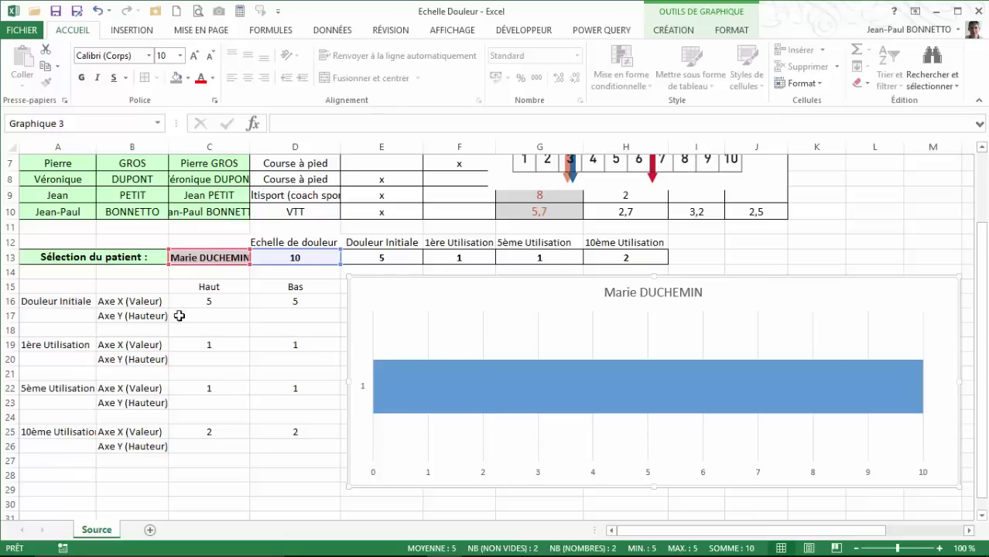
left_click(112, 316)
left_click(128, 301)
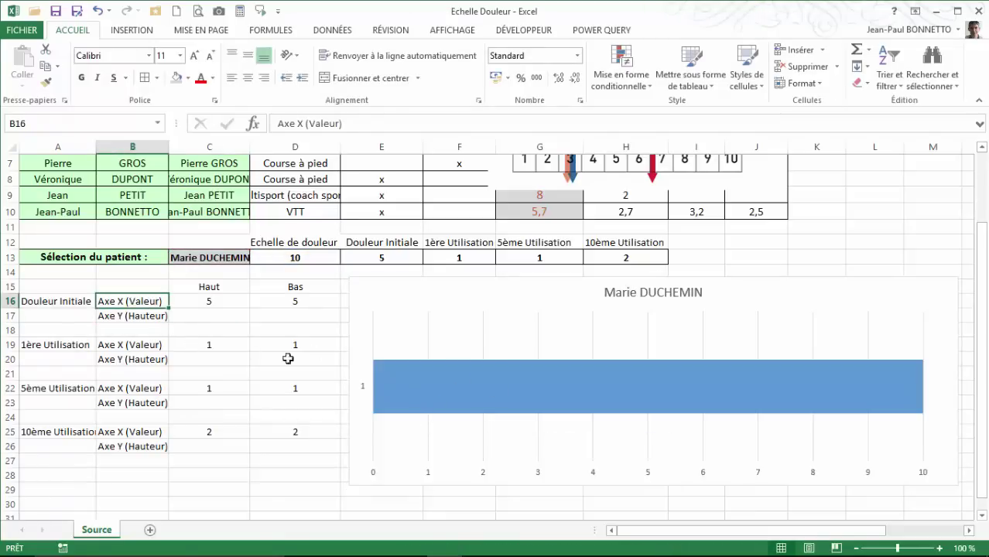
left_click(457, 386)
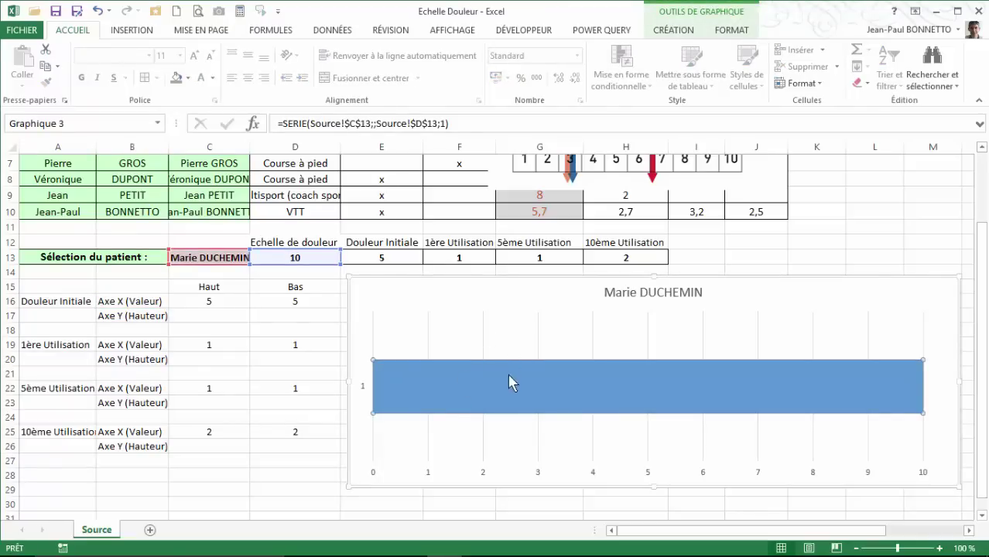
left_click(515, 278)
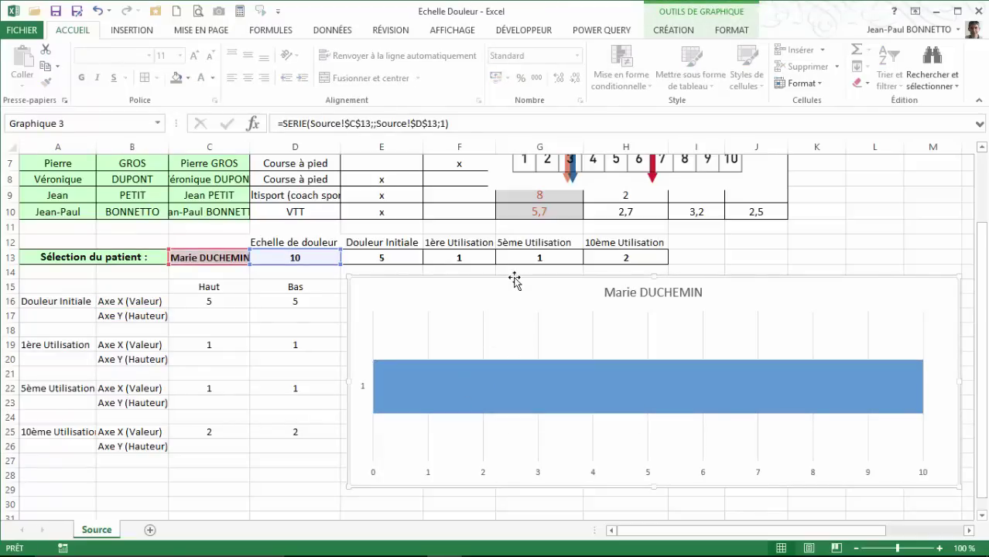
- Choose the last patient of the list in C13 and move the example pain scale picture just above the chart, over columns H to L
left_click(209, 262)
left_click(256, 258)
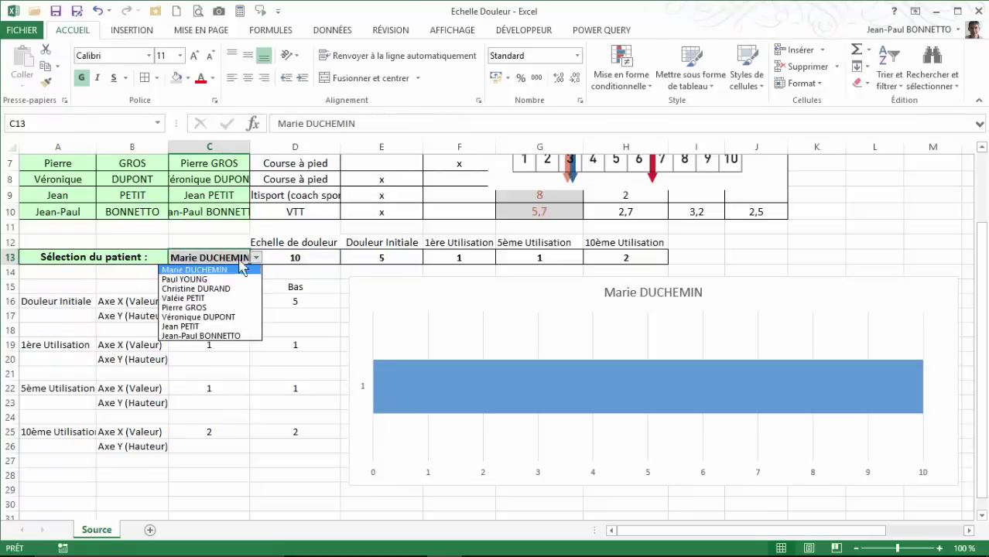
left_click(200, 336)
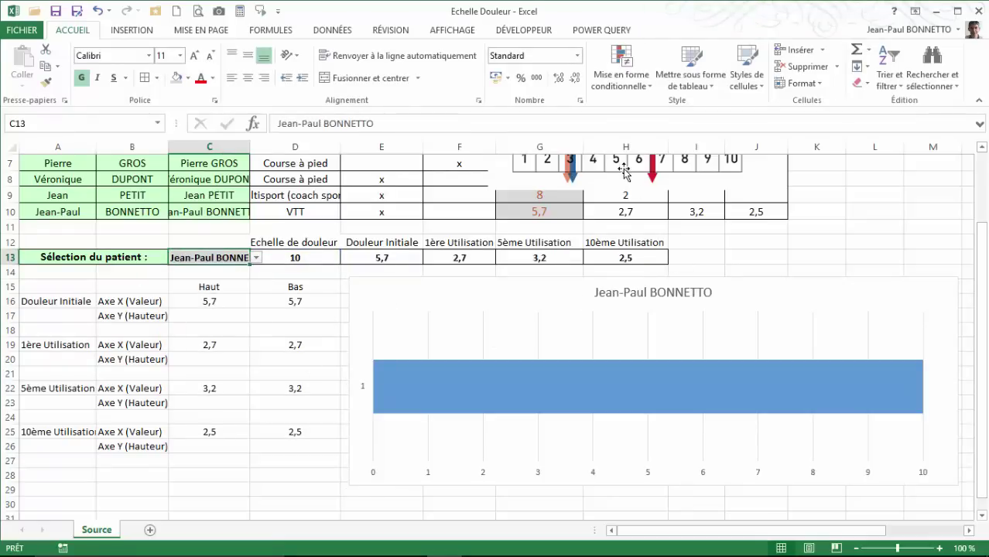
left_click(607, 220)
left_click_drag(607, 221, 716, 256)
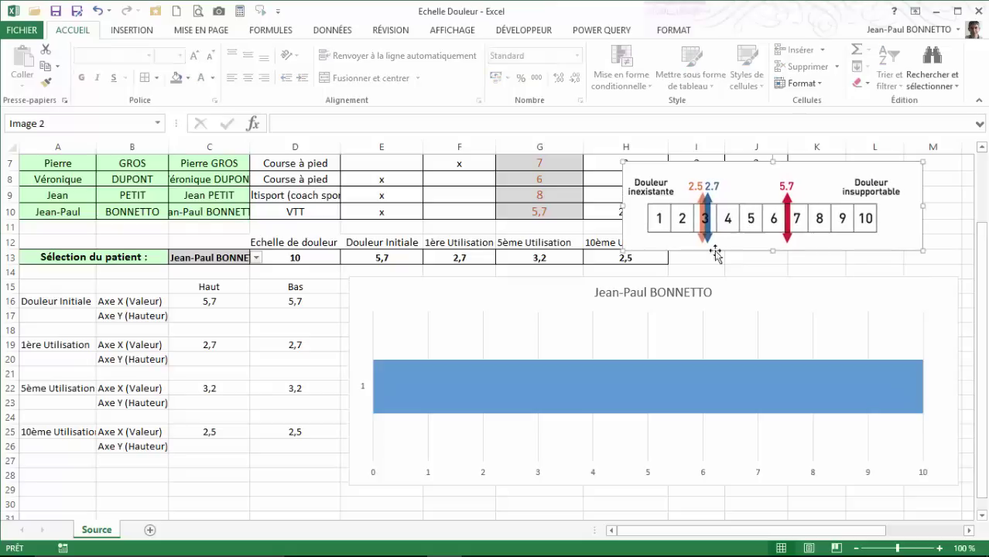
- Add a second series to the bar chart, with no name and the default value ={1}
left_click(501, 392)
left_click(499, 279)
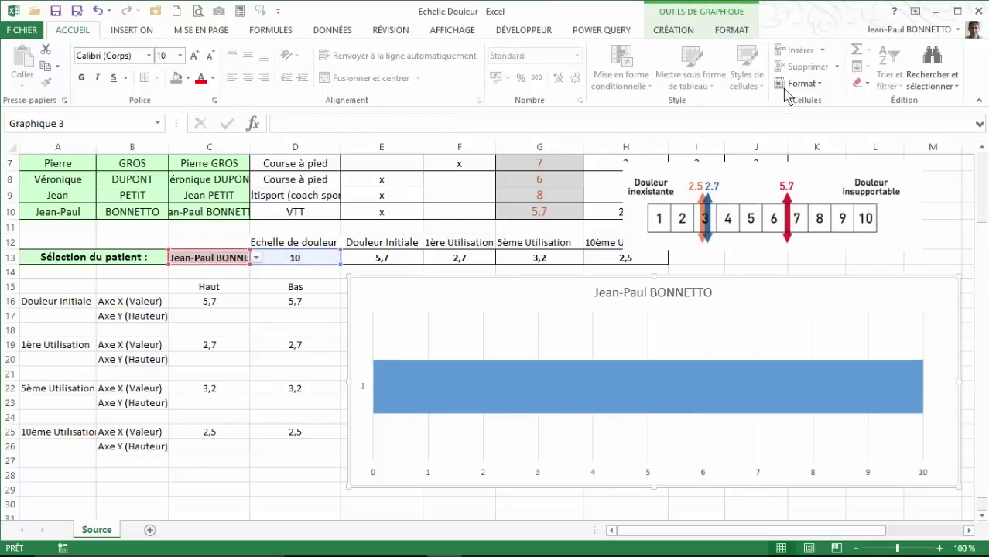
left_click(674, 30)
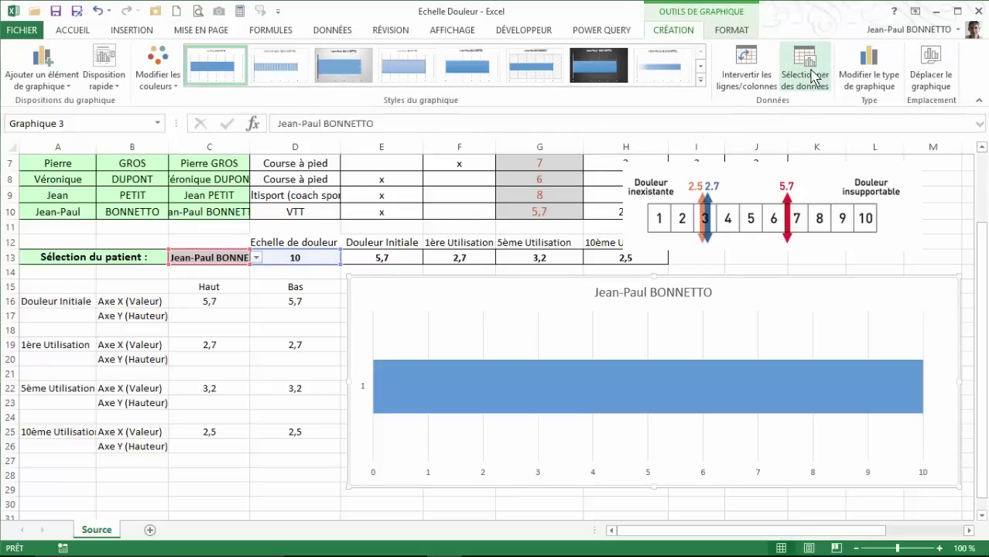
left_click(815, 76)
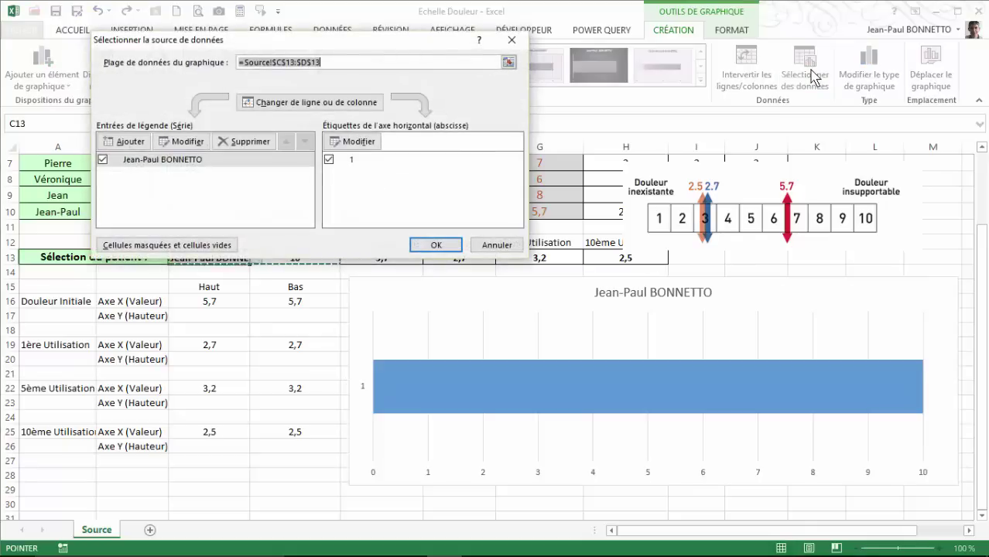
left_click(127, 143)
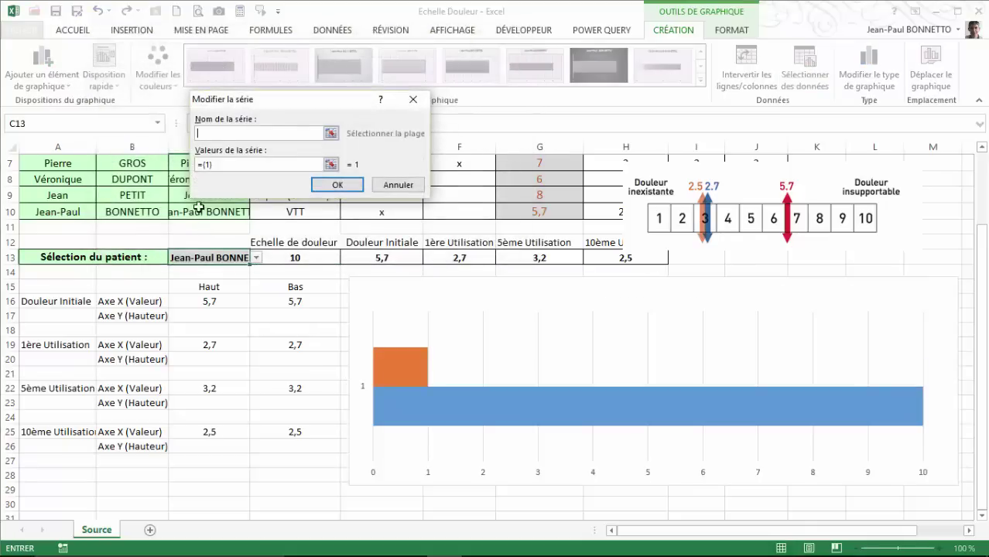
left_click(341, 187)
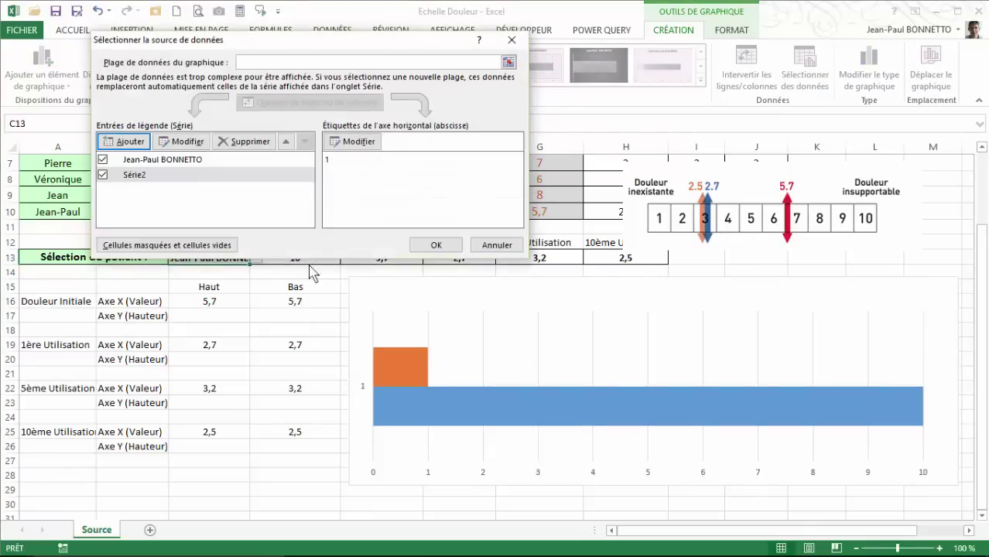
left_click(436, 245)
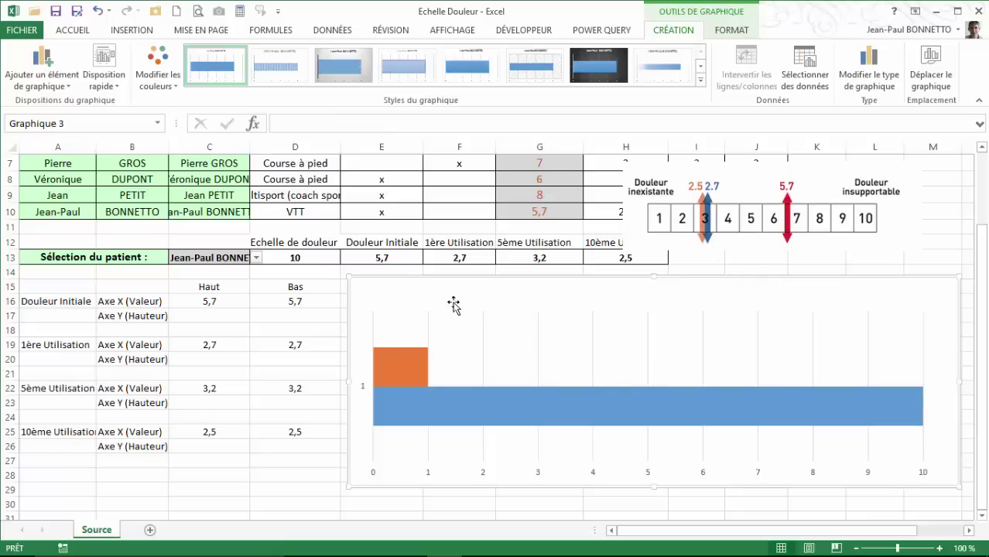
- Change the second series to a scatter chart with straight lines and no markers, plotted on the secondary axis
left_click(405, 362)
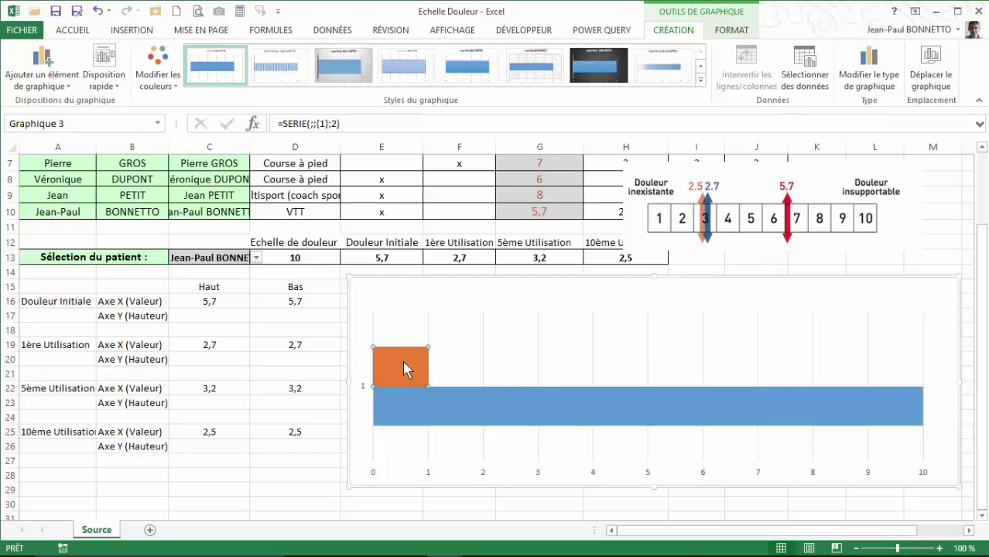
right_click(403, 362)
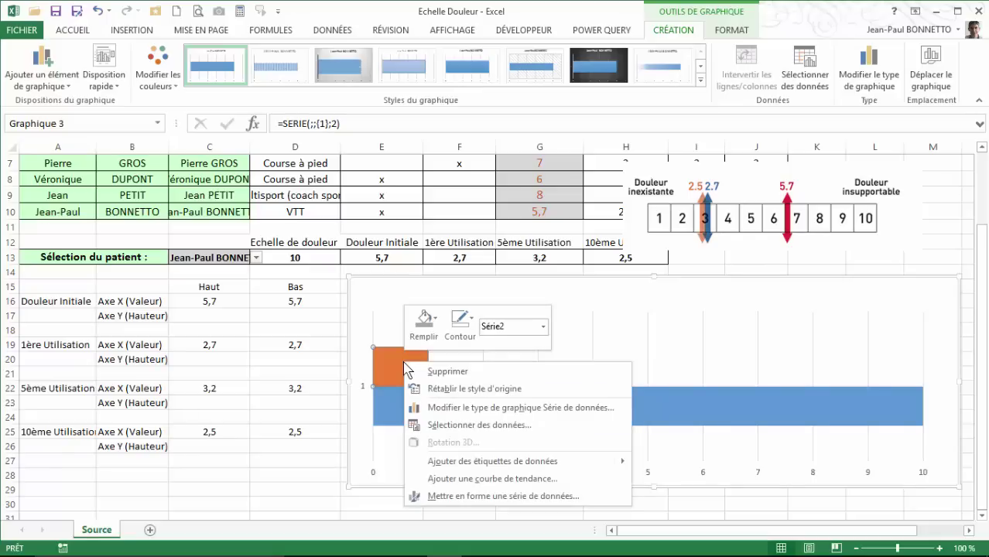
left_click(486, 408)
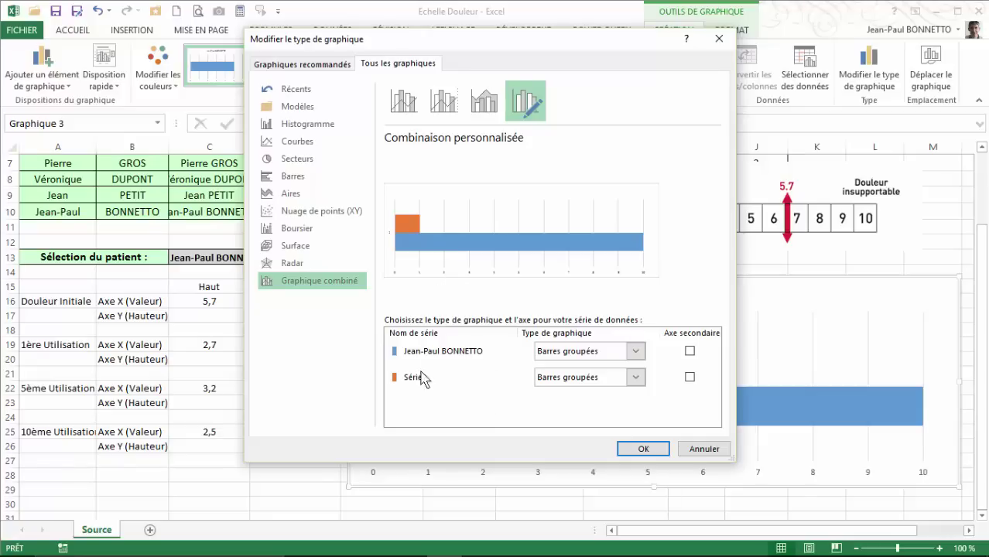
left_click(690, 378)
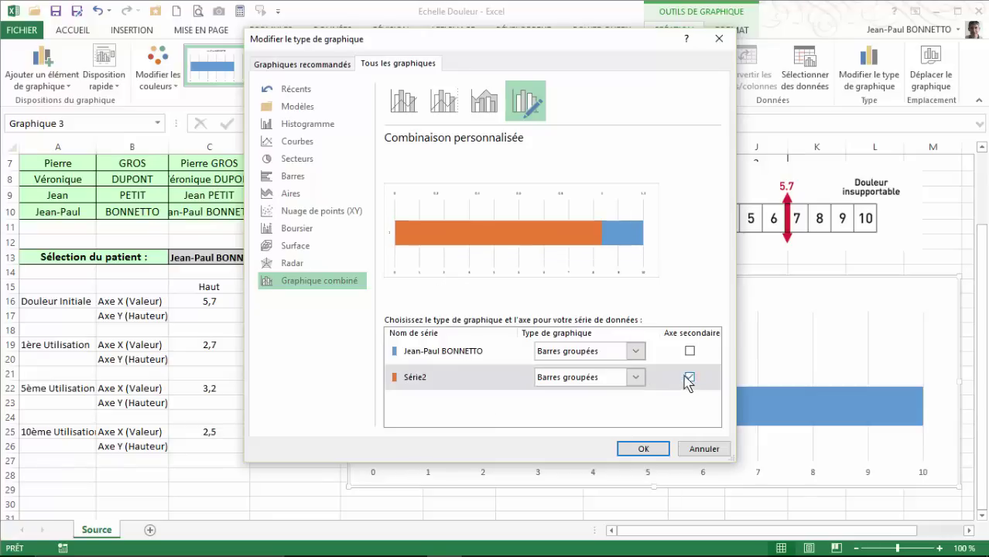
left_click(637, 378)
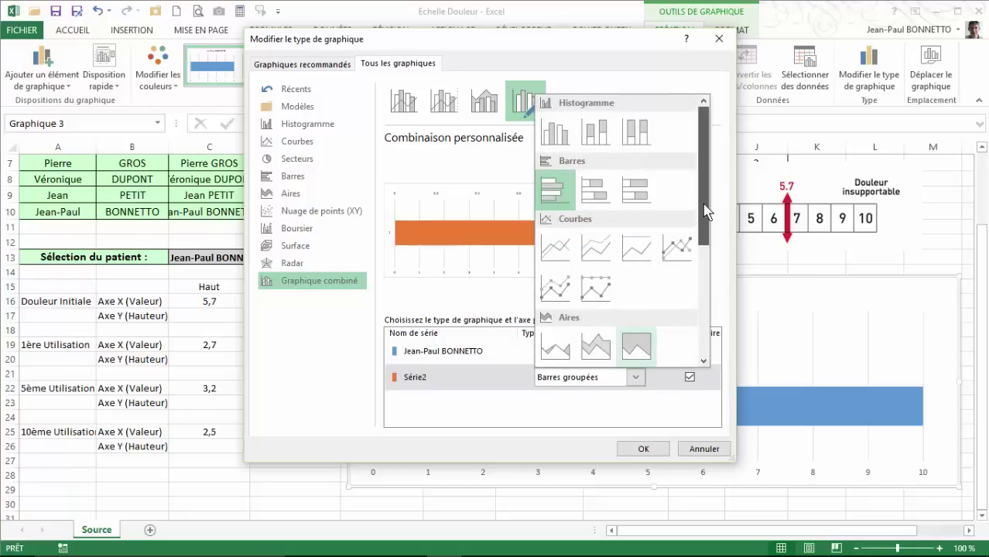
left_click_drag(707, 213, 714, 320)
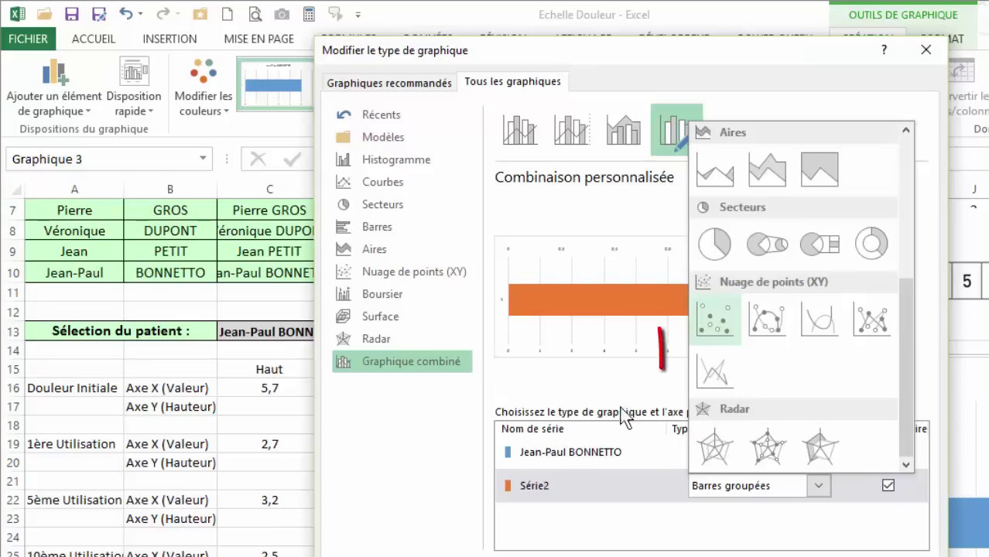
left_click(712, 369)
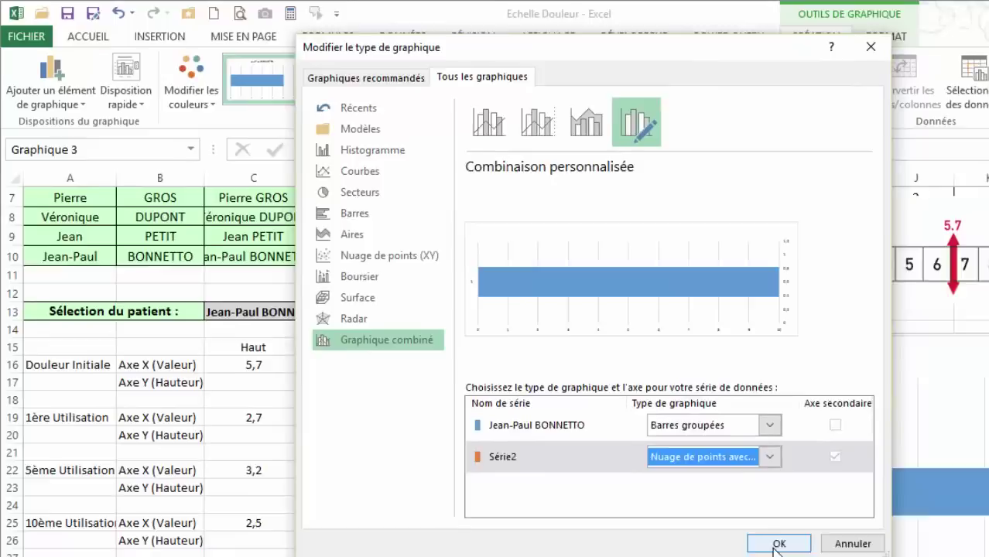
left_click(779, 544)
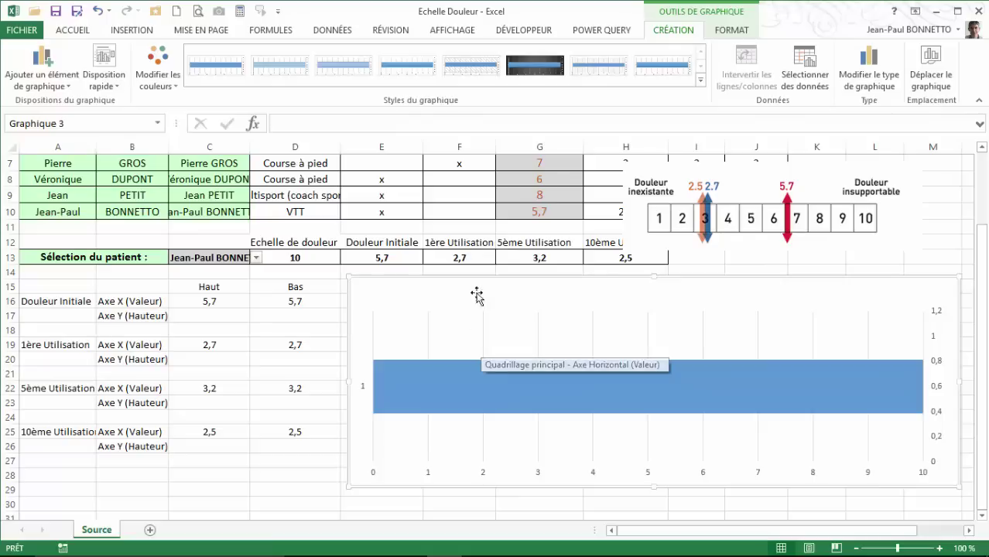
- Select the chart's second series, Série2, and locate its single point in the plot area
left_click(738, 32)
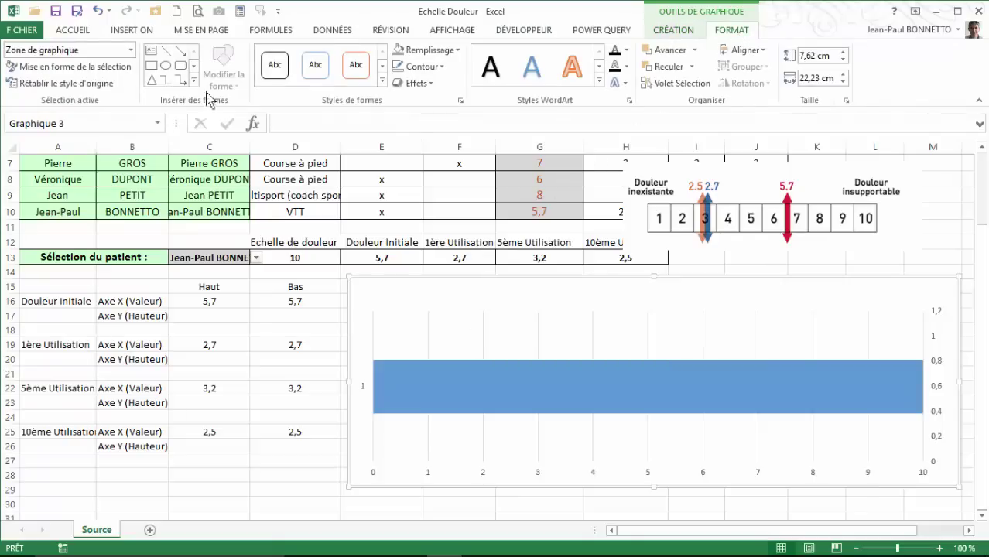
left_click(131, 50)
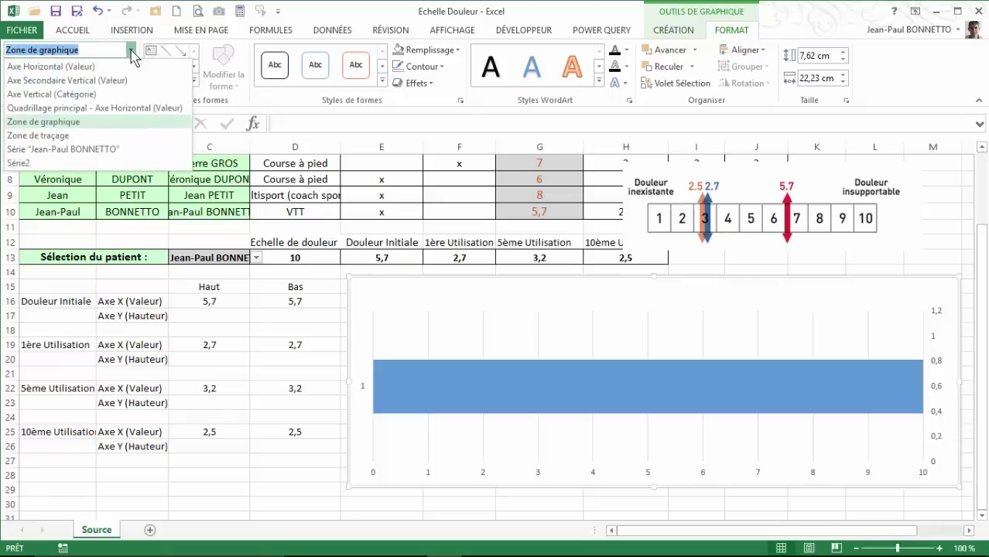
left_click(18, 162)
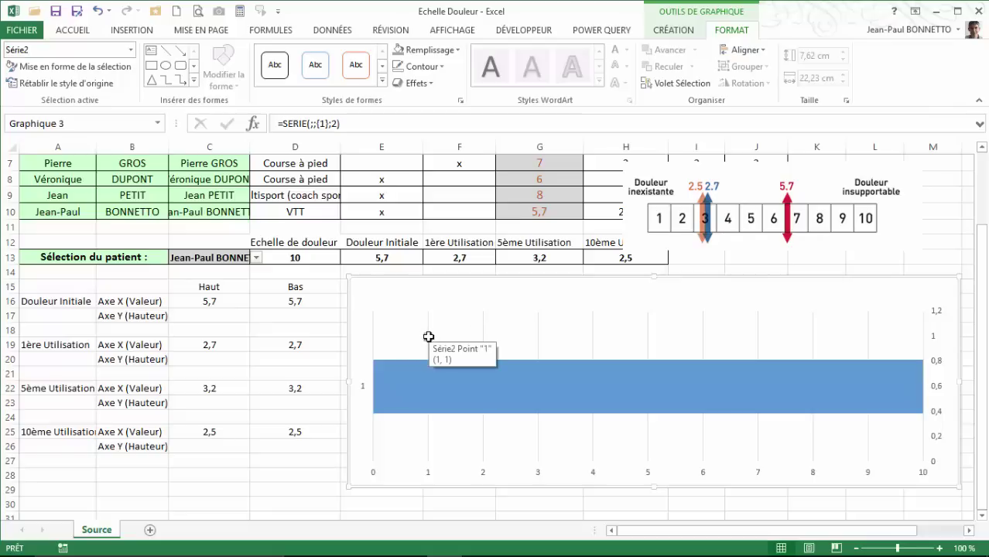
left_click(674, 30)
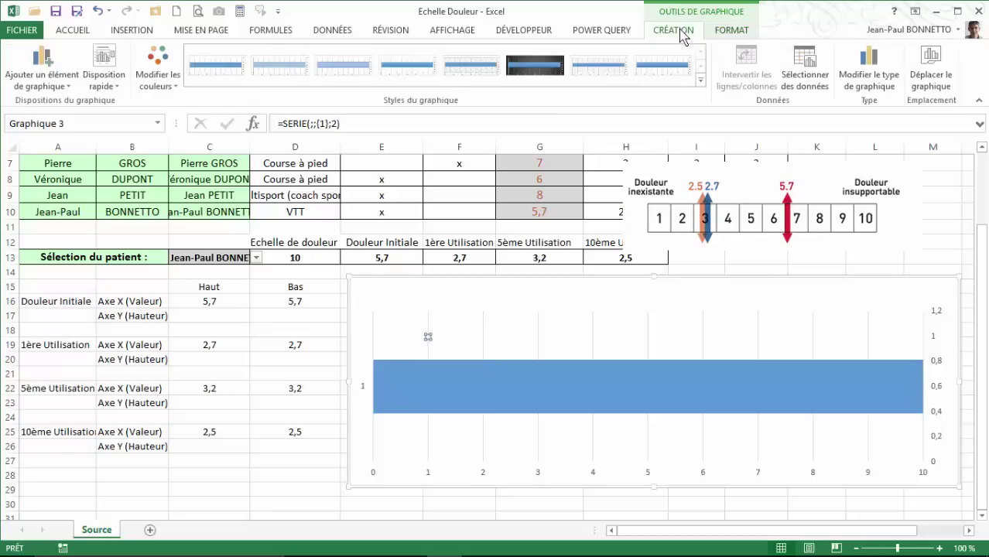
mouse_move(429, 340)
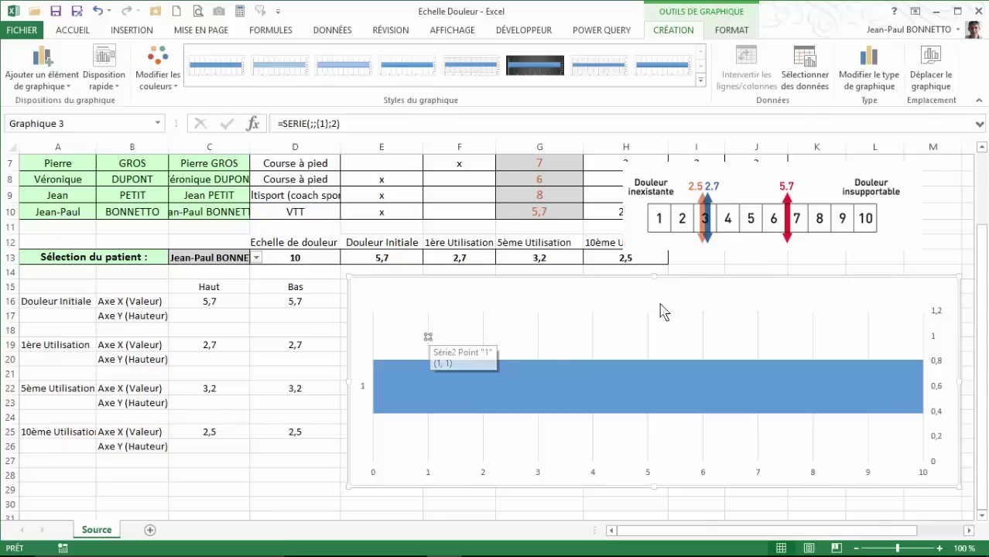
- Edit Série2 in the chart's source data, taking its name from A16 and its X values from C16:D16
left_click(809, 71)
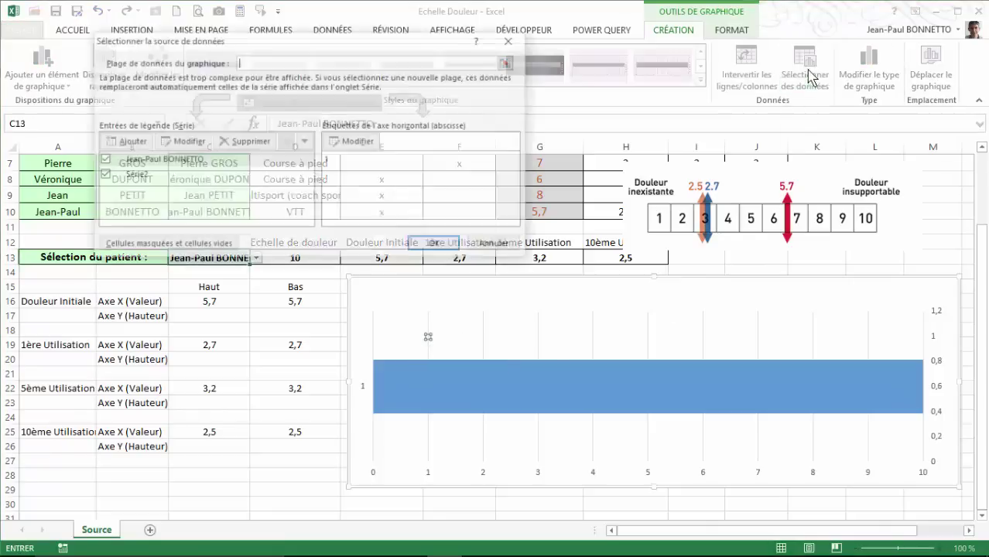
left_click(137, 176)
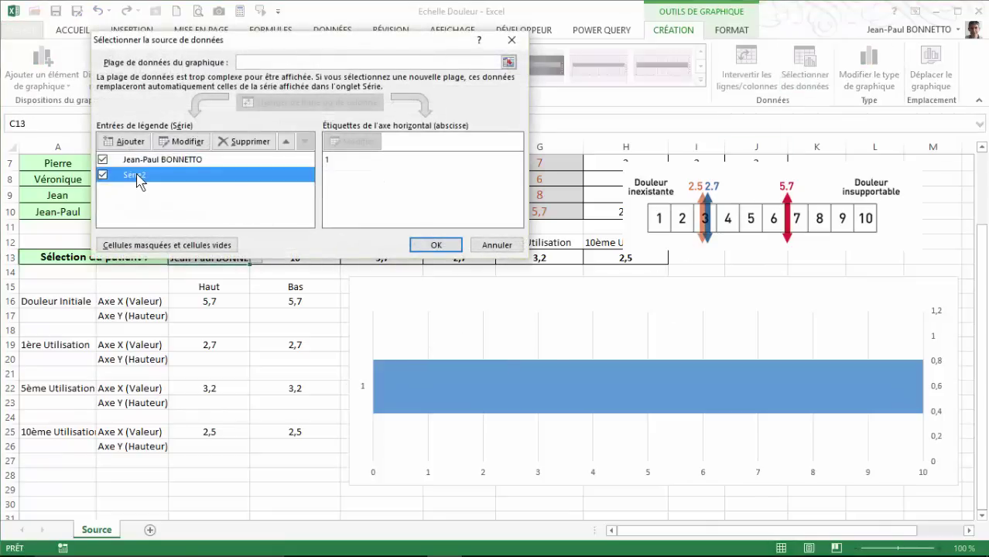
left_click(186, 141)
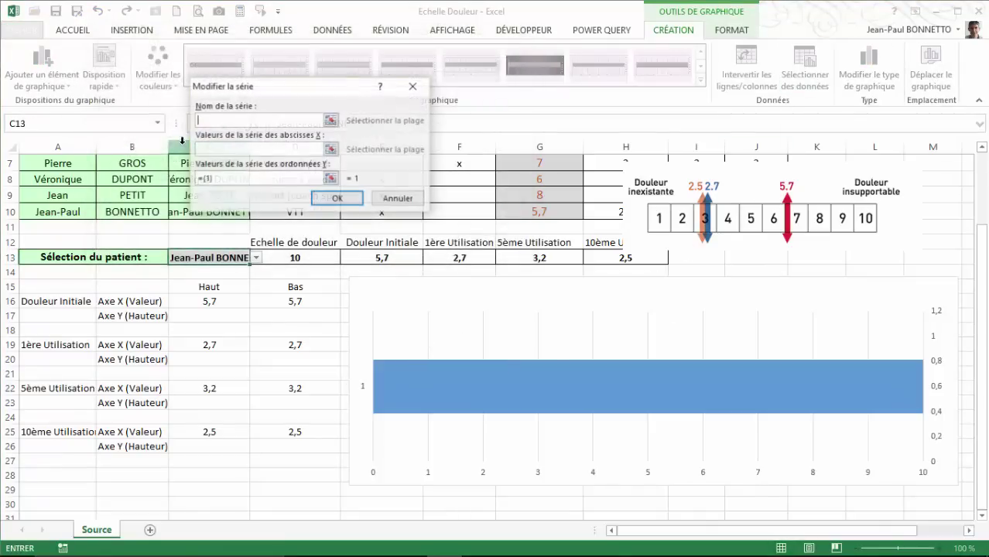
left_click_drag(310, 93, 512, 140)
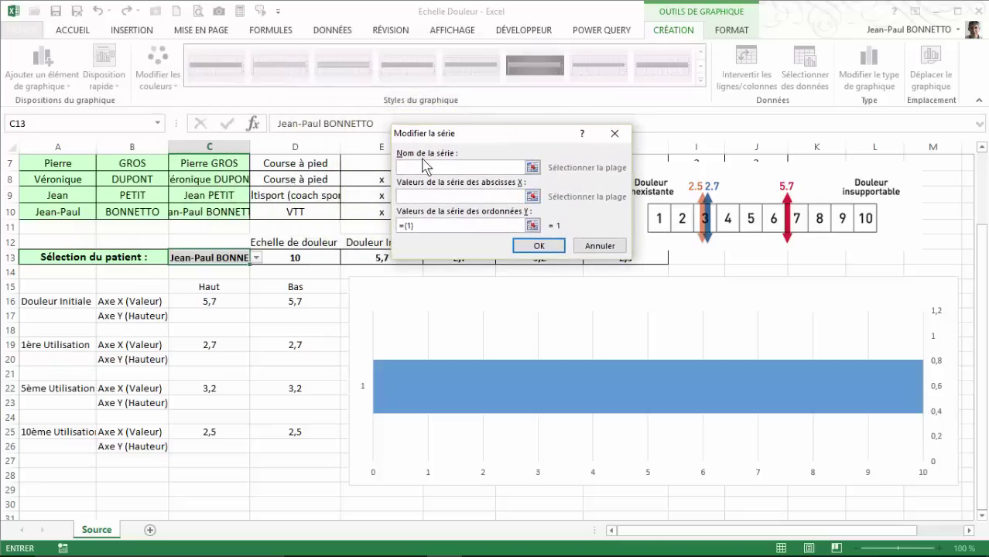
left_click(496, 165)
left_click(47, 302)
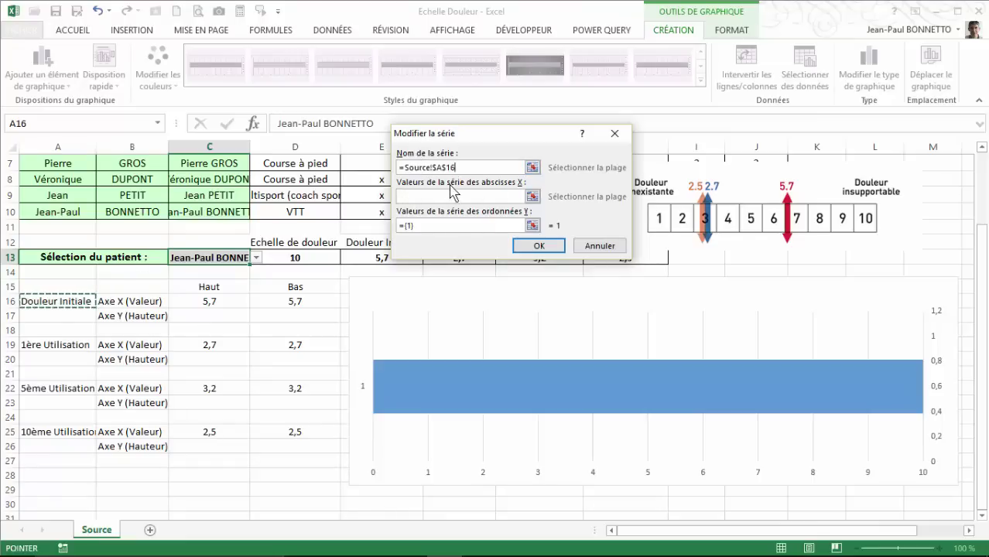
left_click(532, 196)
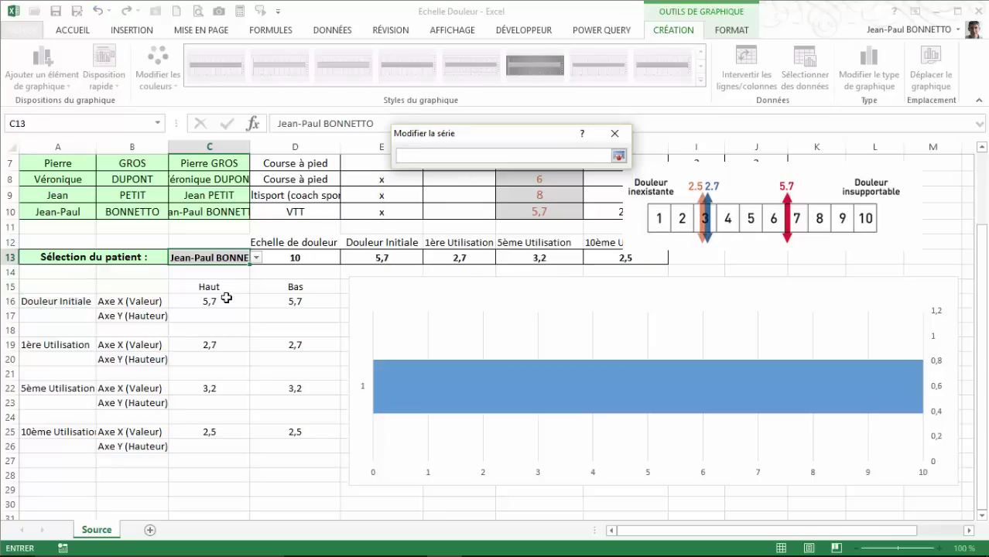
left_click_drag(226, 298, 299, 301)
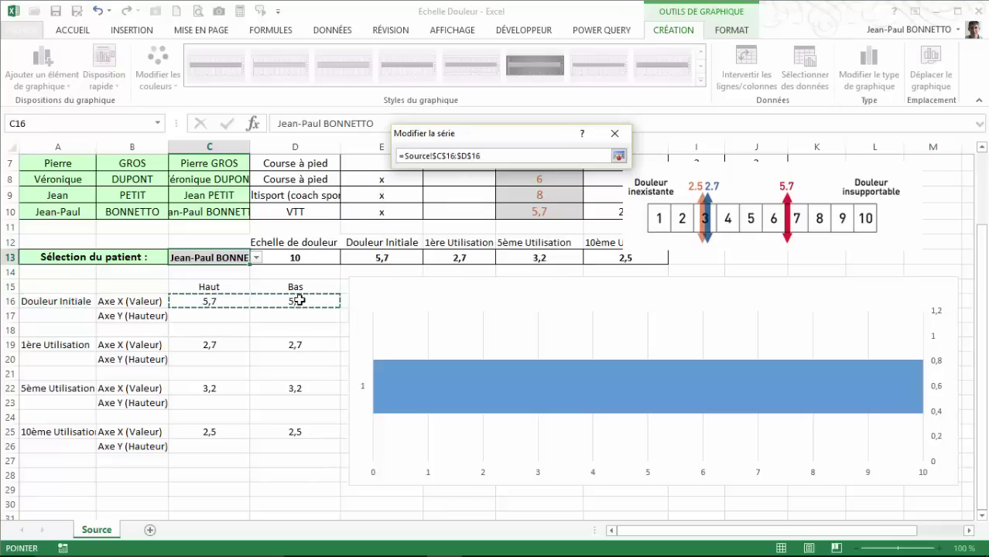
left_click(618, 157)
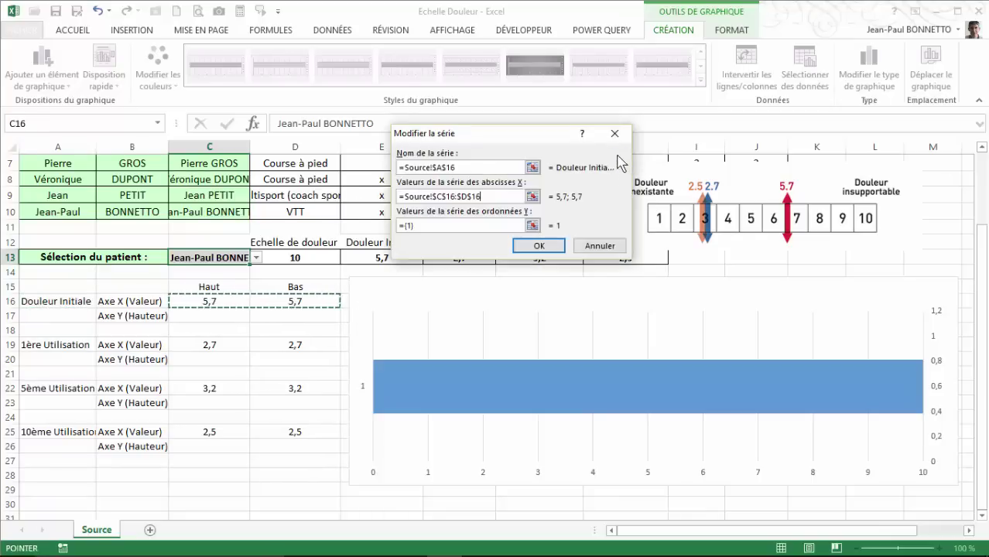
- Try to pick C17:D17 for the series' Y values without clearing the default ={1}
left_click(430, 226)
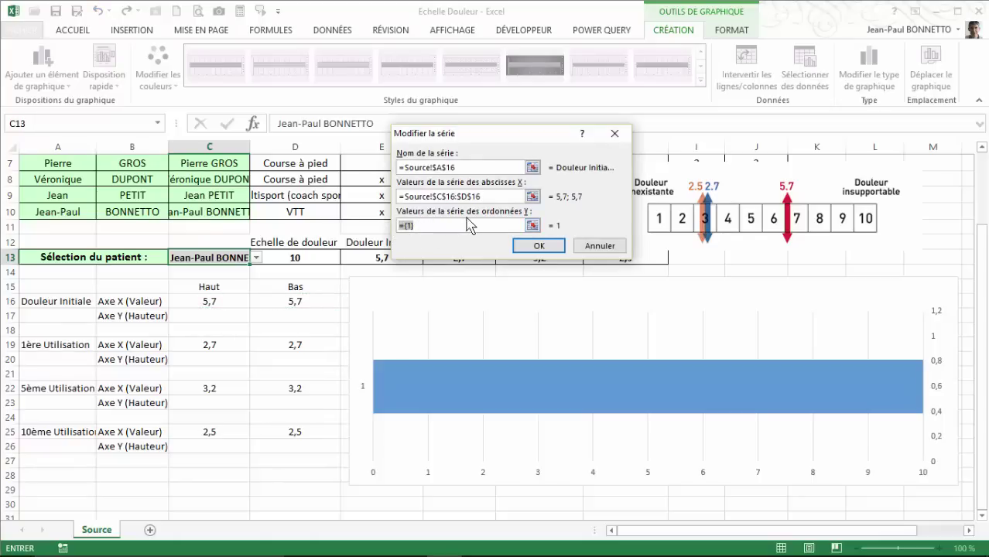
left_click_drag(204, 320, 281, 316)
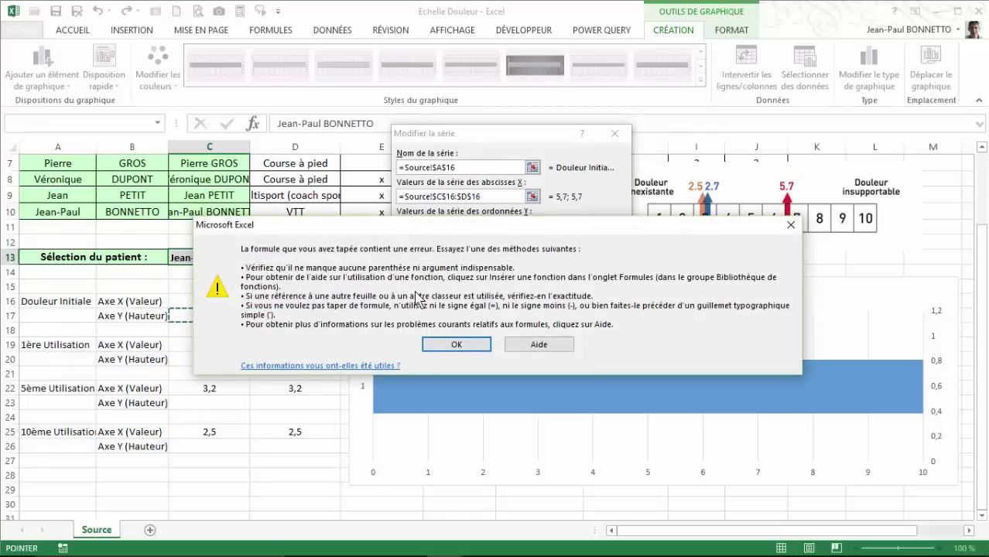
left_click(463, 343)
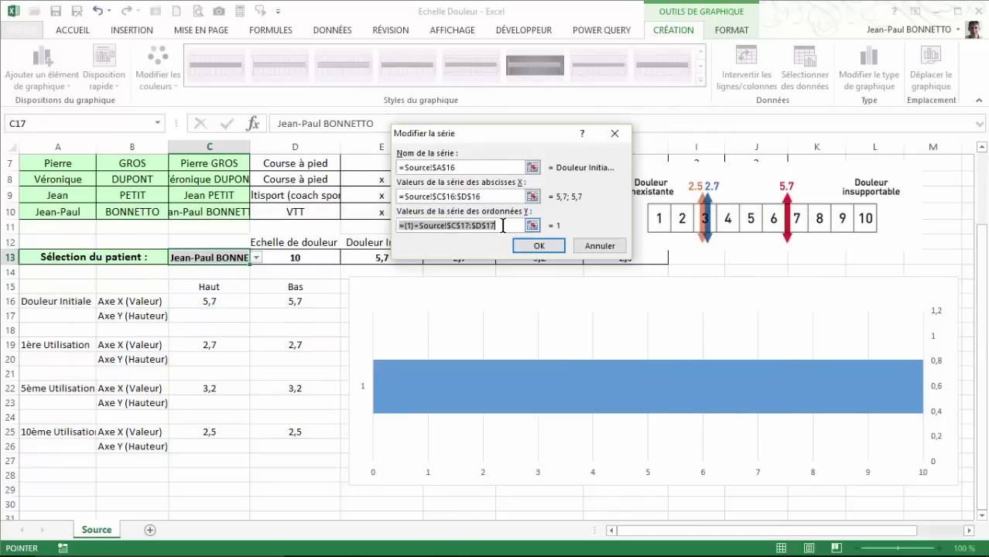
- Replace the default Y values of the series with the range C17:D17 and apply the source data changes
key("BackSpace")
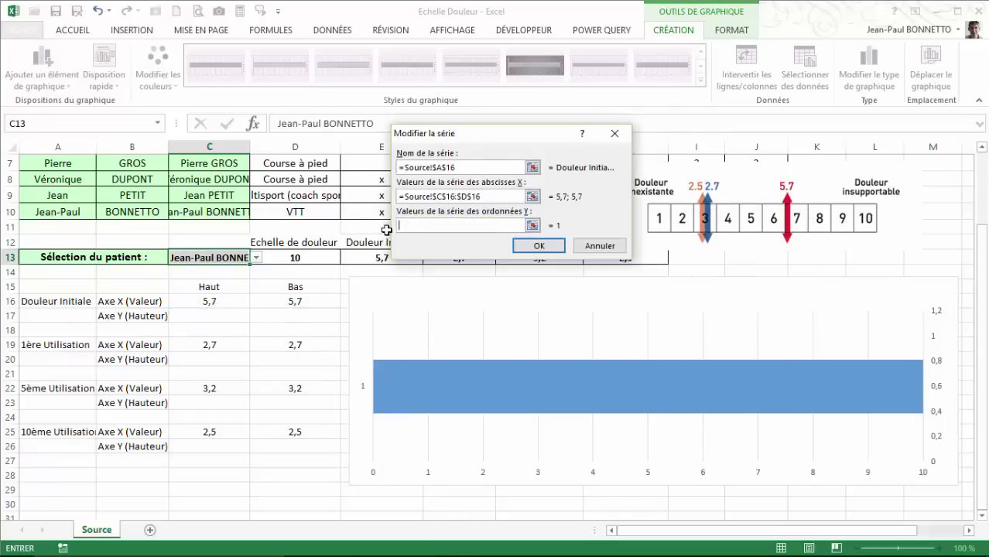
left_click(533, 225)
left_click_drag(216, 319, 283, 320)
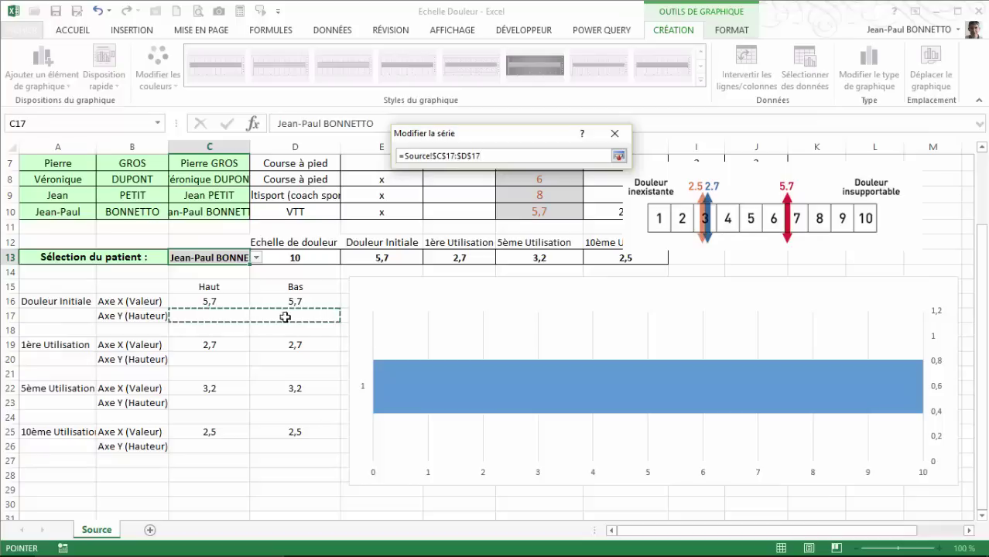
left_click(618, 157)
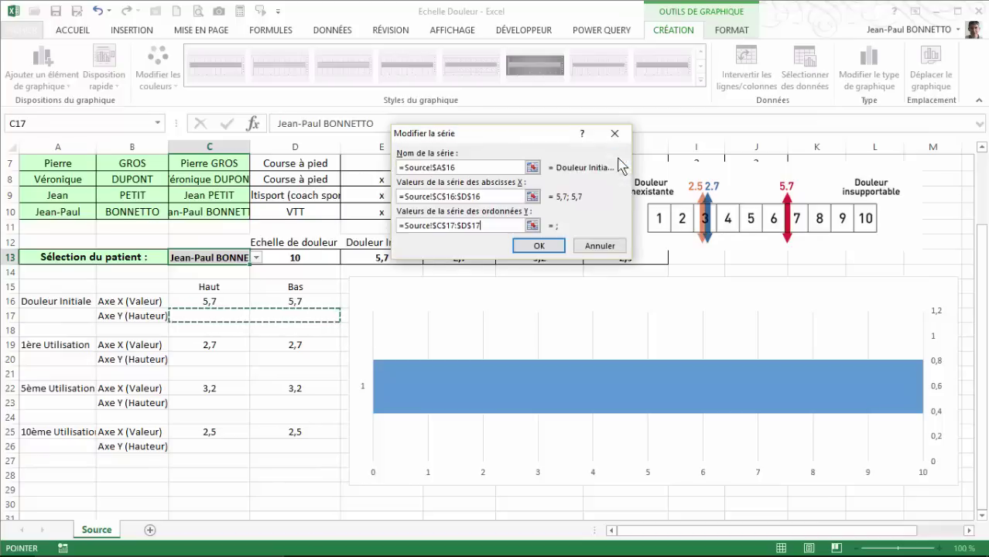
left_click(537, 247)
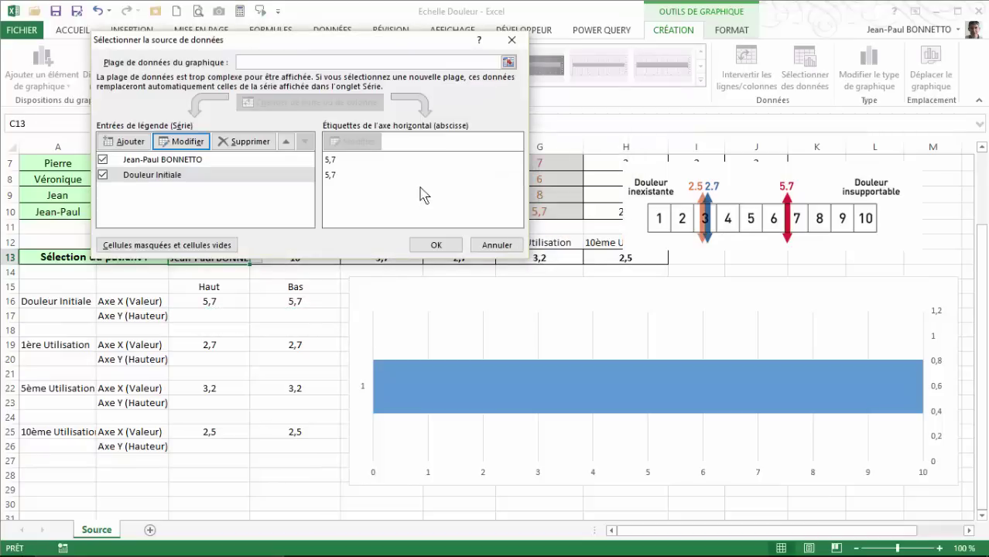
left_click(437, 246)
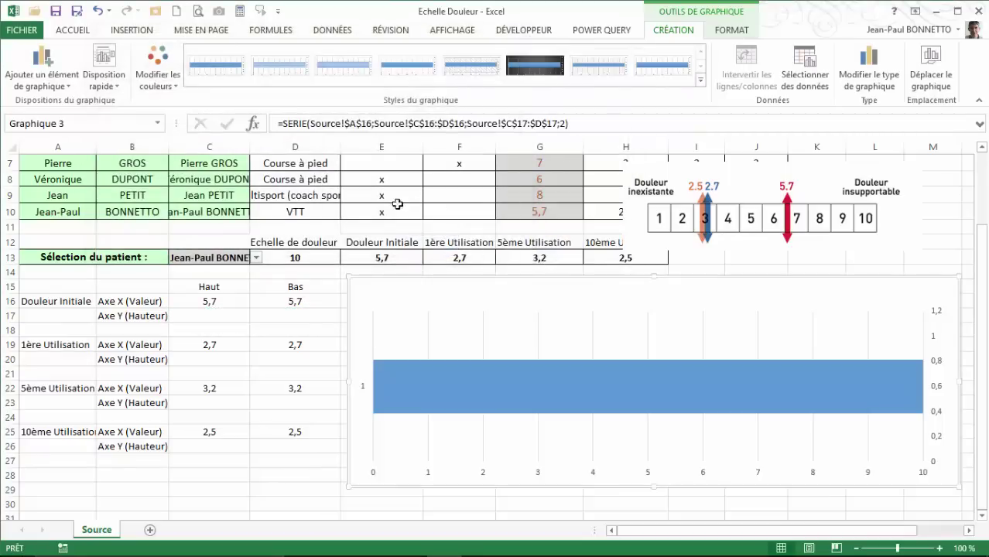
- Enter 0,2 as the Axe Y height of Douleur Initiale in both C17 and D17
left_click(214, 315)
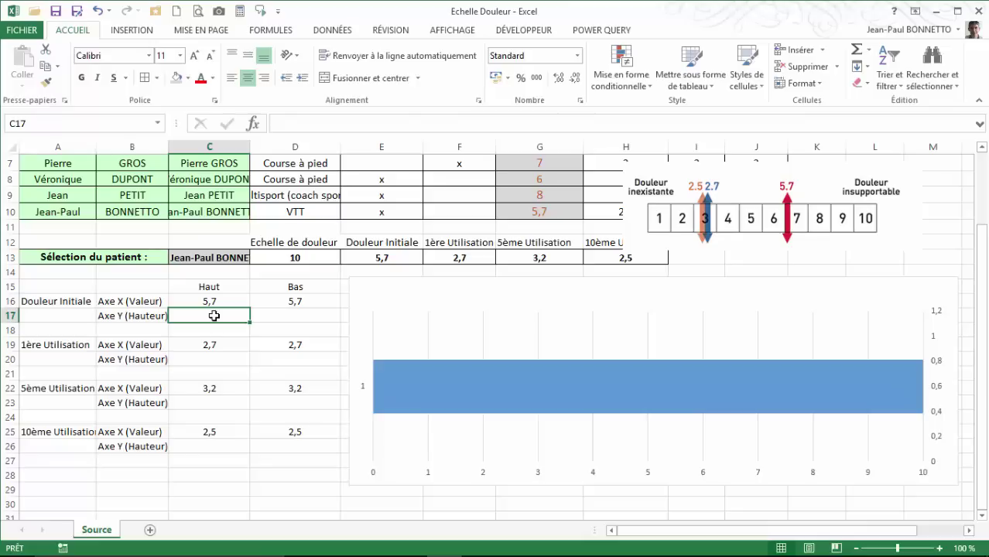
type("0,2")
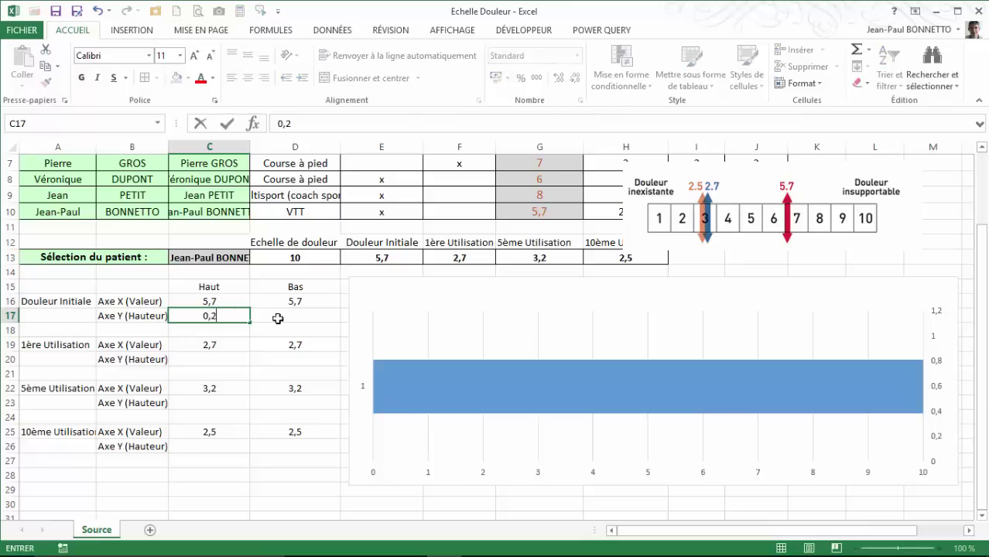
left_click(302, 316)
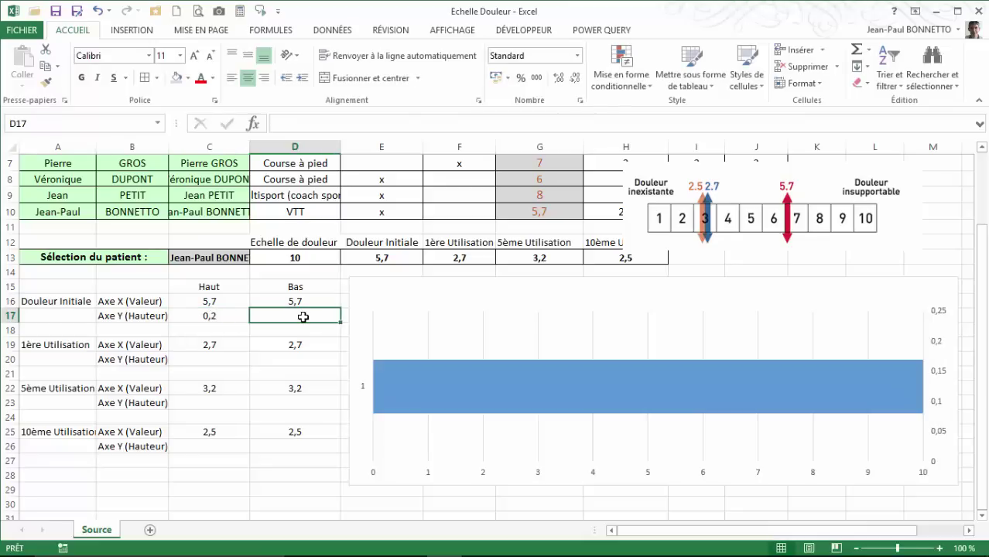
type("0")
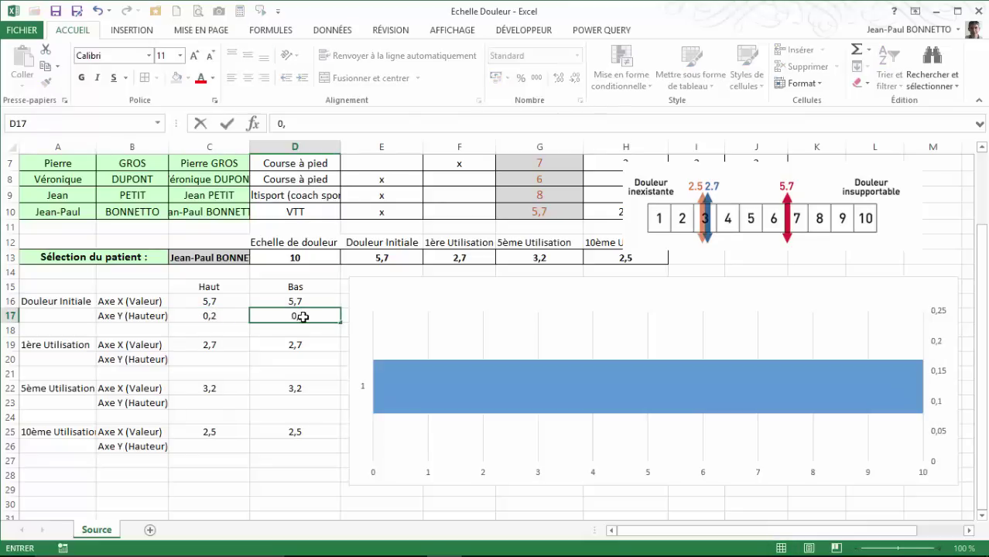
type(",2")
- Change the Axe Y height of Douleur Initiale in C17 to 0
left_click(209, 315)
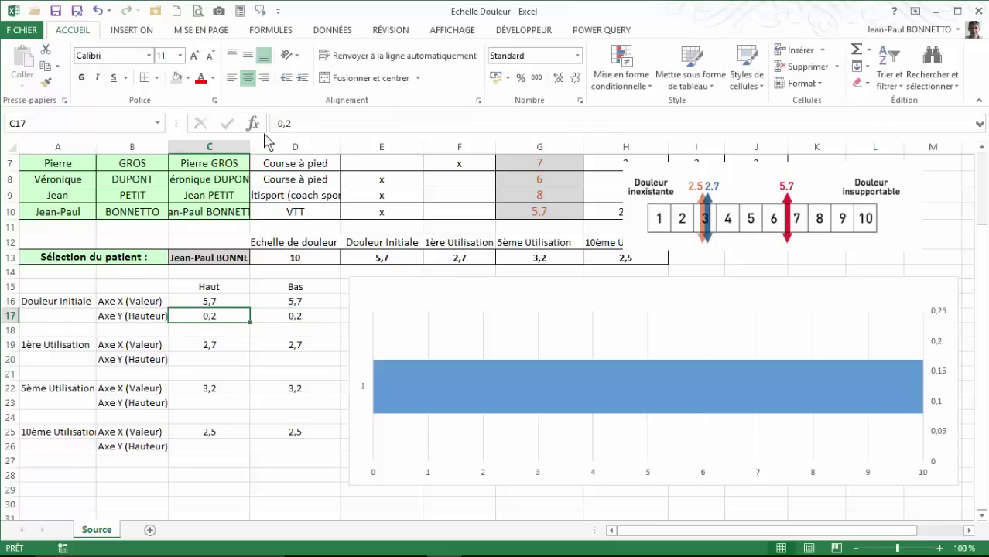
left_click_drag(301, 127, 285, 126)
type("0")
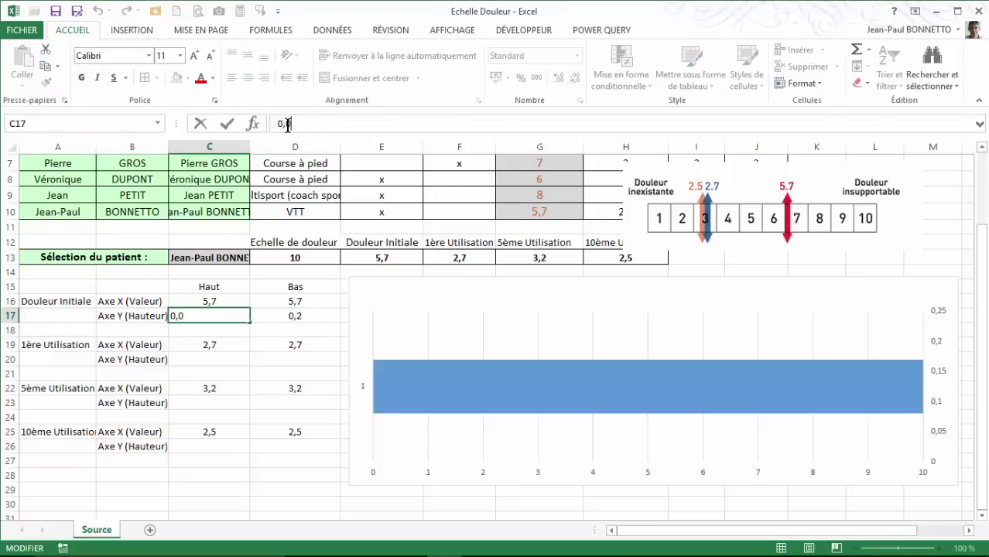
left_click(295, 316)
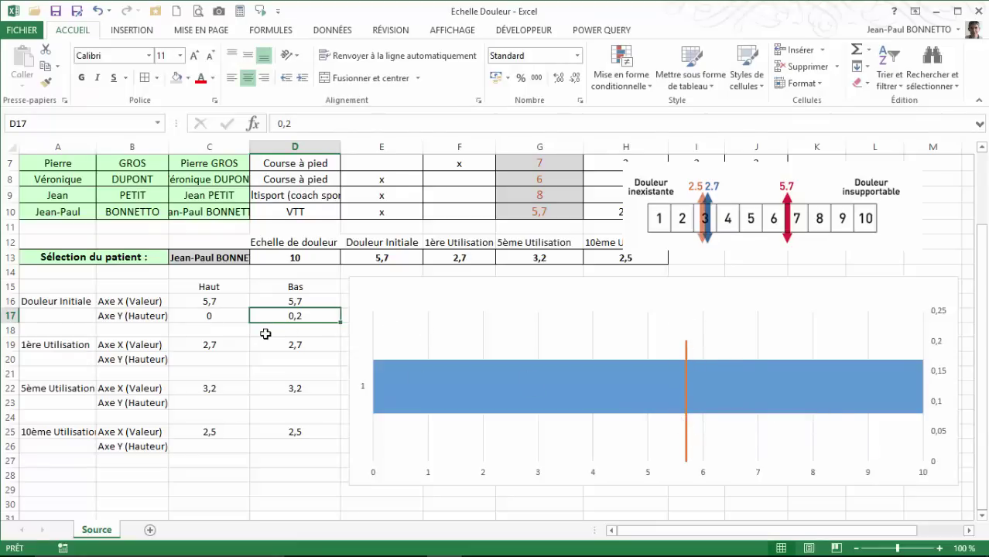
left_click(223, 315)
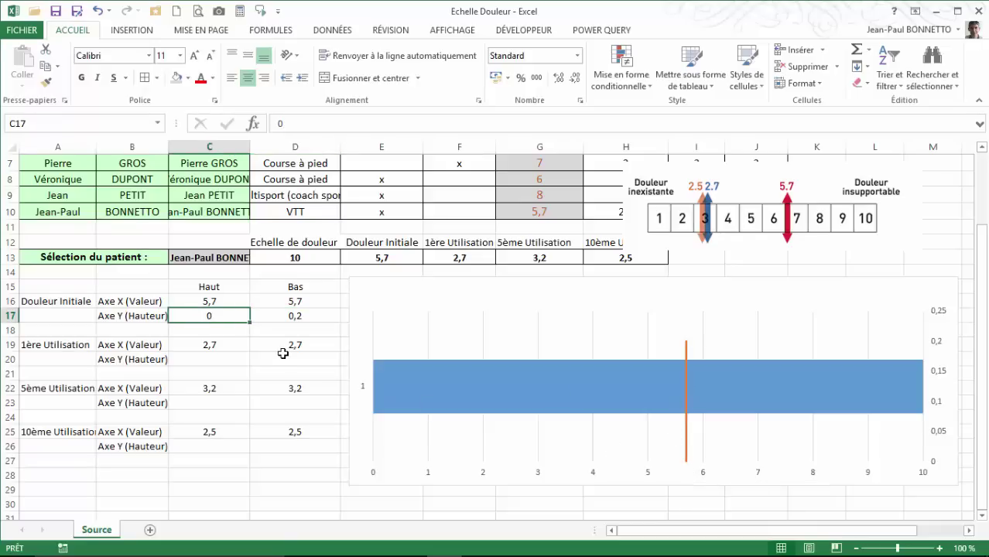
- Swap the coordinate column headings, entering BAS in C15 and HAUT in D15
left_click(215, 287)
type("BAS")
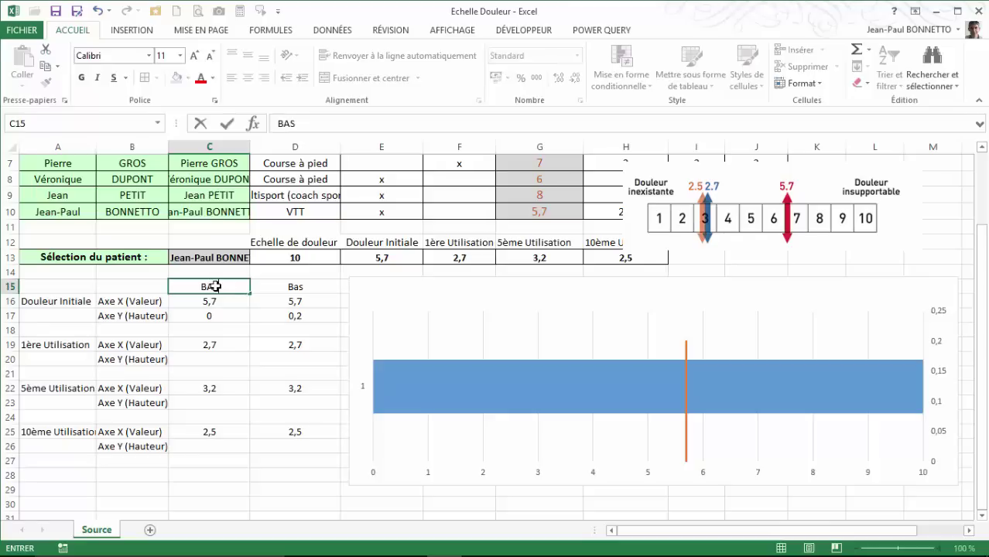
left_click(295, 286)
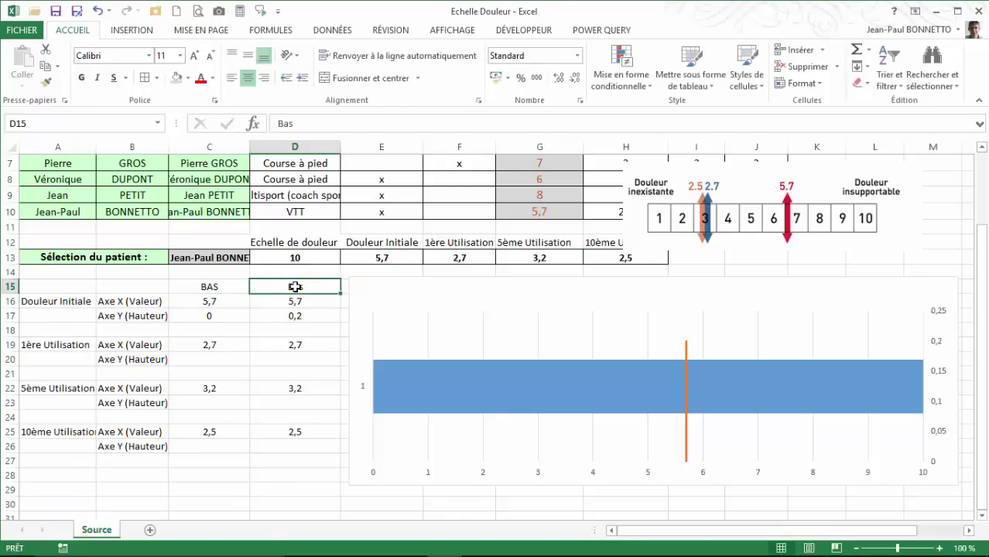
type("H")
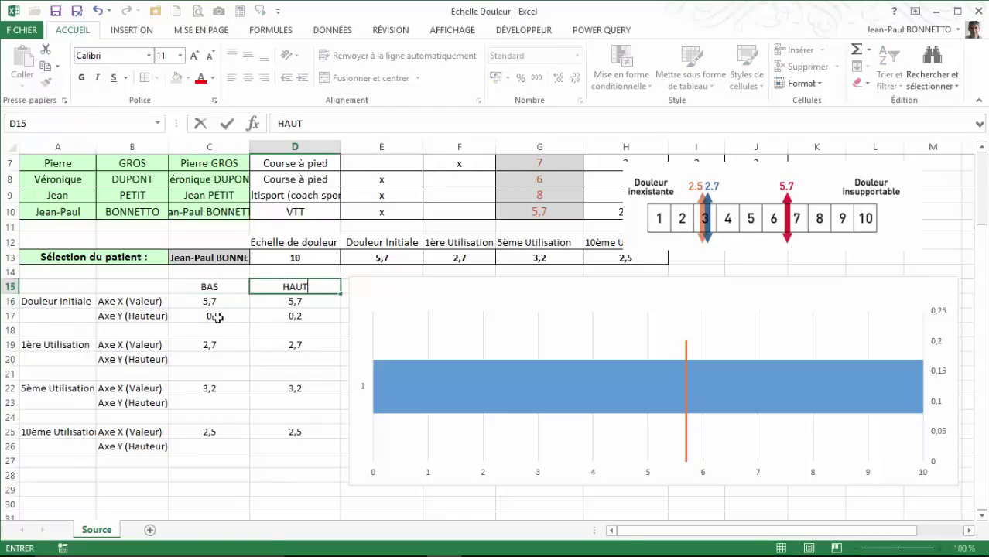
- Enter the heading HAUT in cell D15 above the second value column and review the heights in row 17
type("AUT")
left_click(217, 318)
left_click(299, 316)
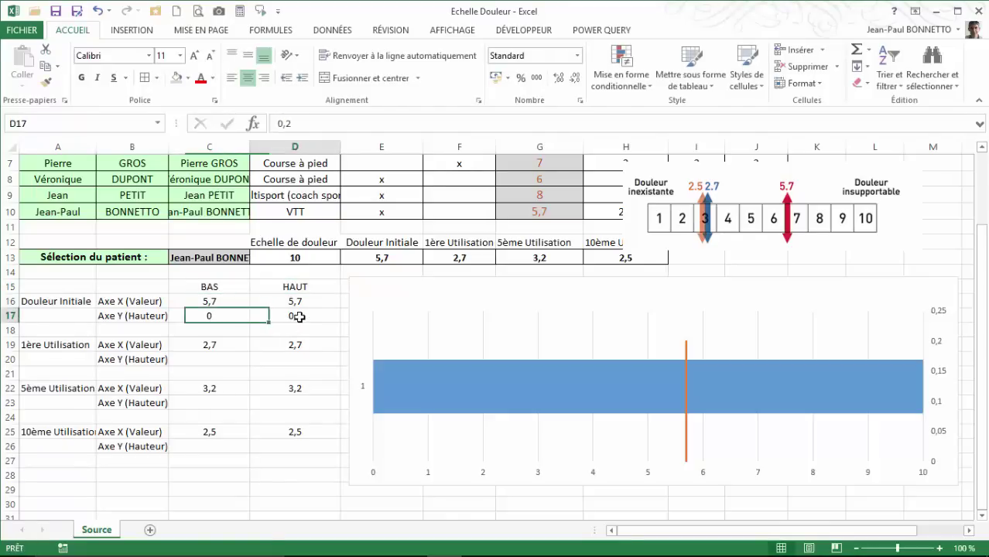
left_click(219, 313)
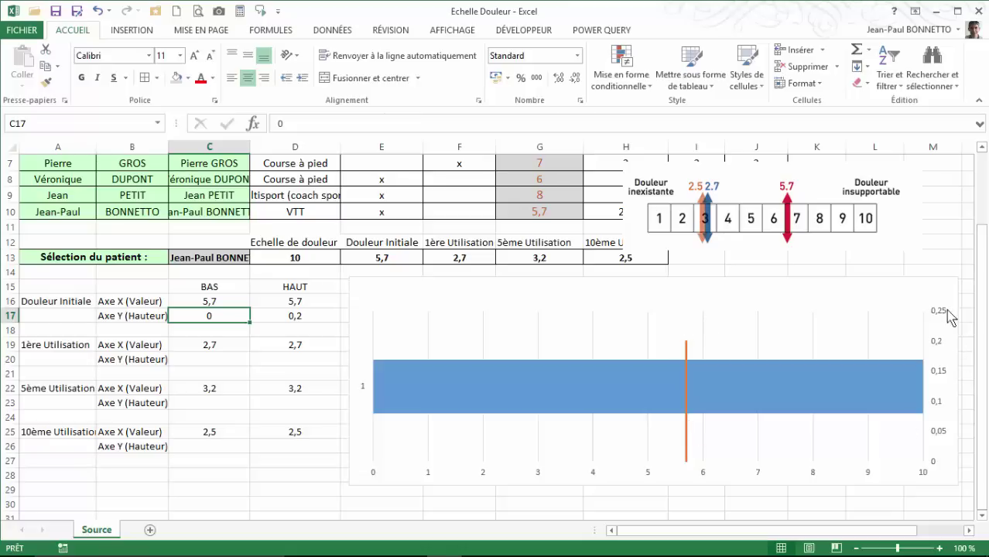
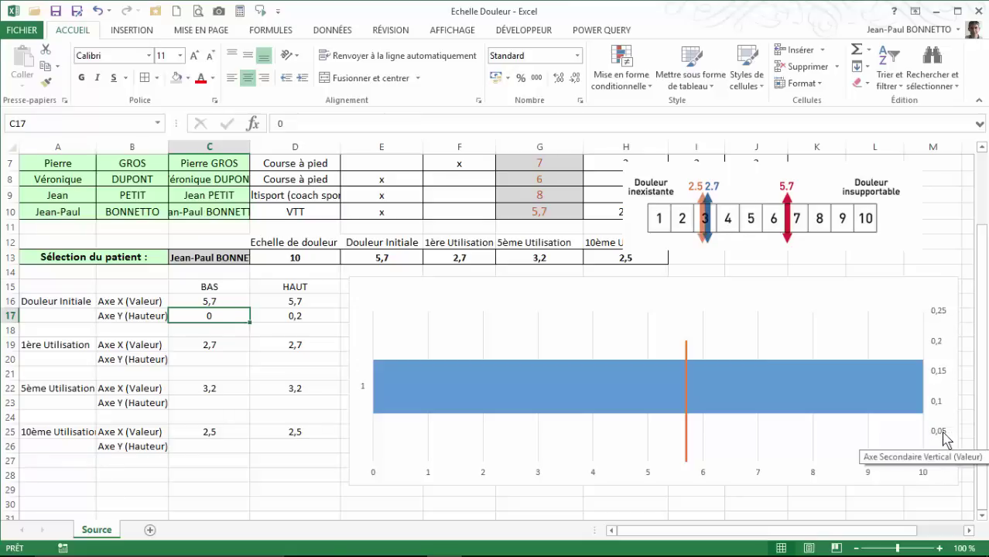
- Set the maximum of the chart's secondary vertical axis to 3 and close the axis formatting
double_click(951, 377)
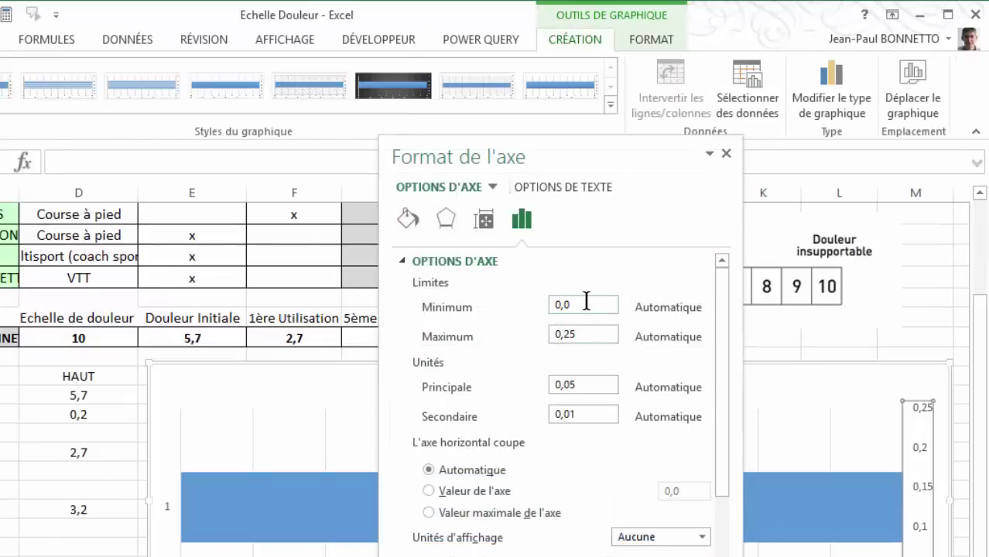
left_click(551, 305)
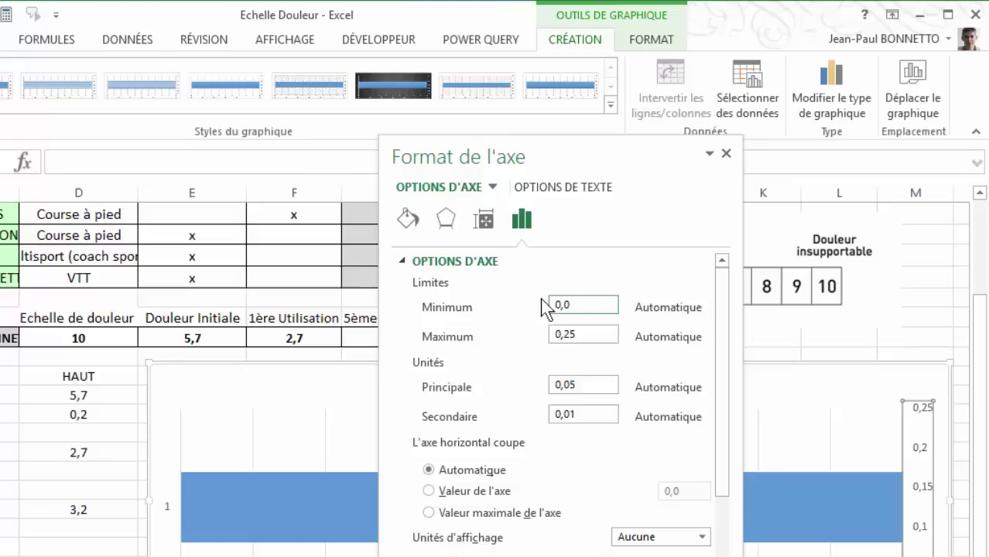
double_click(583, 334)
type("3")
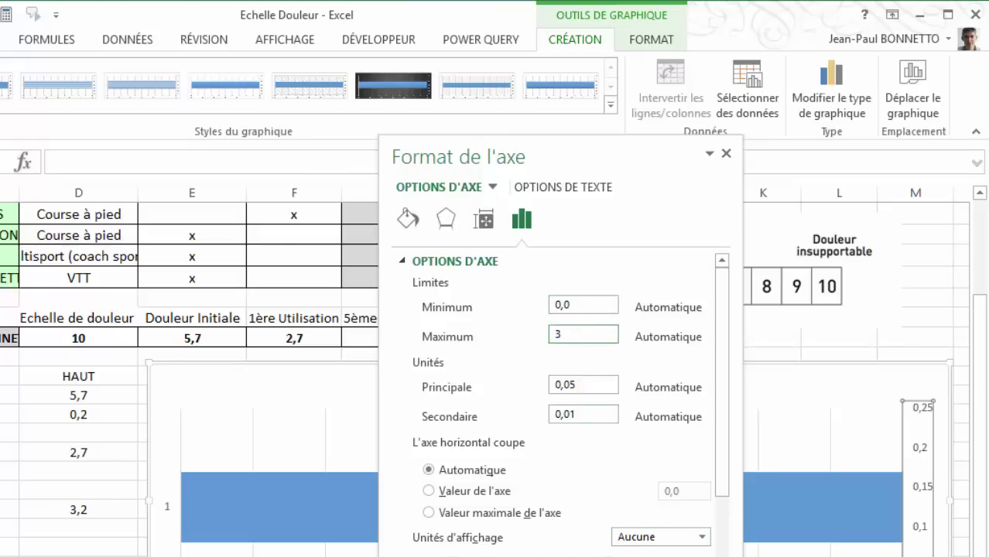
left_click(727, 154)
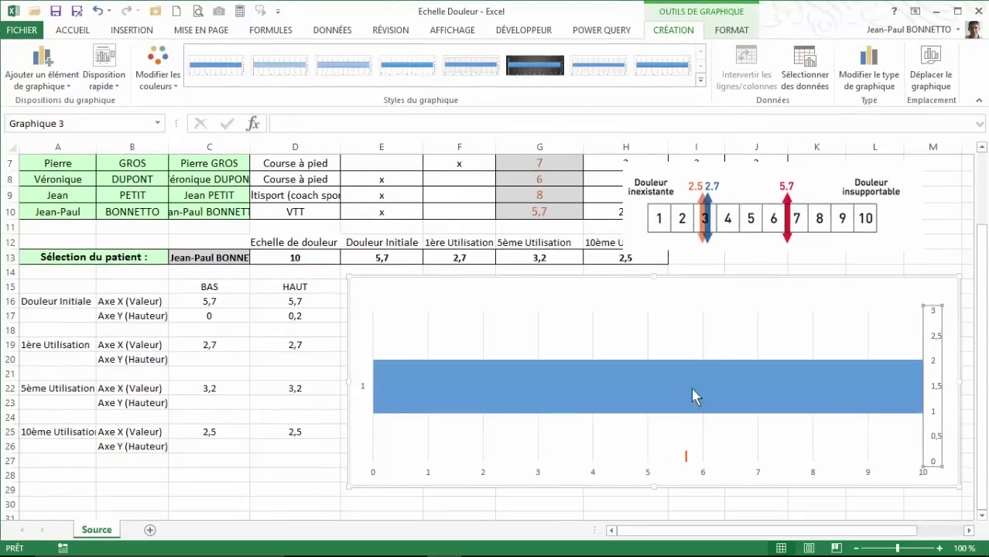
- Set the Douleur Initiale BAS height in C17 to 0,5
left_click(210, 316)
type("0,")
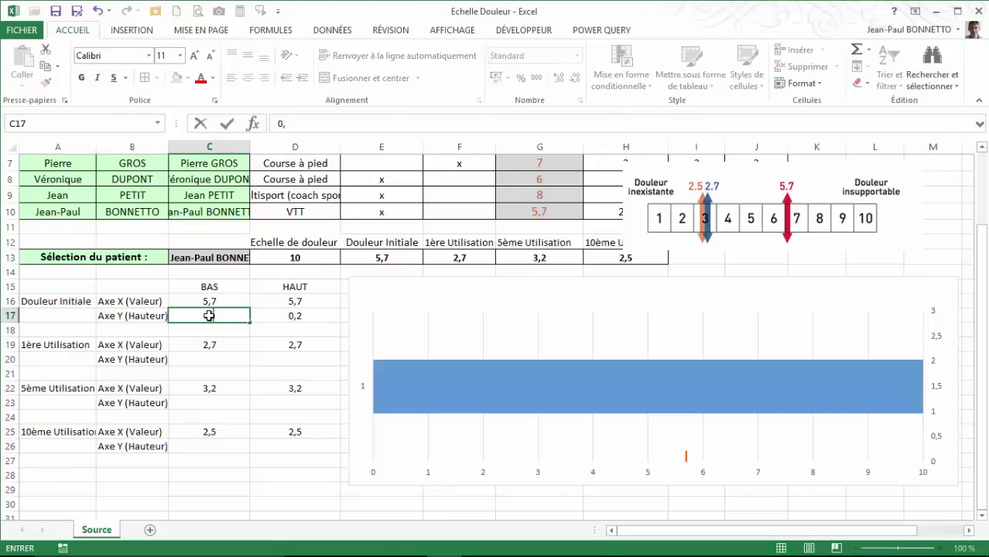
type("5")
key("Return")
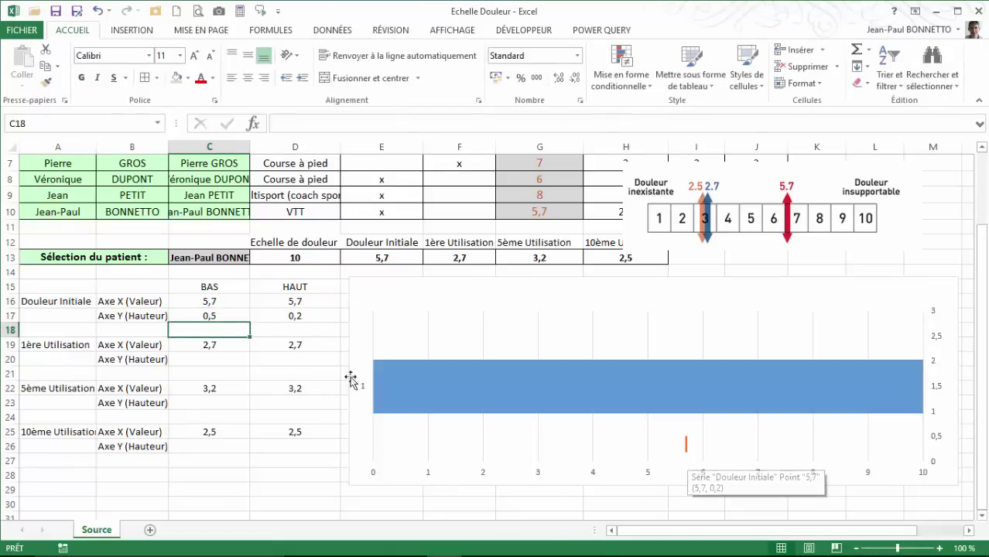
- Set the Douleur Initiale HAUT height in D17 to 2,1
left_click(305, 317)
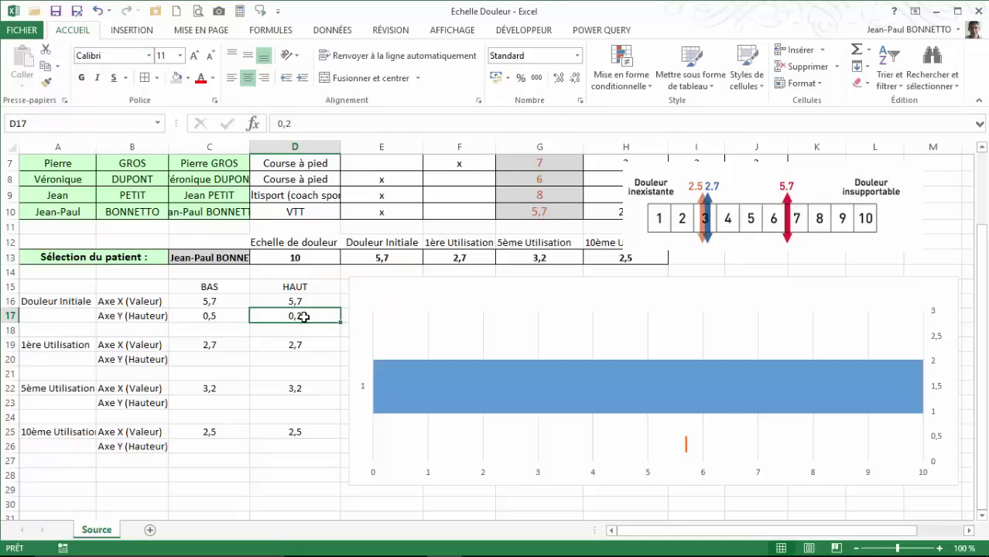
type("2,1")
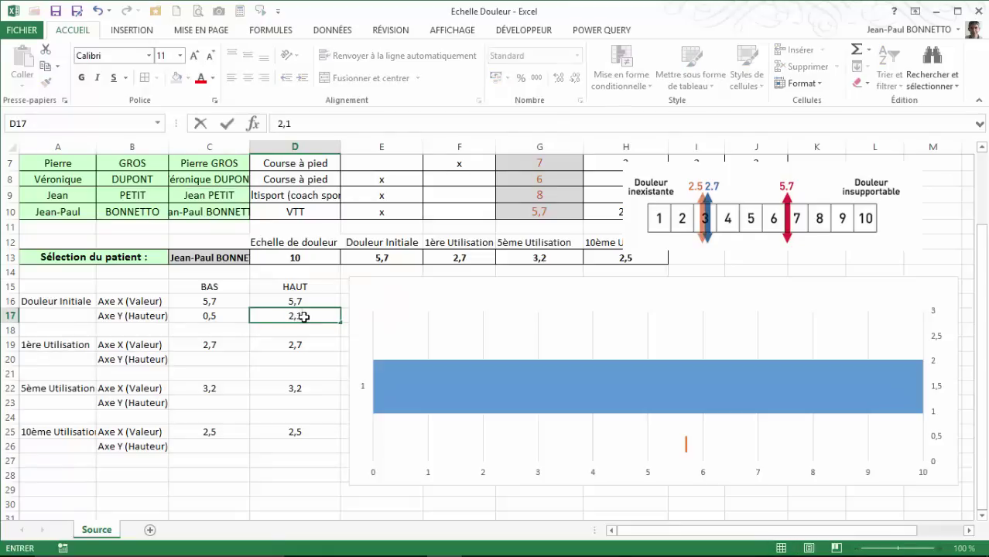
key("Return")
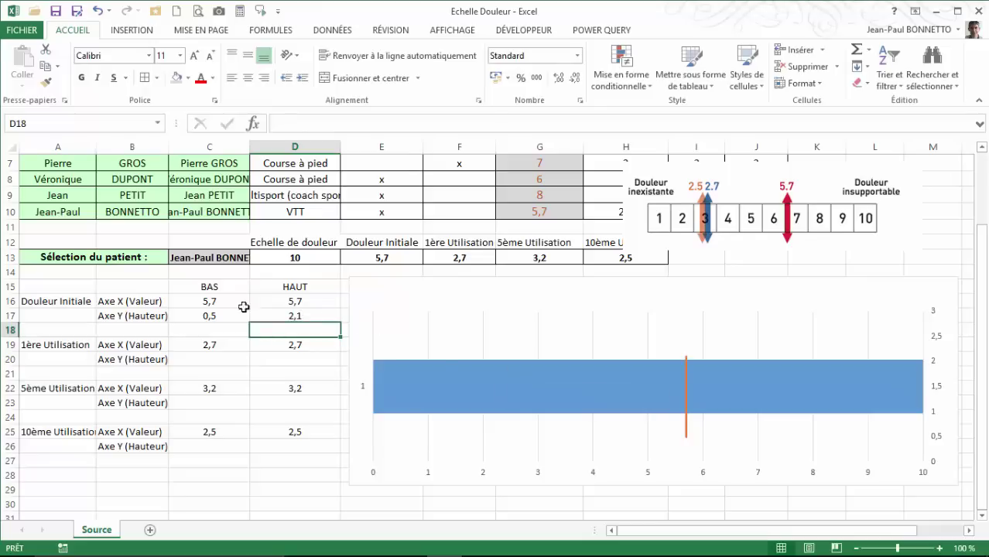
- Set the Douleur Initiale HAUT height in D17 to 2,5 and check both line ends against the secondary axis
left_click(295, 316)
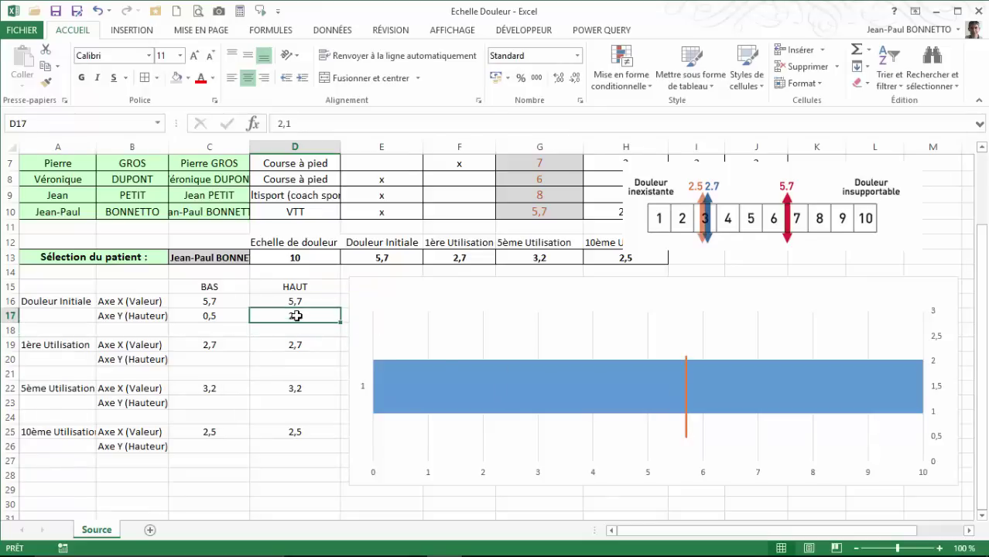
type("2,5")
key("Return")
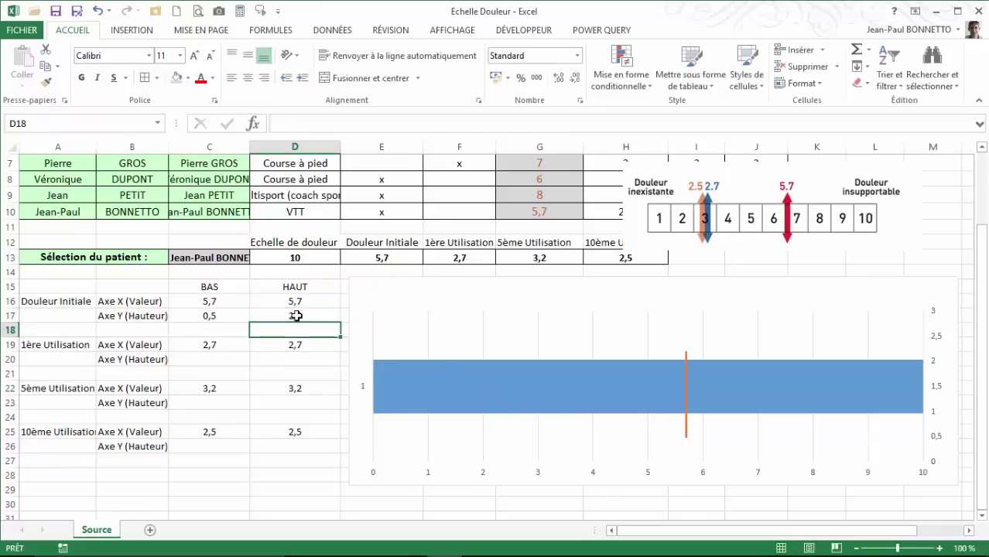
left_click(295, 315)
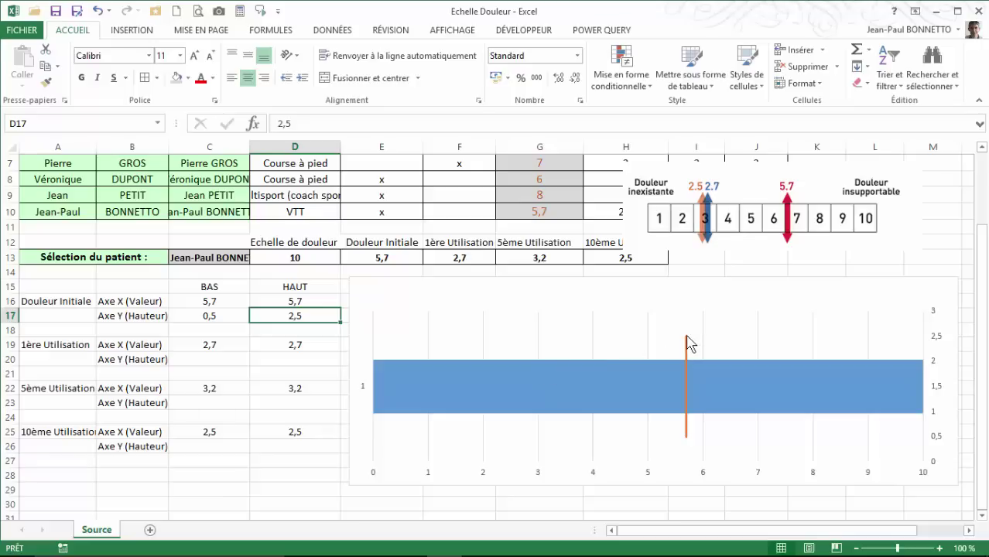
mouse_move(686, 343)
left_click(214, 316)
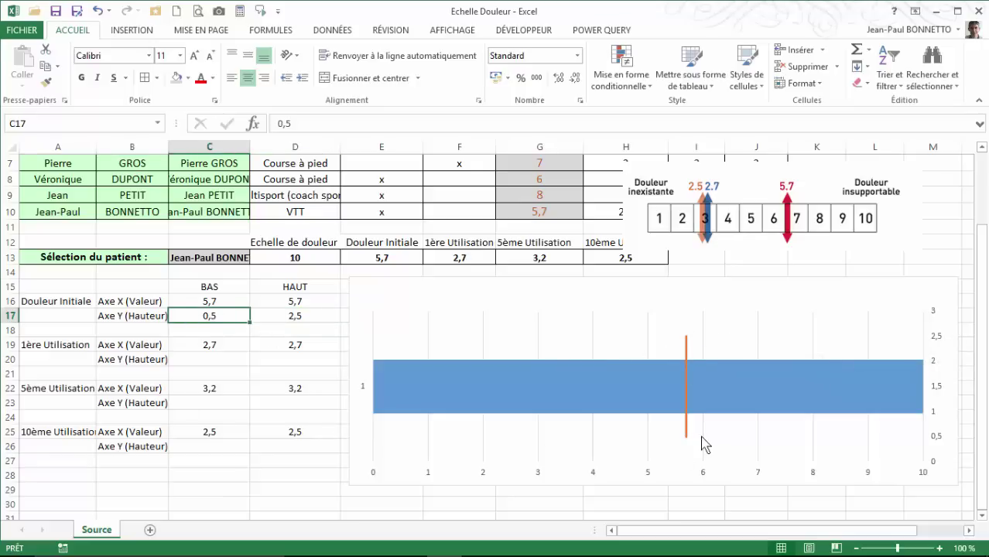
mouse_move(692, 443)
- Give the Douleur Initiale series line in the chart solid arrowheads at both ends
left_click(687, 348)
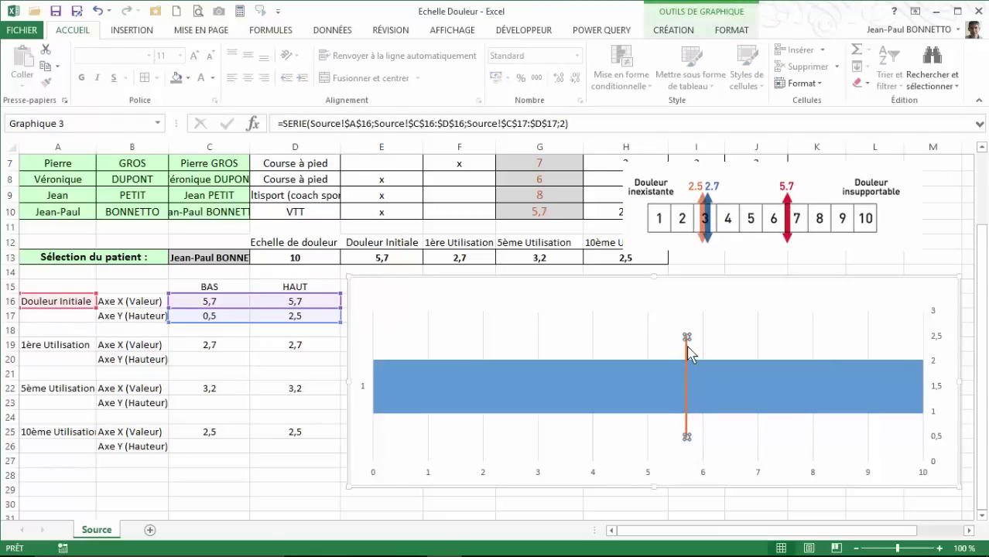
left_click(732, 31)
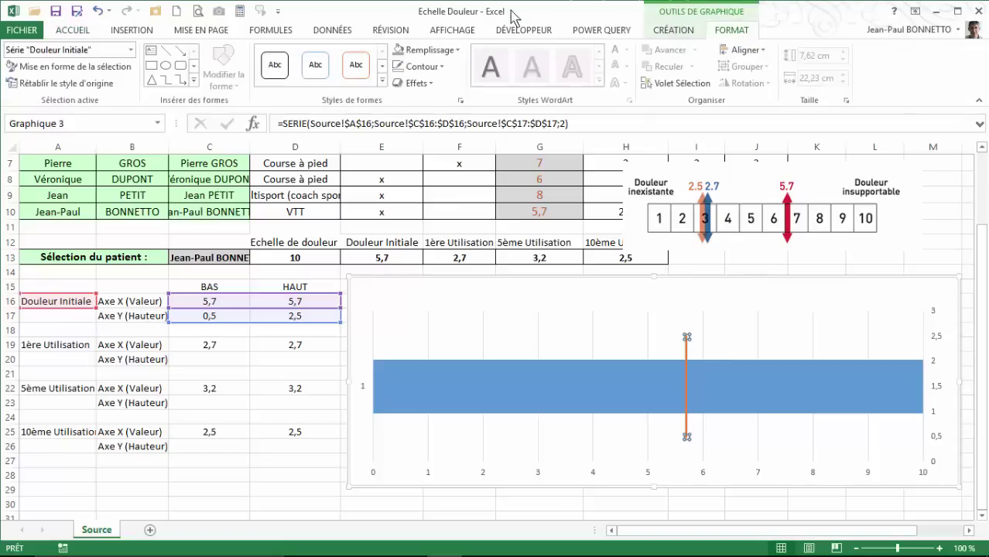
left_click(443, 69)
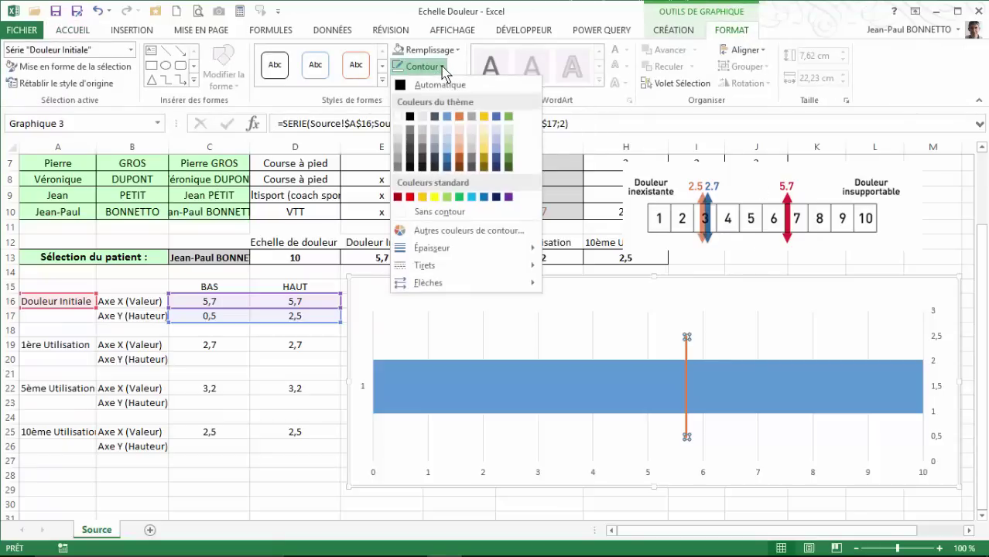
mouse_move(427, 284)
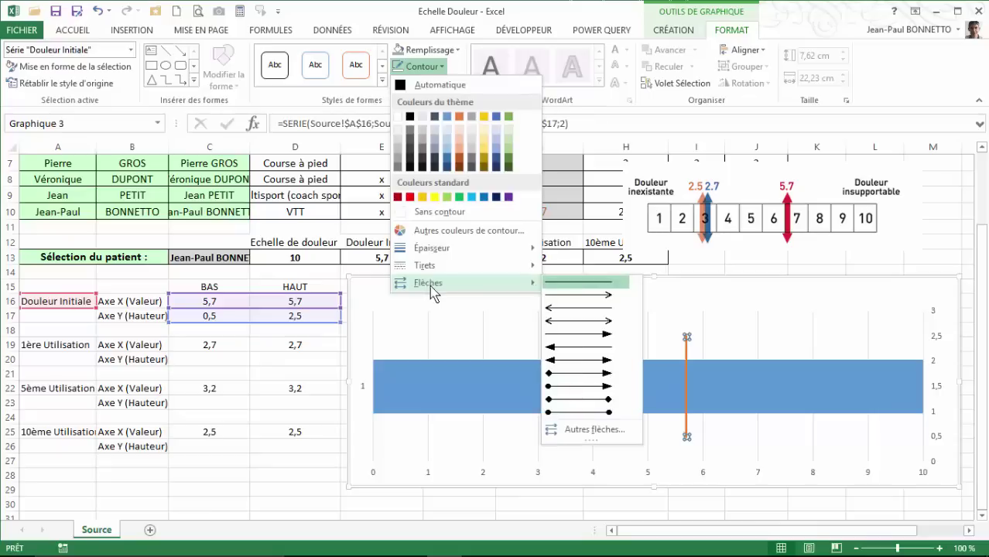
left_click(583, 367)
- Colour the Douleur Initiale arrow standard red, make it 4½ pt thick, and deselect the chart
left_click(441, 68)
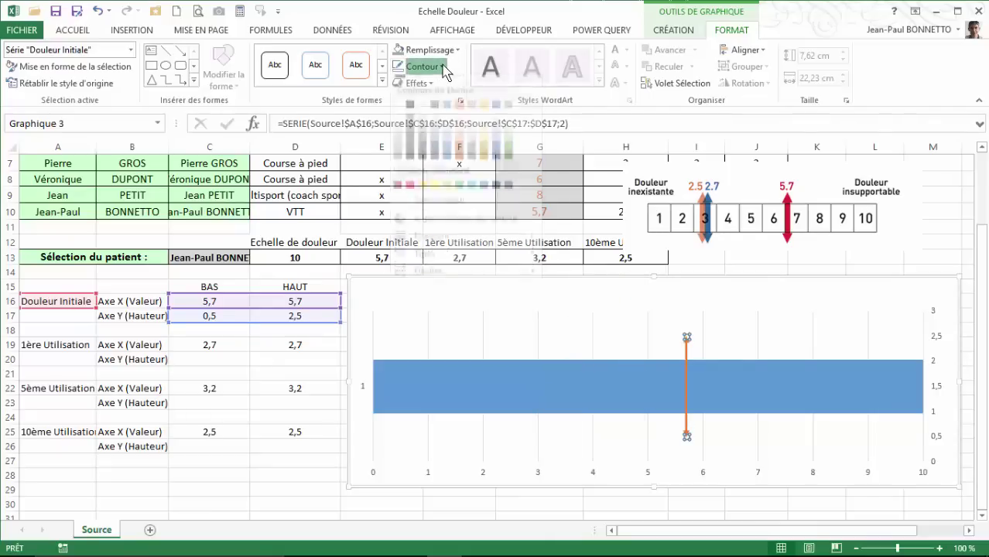
left_click(410, 197)
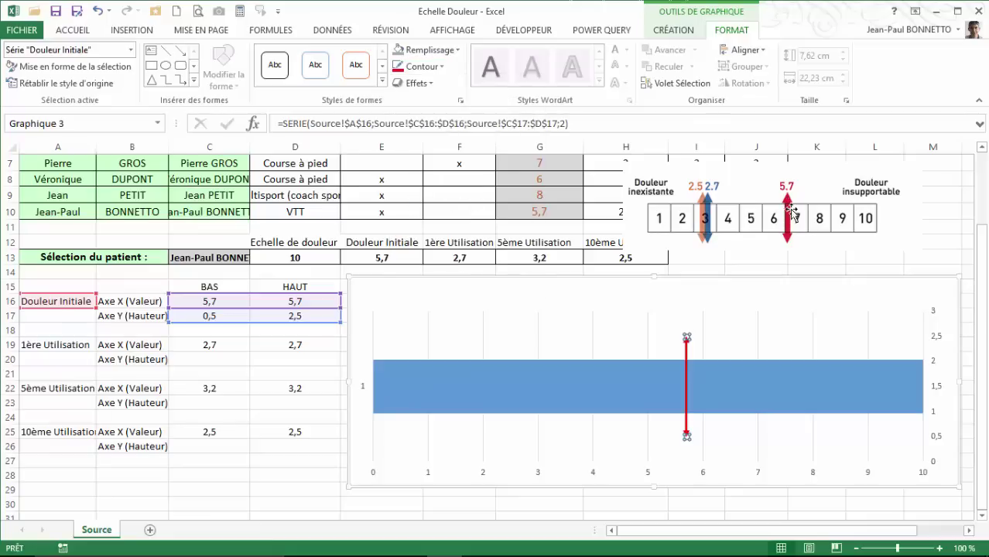
left_click(443, 68)
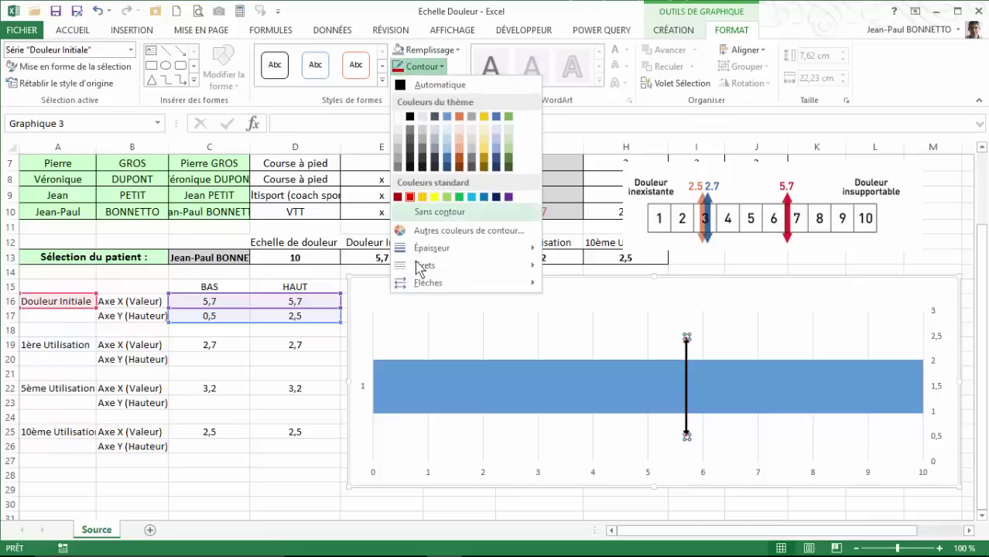
mouse_move(464, 247)
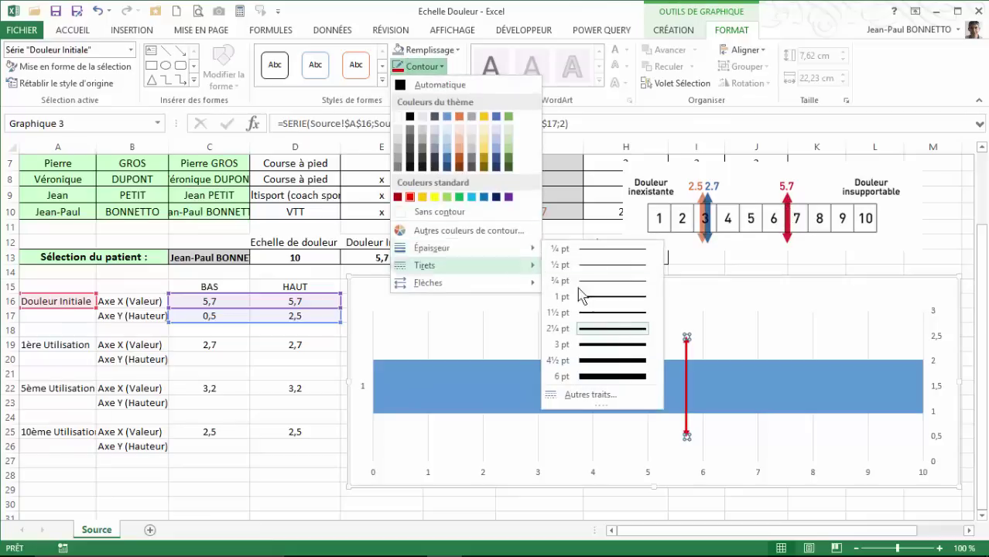
left_click(605, 362)
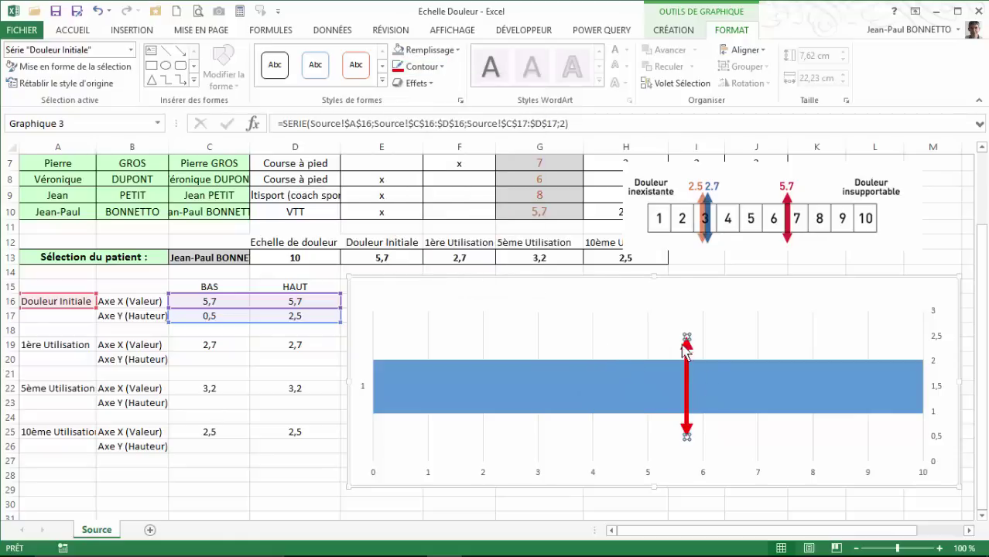
left_click(210, 316)
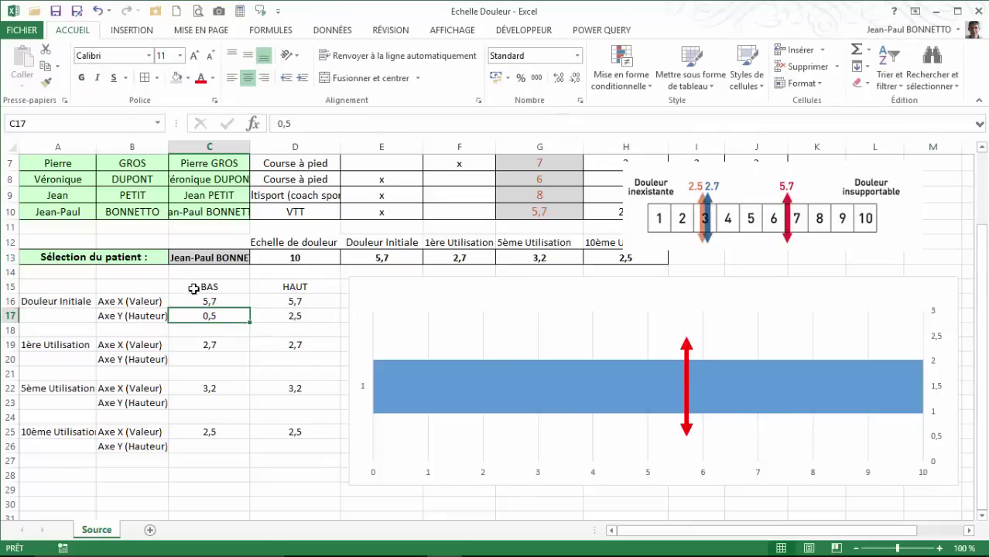
- Choose the second patient from the list in C13 to test the arrow's position in the chart
left_click(205, 258)
left_click(255, 258)
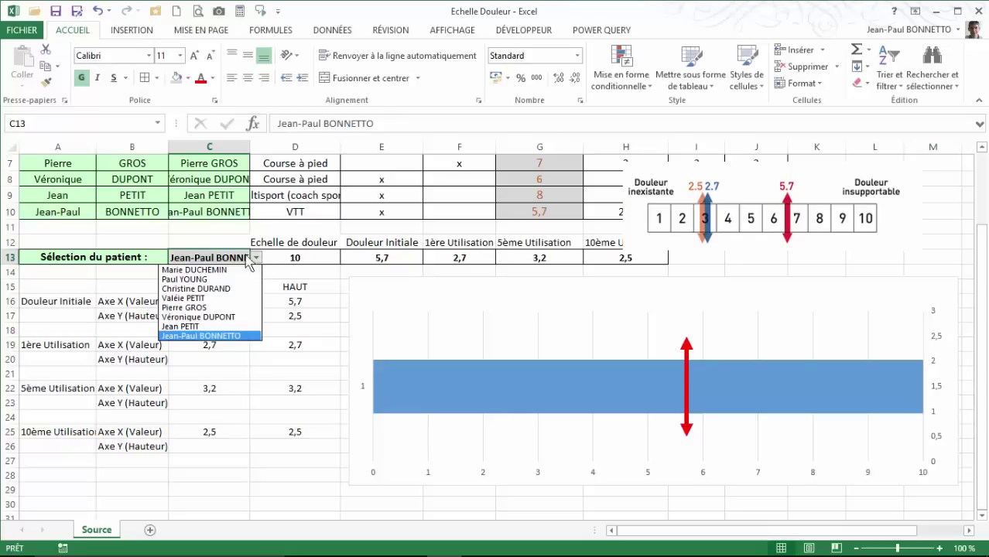
left_click(197, 280)
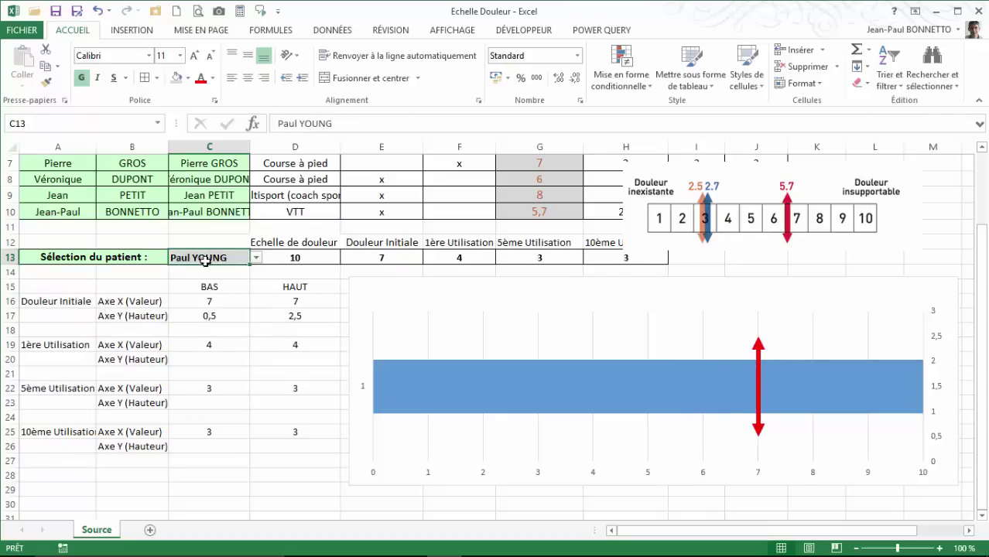
scroll(300, 216, "up", 2)
scroll(341, 240, "down", 2)
- Choose the fourth patient from the list in C13 and compare the arrow with the Douleur Initiale value in E13
left_click(256, 258)
left_click(197, 298)
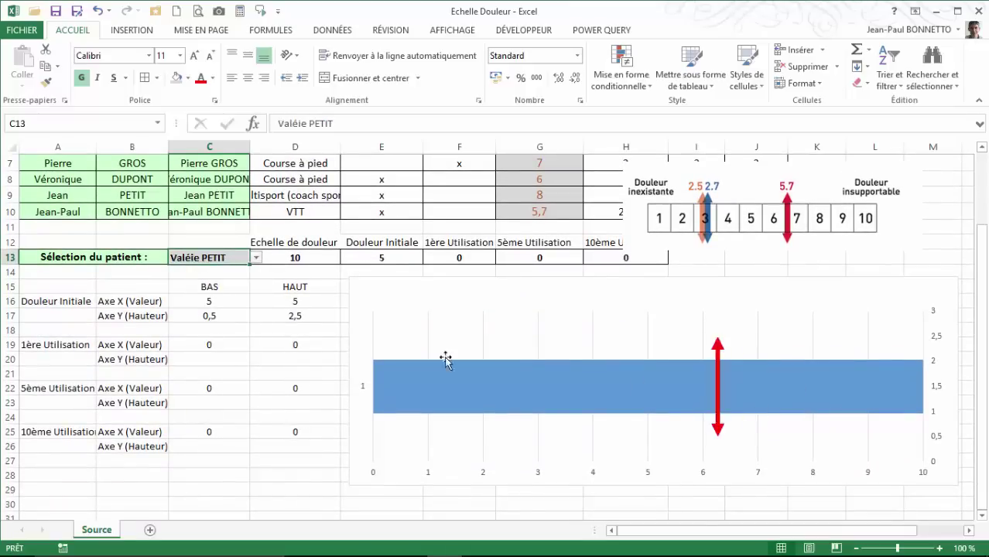
left_click(381, 259)
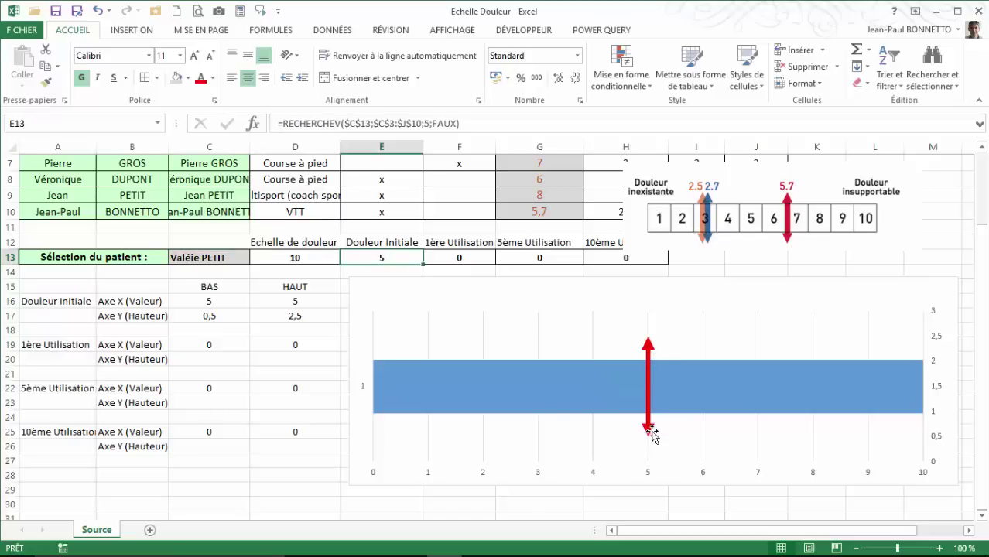
- Switch the patient selection in C13 back to the last patient in the list
left_click(226, 260)
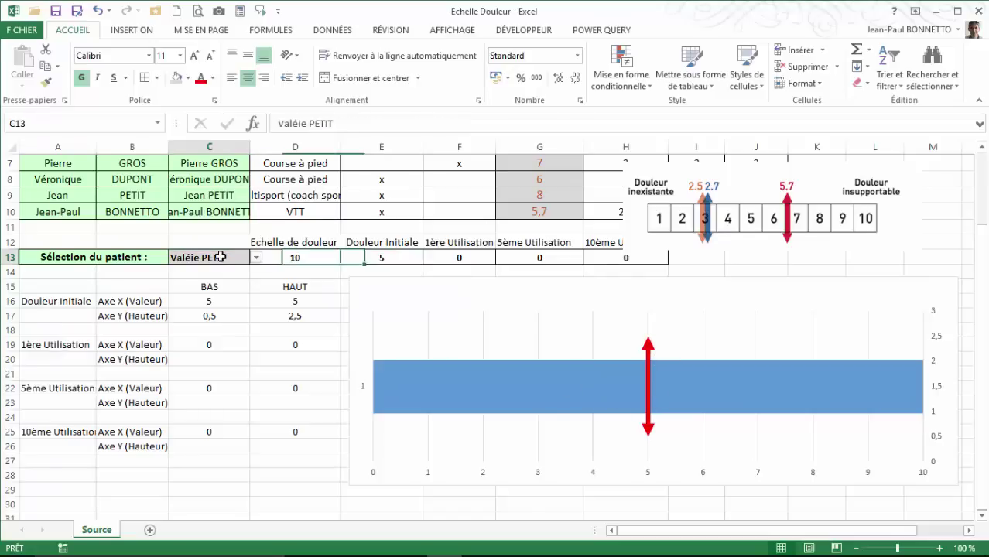
left_click(256, 258)
left_click(207, 336)
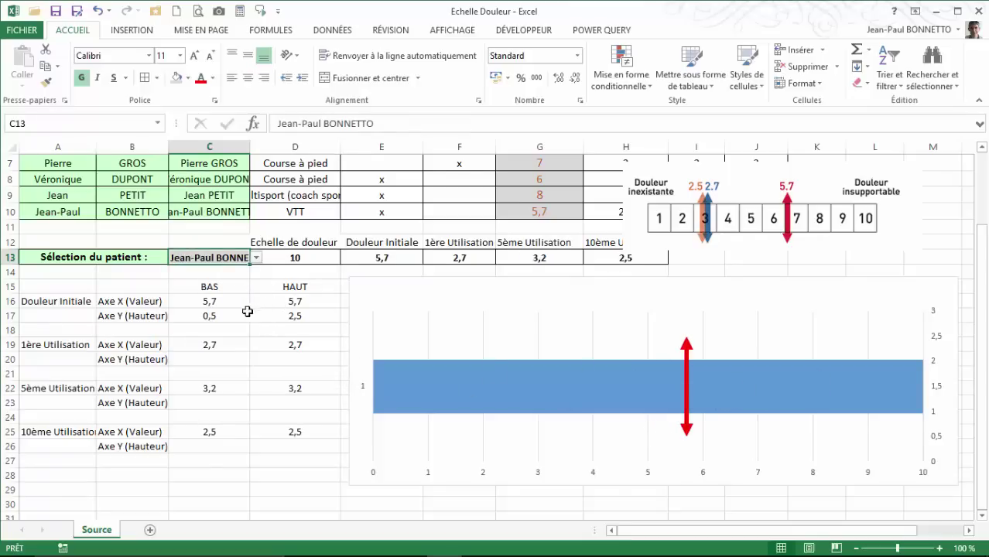
- Copy the Douleur Initiale height values in C17:D17 into the Axe Y rows starting at C20, C23 and C26
left_click_drag(210, 316, 294, 316)
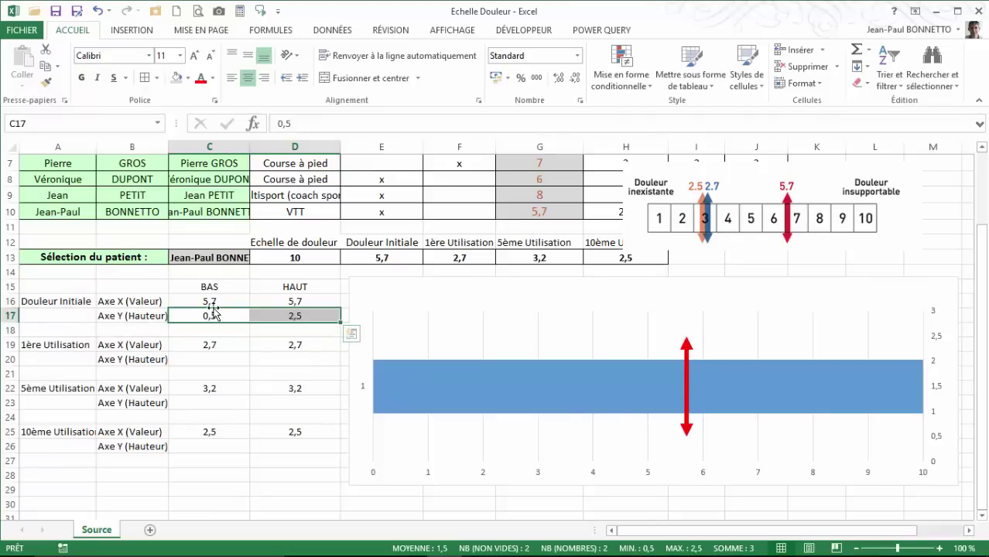
key("ctrl+c")
left_click(212, 364)
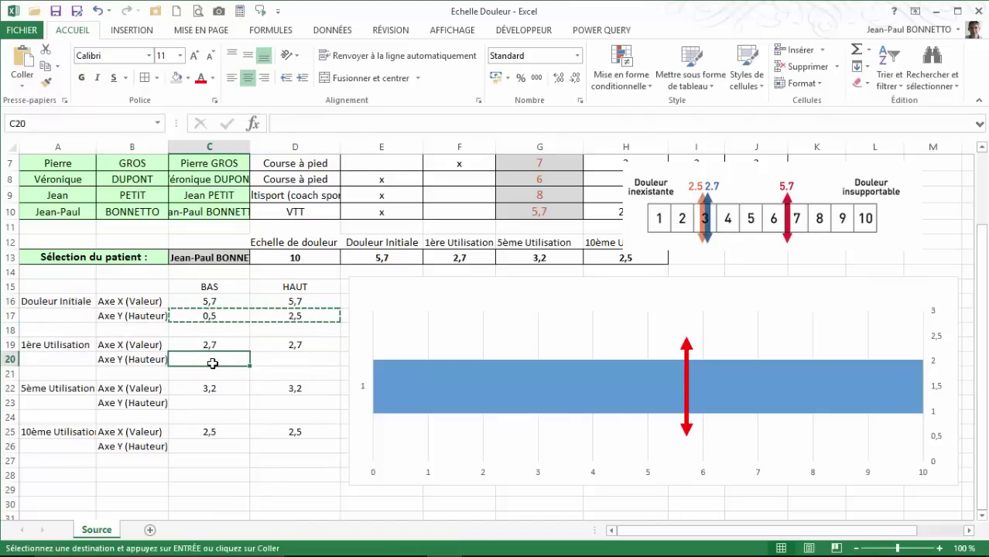
key("ctrl+v")
left_click(212, 402)
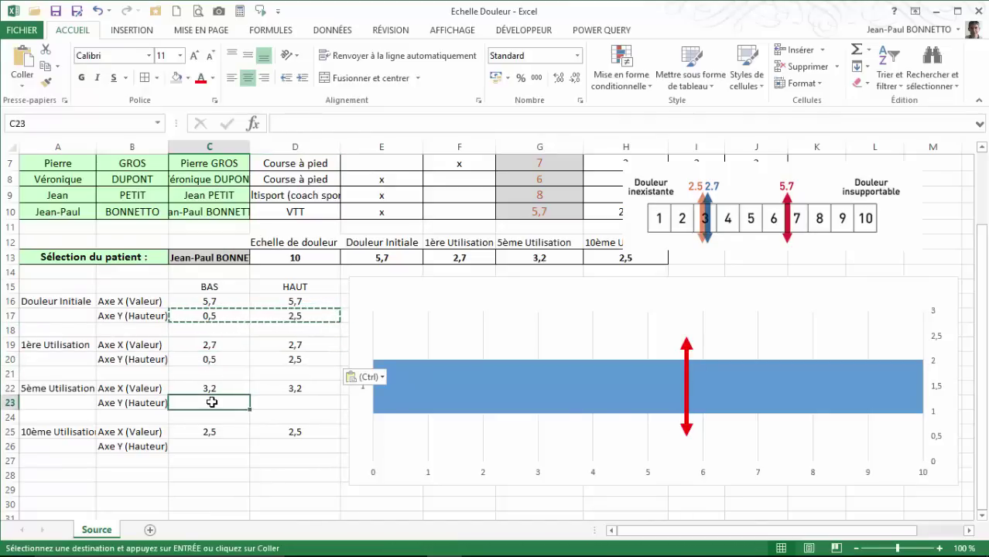
key("ctrl+v")
left_click(212, 447)
key("ctrl+v")
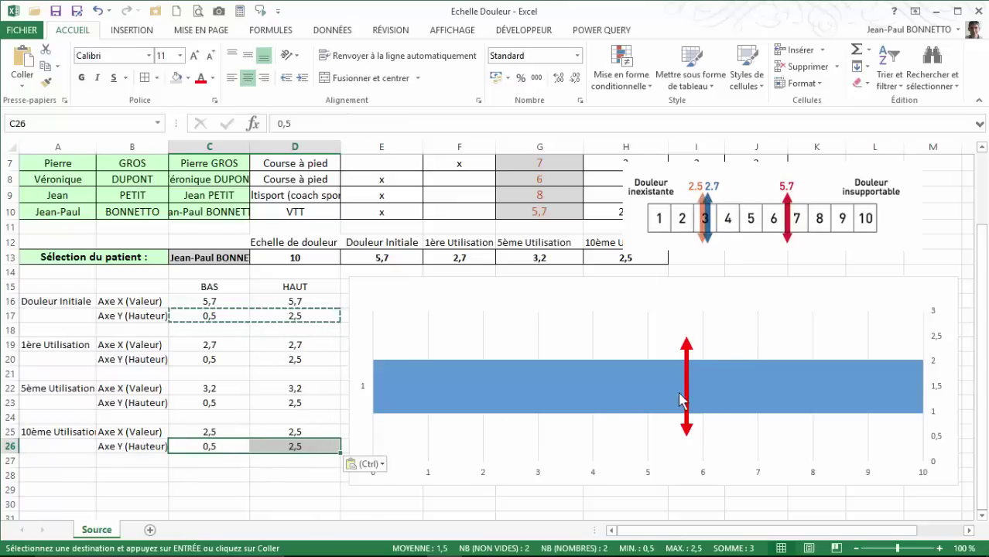
- Start a new data series in the blue bar chart, taking its name from the 1ère Utilisation cell A19
left_click(511, 288)
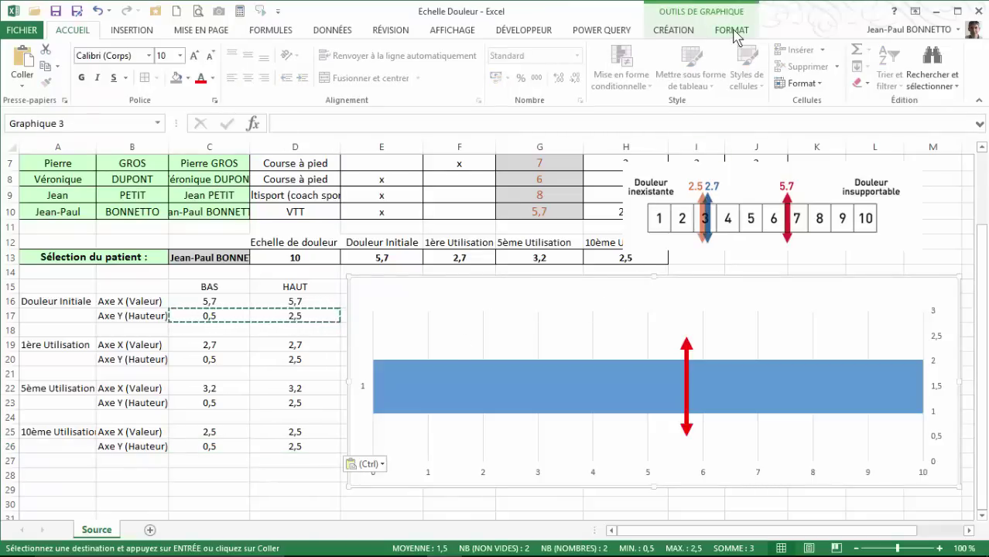
left_click(685, 31)
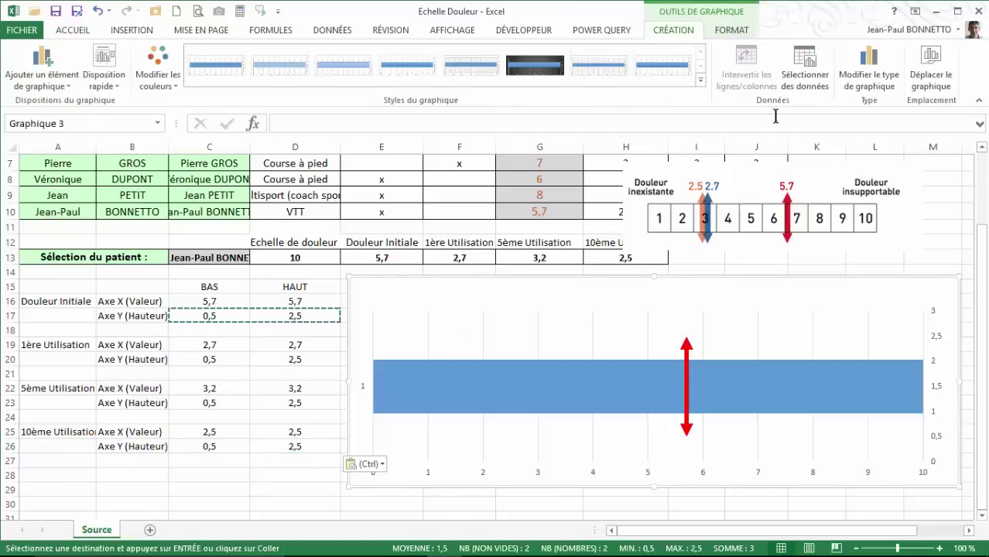
left_click(806, 72)
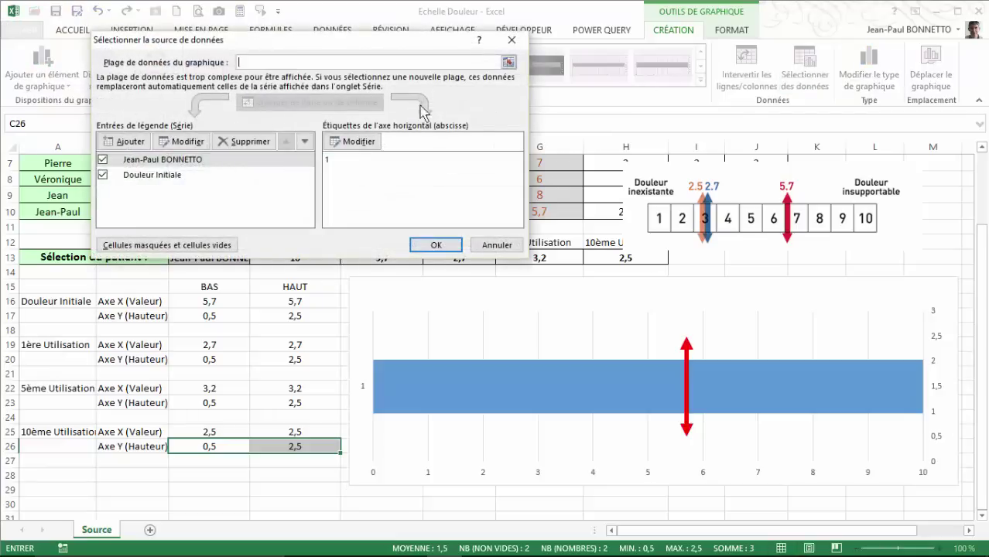
left_click(133, 144)
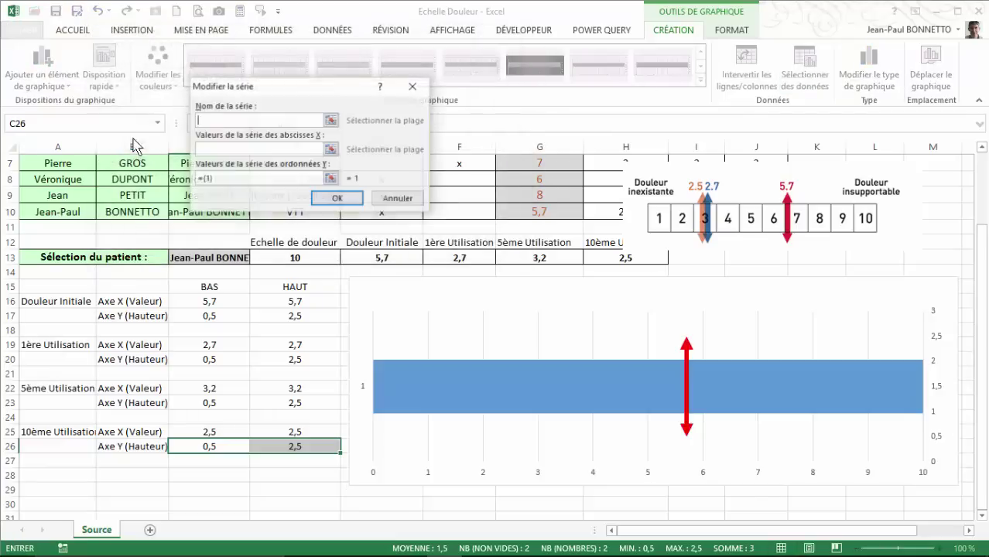
left_click_drag(337, 86, 520, 168)
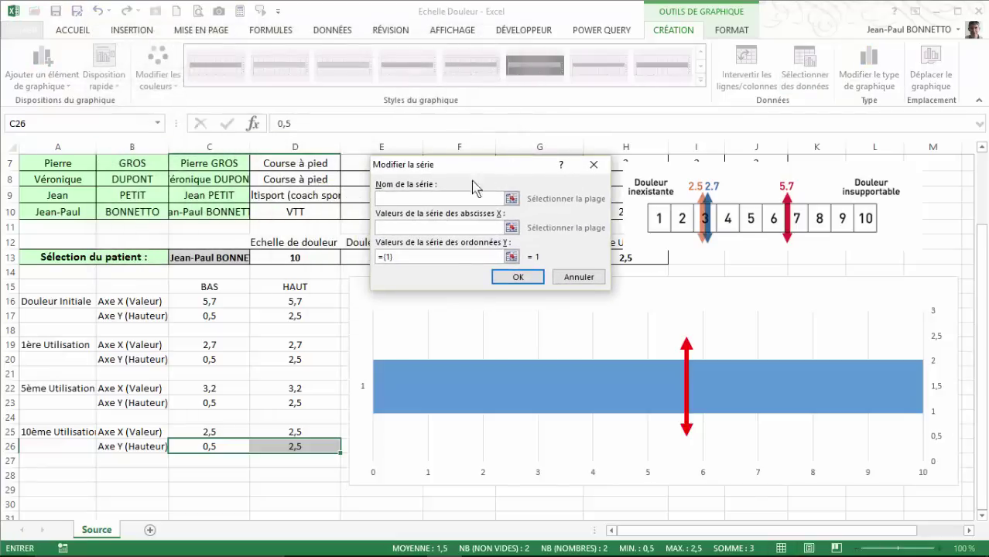
left_click(67, 343)
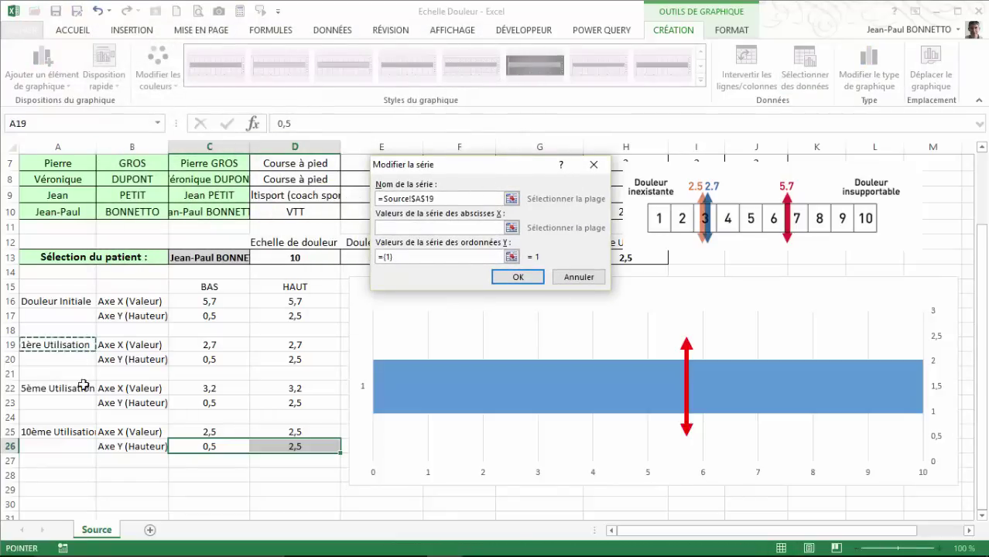
- Set the 1ère Utilisation series' X values to C19:D19 and Y values to C20:D20, and accept the data source changes
left_click(512, 229)
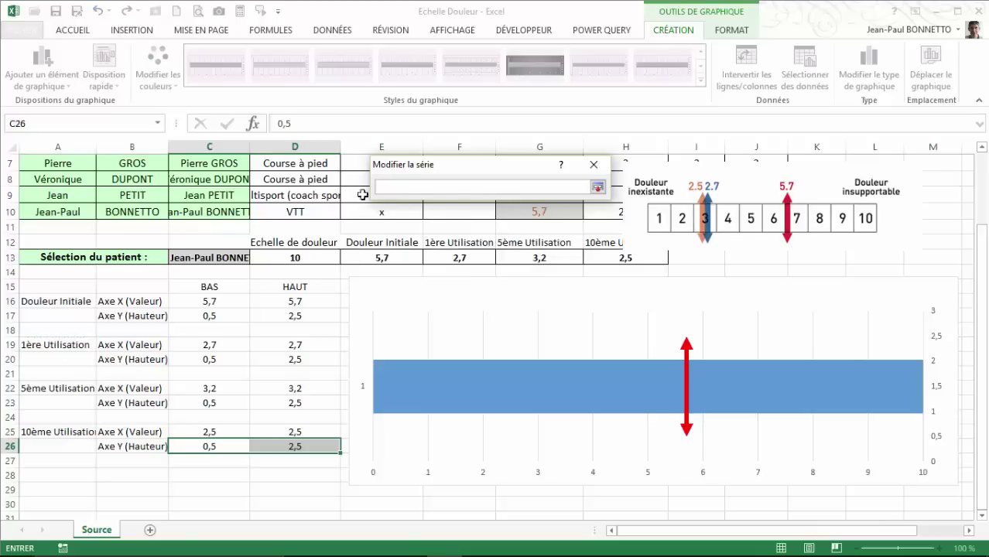
left_click_drag(209, 346, 290, 344)
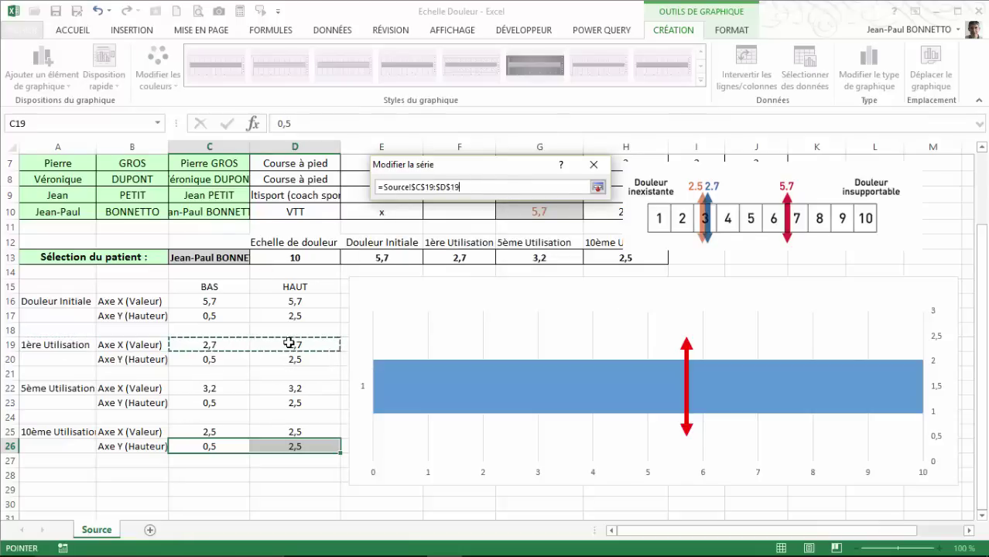
left_click(597, 187)
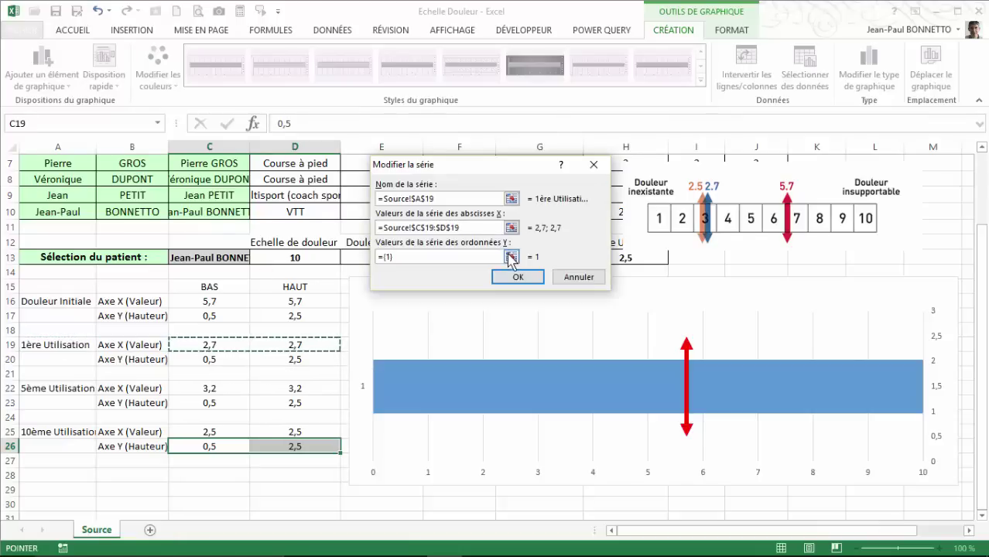
left_click(512, 257)
left_click_drag(200, 359, 298, 360)
left_click(598, 188)
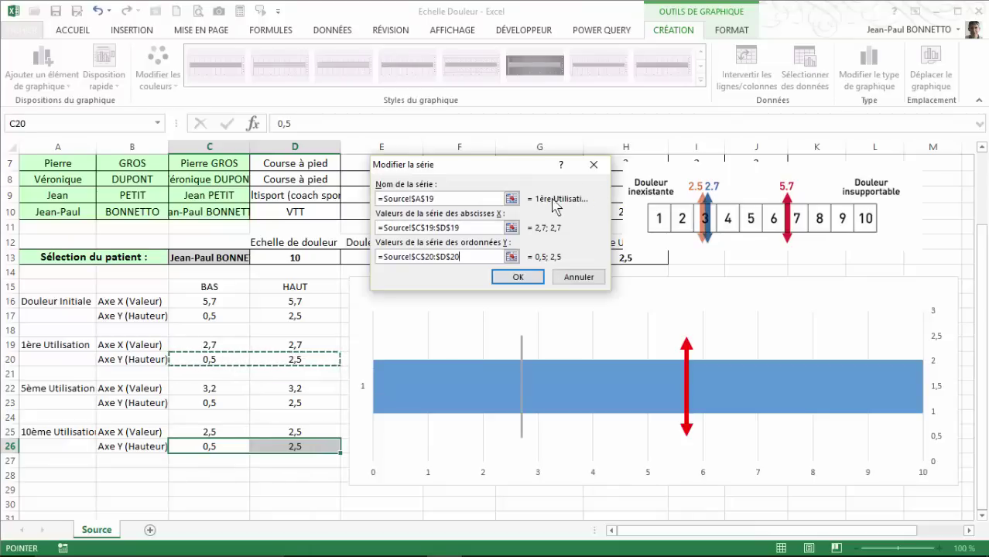
left_click(517, 279)
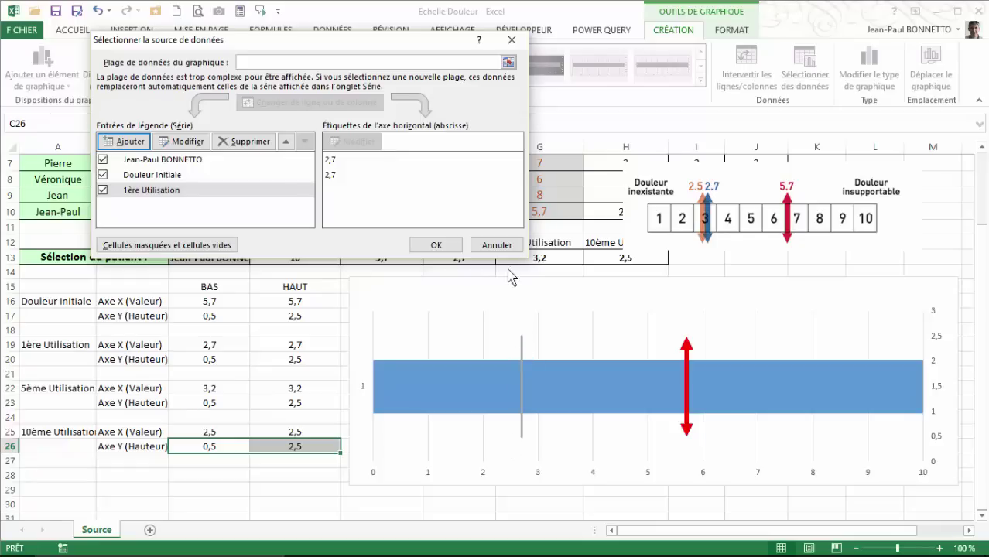
left_click(436, 244)
- Colour the outline of the 1ère Utilisation line in the chart Bleu, Accentuation5, plus sombre 50 %
left_click(522, 350)
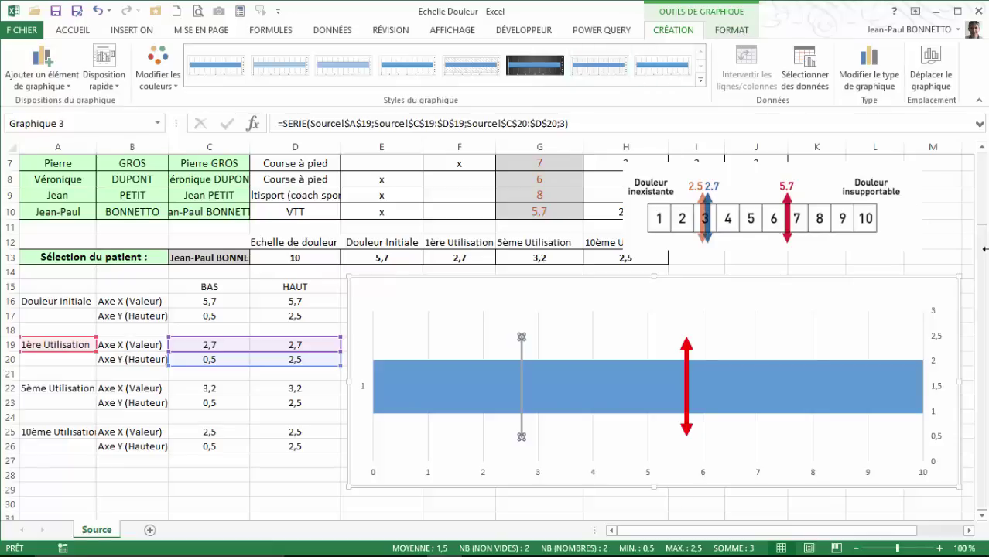
left_click_drag(982, 317, 983, 274)
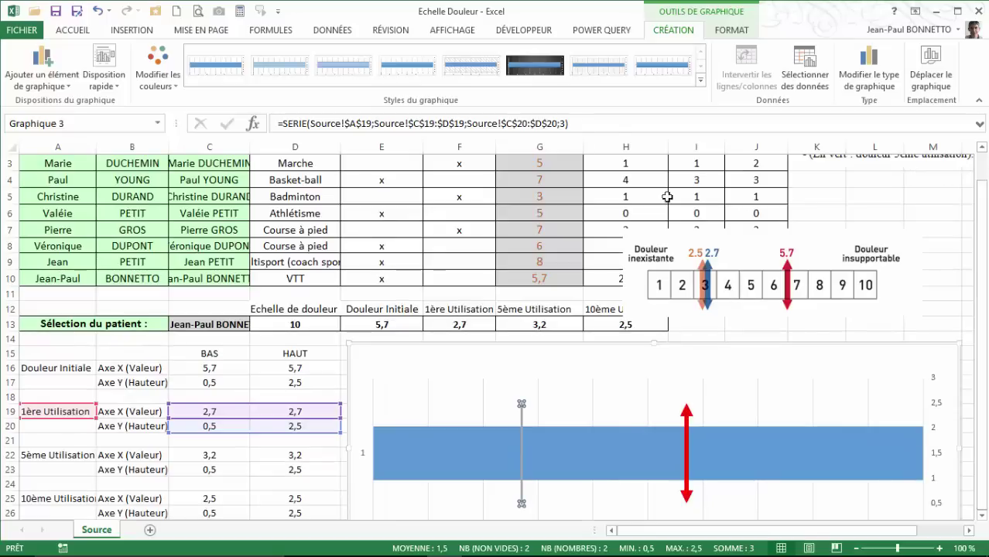
left_click(730, 33)
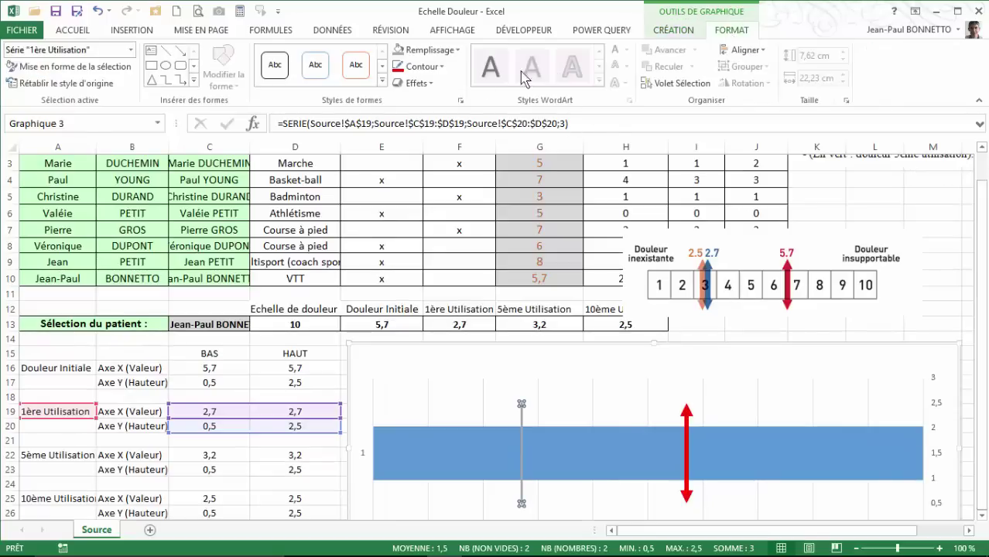
left_click(432, 66)
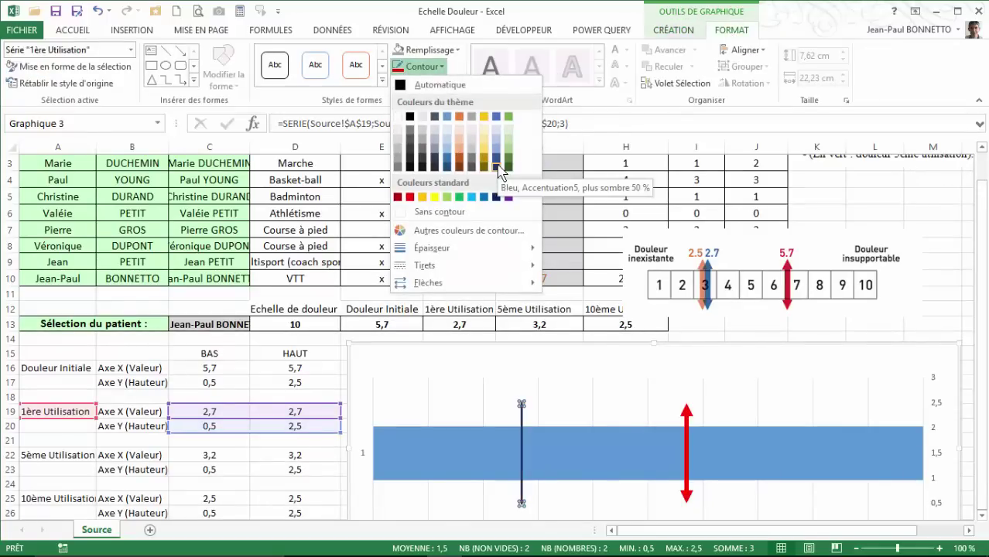
- Give the 1ère Utilisation line solid arrowheads at both ends and a thickness of 4½ pt
left_click(421, 67)
mouse_move(436, 284)
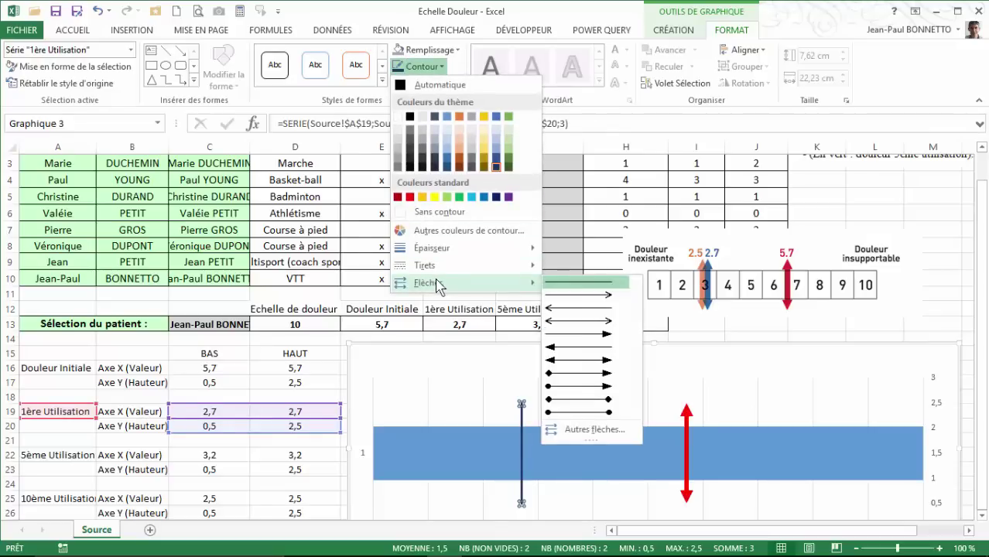
left_click(586, 374)
left_click(445, 68)
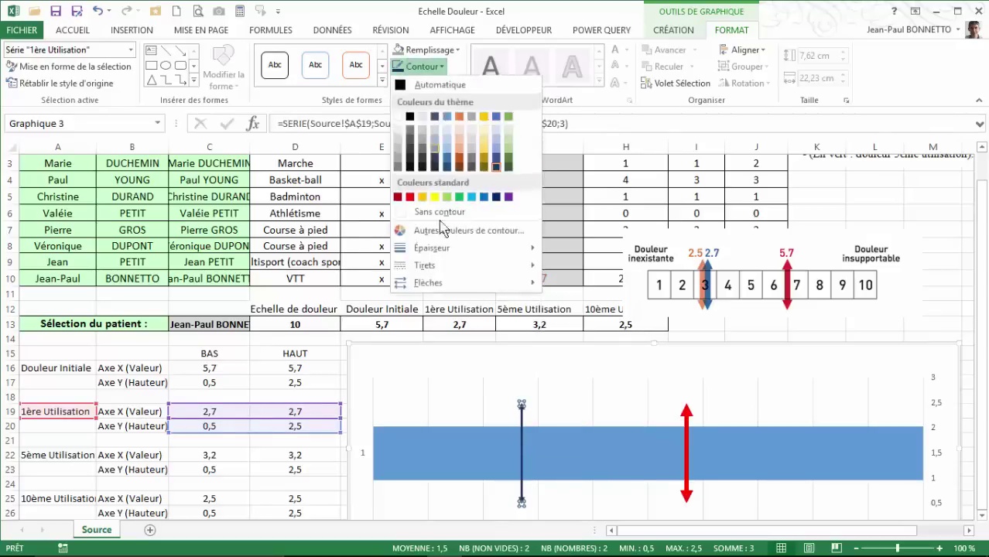
mouse_move(445, 248)
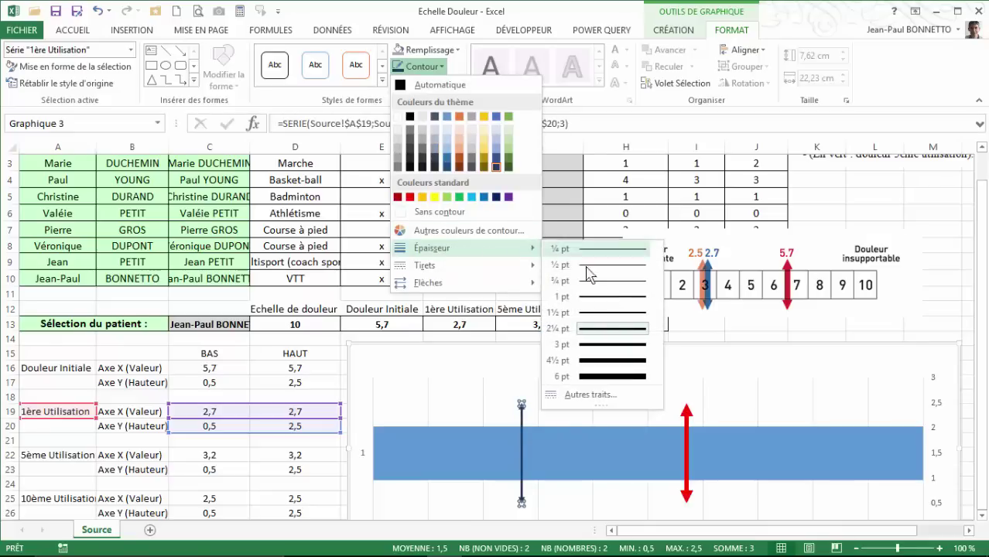
left_click(617, 361)
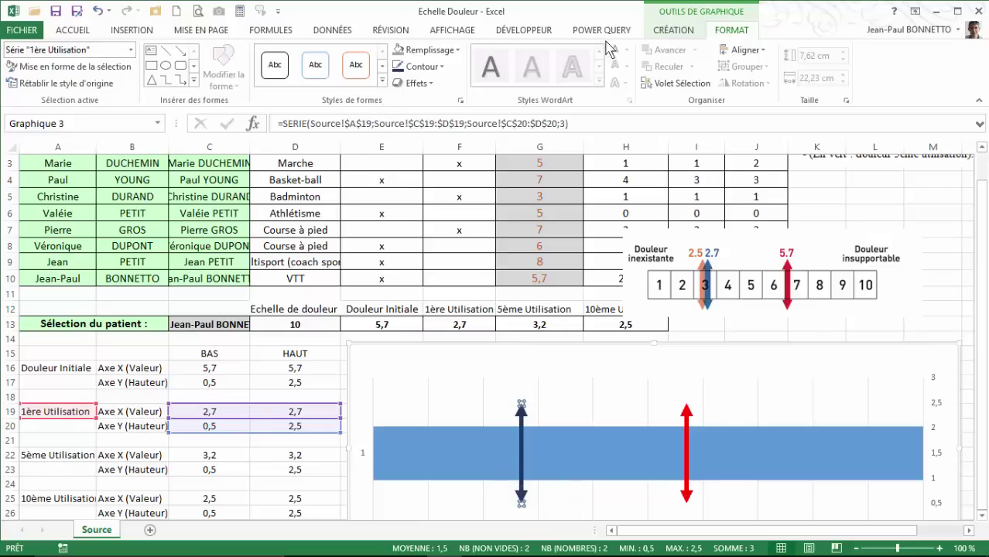
- Start another data series in the chart, taking its name from the 5ème Utilisation cell A22
left_click(526, 348)
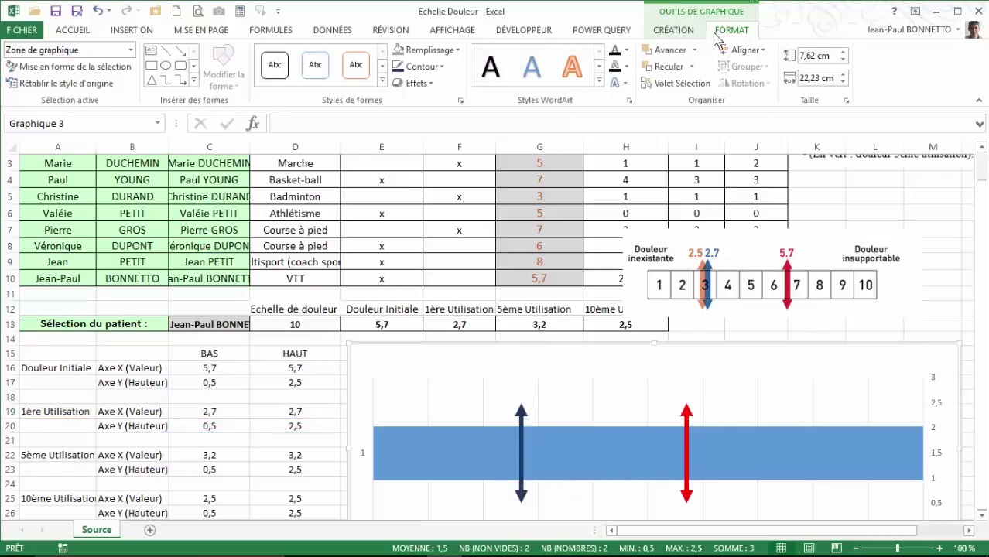
left_click(673, 29)
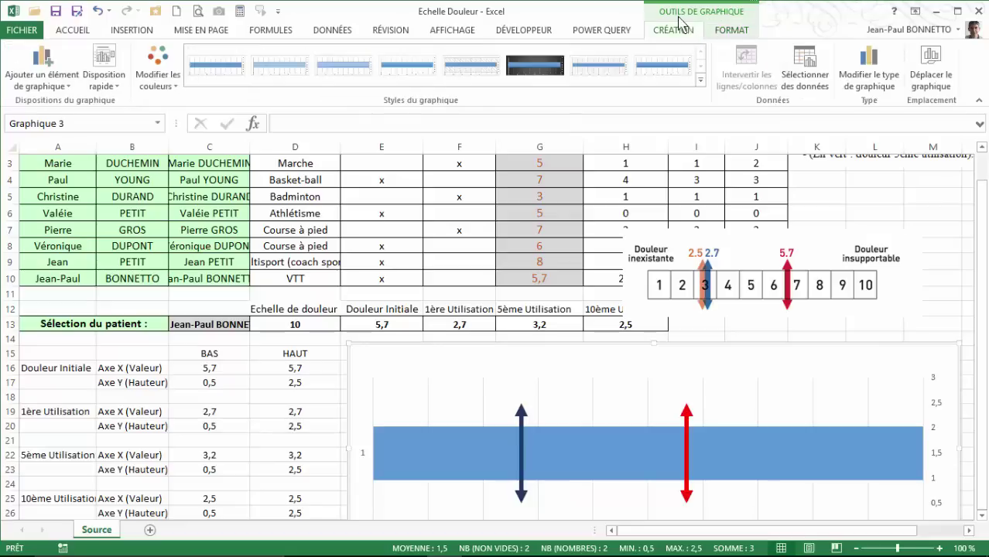
left_click(805, 71)
left_click(124, 139)
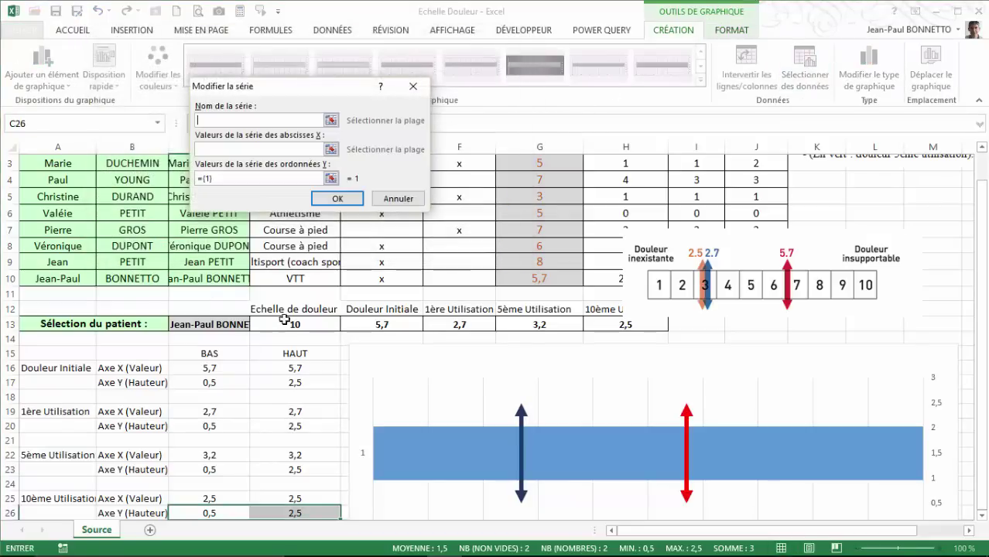
left_click(62, 455)
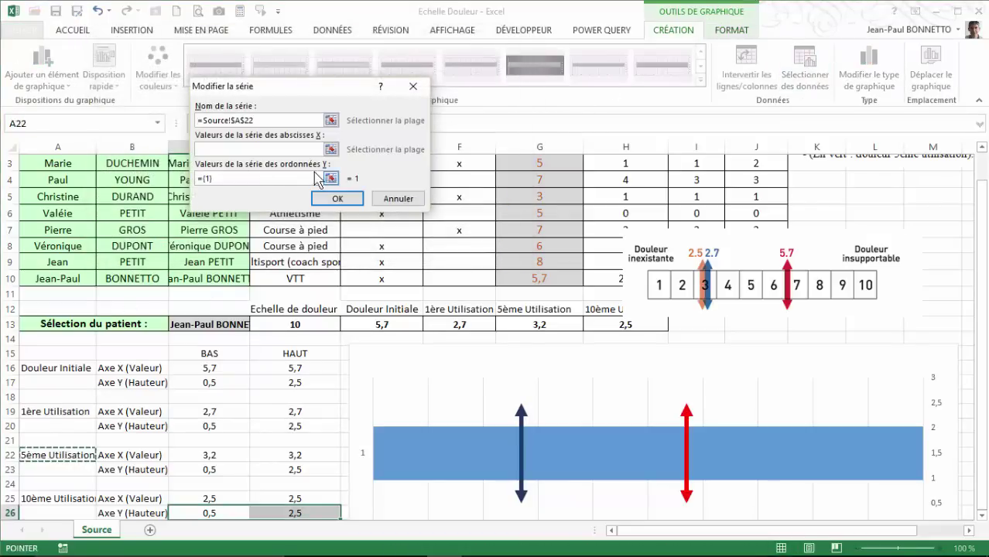
- Set the 5ème Utilisation series' X values to C22:D22 and Y values to C23:D23, and add it to the chart
left_click(332, 149)
left_click_drag(202, 452, 288, 455)
left_click(418, 109)
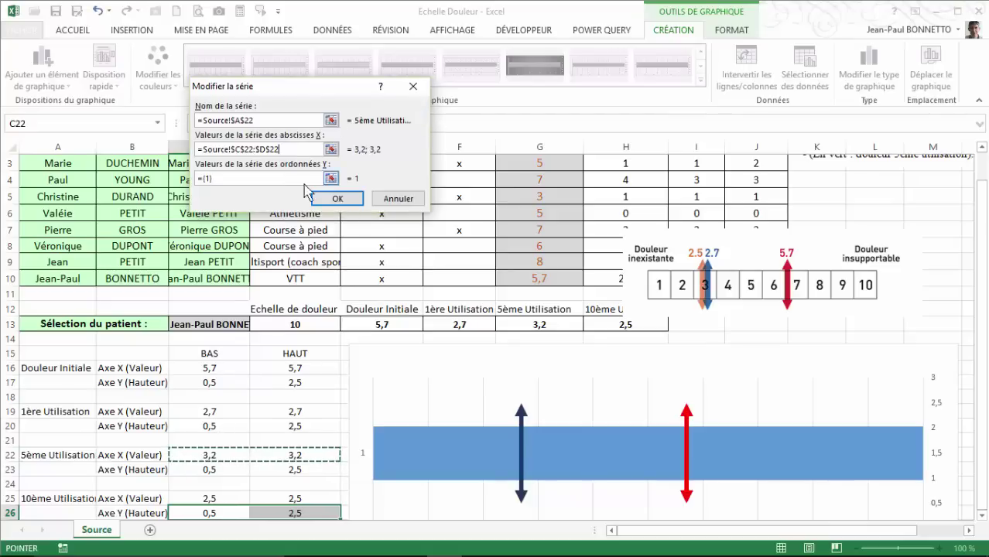
left_click(331, 188)
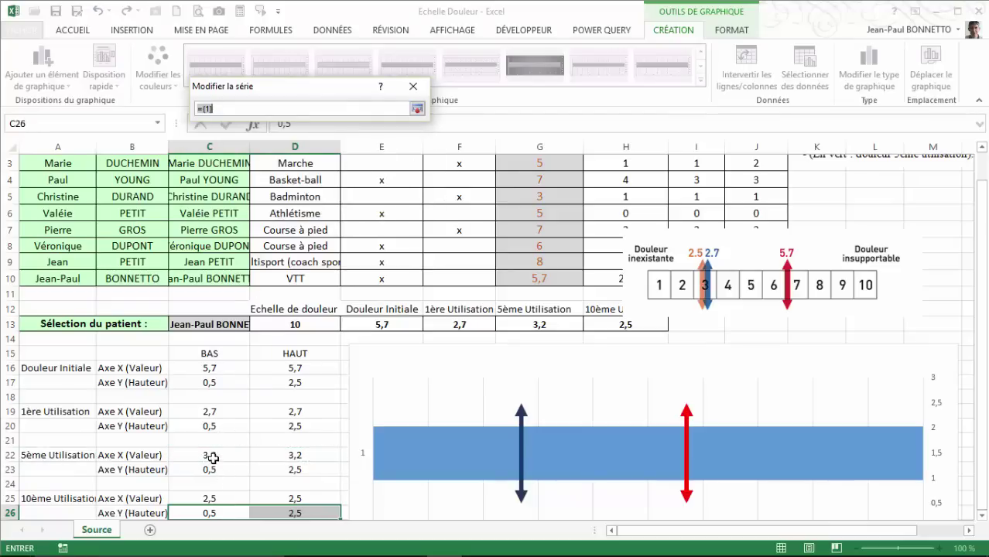
left_click_drag(213, 474, 294, 469)
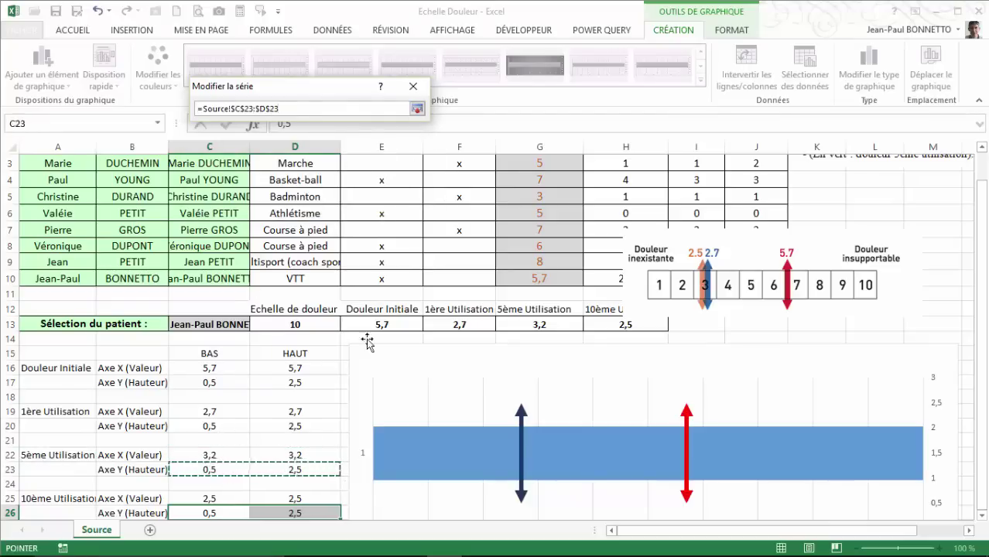
left_click(418, 109)
left_click(355, 200)
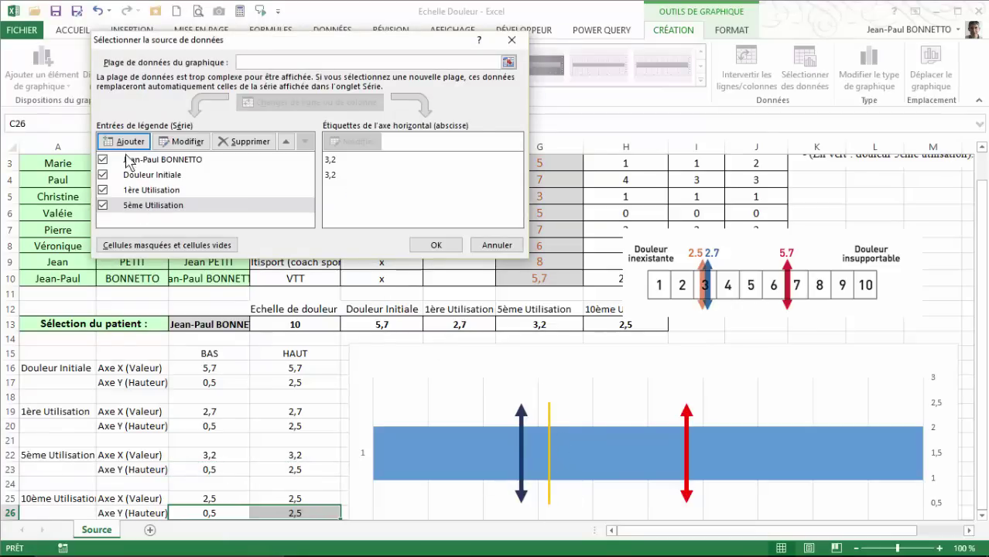
- Start another chart data series named from the 10ème Utilisation cell A25, with C25:D25 as its X values
left_click(126, 142)
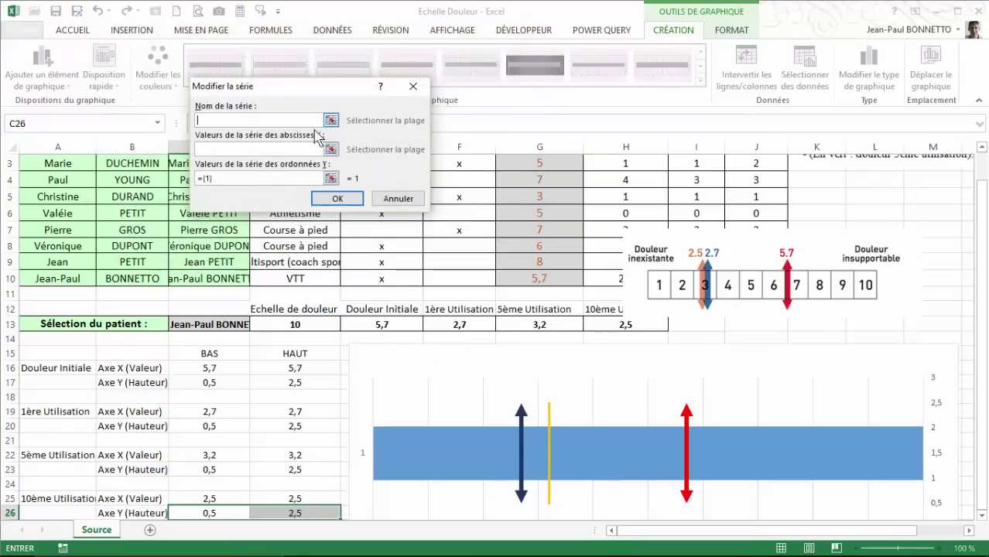
left_click(35, 498)
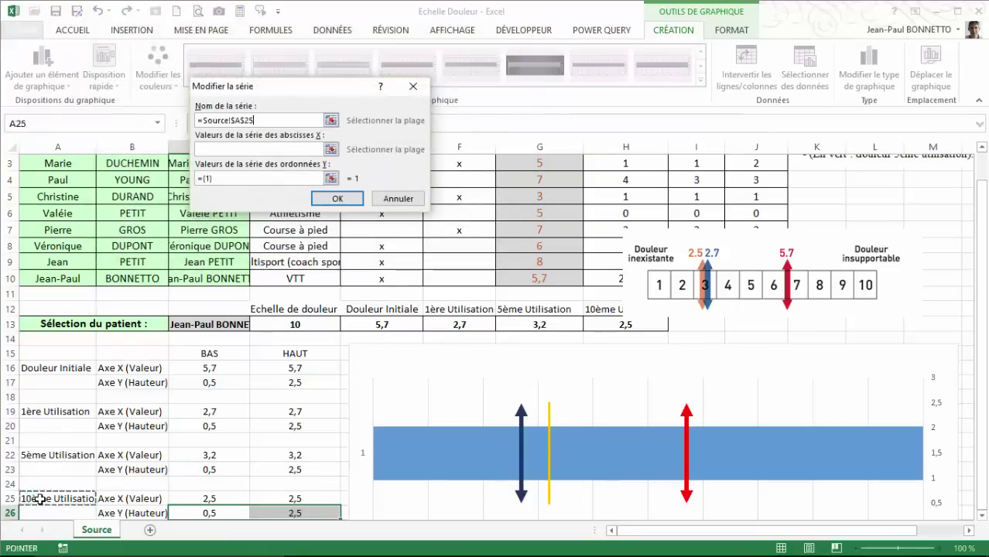
left_click(331, 149)
left_click(207, 499)
left_click_drag(208, 499, 276, 499)
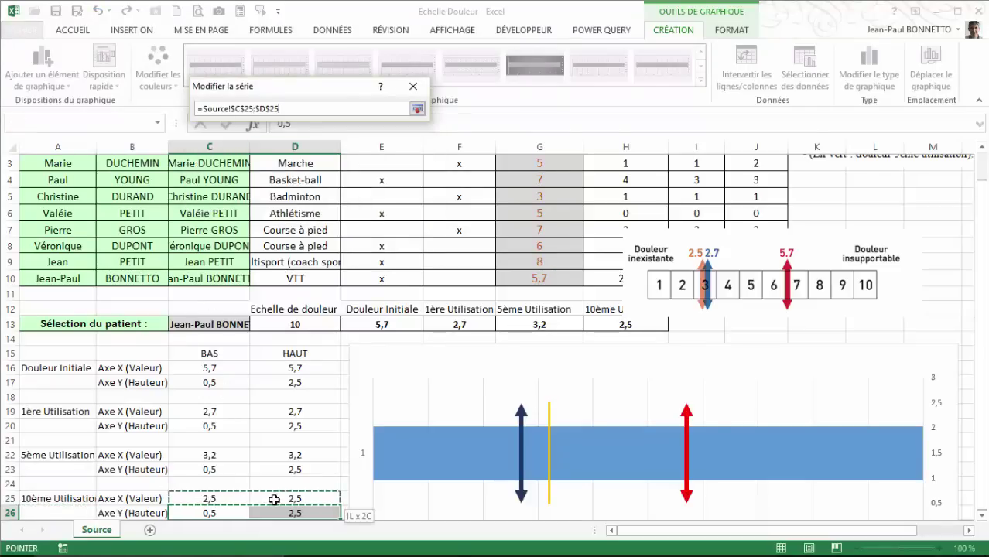
left_click(417, 108)
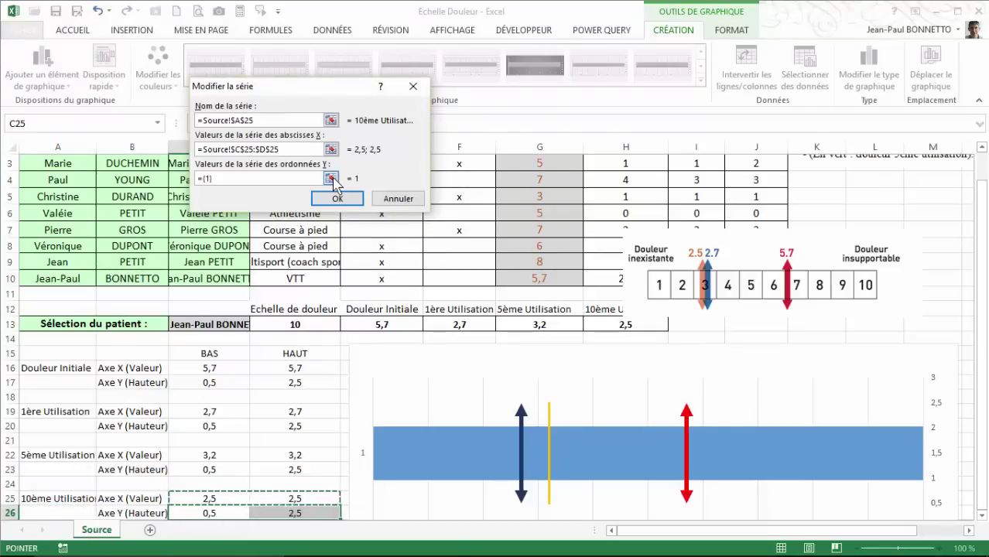
- Set the 10ème Utilisation series' Y values to C26:D26 and add it to the chart
left_click(331, 178)
left_click_drag(199, 514, 280, 513)
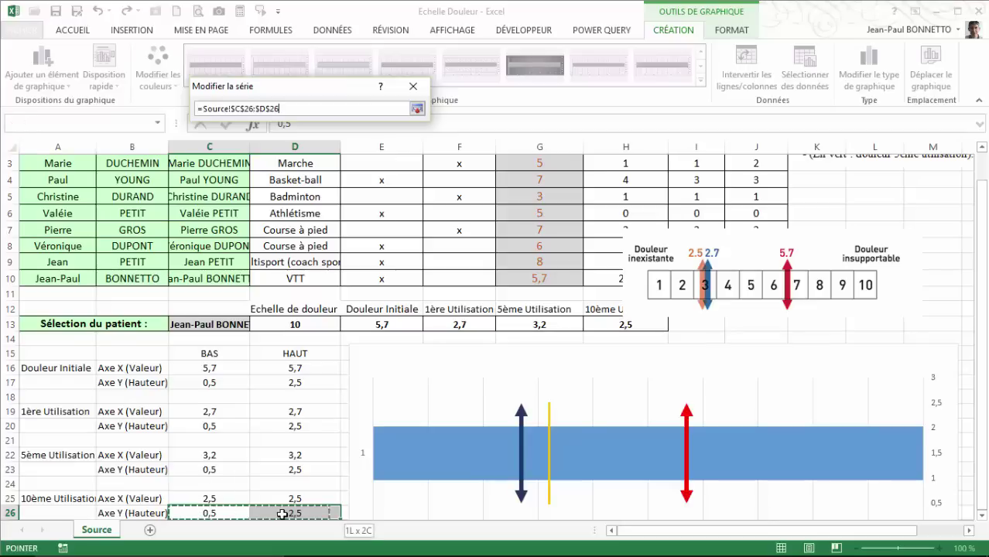
left_click(417, 108)
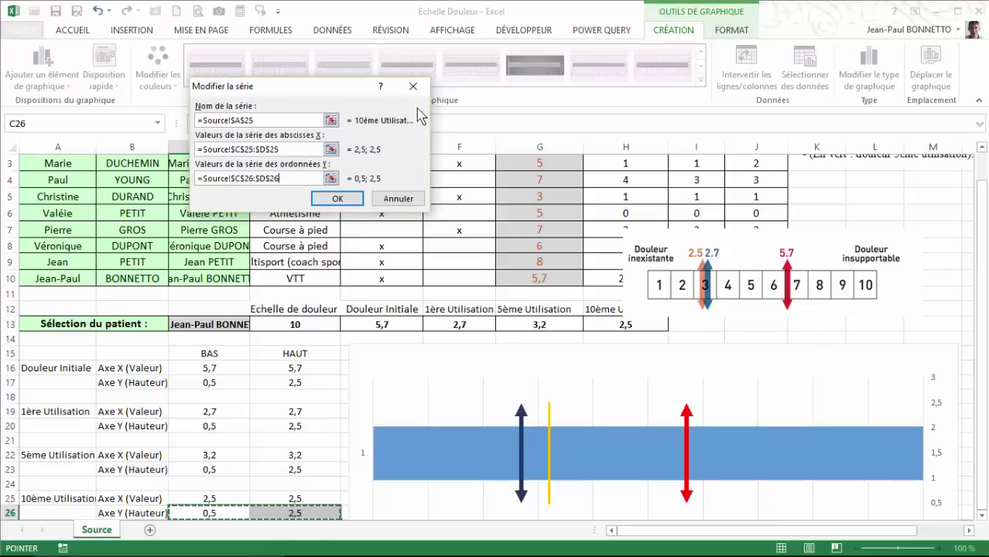
left_click(341, 199)
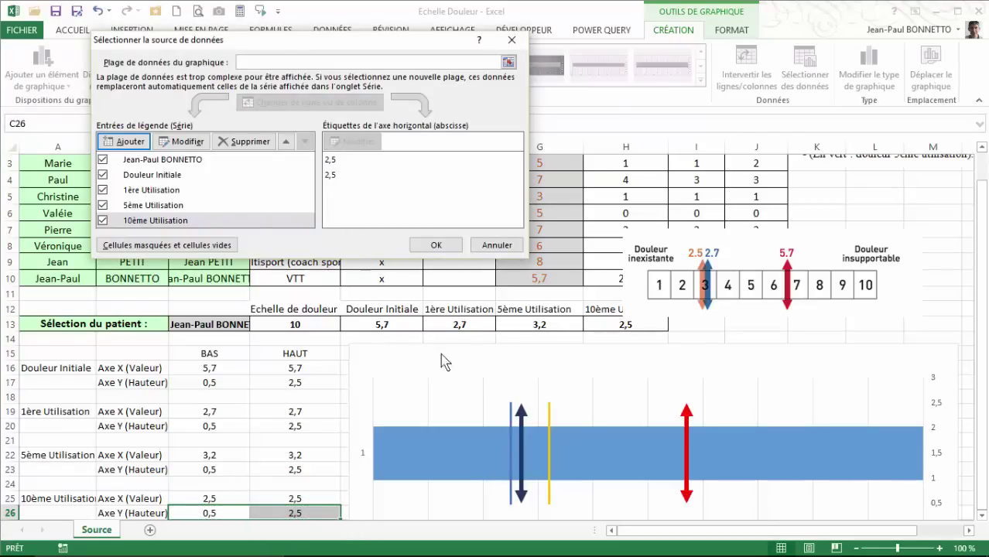
left_click(436, 245)
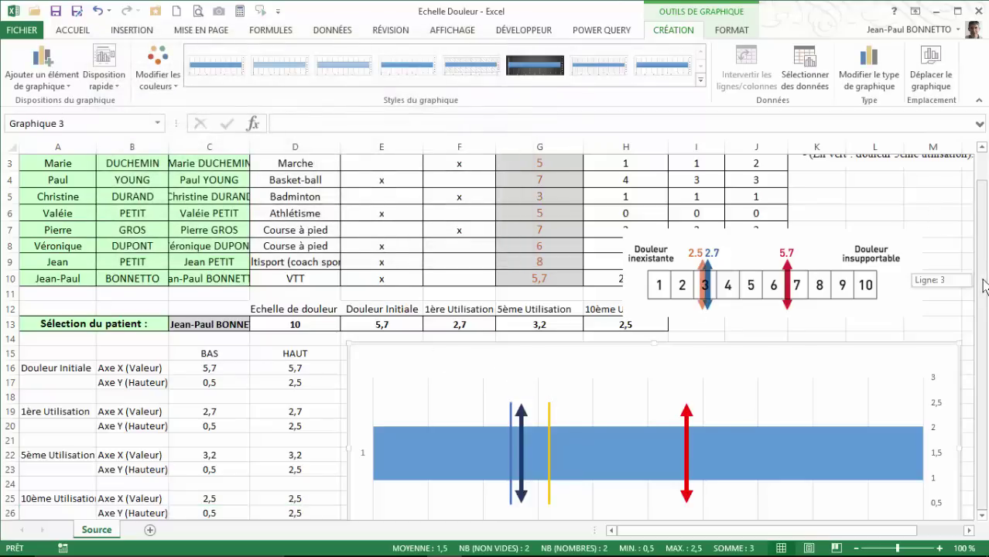
- Move the colour-legend text image slightly down so its arrow colour notes stay in view above the chart
scroll(972, 280, "up", 3)
left_click(772, 233)
left_click_drag(772, 233, 733, 234)
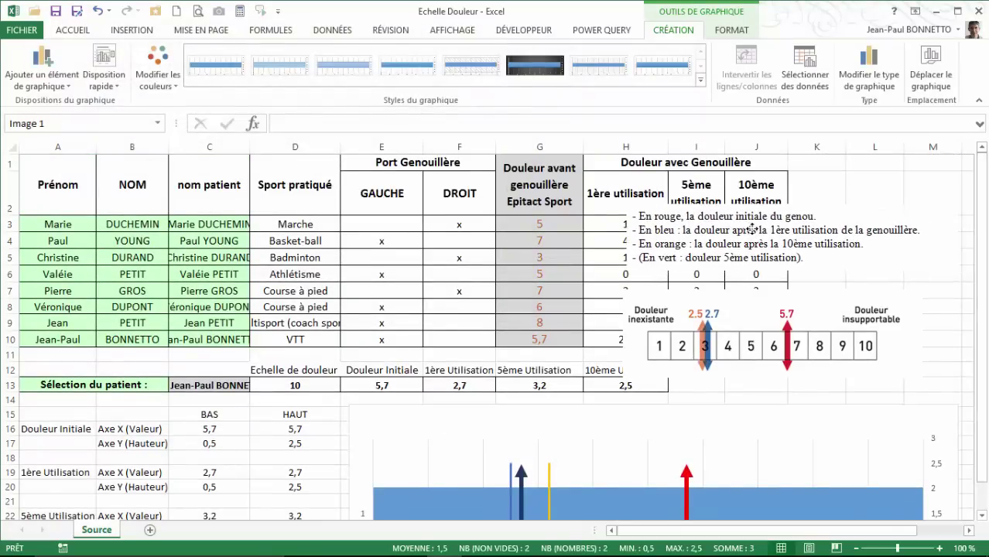
left_click_drag(982, 250, 985, 290)
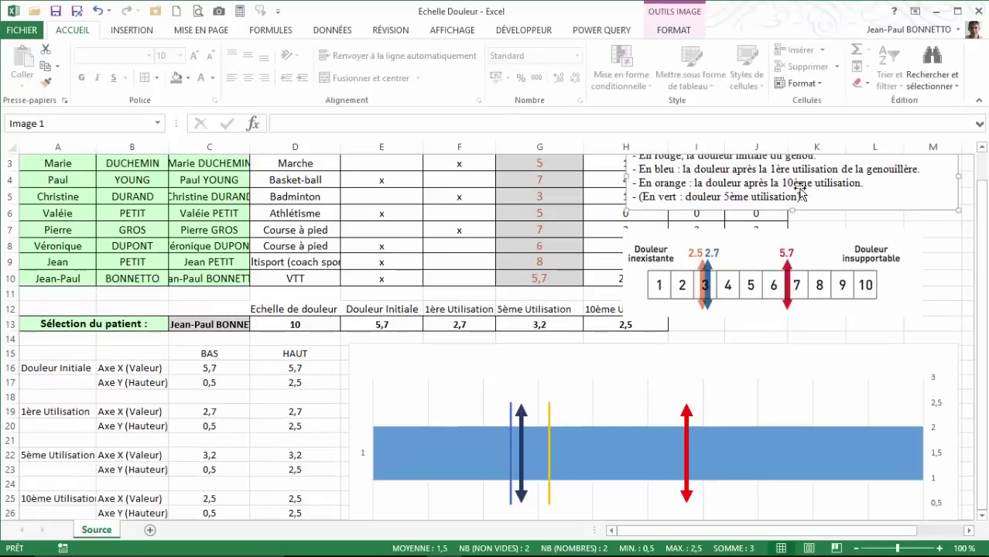
left_click_drag(796, 186, 786, 196)
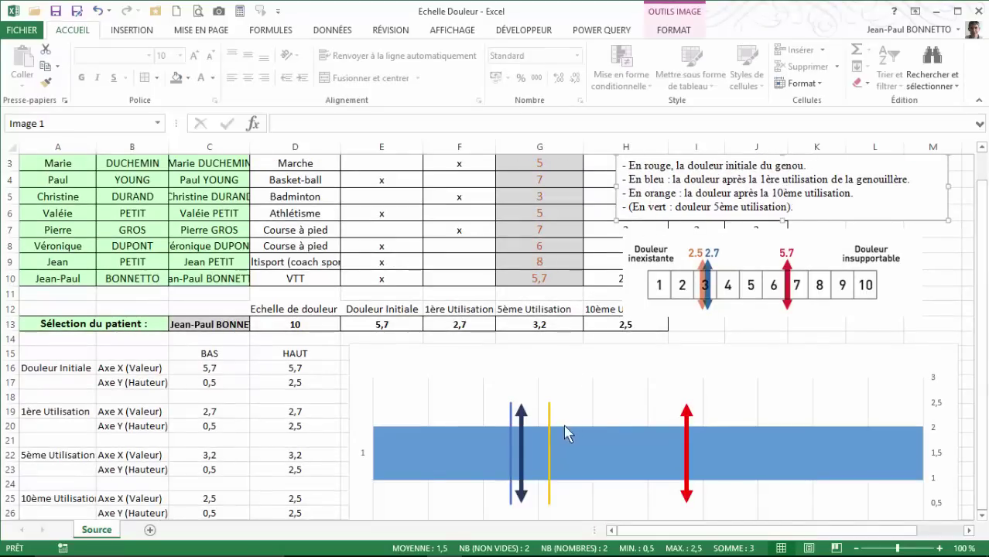
- Colour the outline of the 10ème Utilisation line in the chart with the orange theme colour
left_click(511, 433)
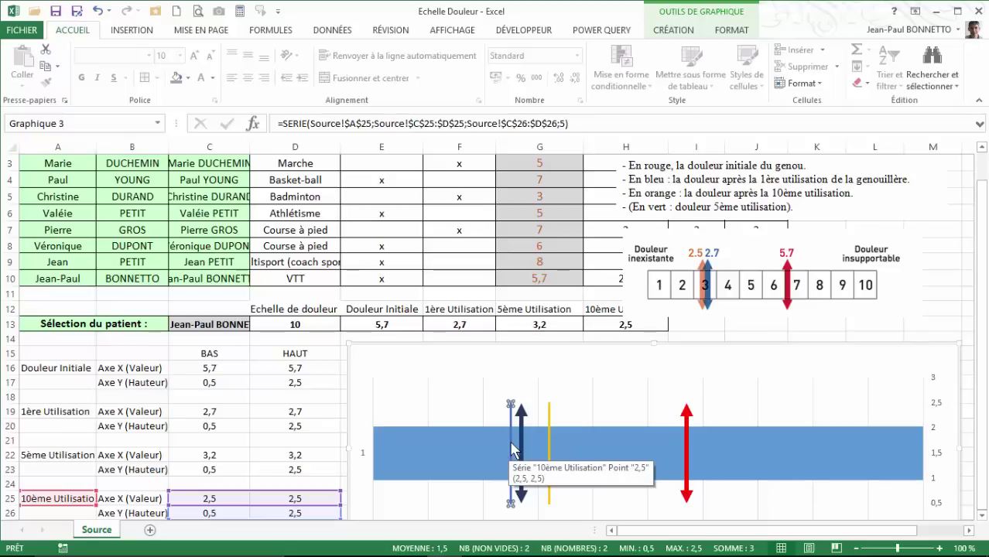
left_click(733, 33)
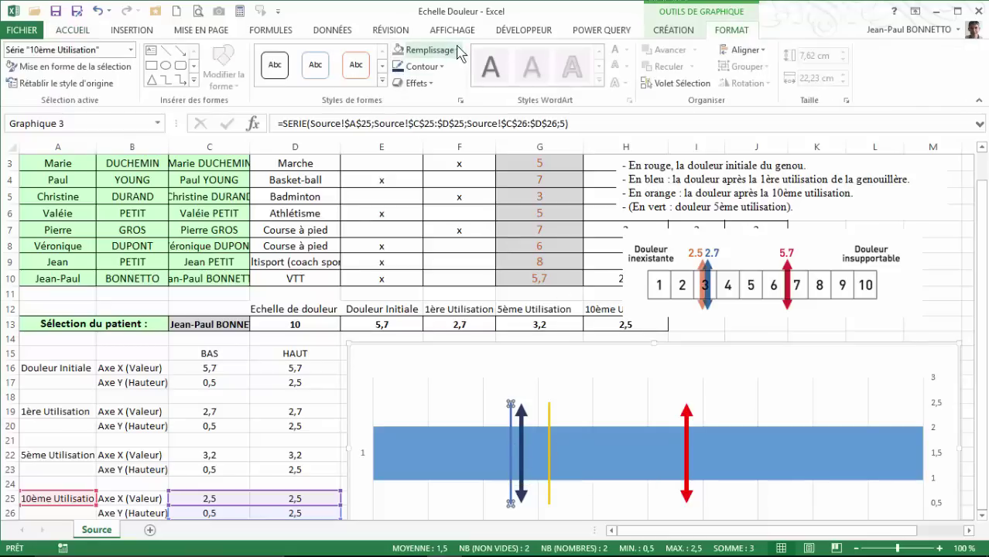
left_click(446, 68)
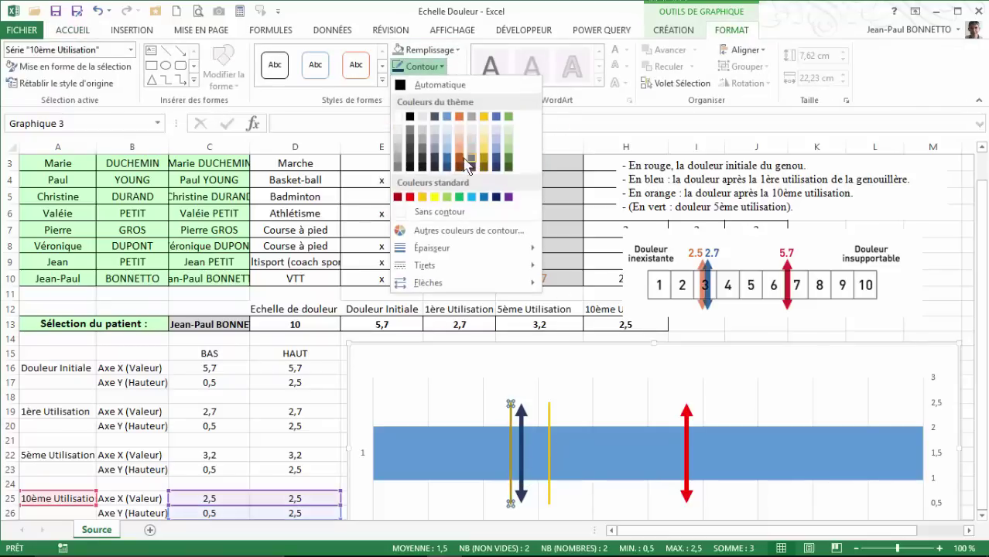
key("Escape")
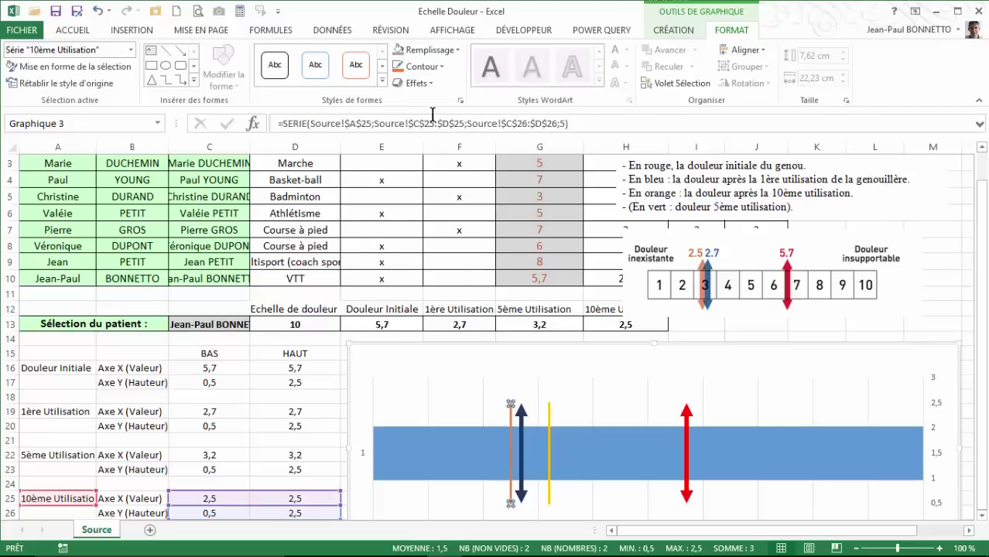
- Give the 10ème Utilisation line solid arrowheads at both ends and a thickness of 4½ pt
left_click(418, 67)
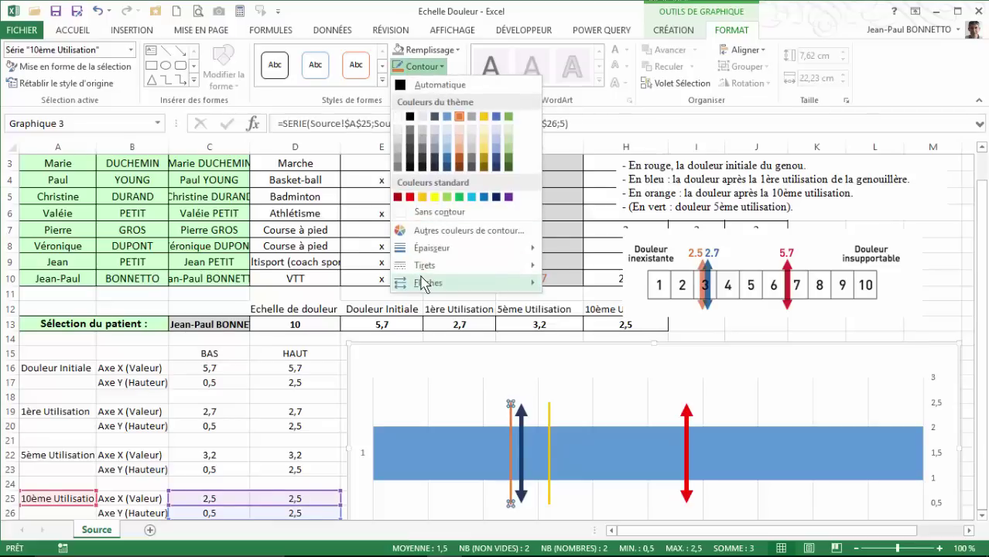
mouse_move(468, 283)
left_click(570, 361)
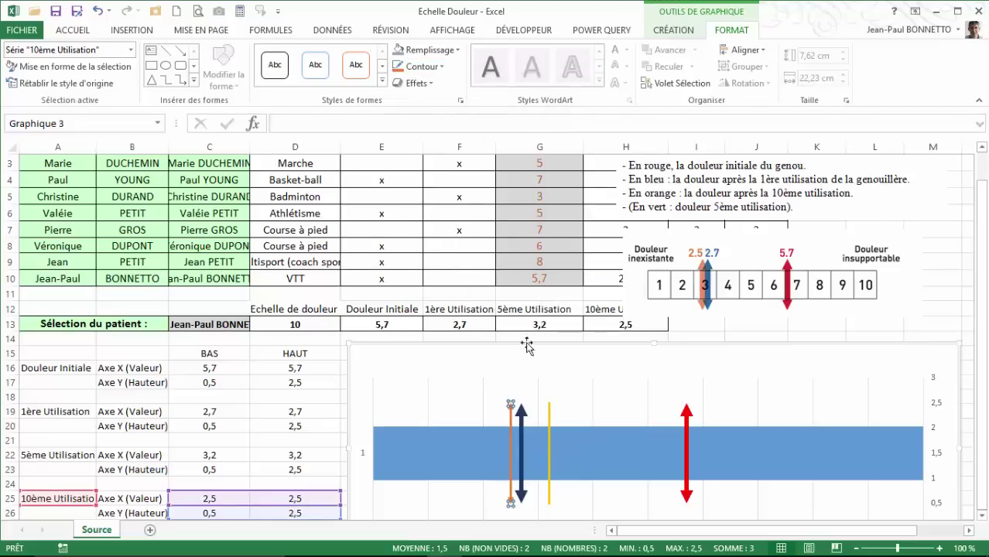
left_click(437, 68)
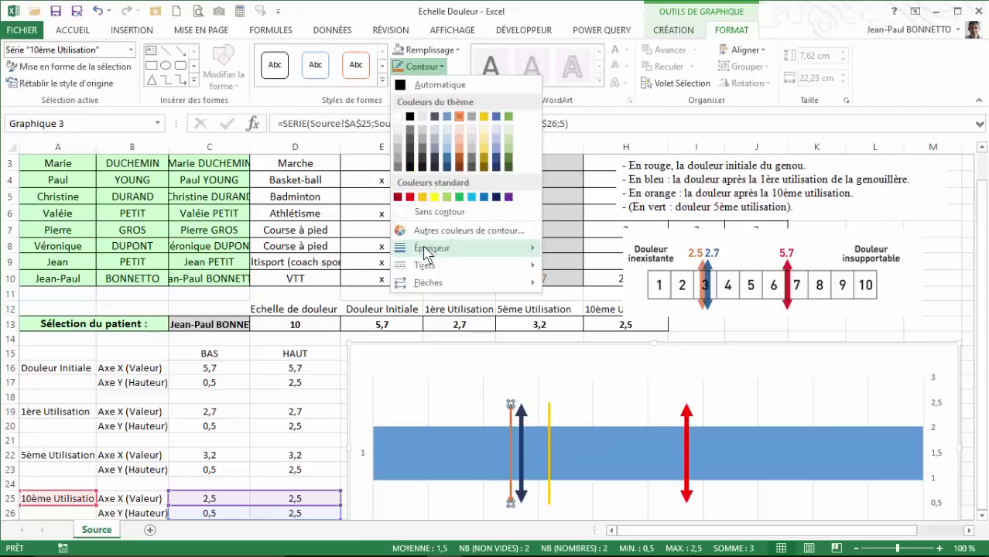
mouse_move(434, 247)
left_click(619, 368)
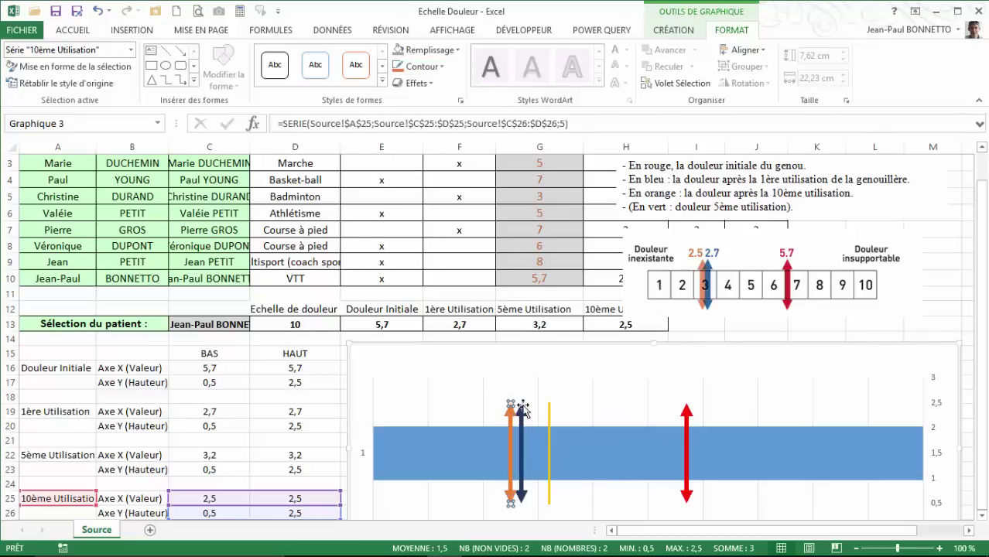
- Colour the outline of the 5ème Utilisation line in the chart with the green theme colour
left_click(548, 431)
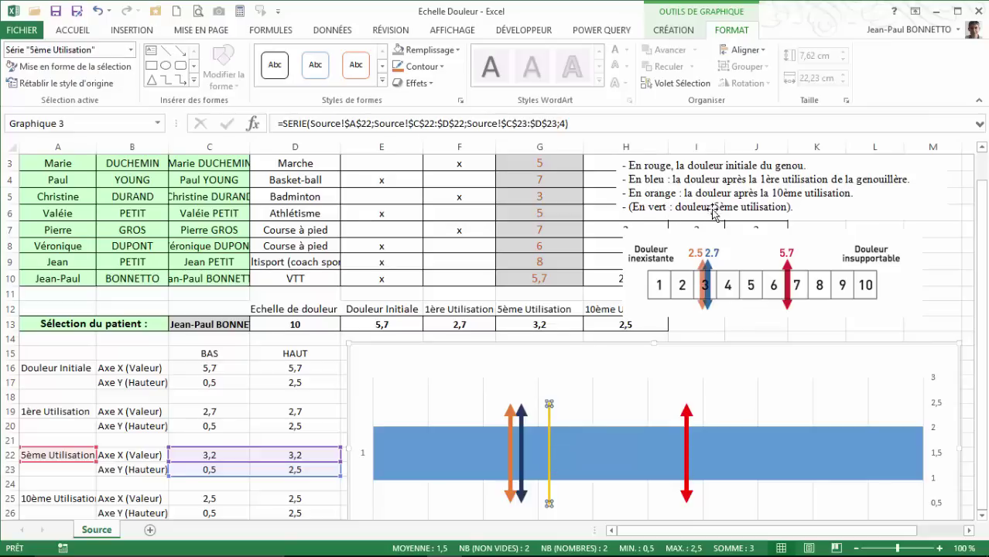
left_click(433, 67)
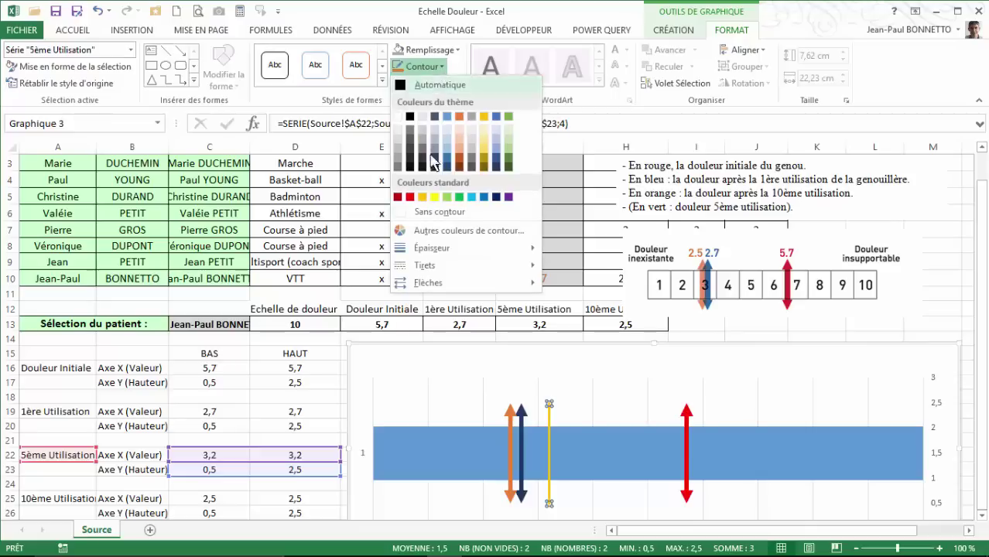
left_click(509, 118)
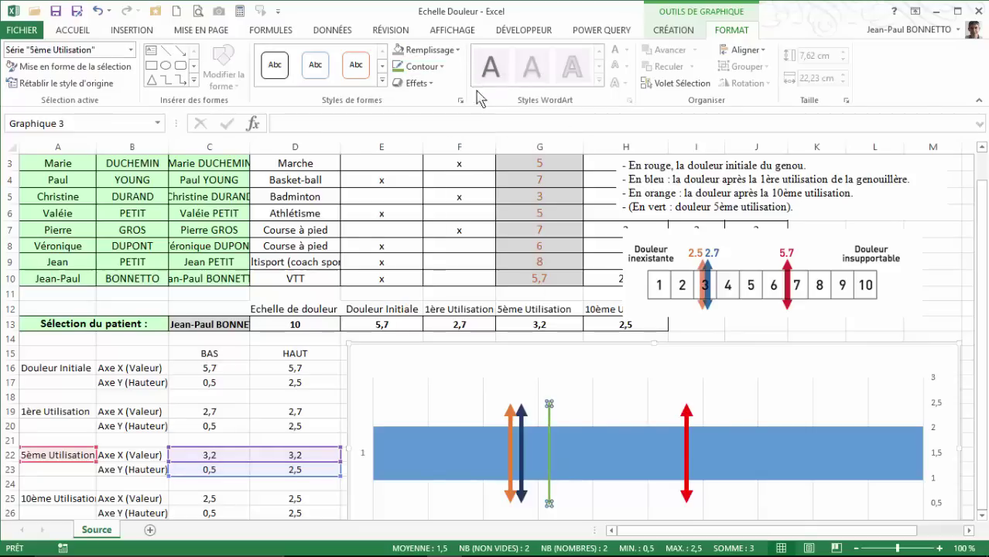
- Give the 5ème Utilisation line solid arrowheads at both ends and a thickness of 4½ pt
left_click(433, 67)
mouse_move(434, 284)
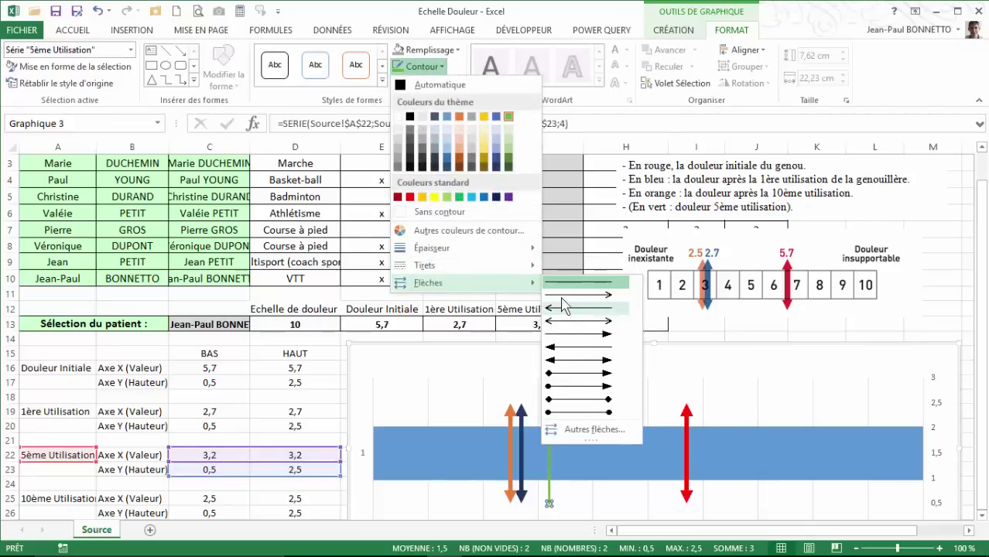
left_click(580, 360)
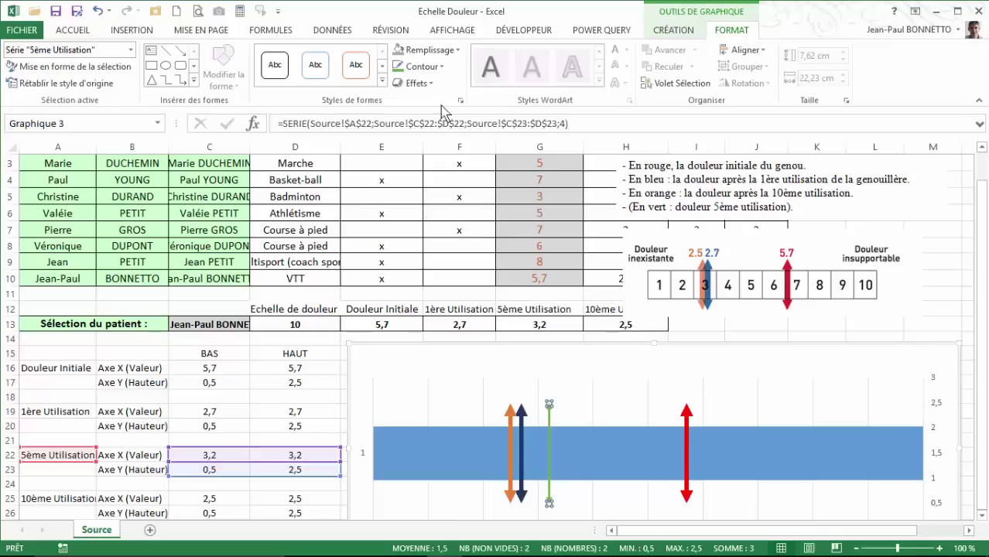
left_click(422, 67)
mouse_move(428, 249)
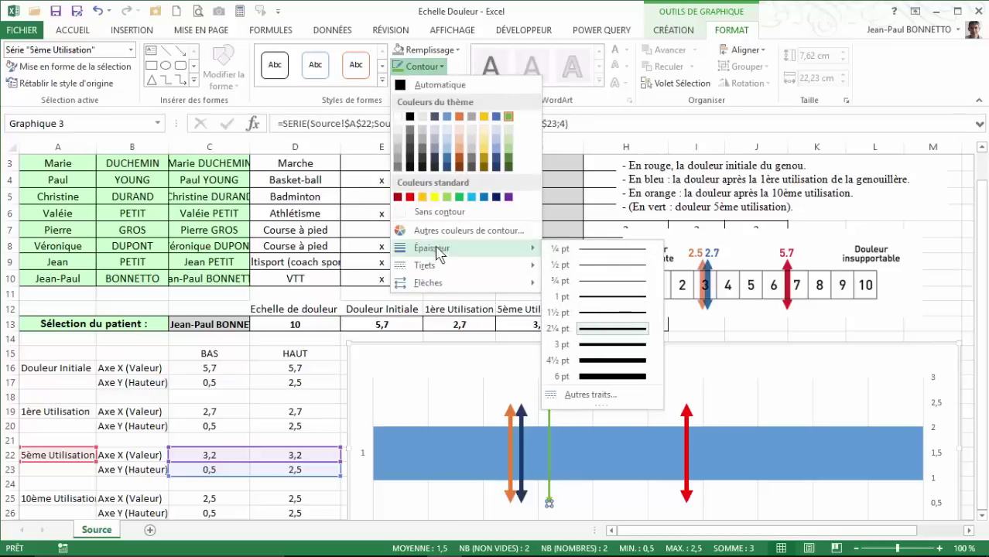
left_click(602, 366)
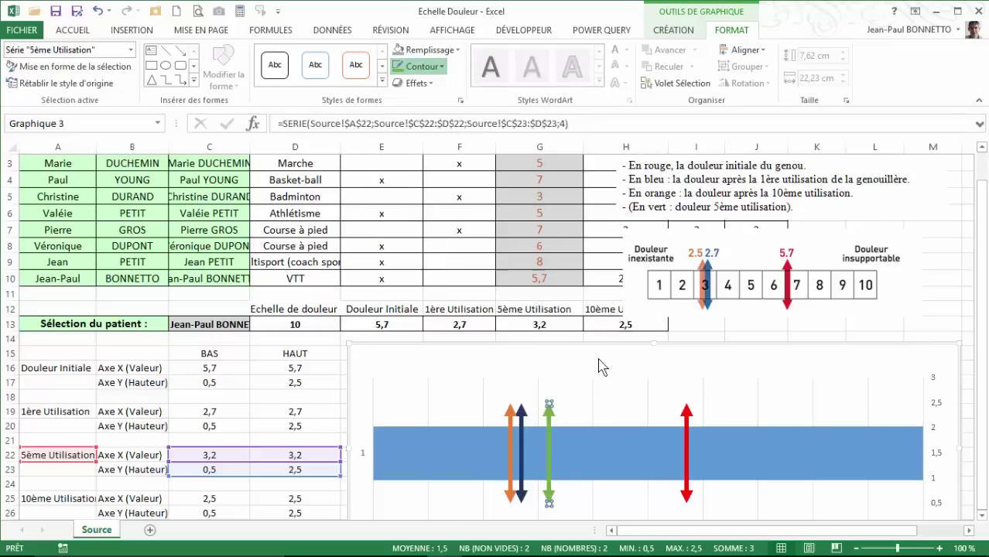
- Test the dynamic chart by choosing the first patient in the patient selection list in cell C13
left_click(379, 346)
scroll(820, 344, "down", 2)
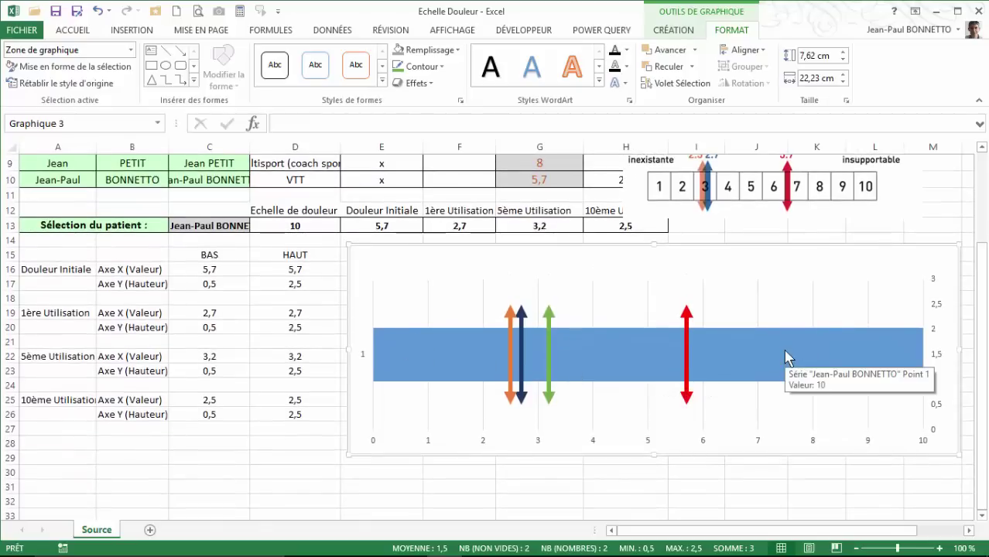
left_click(223, 226)
left_click(256, 226)
left_click(193, 237)
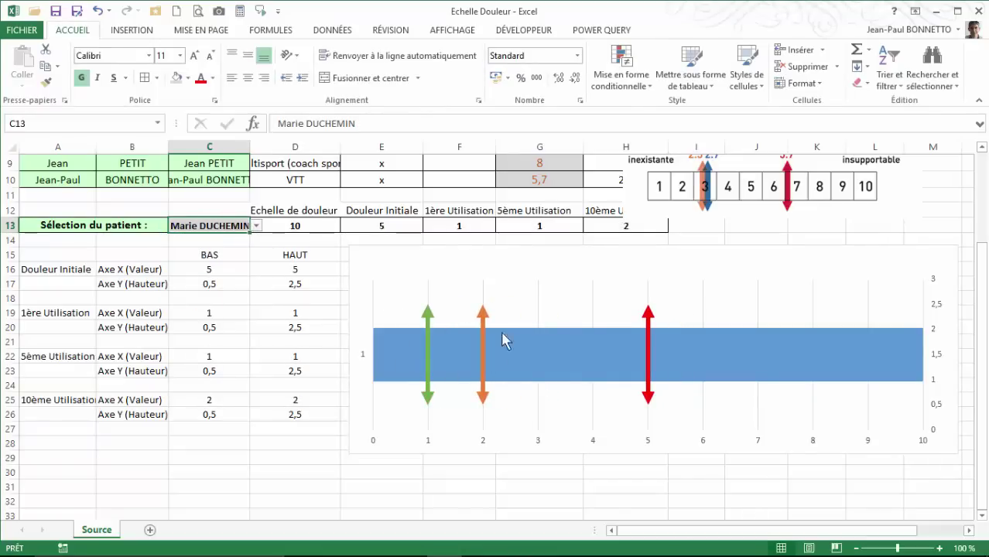
- Lengthen the 5ème Utilisation arrow by setting its Y heights to 0,1 in C23 and 2,7 in D23
scroll(493, 236, "up", 1)
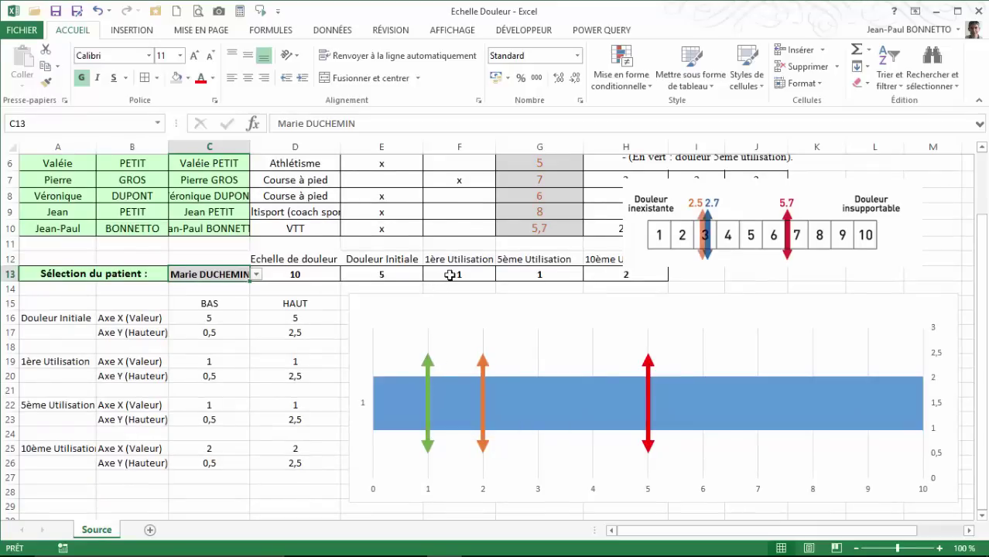
mouse_move(423, 388)
left_click_drag(203, 421, 287, 415)
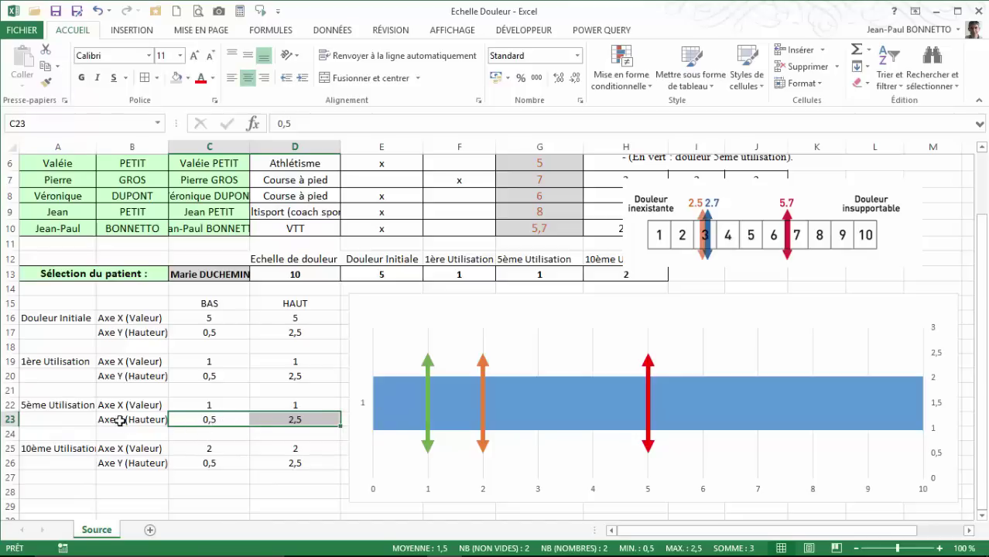
left_click(210, 421)
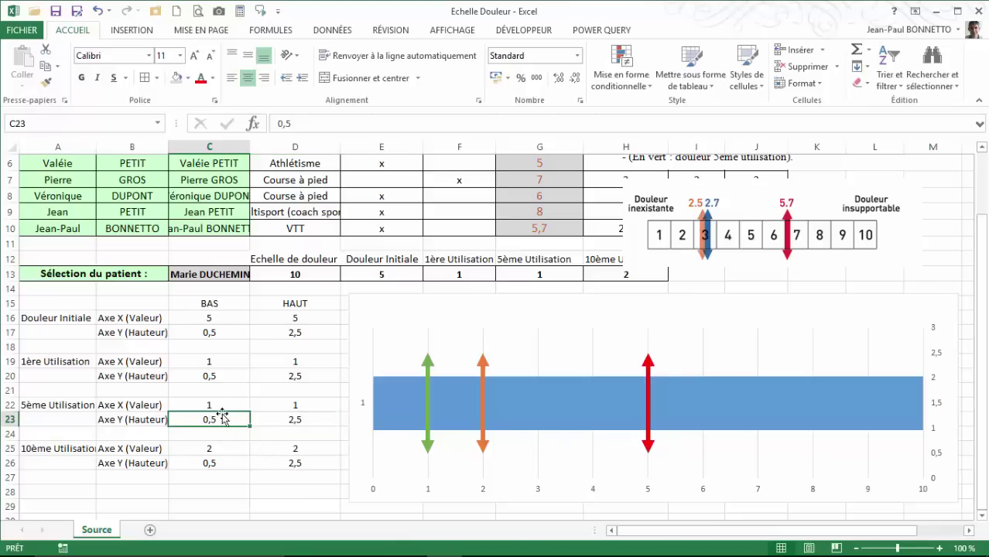
type("0,")
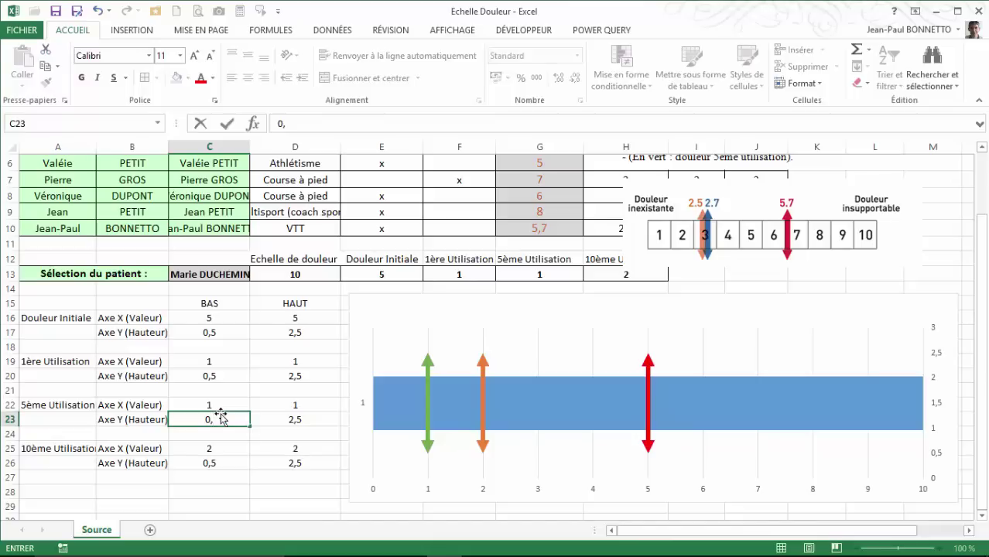
type("1")
left_click(289, 419)
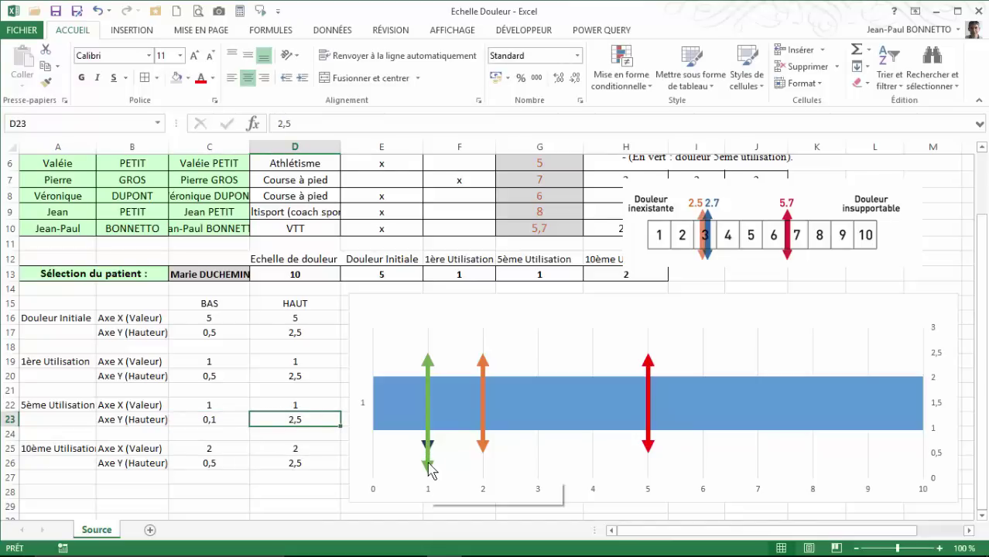
mouse_move(431, 470)
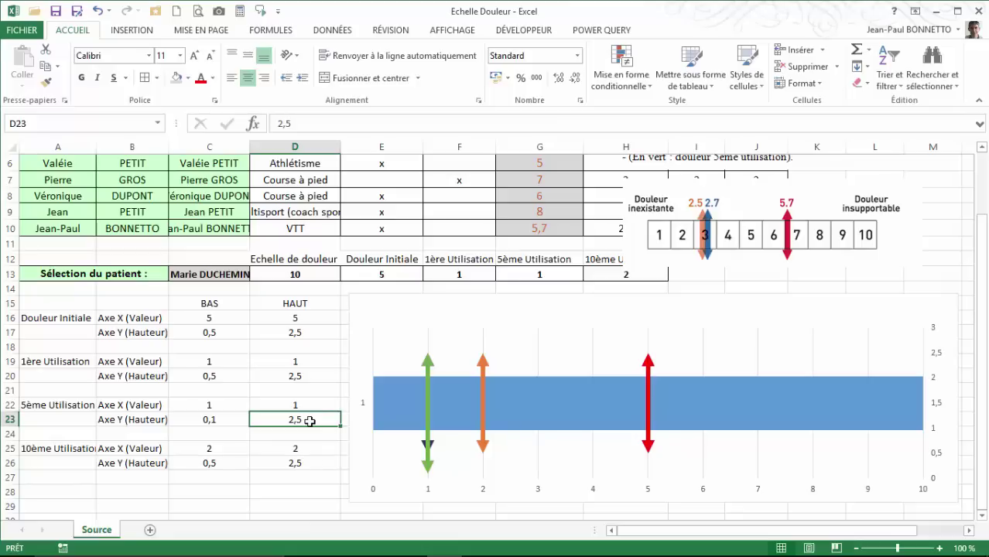
type("2,")
key("Return")
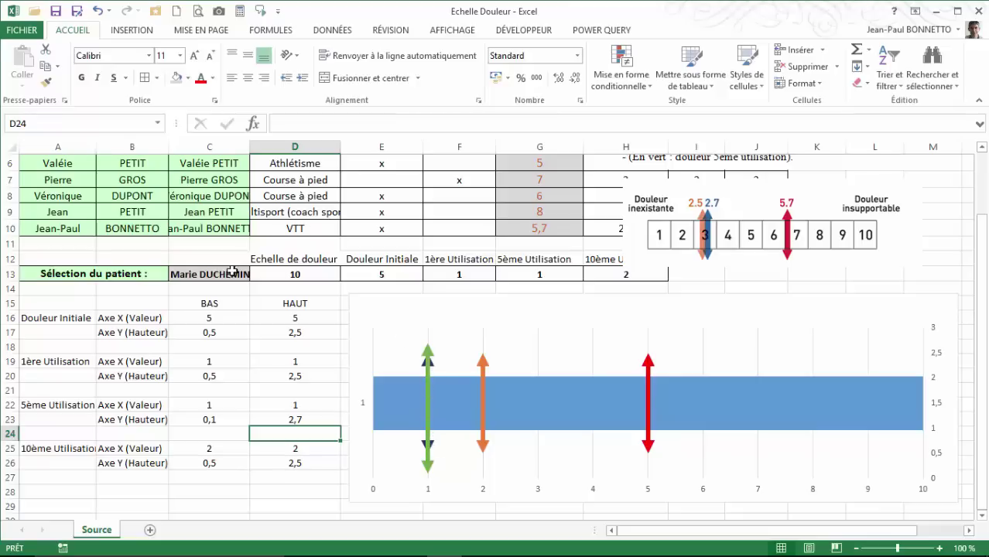
- Show the last patient of the list in the chart by choosing that patient in selection cell C13
left_click(232, 273)
left_click(261, 275)
left_click(226, 275)
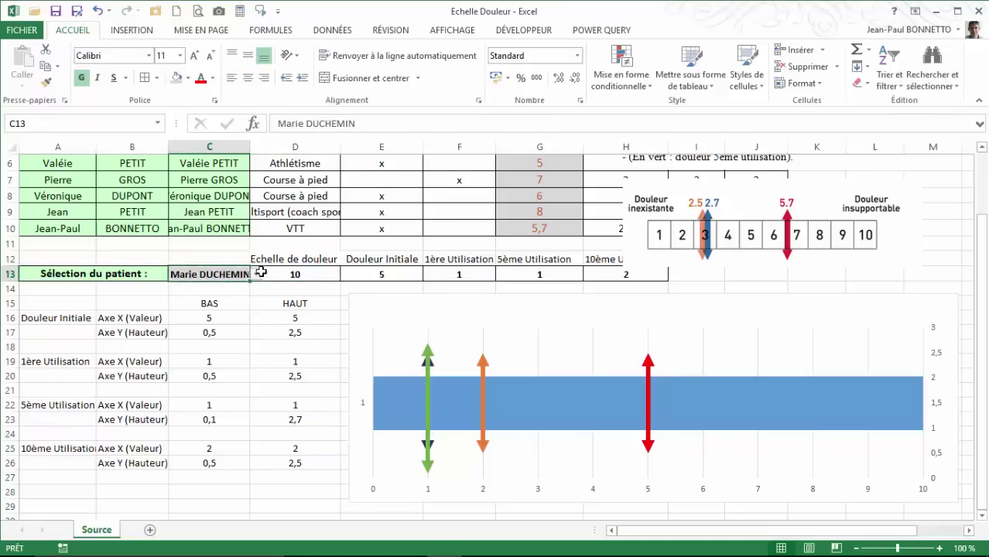
left_click(255, 275)
key("Escape")
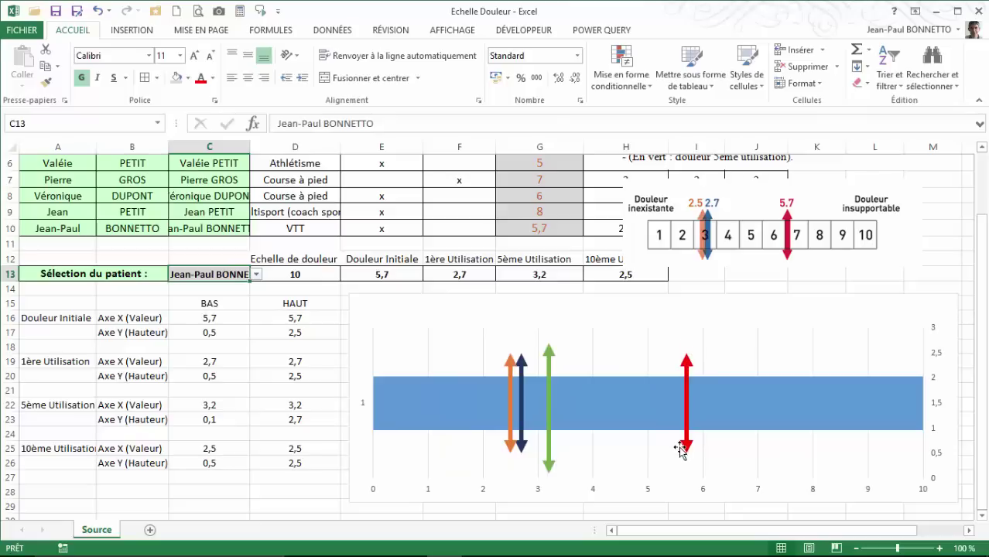
- Lengthen the red Douleur Initiale arrow by setting its Y heights to 3 in D17 and 0 in C17
left_click(689, 385)
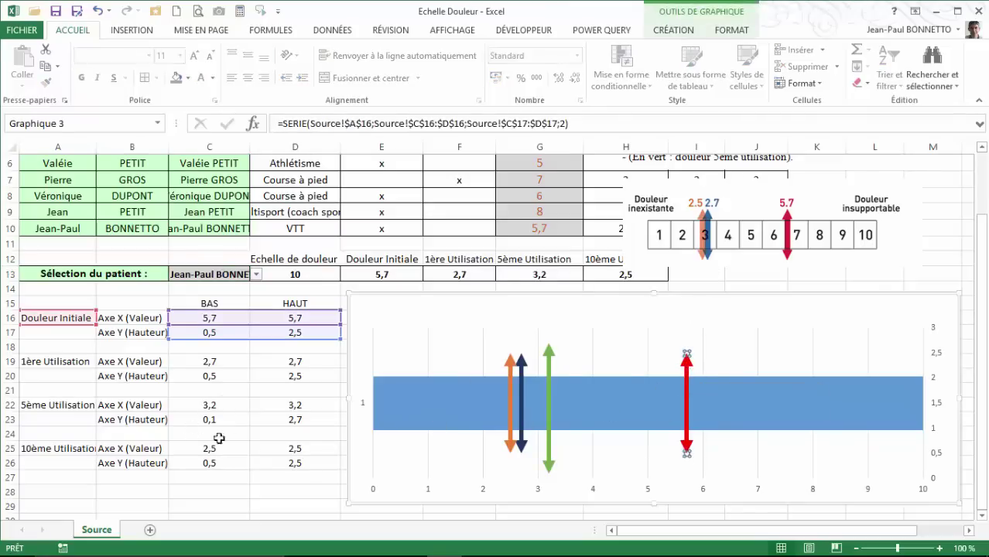
left_click(299, 332)
type("3")
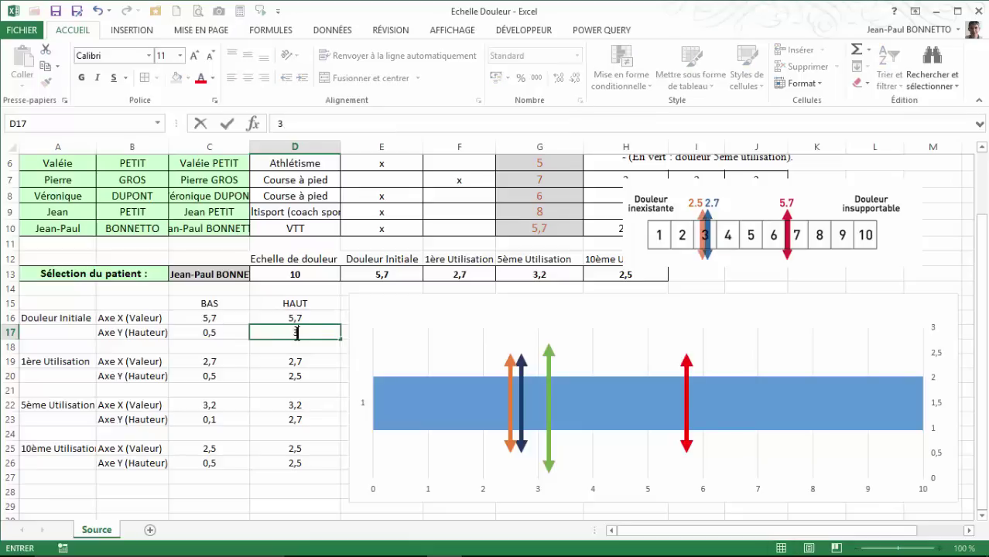
left_click(209, 333)
type("0")
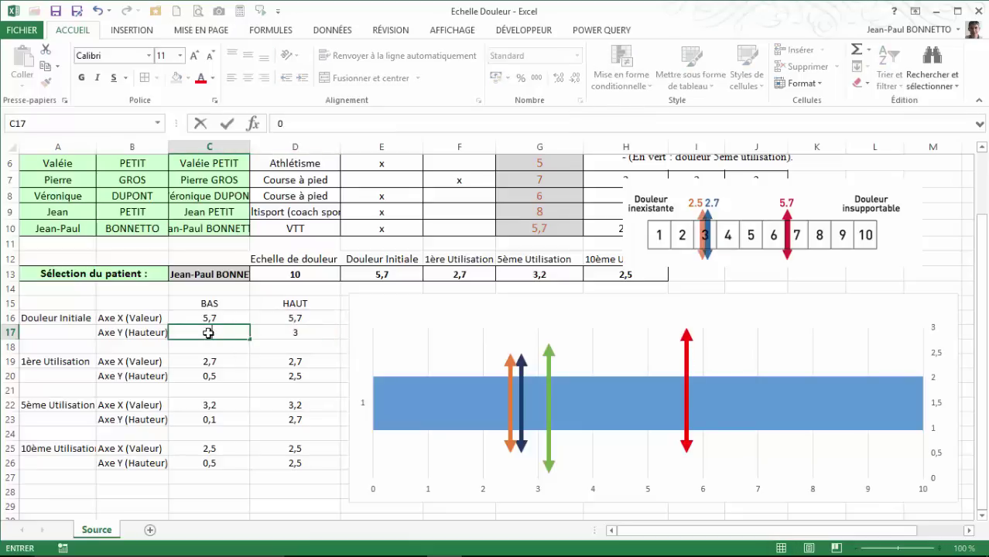
key("Return")
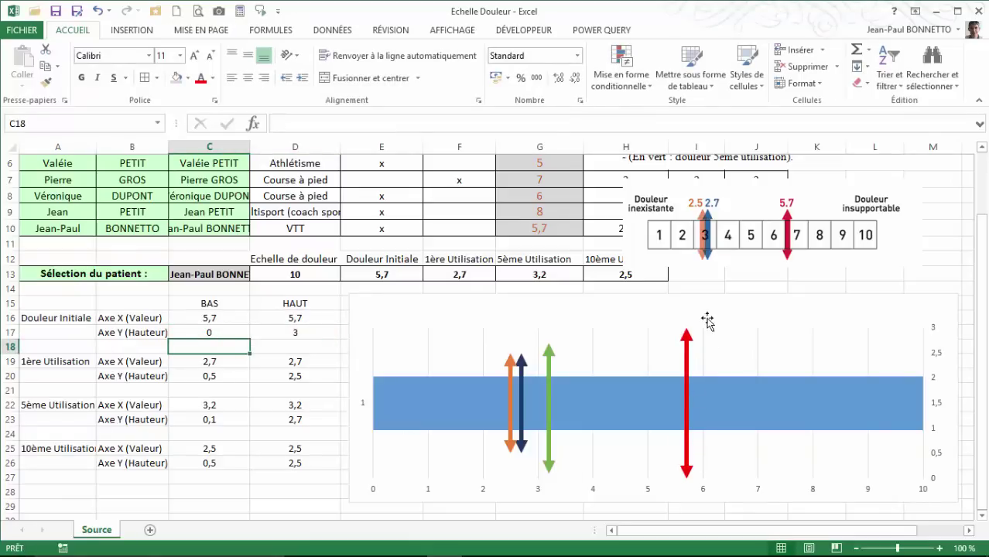
left_click(221, 332)
left_click(282, 333)
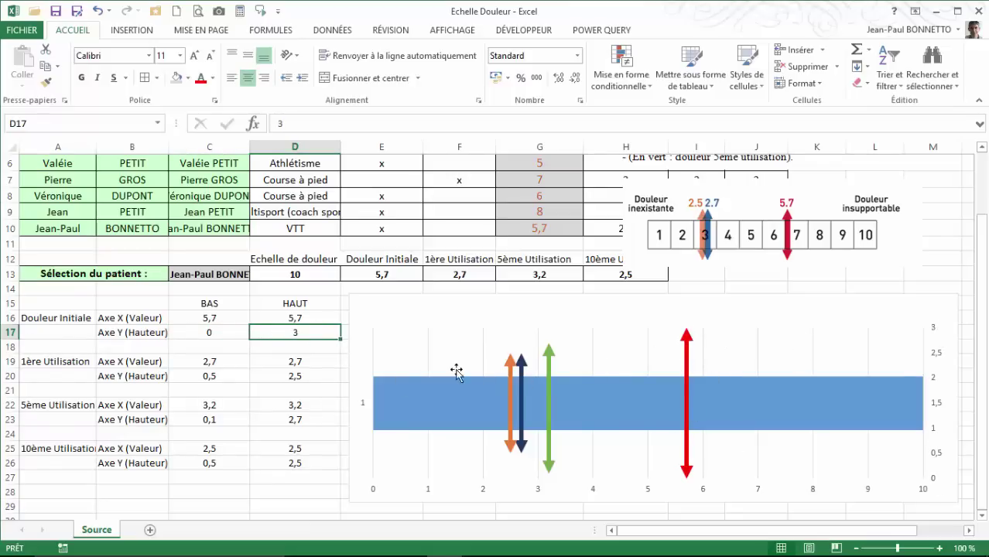
- Test the dynamic chart by choosing the fifth patient in C13 and switching back to the last patient
left_click(228, 272)
left_click(257, 276)
left_click(186, 288)
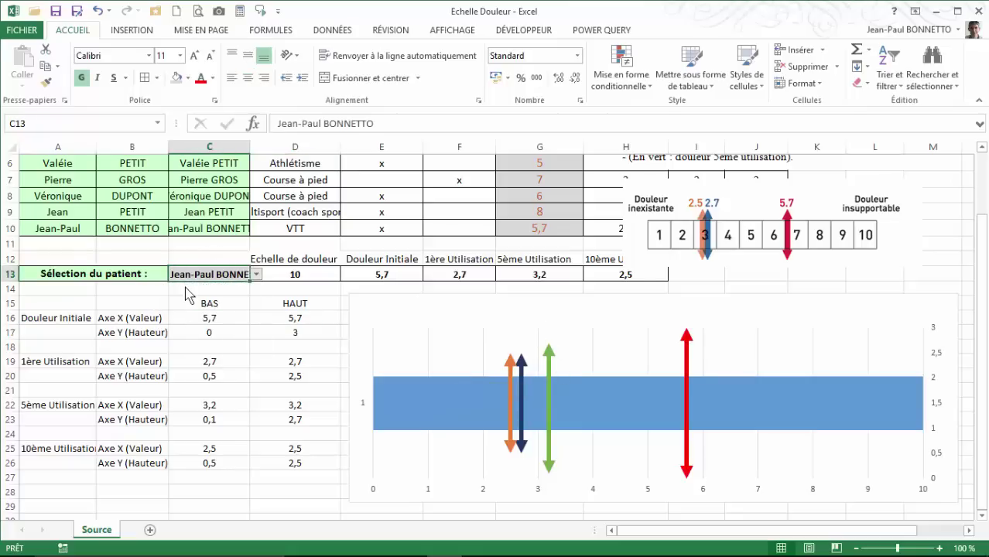
left_click(256, 275)
left_click(206, 323)
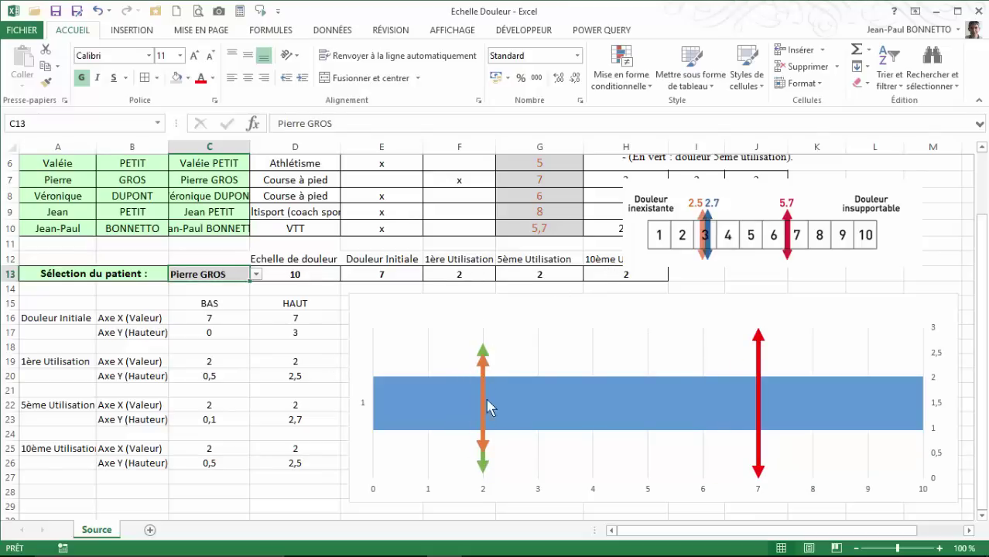
left_click(256, 274)
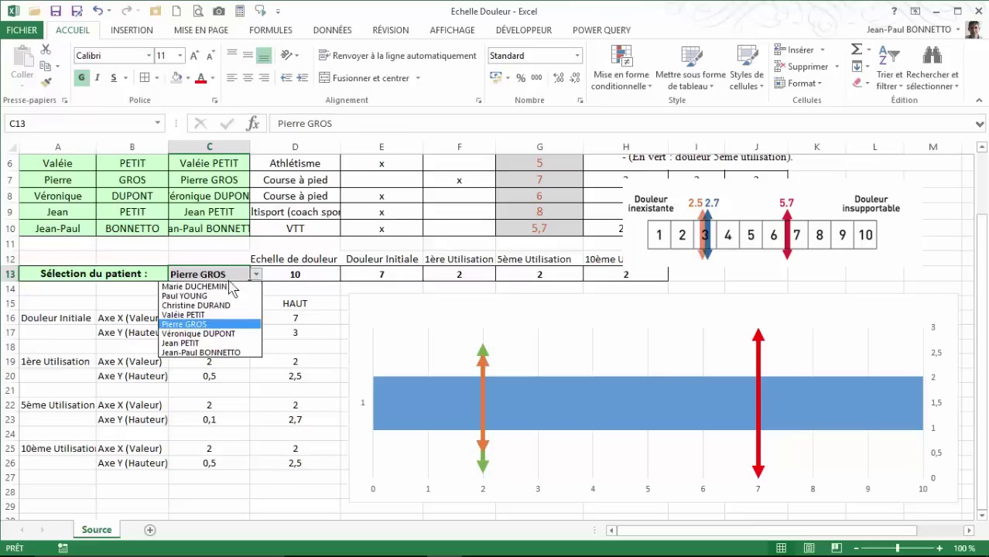
key("Escape")
left_click(240, 356)
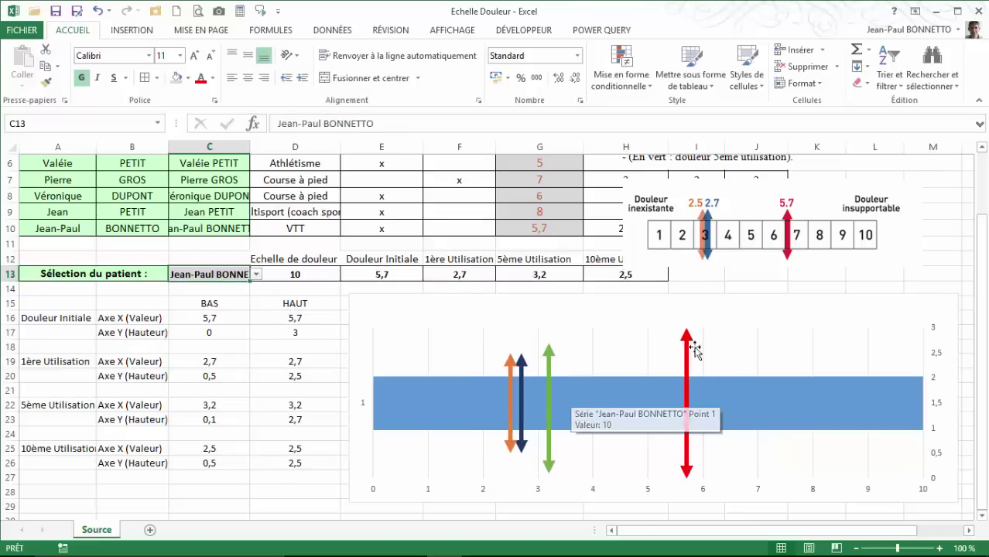
- Delete the vertical category axis and the secondary vertical value axis from the chart
mouse_move(648, 397)
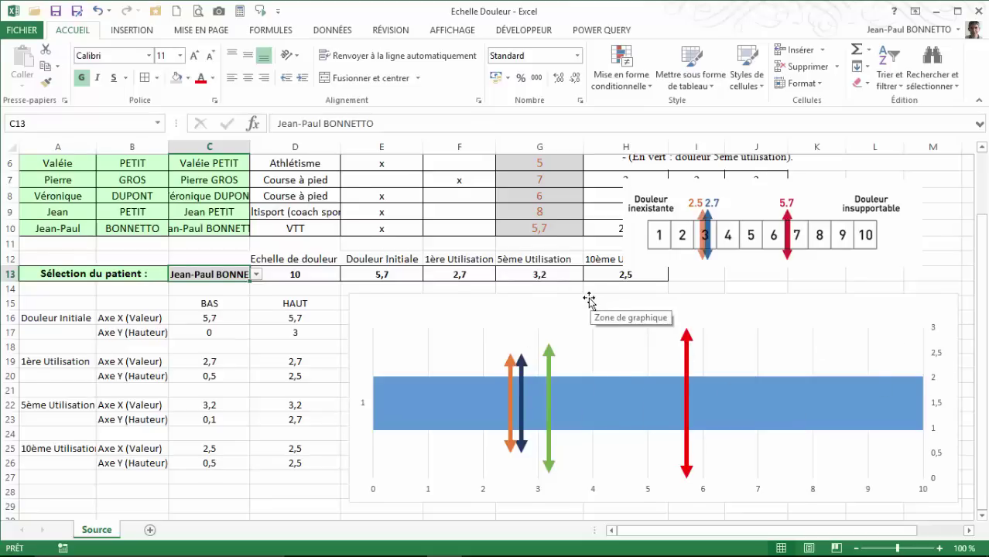
scroll(590, 301, "down", 2)
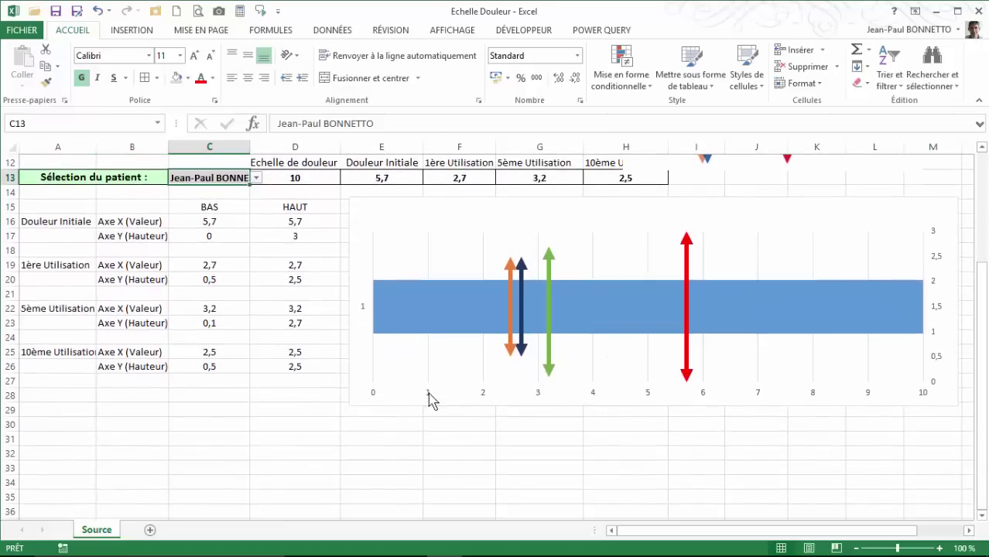
left_click(362, 317)
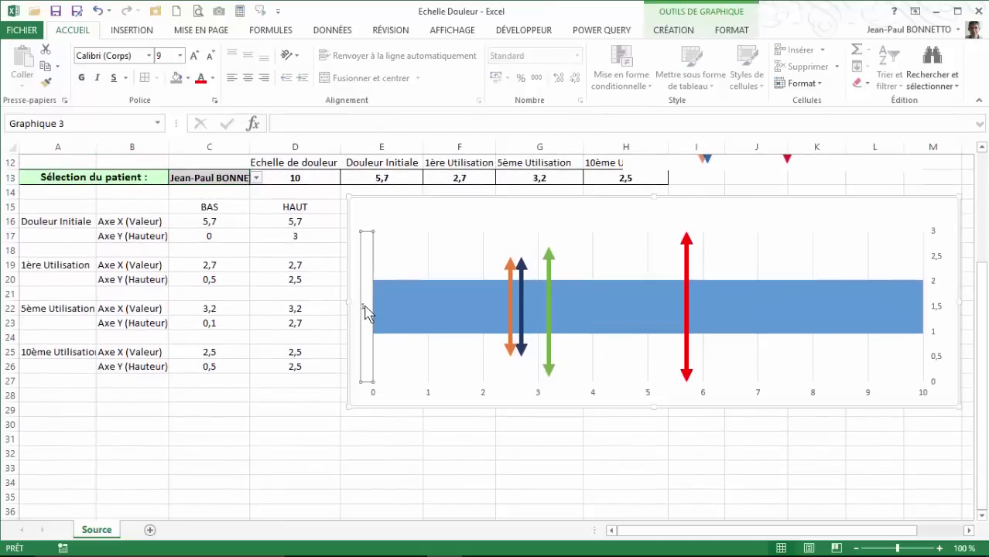
key("Delete")
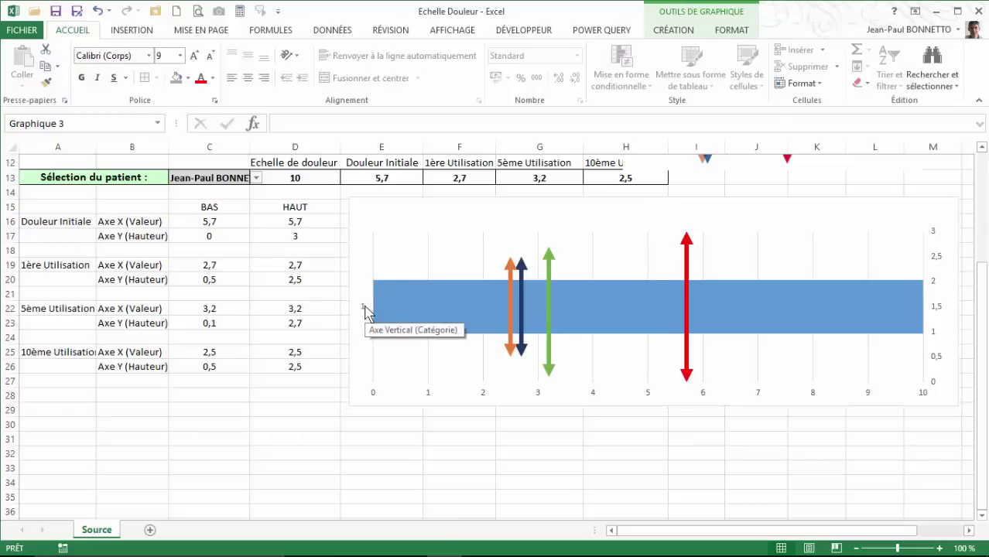
left_click(939, 288)
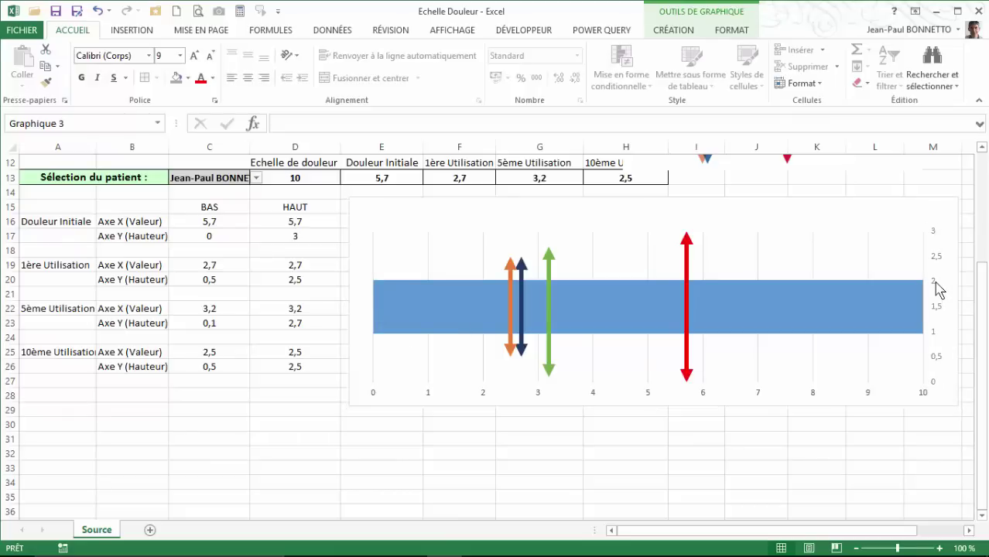
key("Delete")
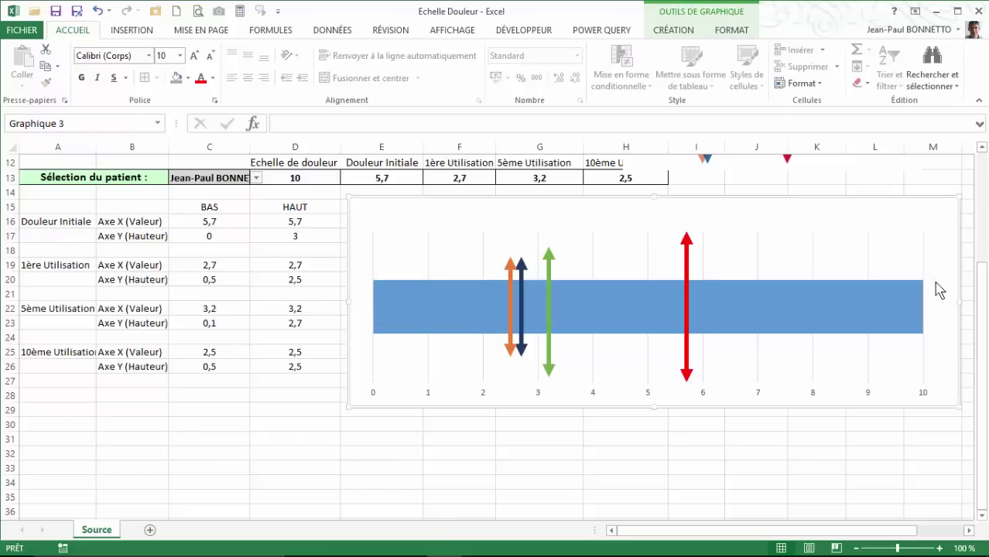
- Format the horizontal axis labels of the chart as bold, size 11, in black (Noir, Texte 1)
left_click(592, 398)
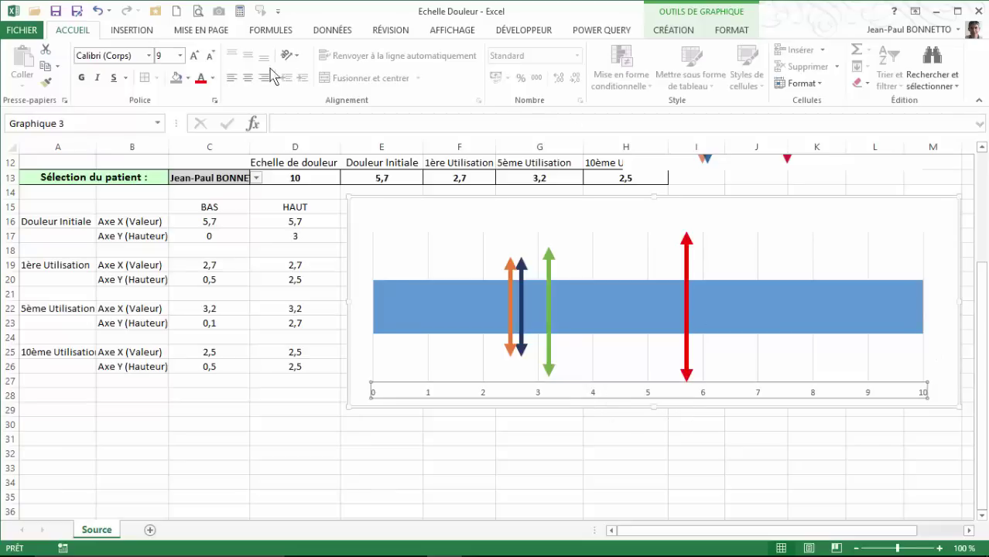
left_click(82, 77)
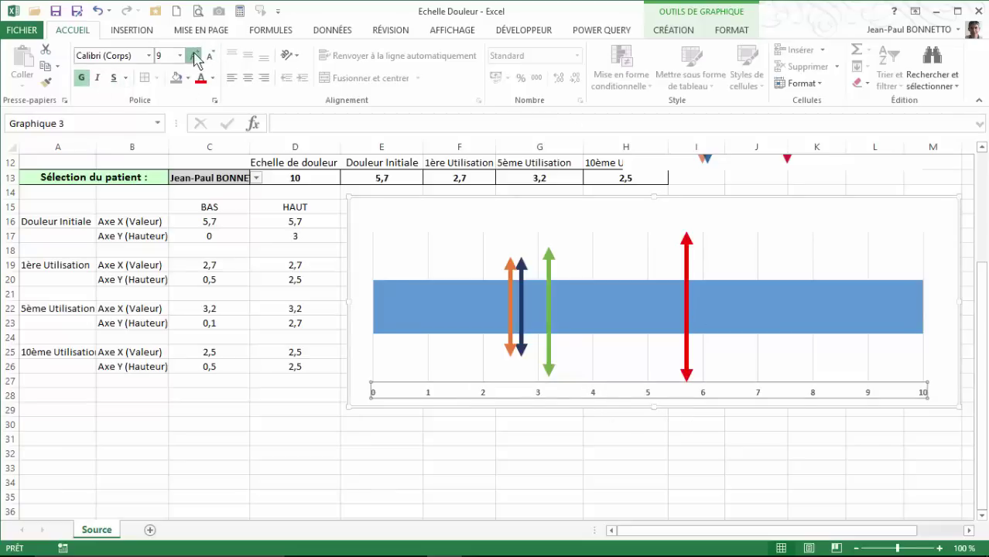
left_click(195, 57)
left_click(195, 57)
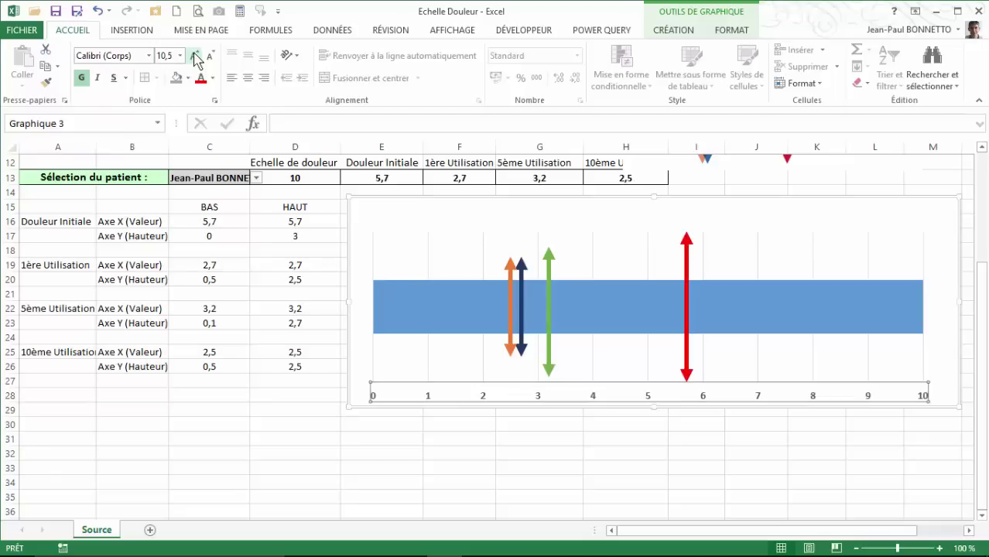
left_click(190, 78)
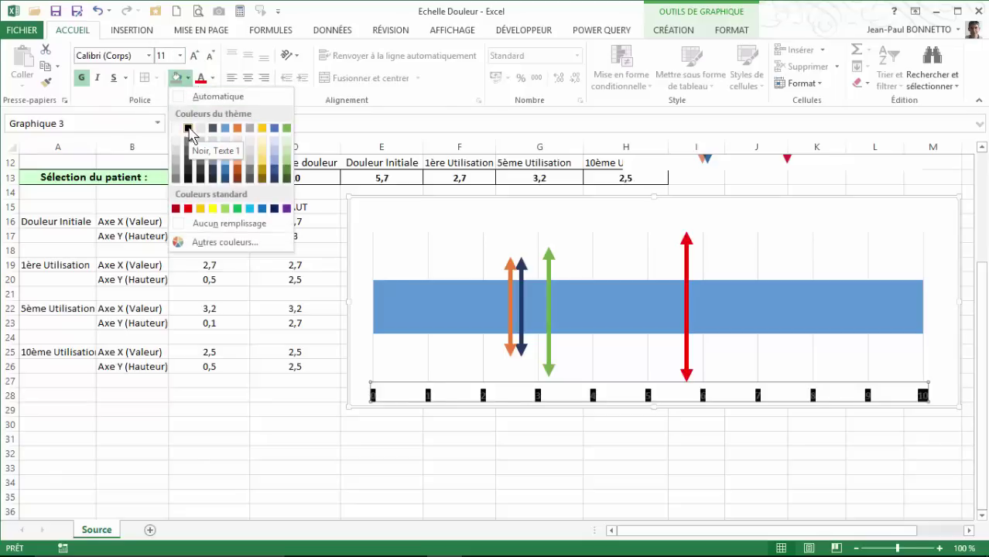
left_click(213, 79)
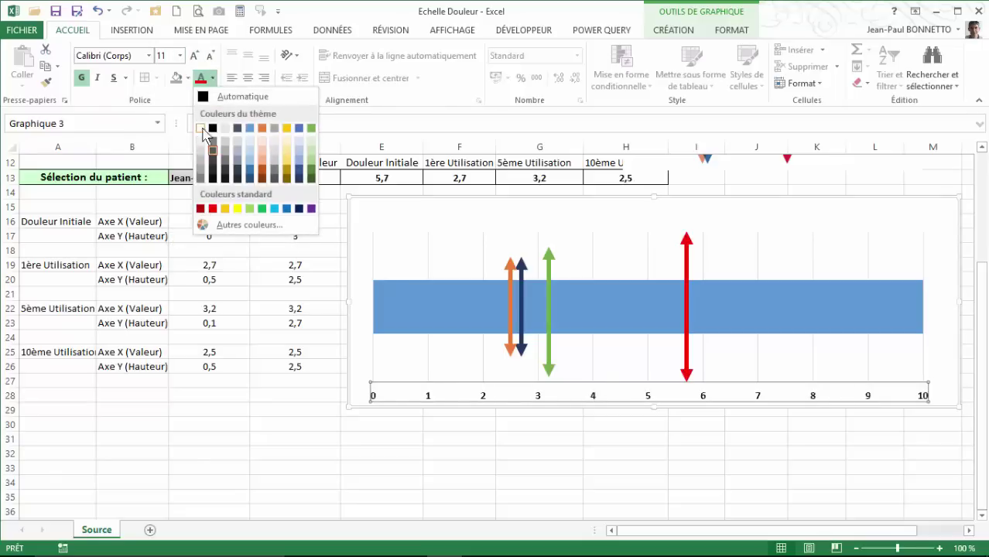
left_click(213, 129)
left_click(390, 408)
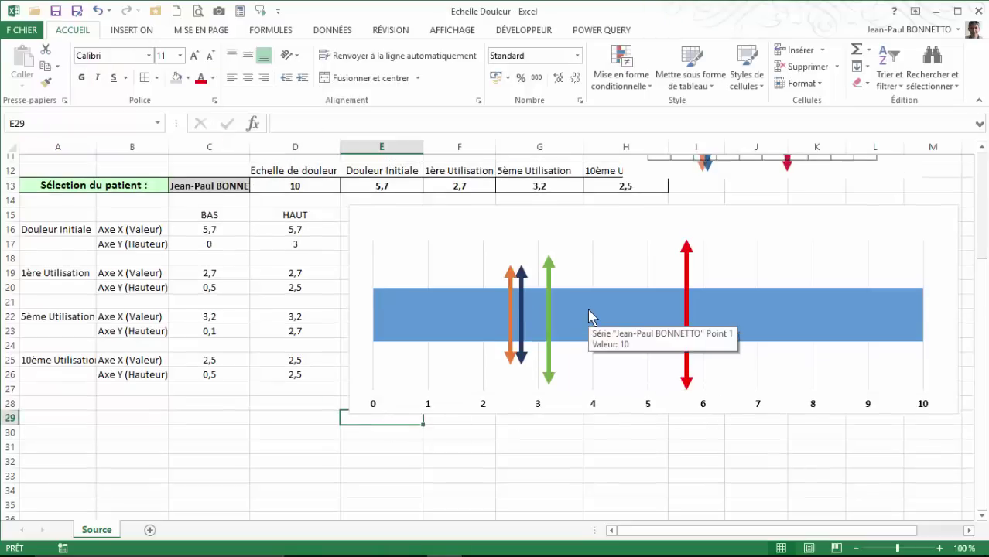
- Fill the horizontal scale bar in the chart with a grey theme colour and set its outline to Sans contour
scroll(651, 352, "up", 1)
left_click(784, 353)
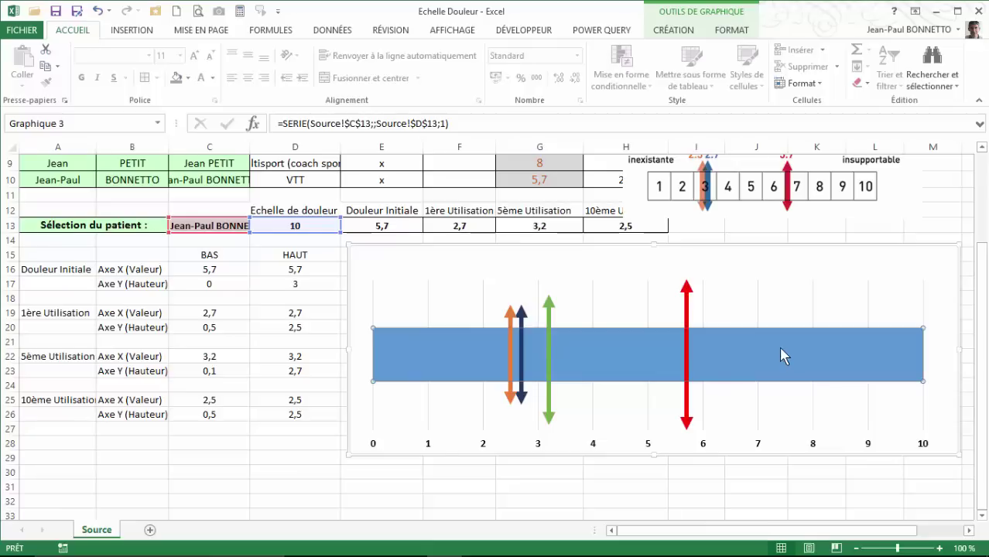
left_click(731, 31)
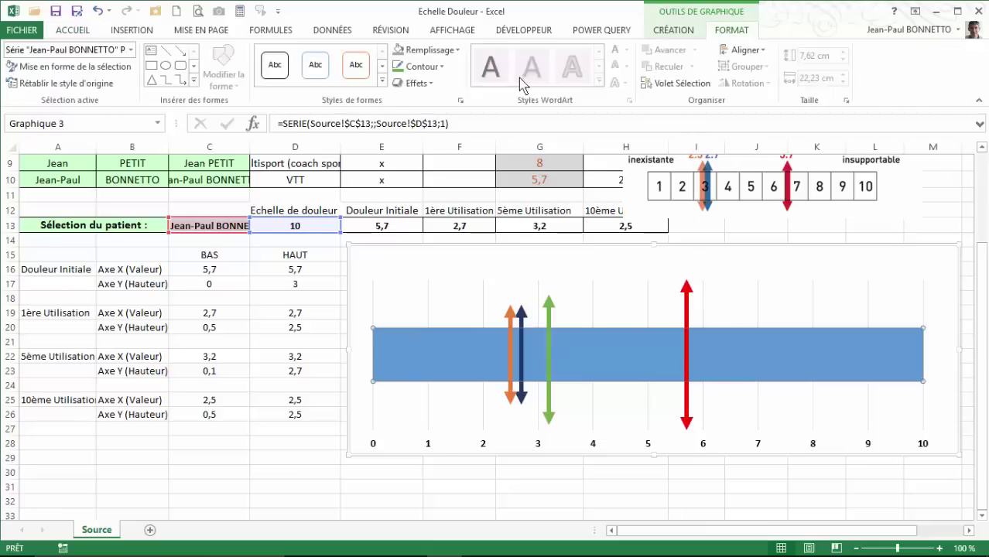
left_click(455, 50)
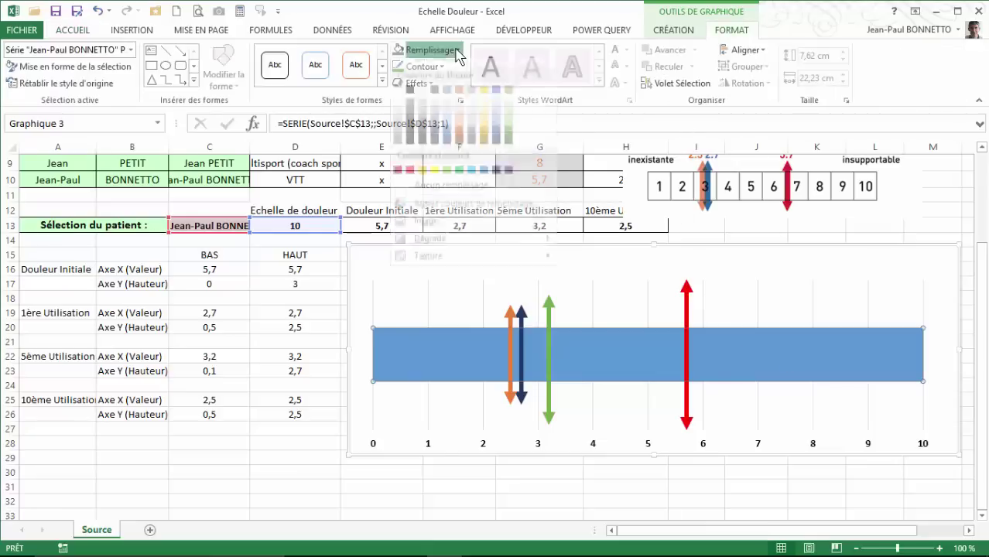
left_click(399, 147)
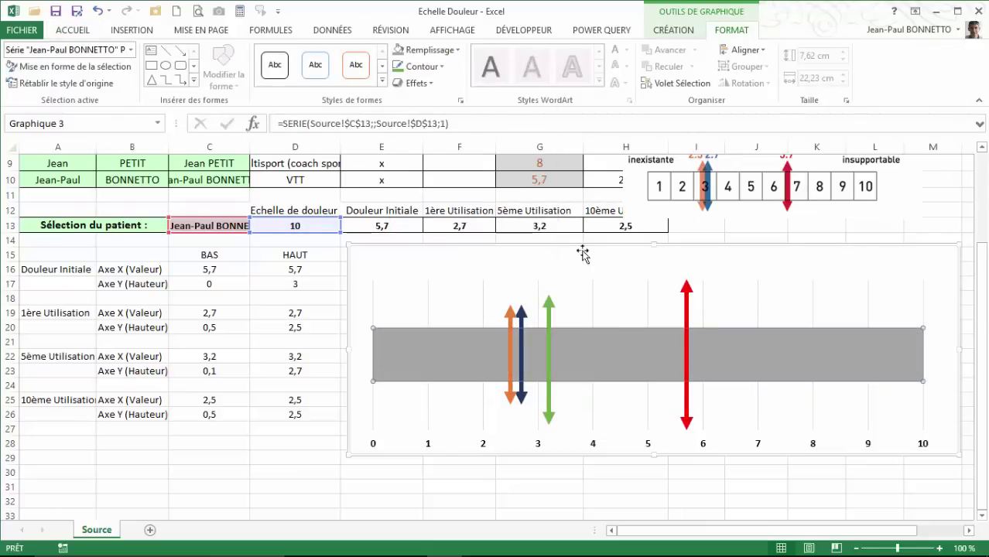
left_click(423, 66)
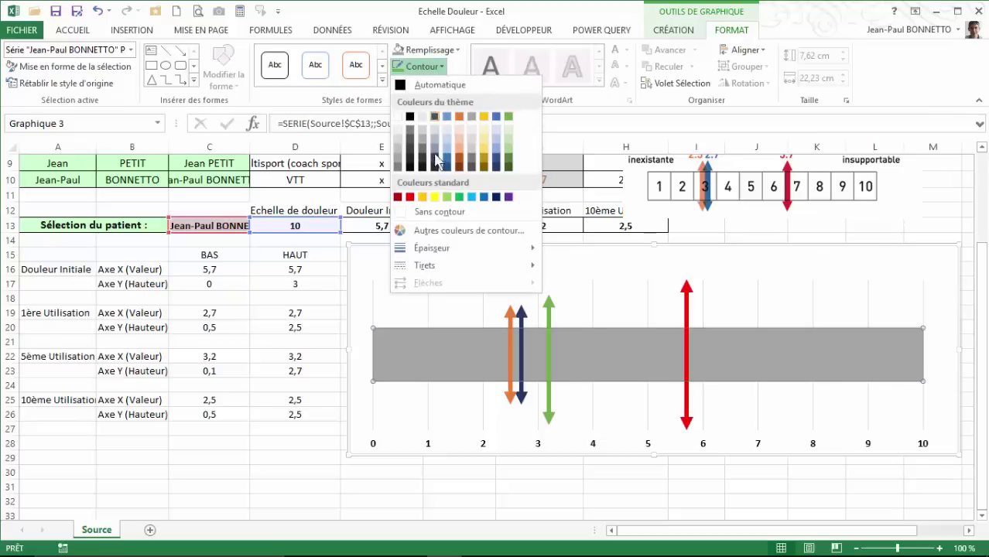
left_click(443, 213)
left_click(374, 501)
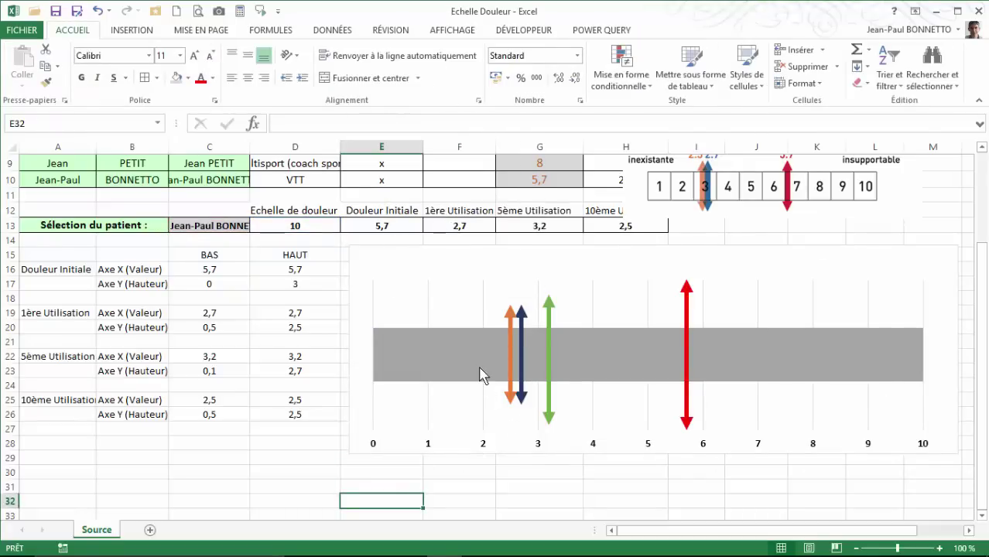
- Add a title to the pain-scale chart using the Au-dessus du graphique option
scroll(619, 265, "up", 1)
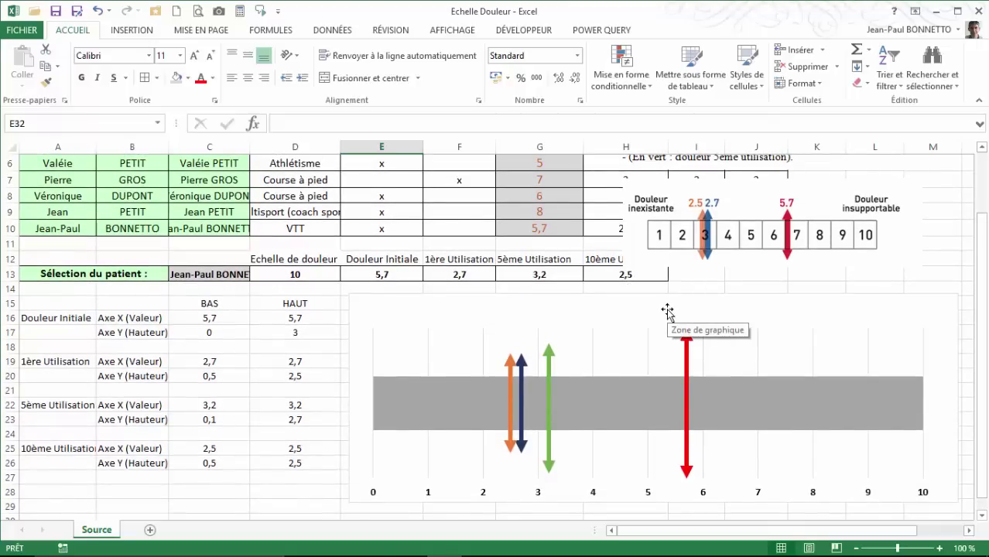
left_click(610, 308)
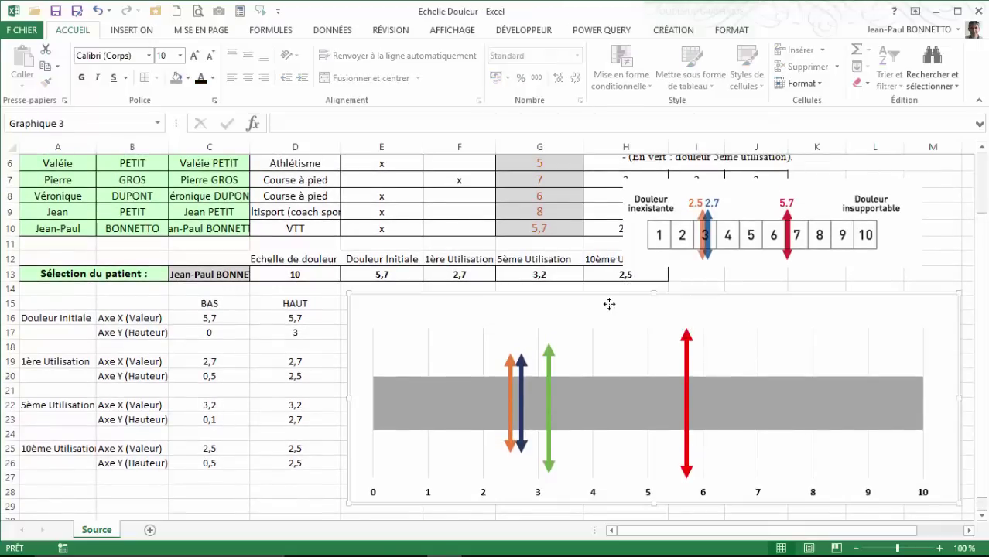
left_click(732, 31)
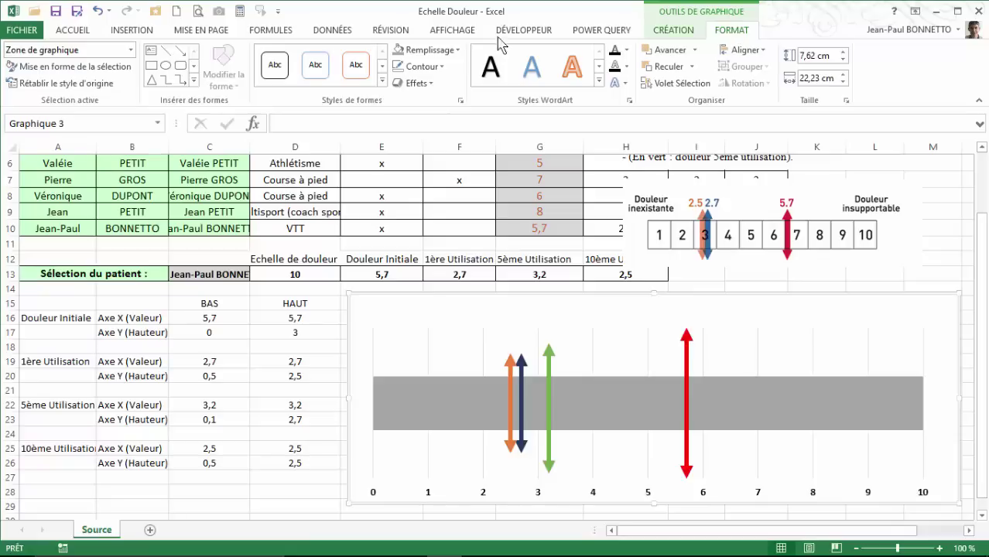
left_click(674, 31)
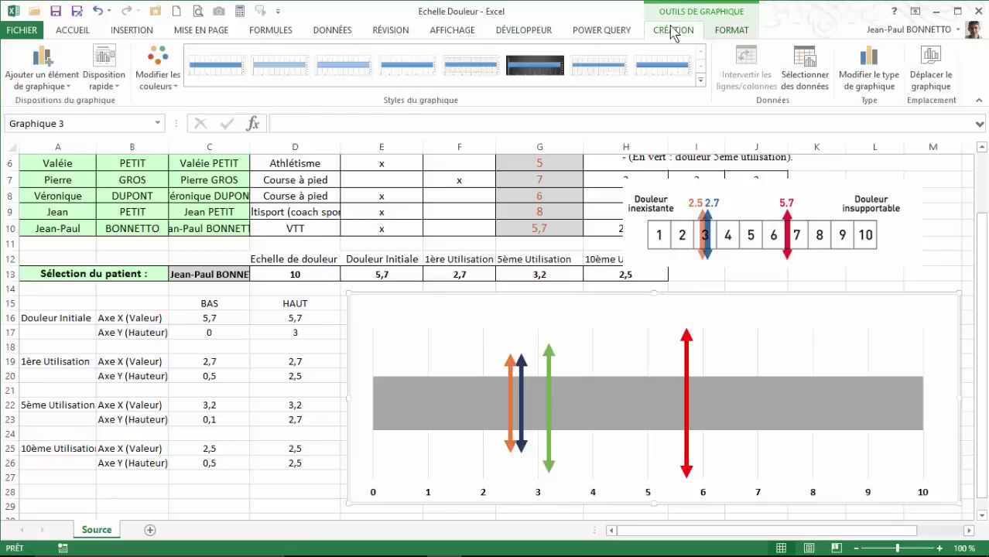
left_click(66, 86)
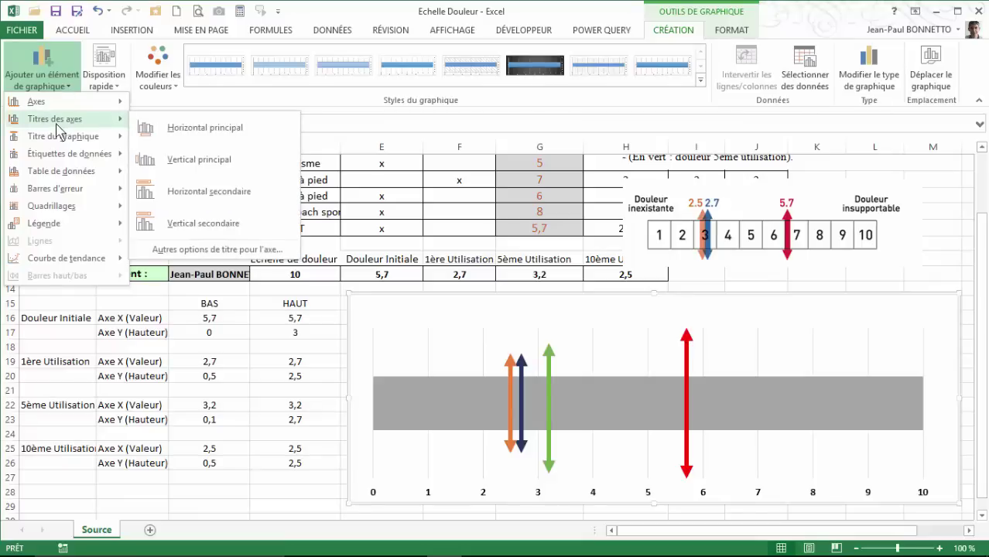
mouse_move(54, 169)
mouse_move(55, 138)
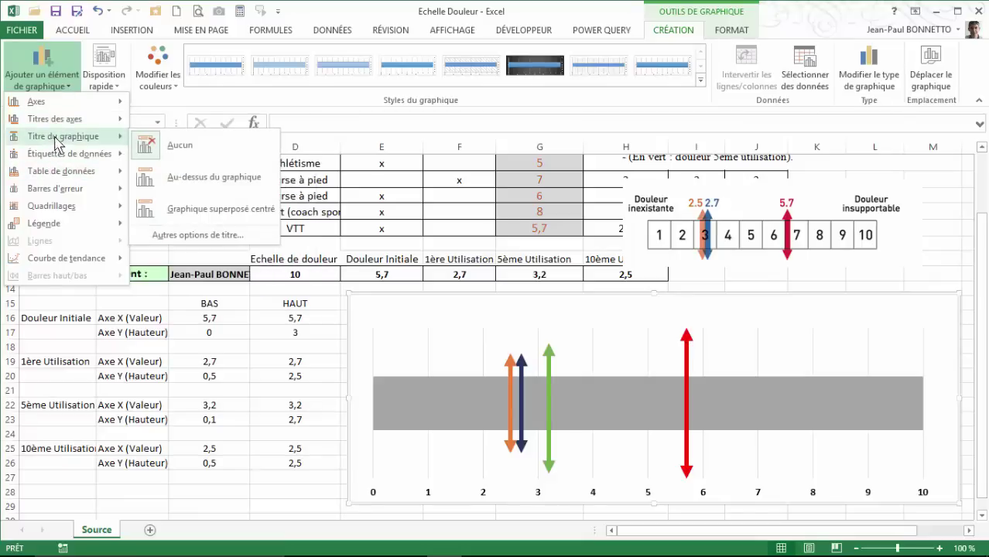
left_click(197, 178)
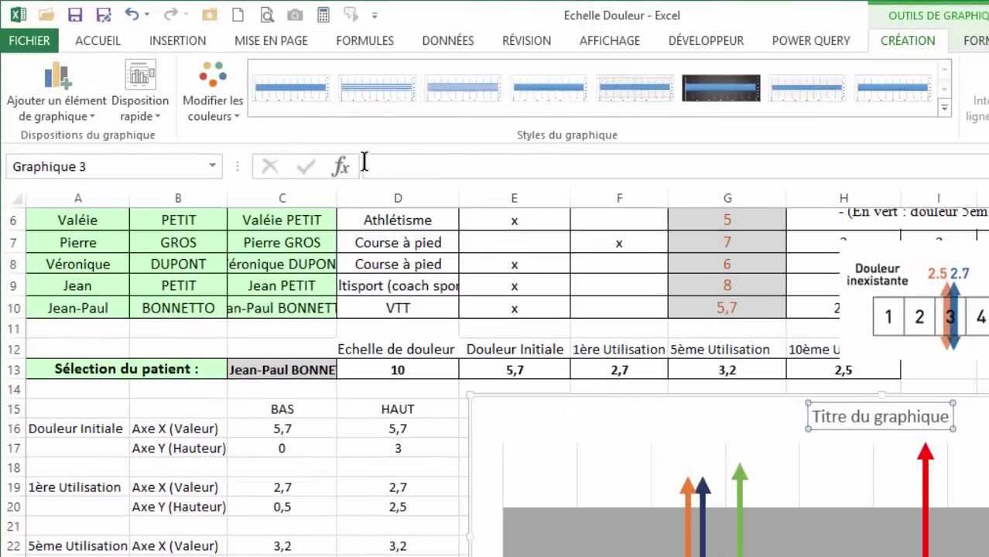
- Link the chart title to the selected patient's name with the formula =Source!$C$13
left_click(281, 123)
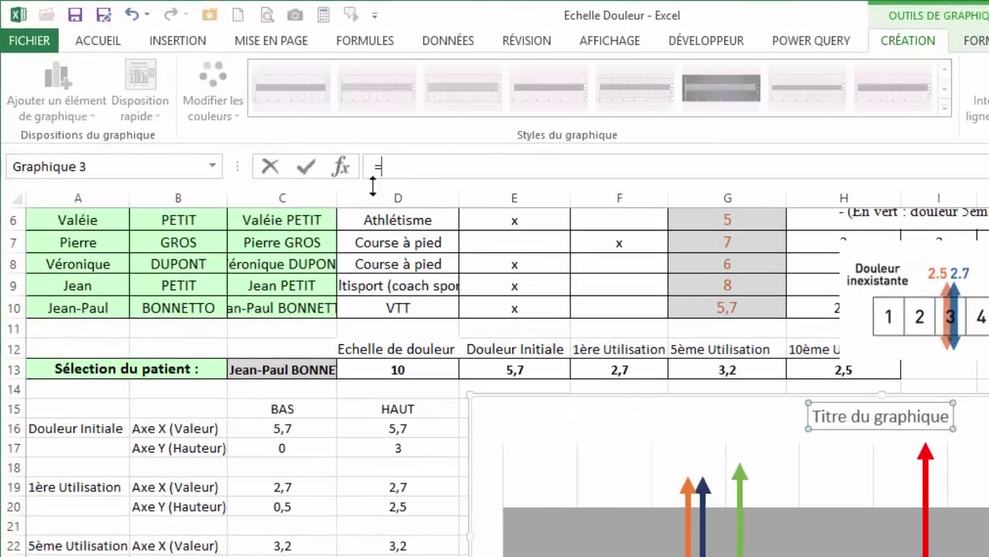
type("=")
left_click(271, 366)
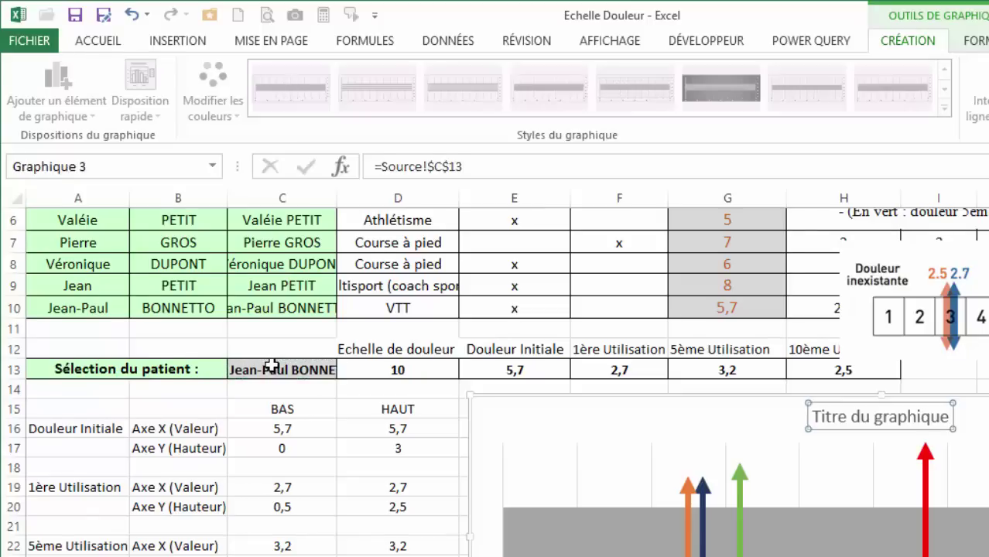
key("Return")
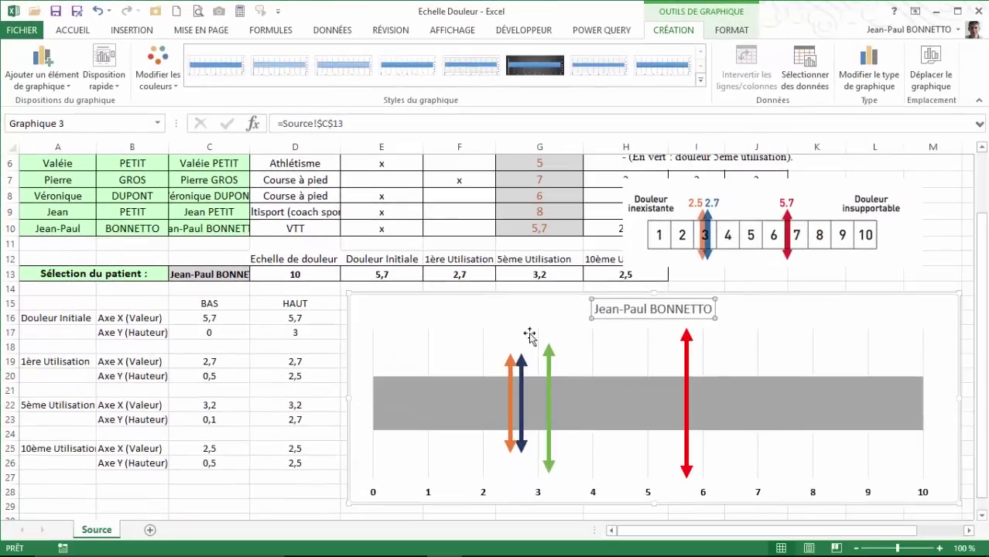
- Test the linked title by choosing the third, first and seventh patients in C13, ending on the last patient
left_click(222, 275)
left_click(255, 275)
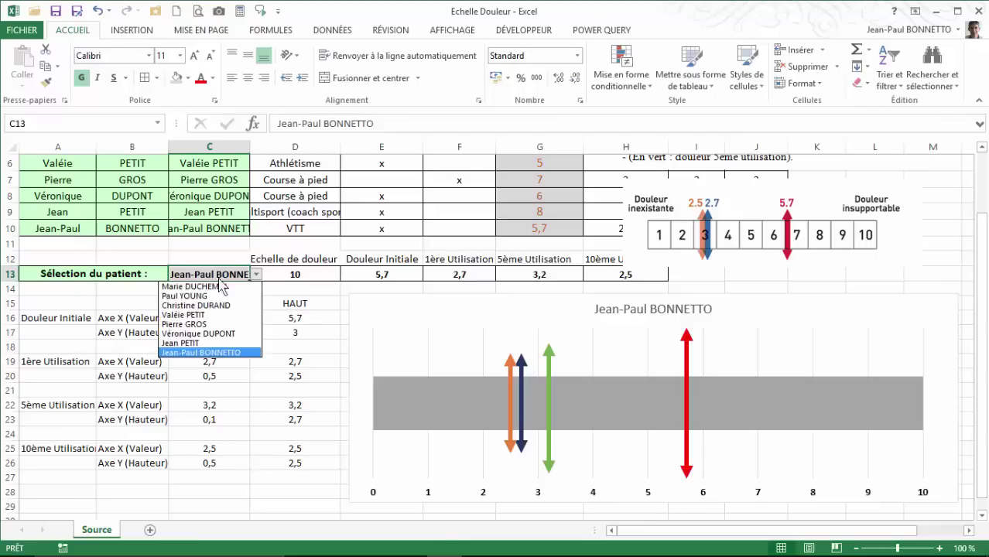
left_click(200, 306)
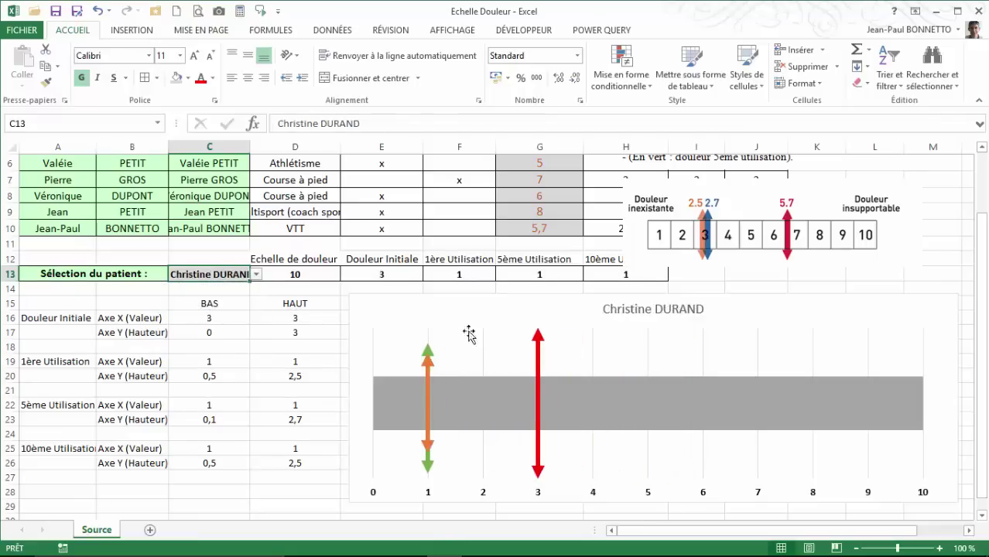
left_click(258, 275)
left_click(194, 288)
left_click(255, 274)
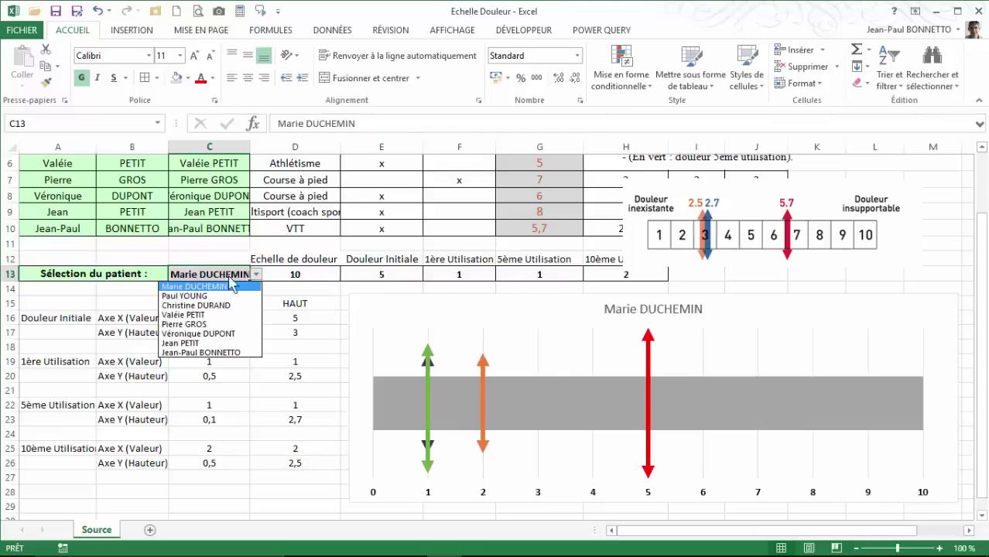
left_click(193, 346)
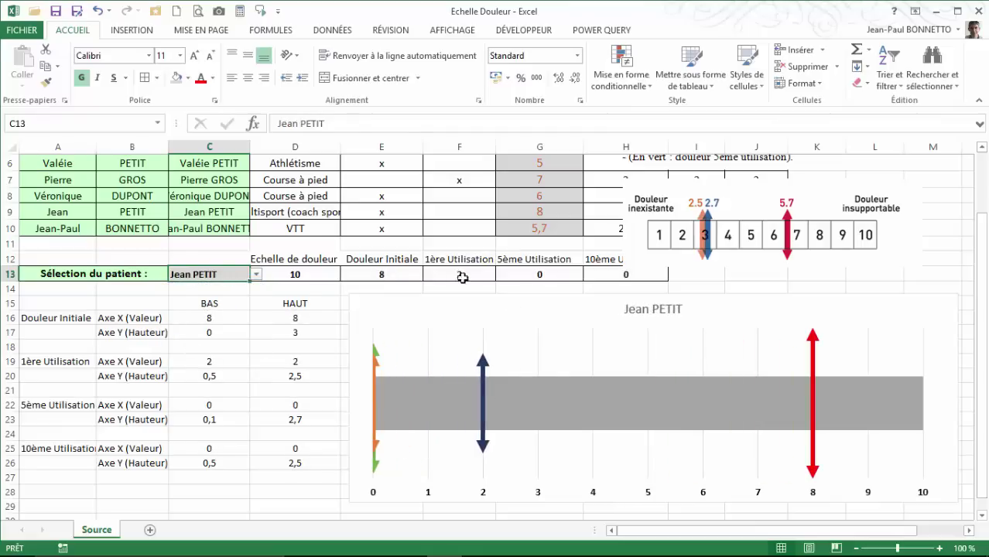
left_click(257, 275)
left_click(194, 356)
- Change the text of the chart title to black
left_click(651, 303)
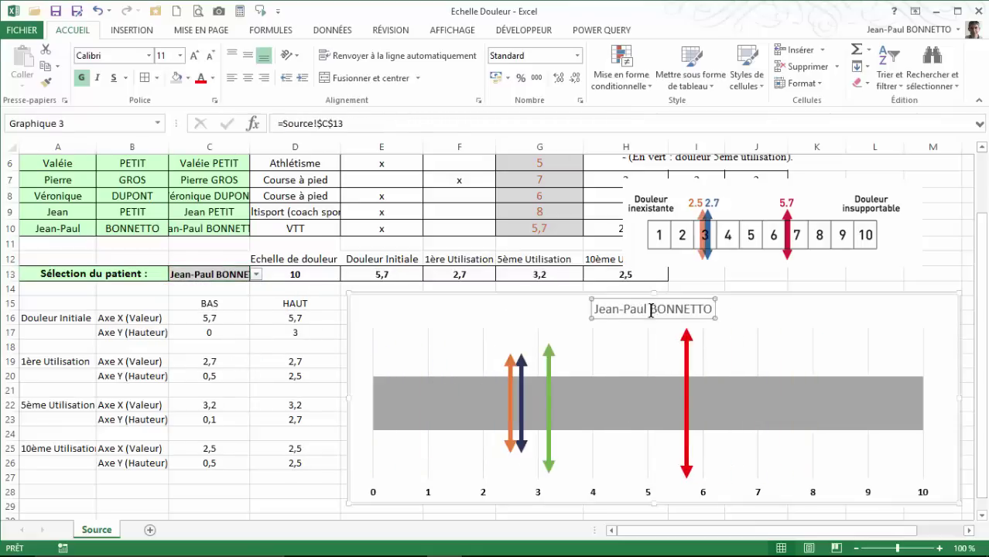
left_click(721, 33)
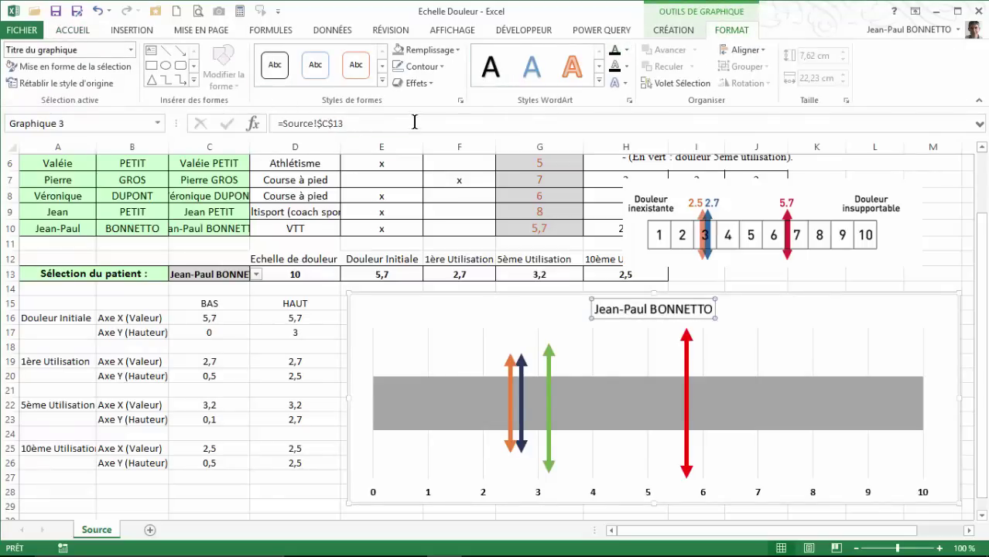
scroll(495, 374, "down", 1)
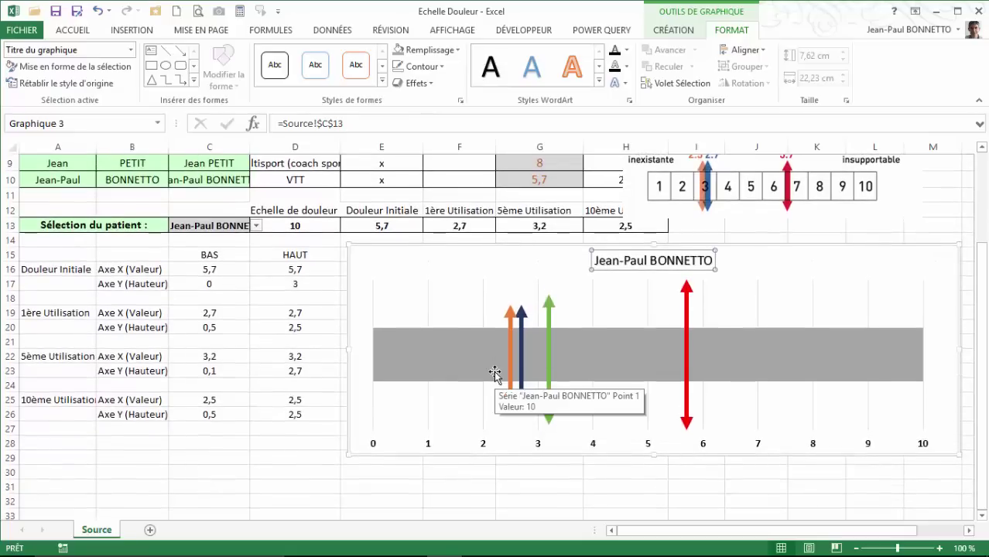
scroll(496, 377, "up", 1)
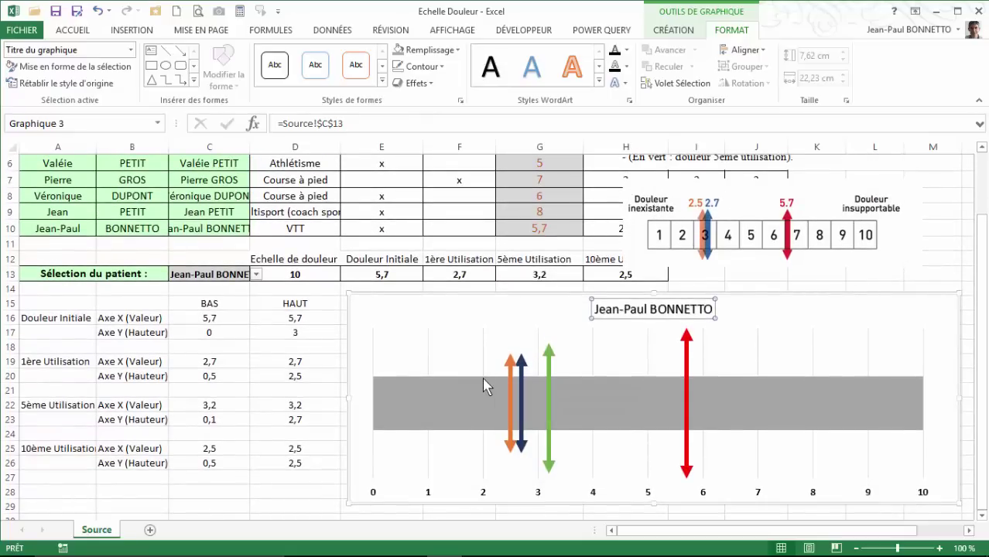
mouse_move(483, 377)
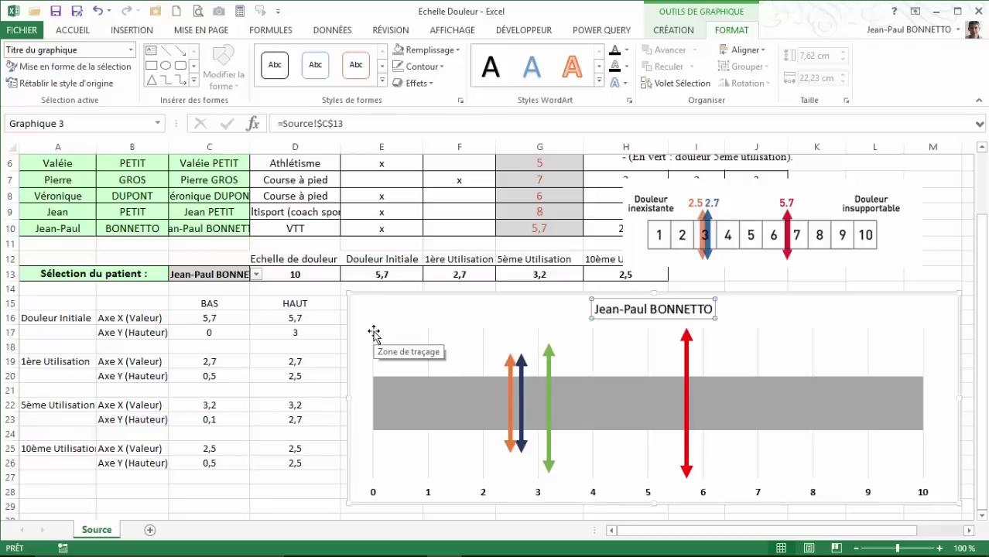
- Enlarge the chart to about 8,97 cm high and shorten its plot area to leave empty space below the horizontal axis
scroll(374, 333, "down", 1)
left_click(681, 460)
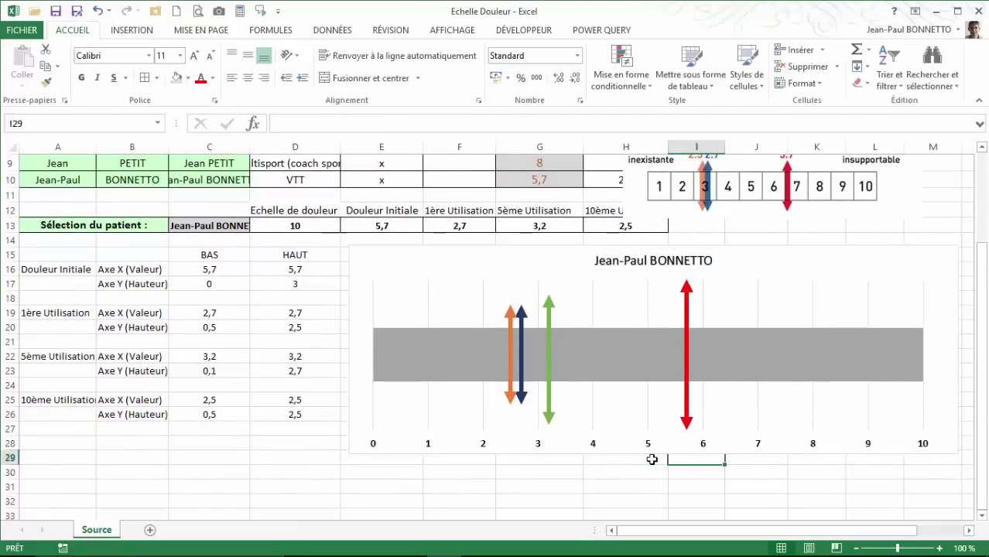
left_click(653, 455)
left_click_drag(652, 455, 656, 491)
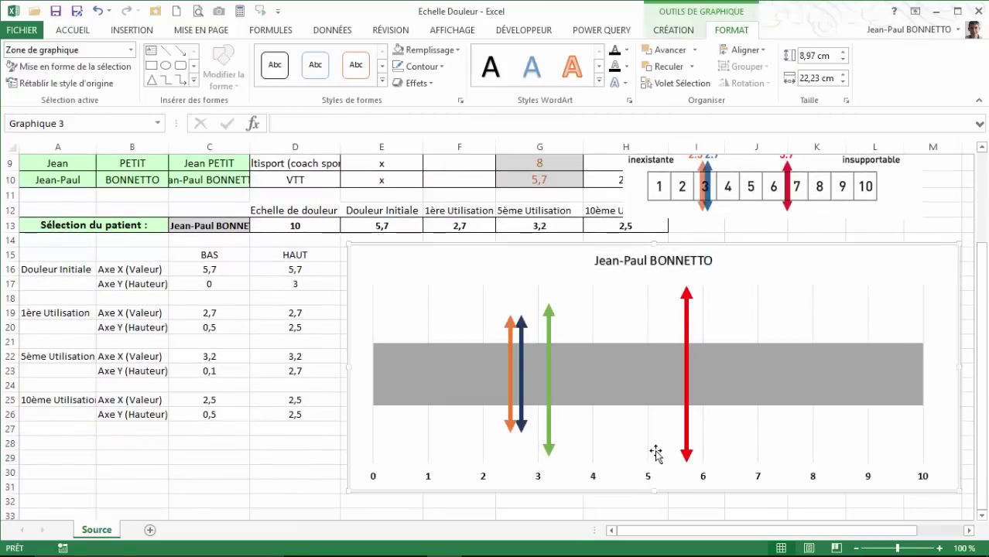
left_click(656, 455)
left_click_drag(647, 460, 648, 423)
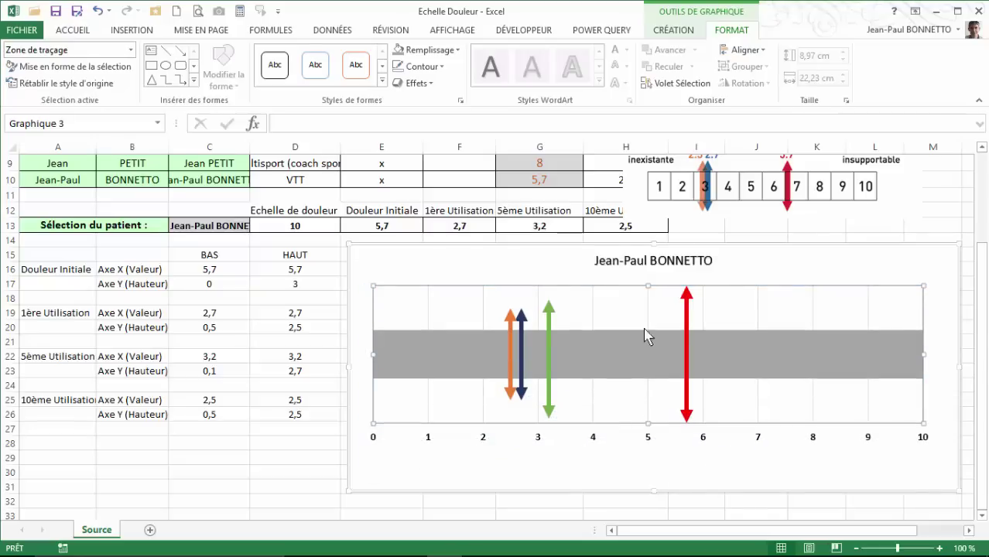
left_click(528, 470)
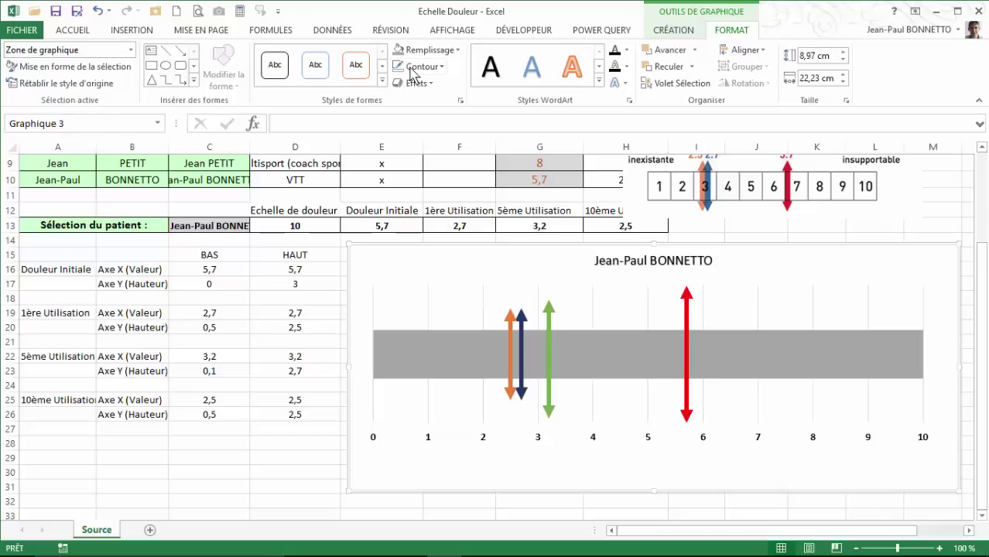
left_click(151, 50)
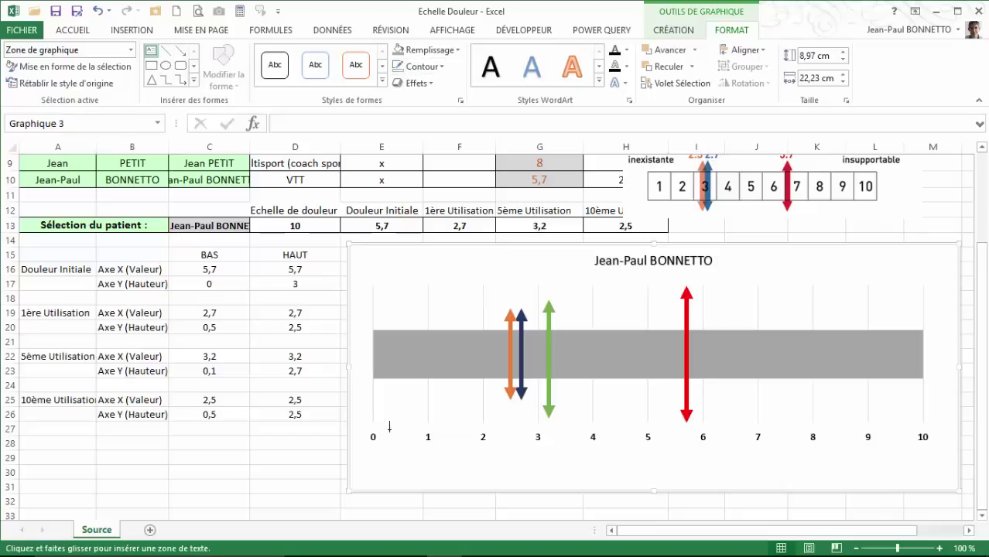
left_click_drag(357, 457, 426, 490)
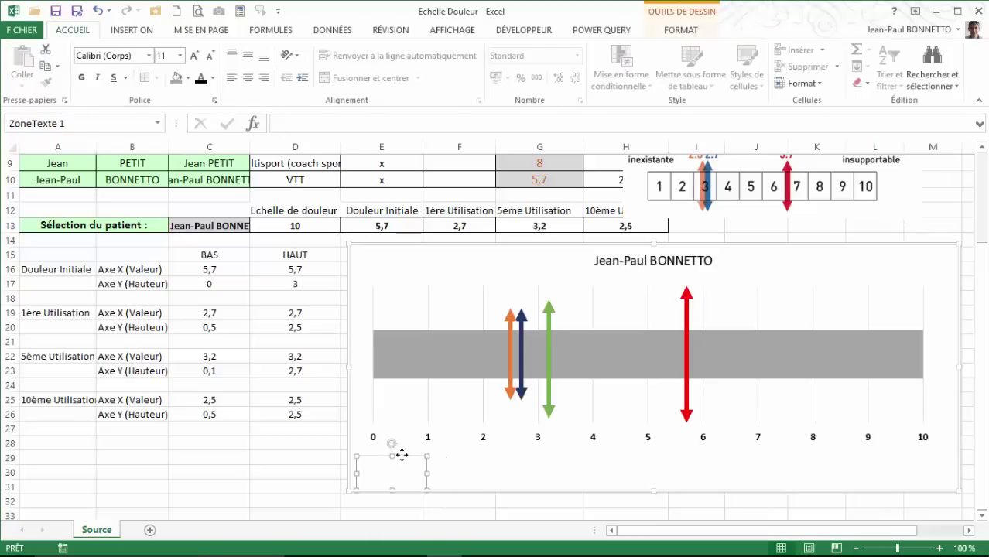
key("Delete")
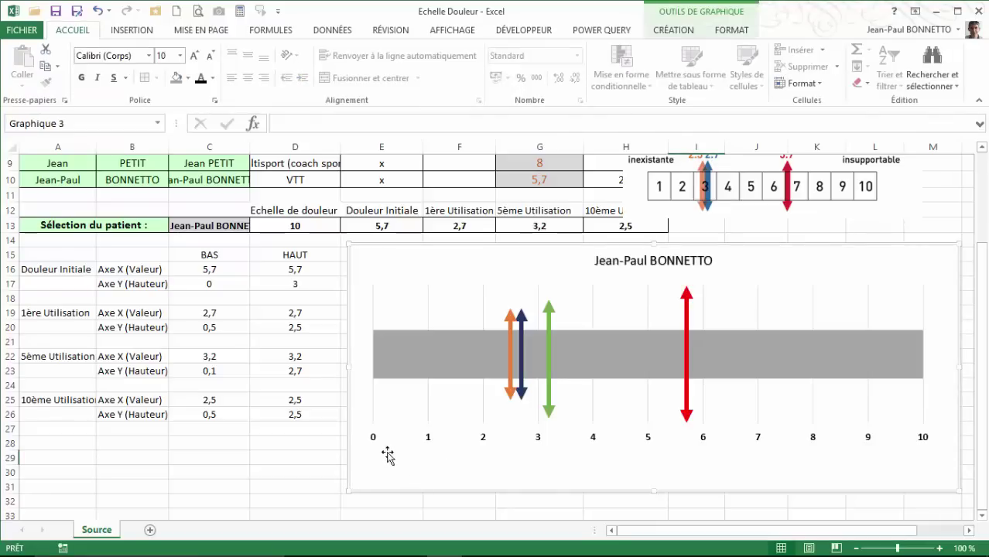
left_click(323, 464)
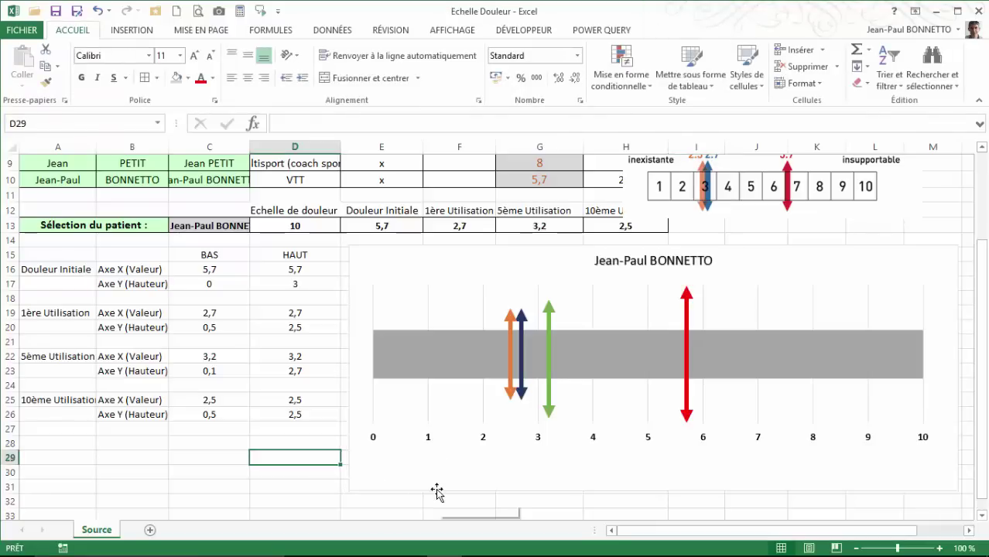
- Insert a text box in the chart below the axis label 0 and enter "Douleur Inexistante" in it
left_click_drag(430, 489, 402, 482)
left_click(362, 464)
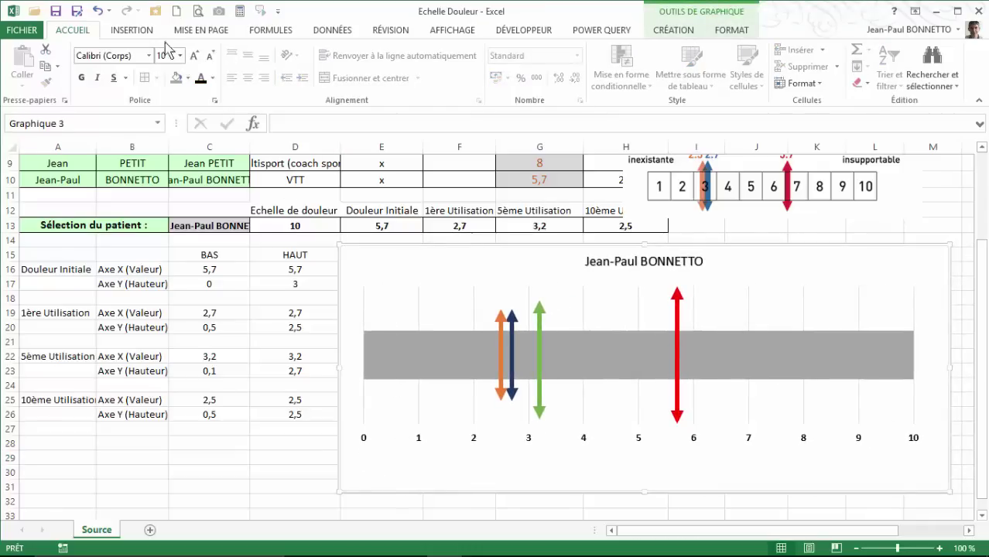
left_click(137, 31)
left_click(223, 84)
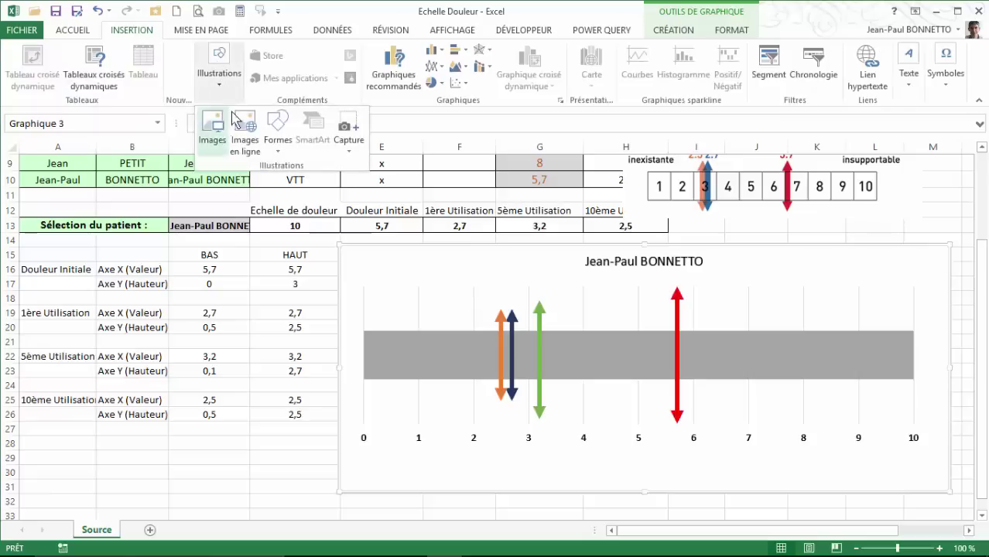
left_click(278, 126)
left_click(271, 183)
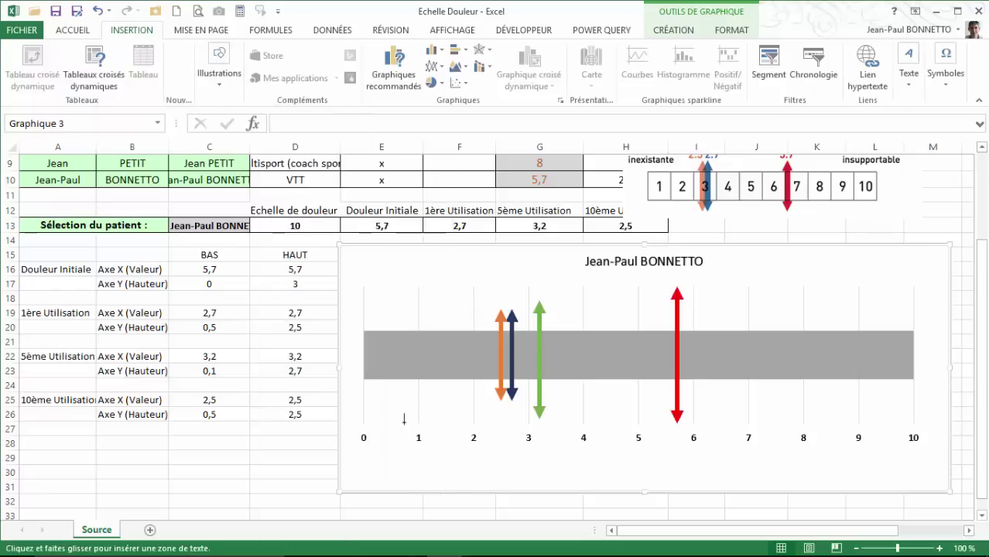
mouse_move(349, 450)
left_mouse_down()
mouse_move(430, 462)
mouse_move(422, 488)
left_mouse_up()
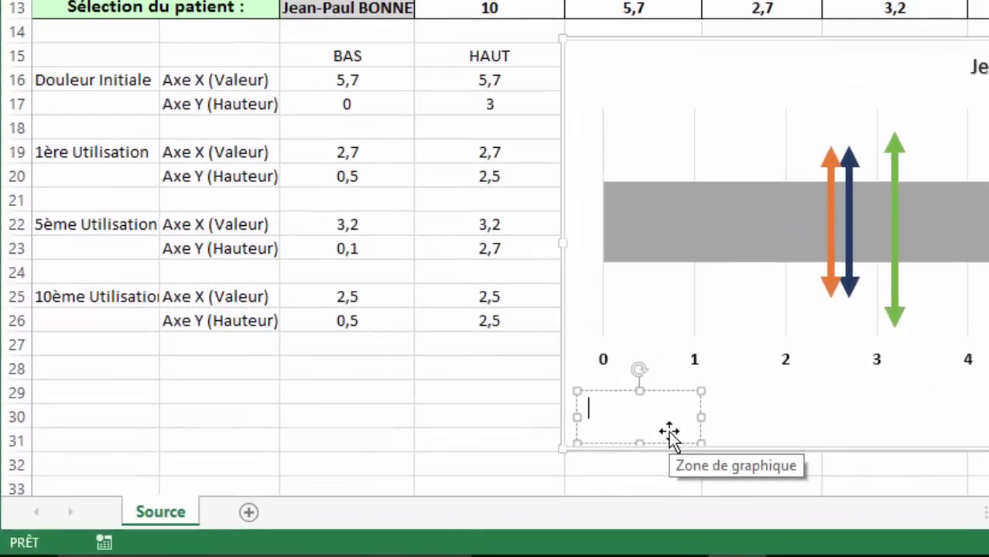
type("Douleur Inexistante")
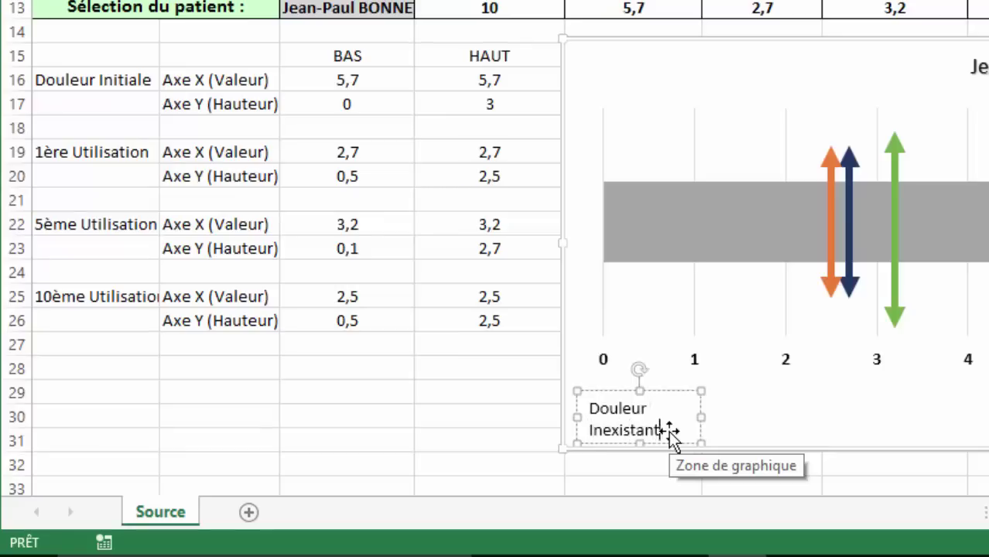
- Move the "Douleur Inexistante" text box slightly up and make it taller so both lines of text fit
left_click(664, 387)
left_click(663, 387)
left_click_drag(702, 440, 678, 421)
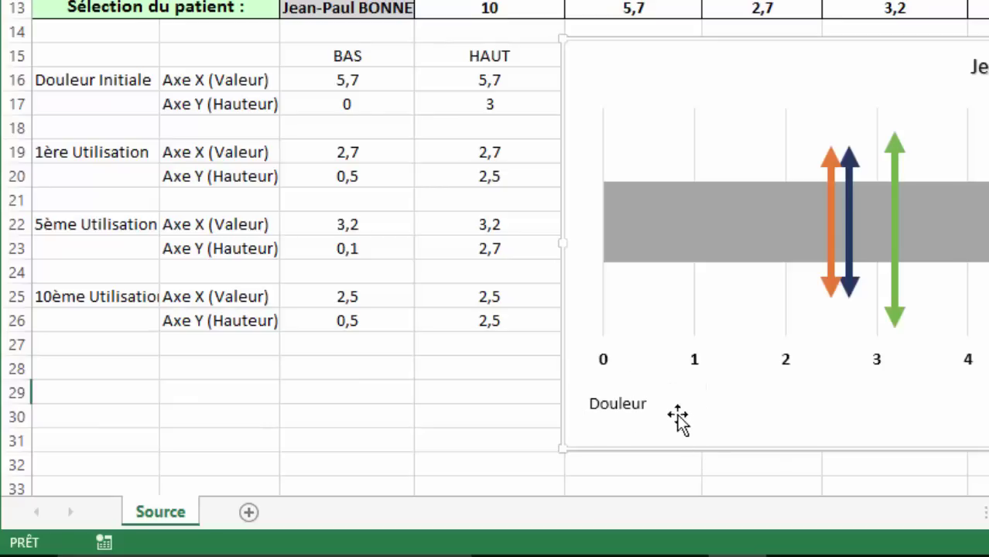
left_click(620, 401)
left_click_drag(614, 387, 613, 378)
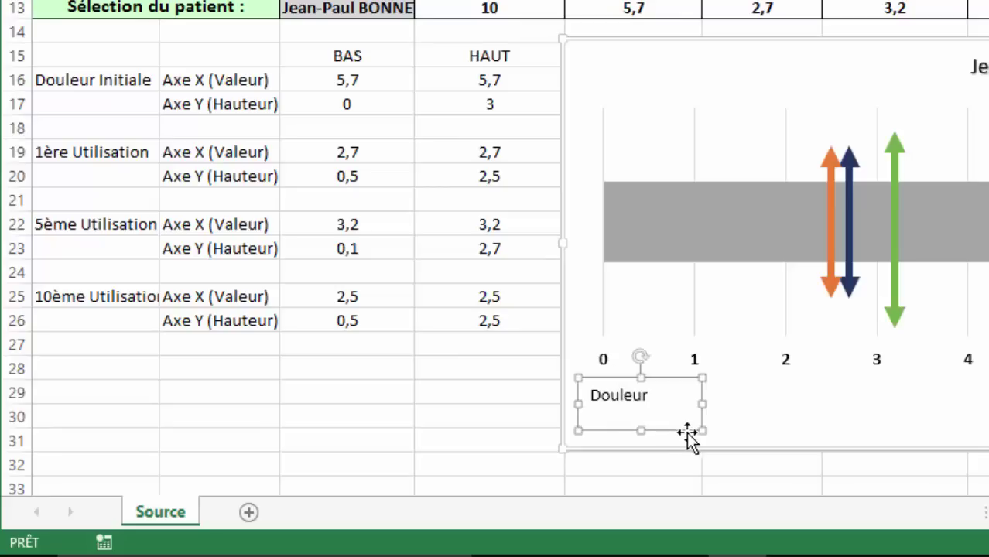
left_click_drag(698, 432, 698, 440)
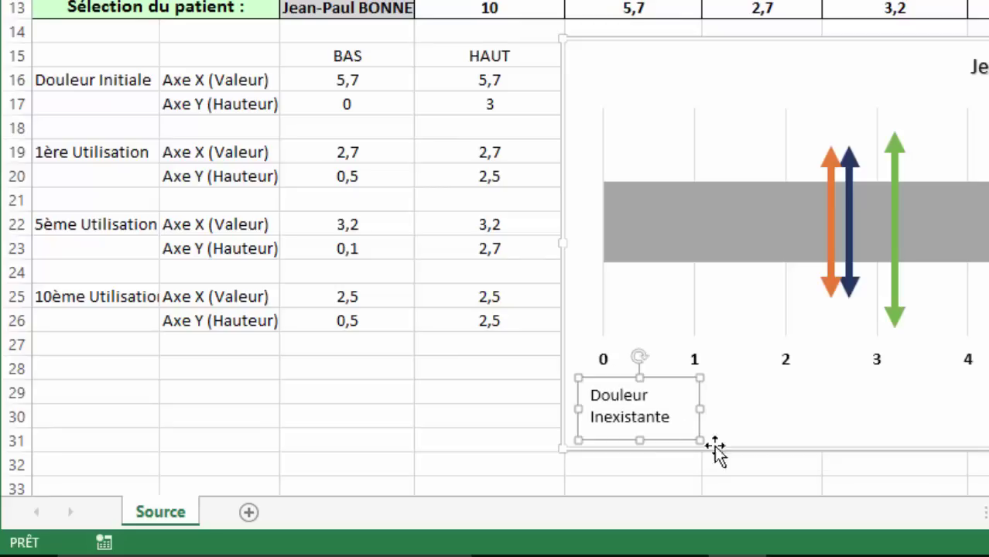
- Make the "Douleur Inexistante" text bold and place a copy of its text box below the axis label 10
key("ctrl+g")
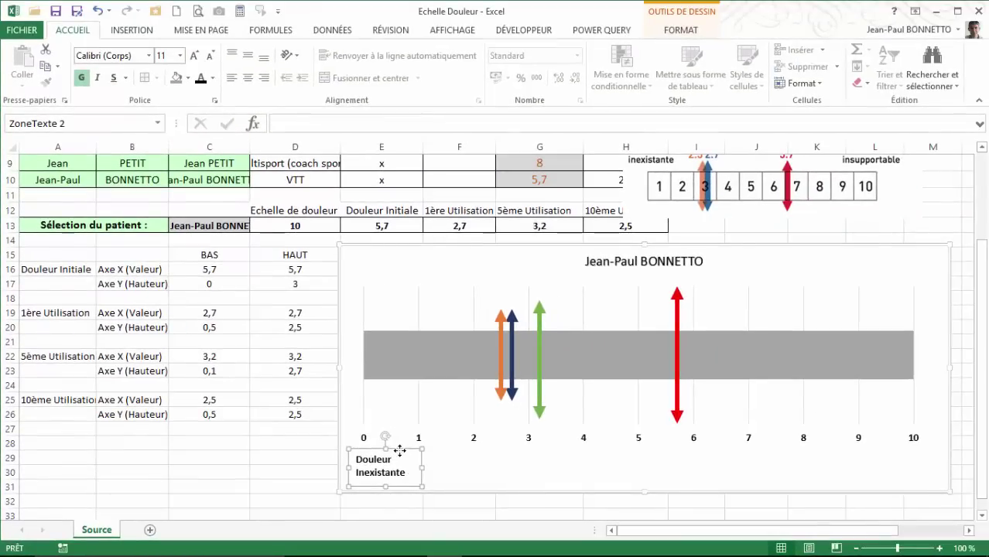
key("ctrl+c")
key("ctrl+v")
left_click_drag(398, 293, 929, 484)
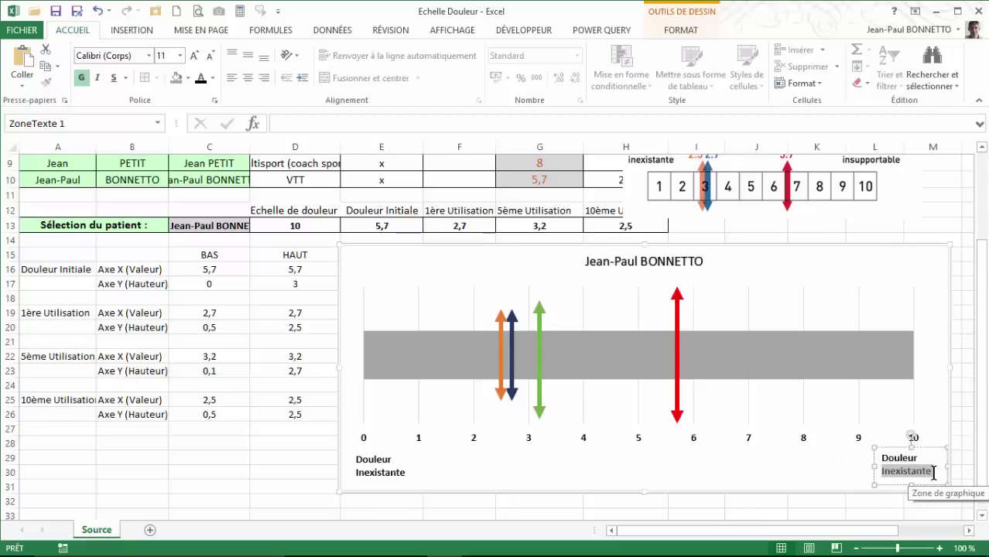
- Replace "Inexistante" with "Insupportable" in the copied text box below the axis label 10
type("Insupportab")
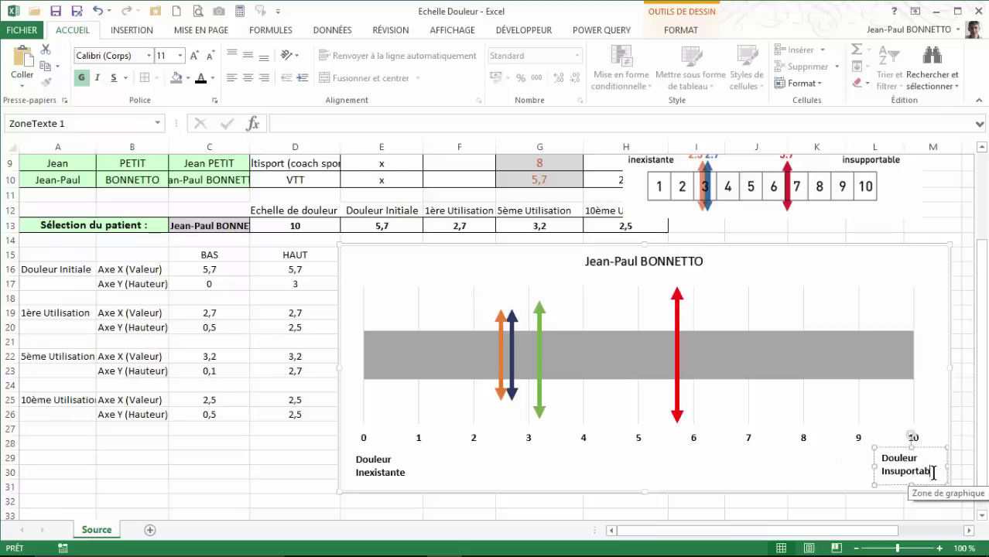
type("le")
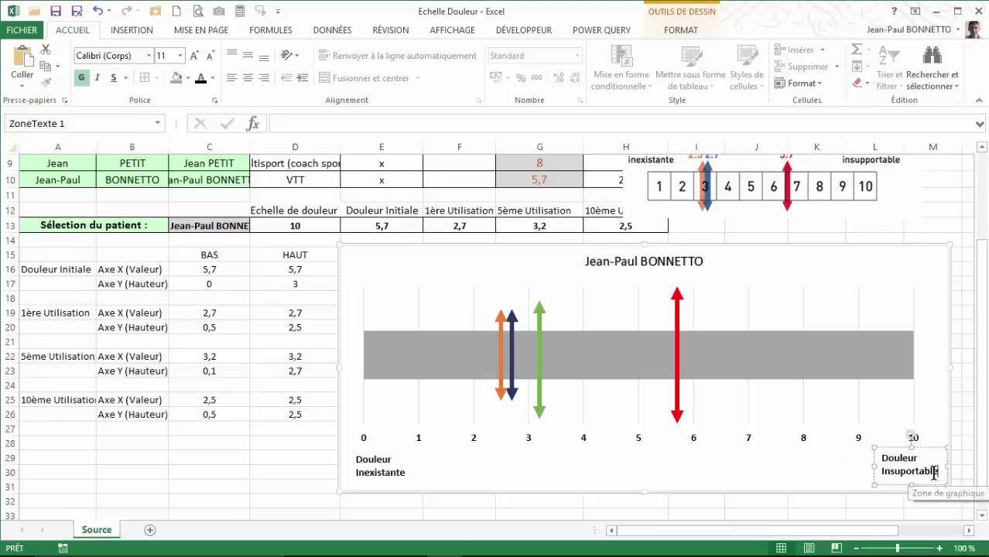
left_click(730, 477)
left_click(912, 467)
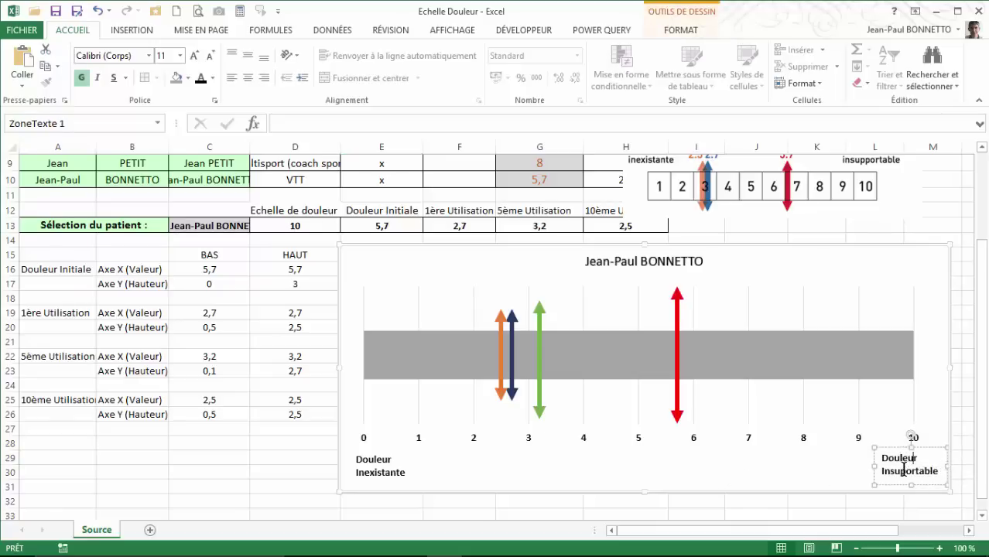
left_click(910, 472)
type("p")
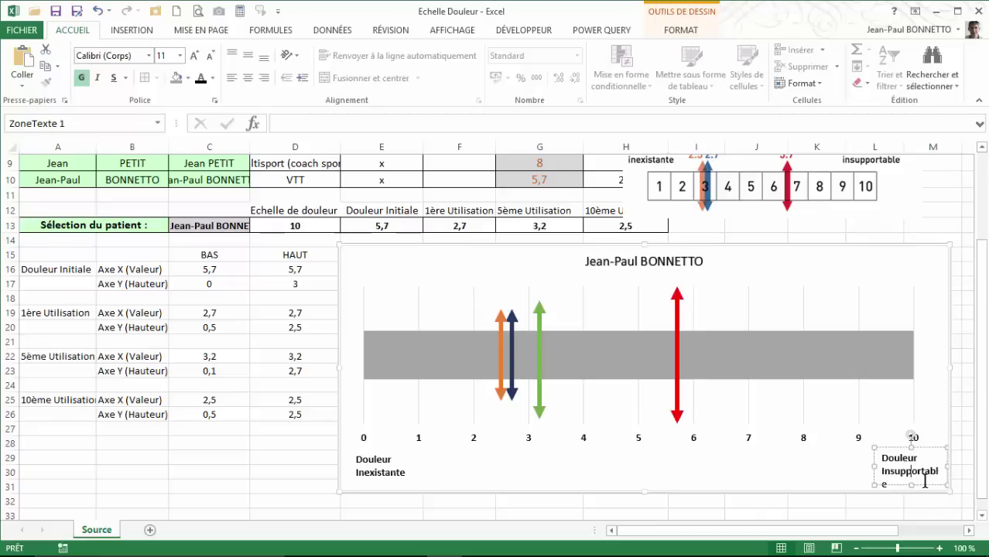
- Widen the "Douleur Insupportable" text box slightly so the word fits on one line, and right-align its text
left_click_drag(872, 468, 866, 467)
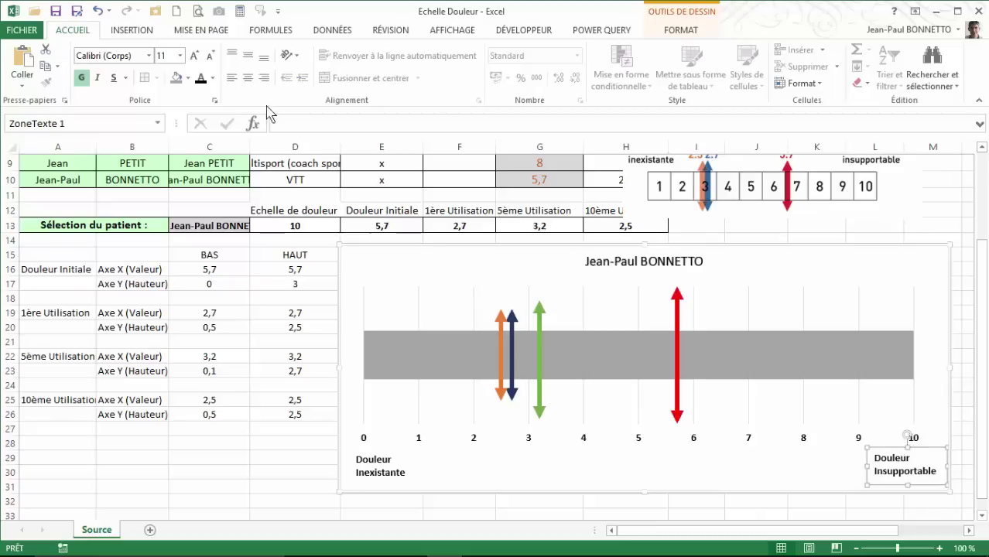
left_click(264, 77)
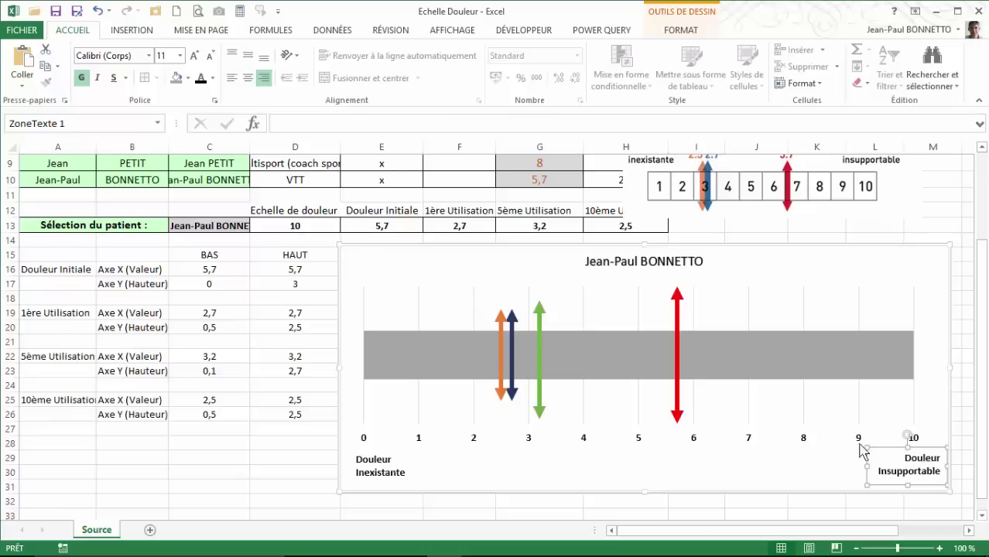
left_click(529, 480)
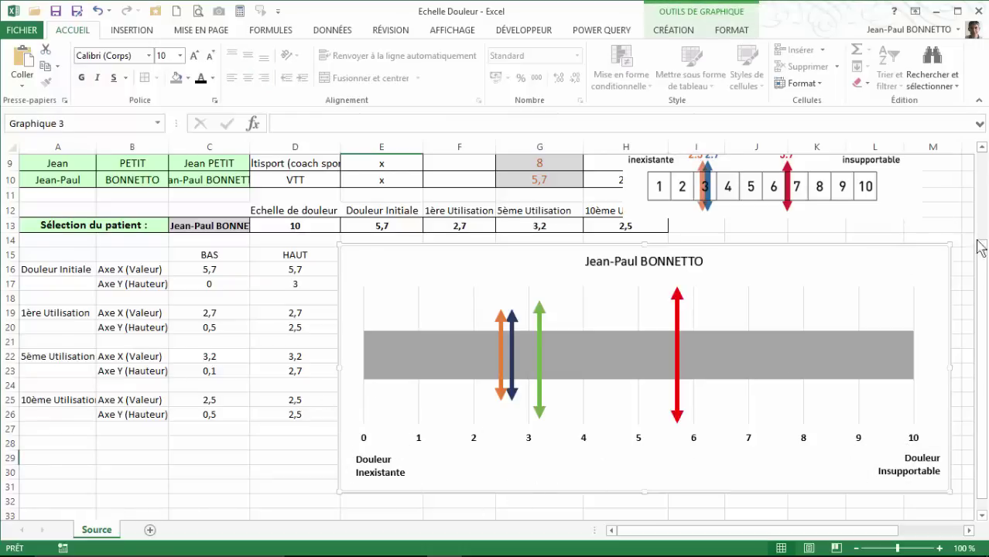
- Add data labels of the callout type (Légende de données) to all series of the chart
left_click_drag(982, 248, 982, 236)
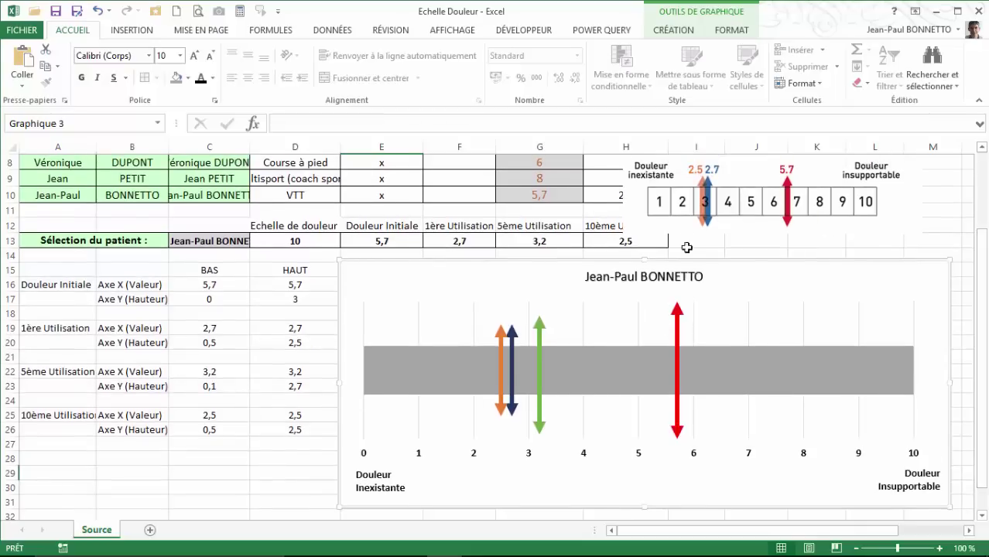
left_click(729, 31)
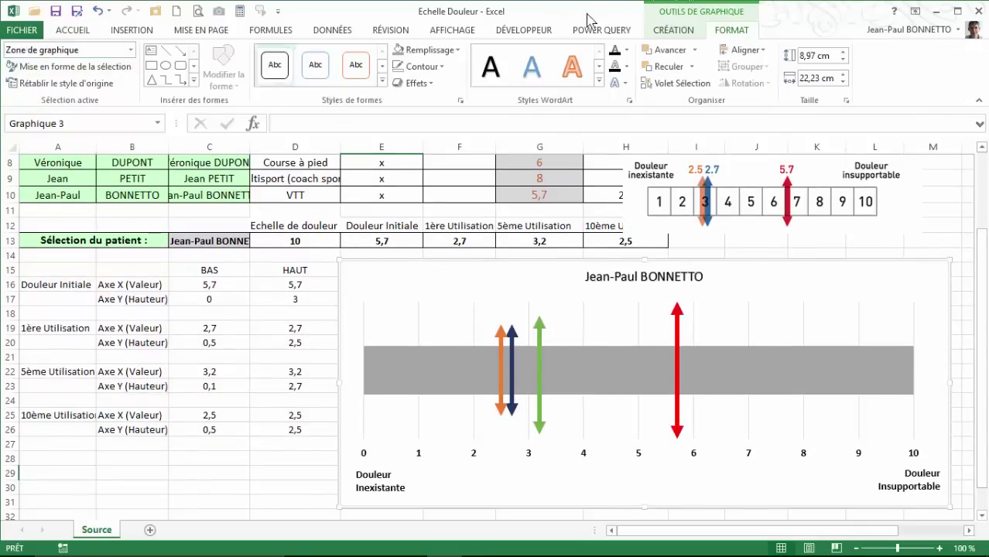
left_click(671, 30)
left_click(66, 89)
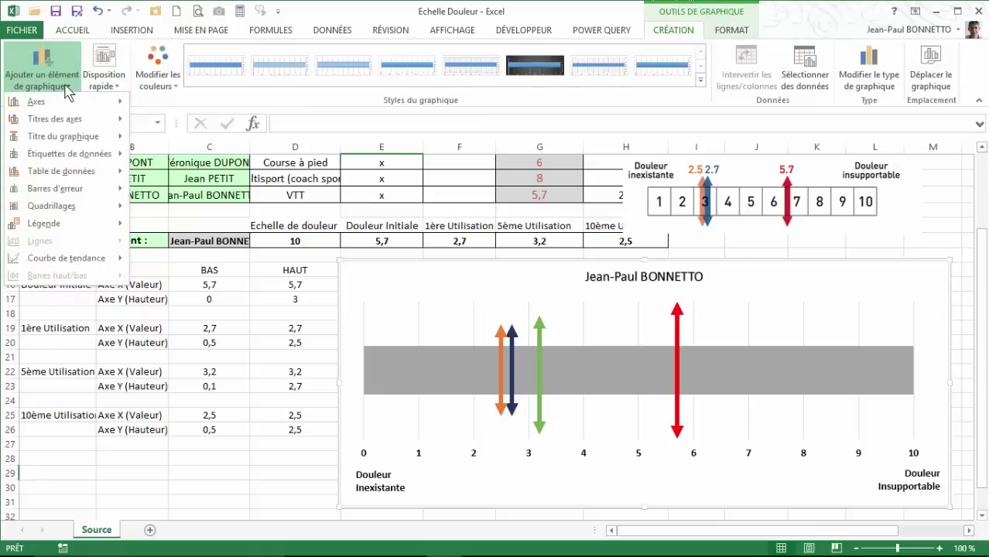
mouse_move(64, 159)
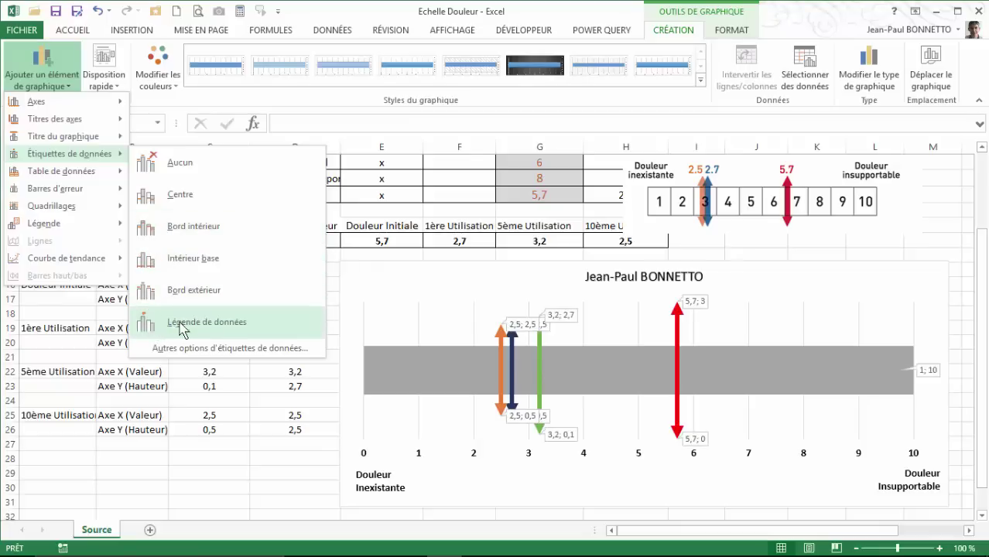
left_click(147, 328)
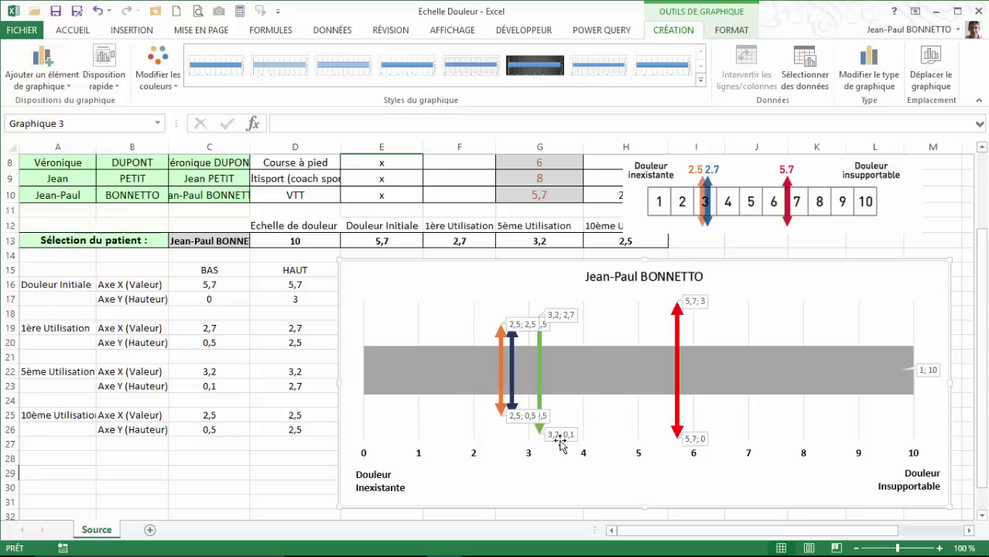
- Delete the data labels at the lower ends of the orange and dark blue arrows
left_click(520, 421)
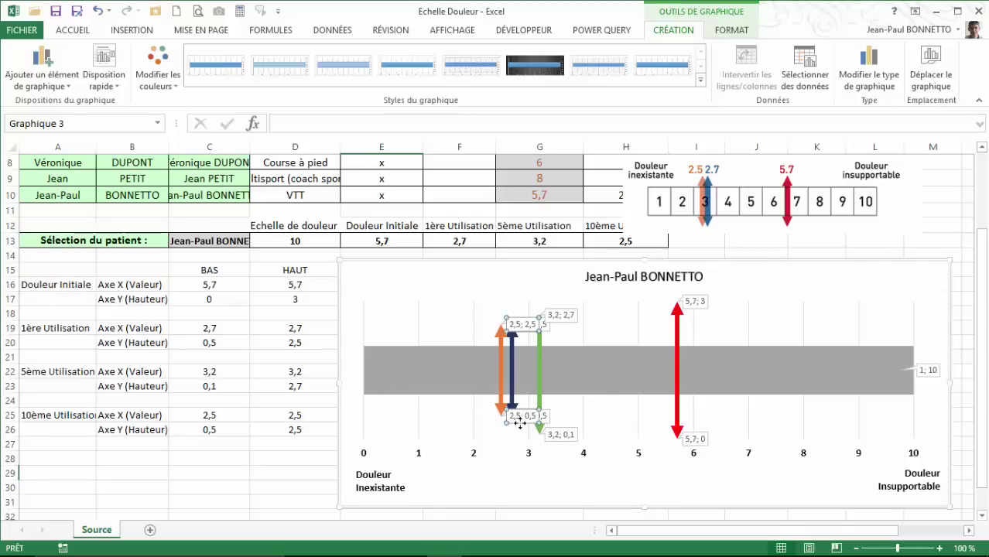
left_click(520, 423)
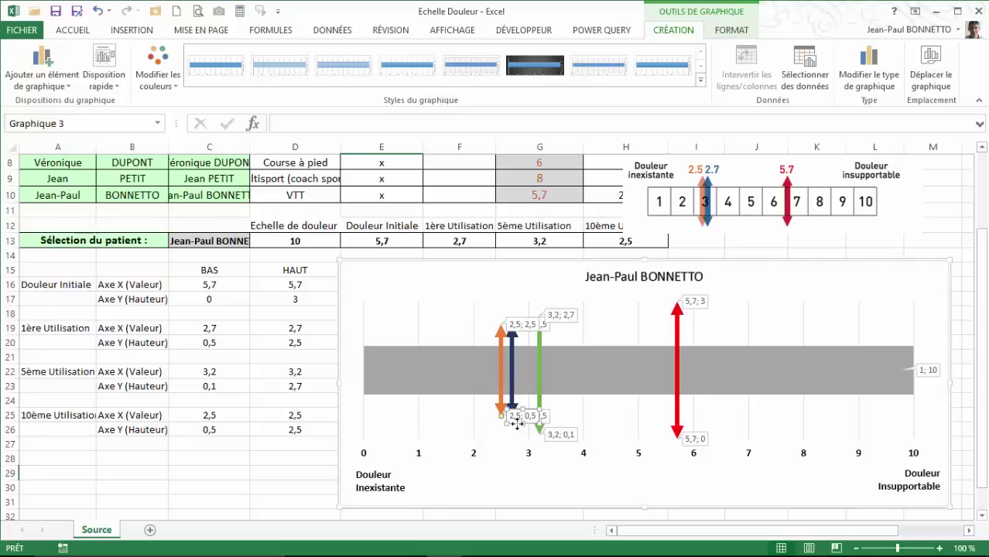
key("Delete")
left_click(532, 421)
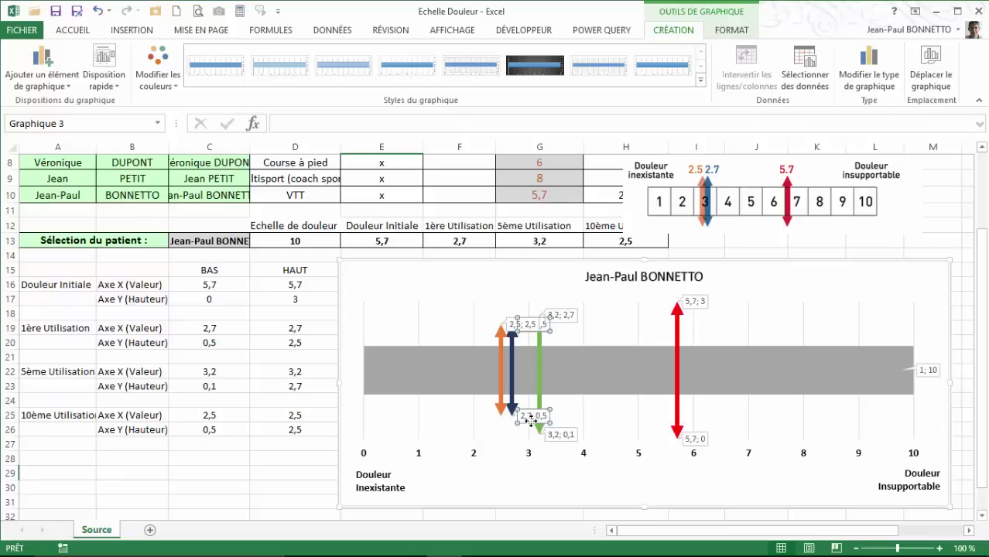
left_click(530, 421)
key("Delete")
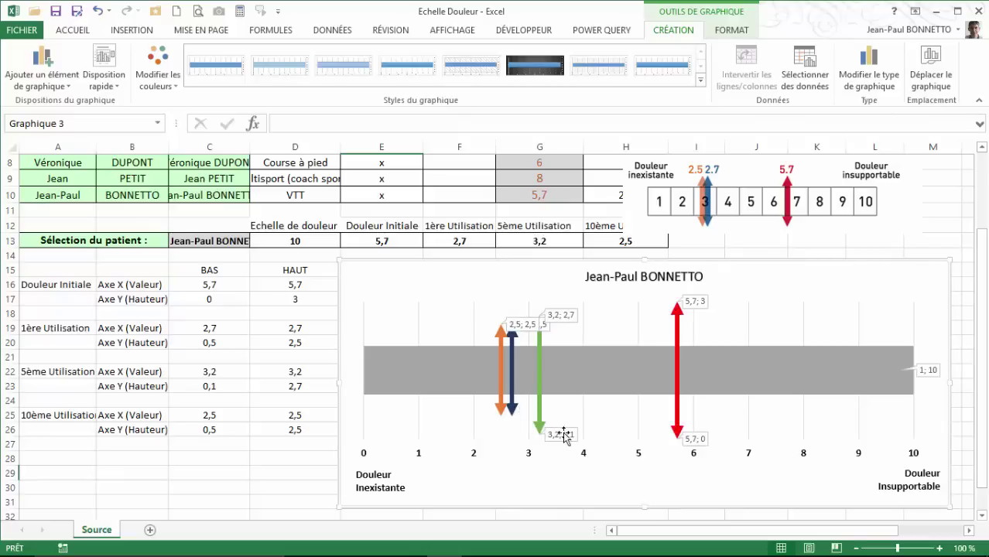
- Delete the data labels at the lower ends of the green and red arrows and the label of the grey bar
left_click(561, 434)
left_click(561, 439)
key("Delete")
left_click(695, 438)
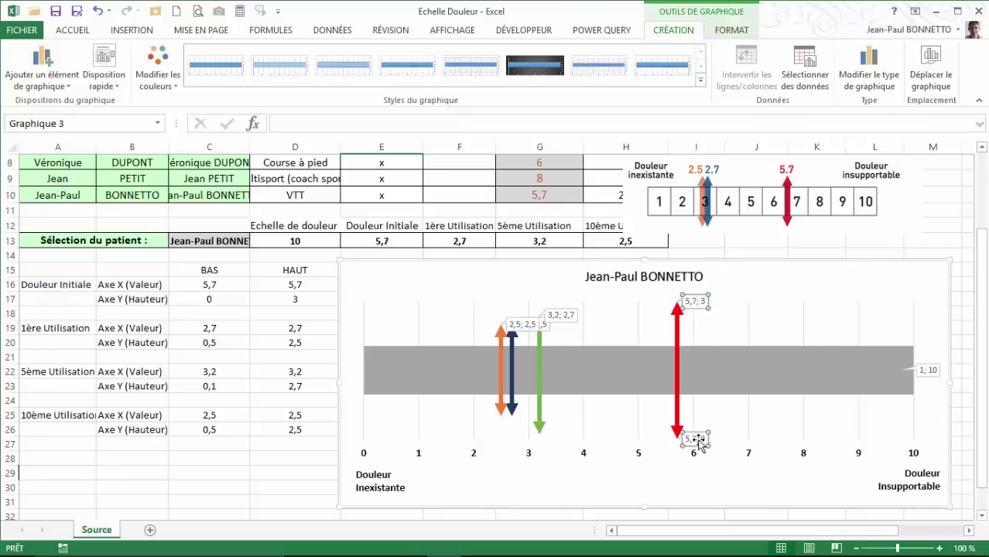
left_click(697, 437)
key("Delete")
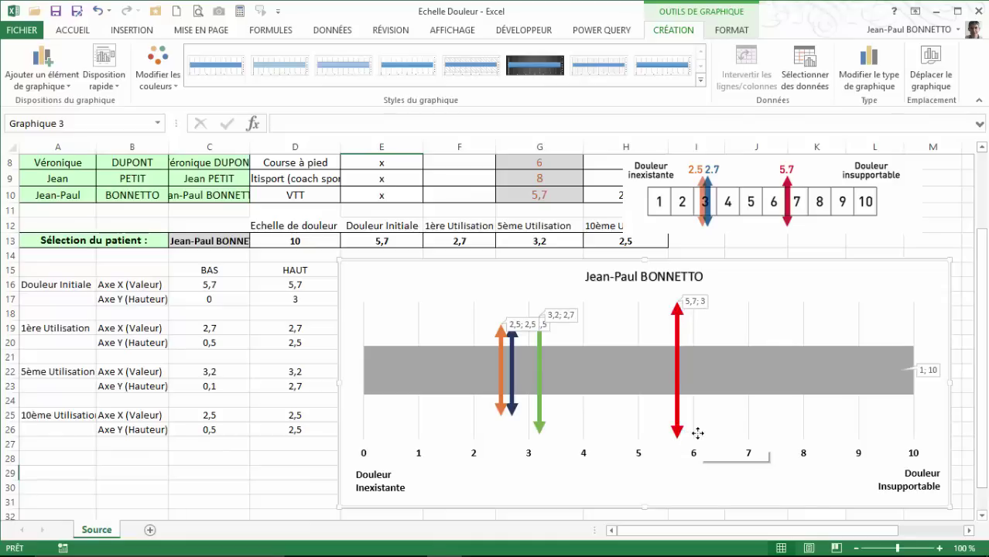
left_click(931, 370)
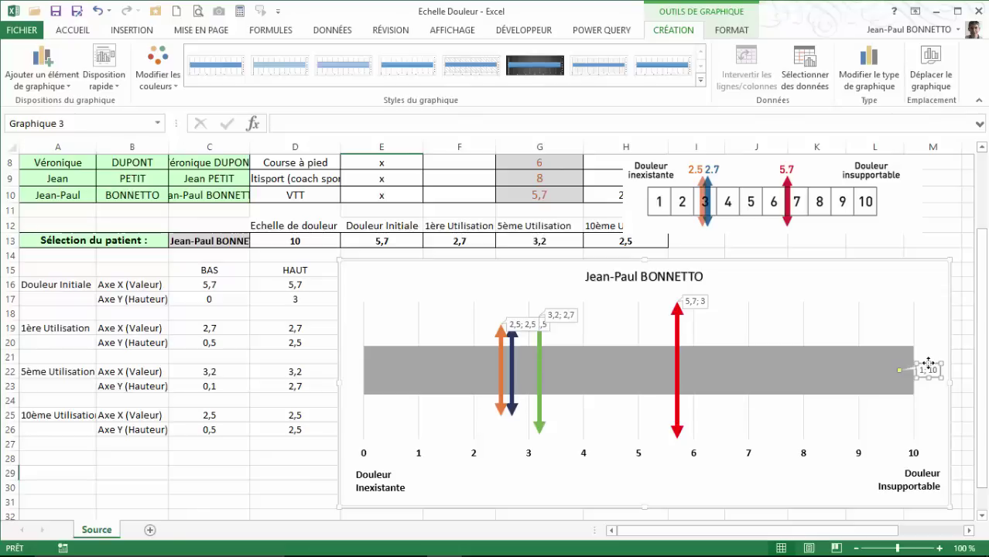
key("Delete")
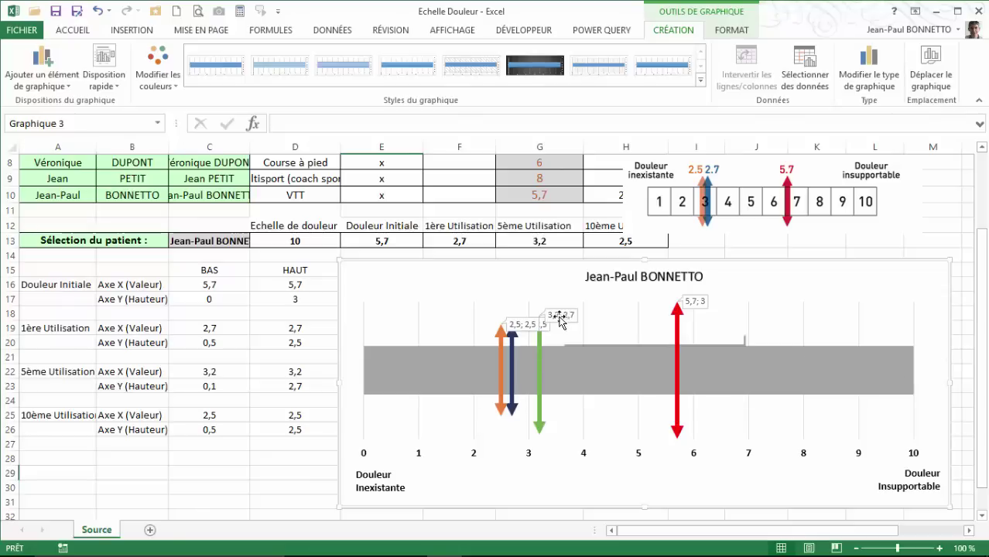
left_click(560, 314)
left_click(530, 326)
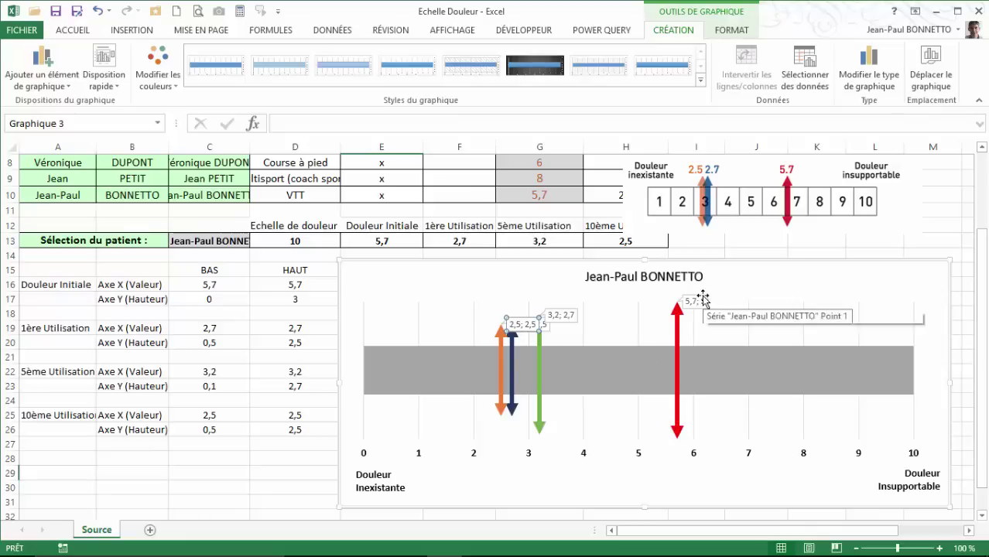
right_click(520, 329)
key("Escape")
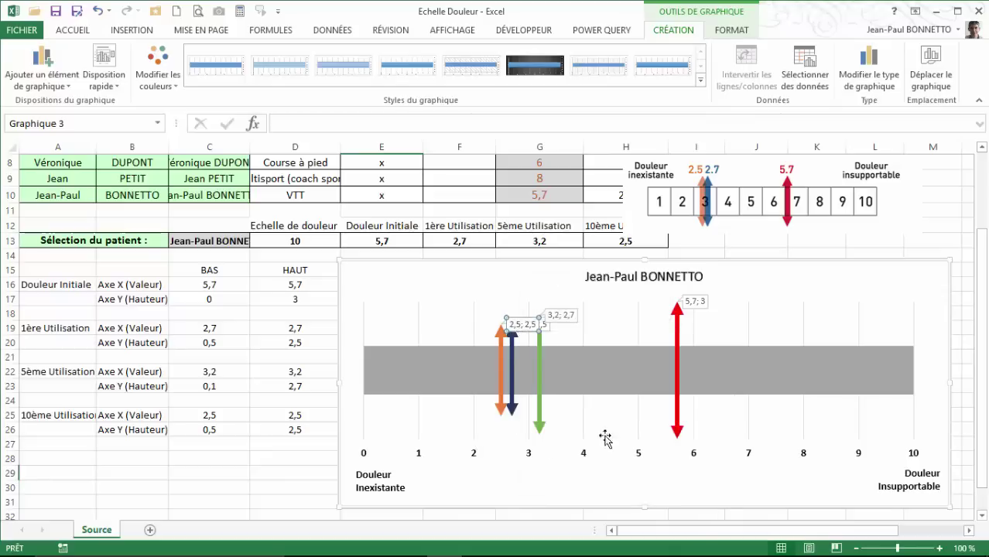
left_click(616, 480)
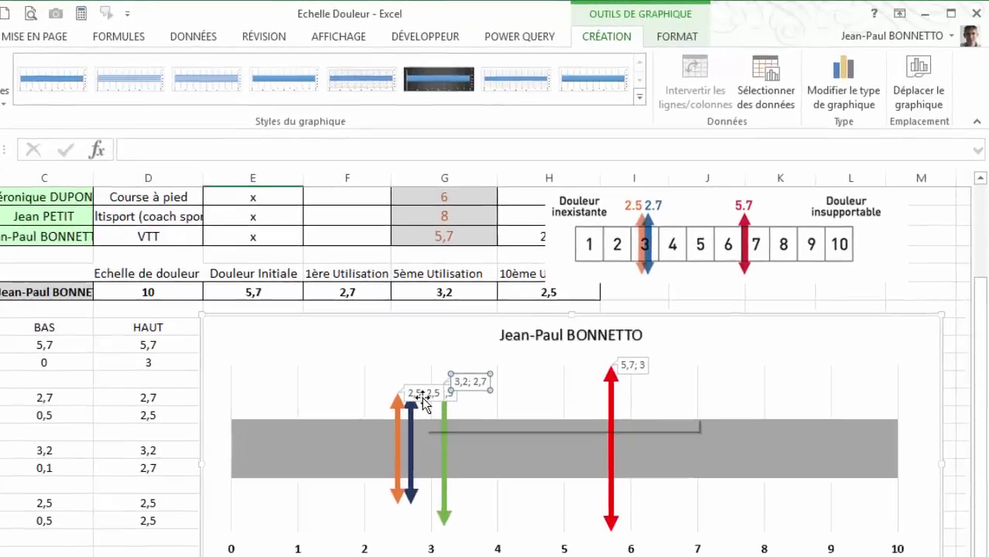
- Format the orange arrow's upper data label to show only the X value and position it above the point (Au-dessus)
left_click(521, 328)
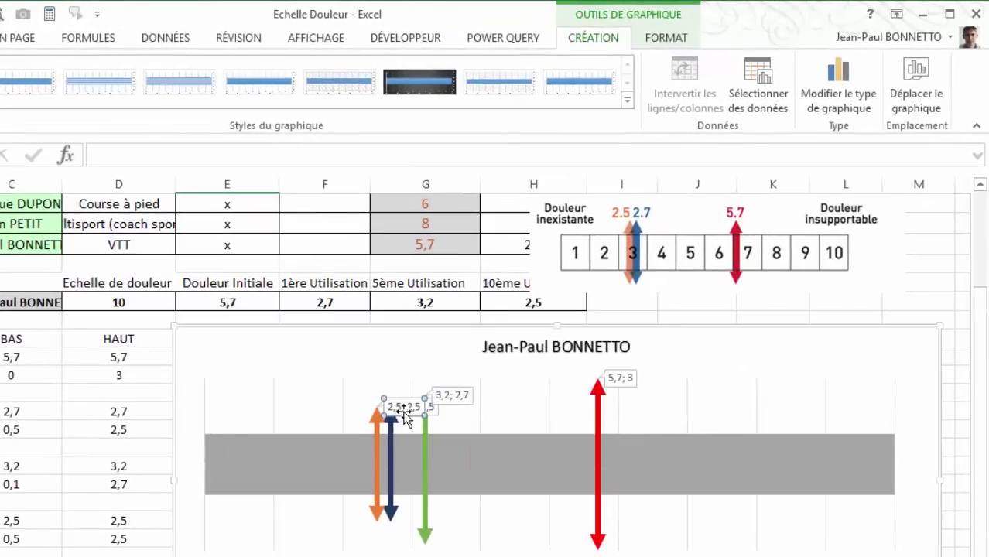
right_click(406, 416)
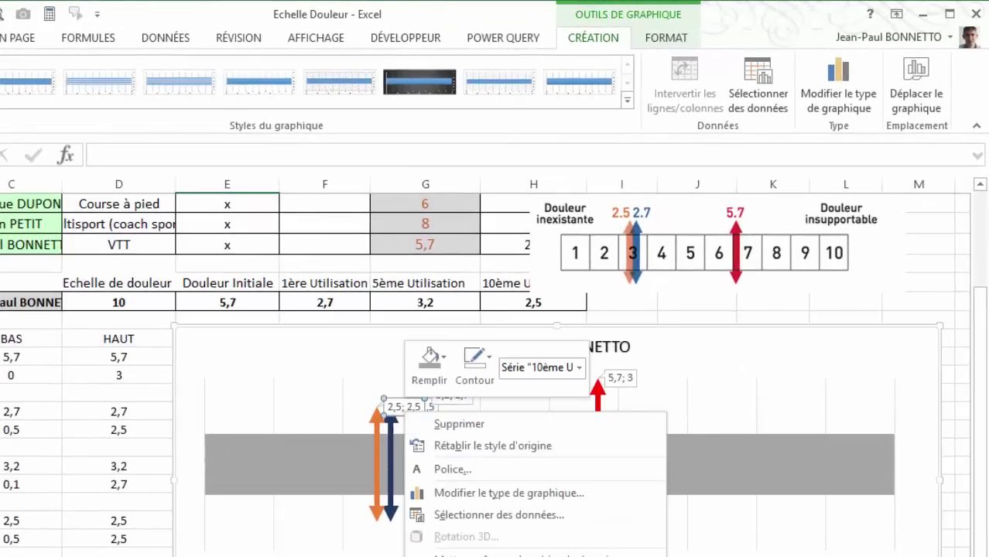
left_click(495, 554)
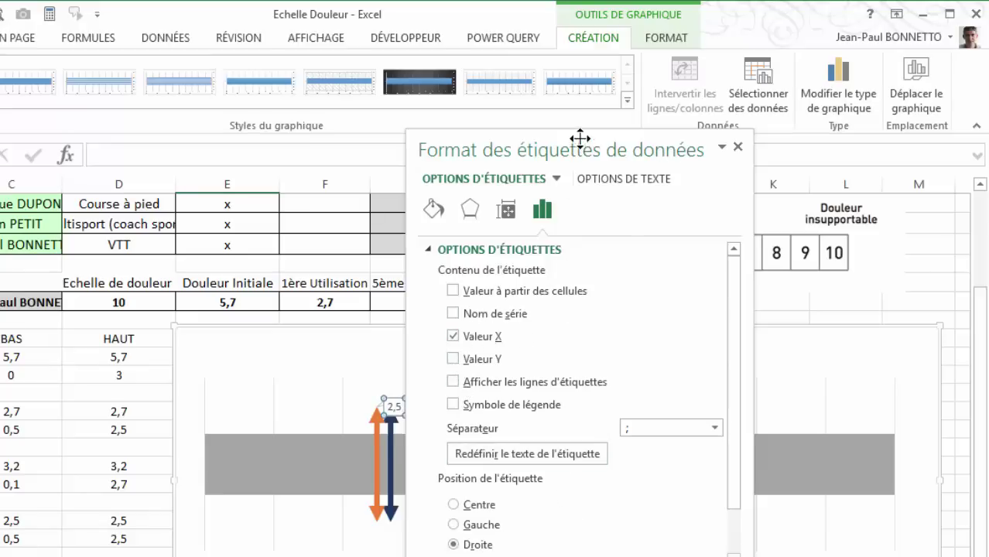
left_click_drag(580, 138, 720, 128)
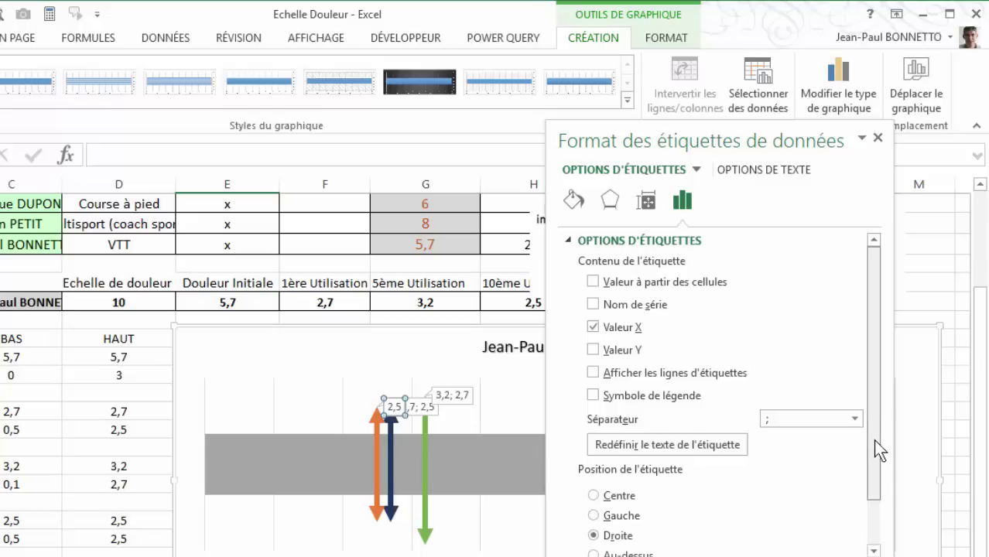
left_click_drag(873, 440, 874, 484)
left_click(594, 501)
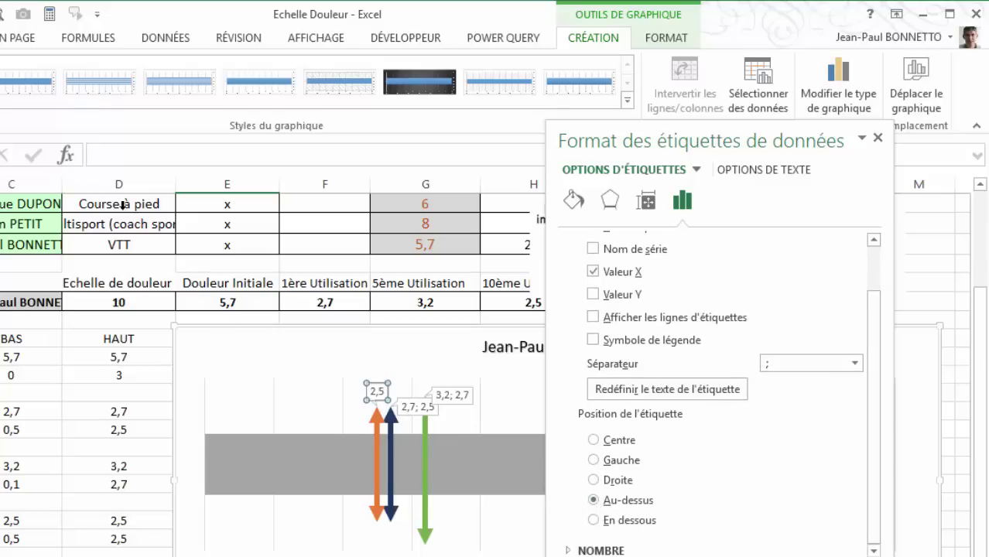
- Show only the X value above the point in the dark blue arrow's label and move it higher, clear of the orange arrow's label
left_click(408, 414)
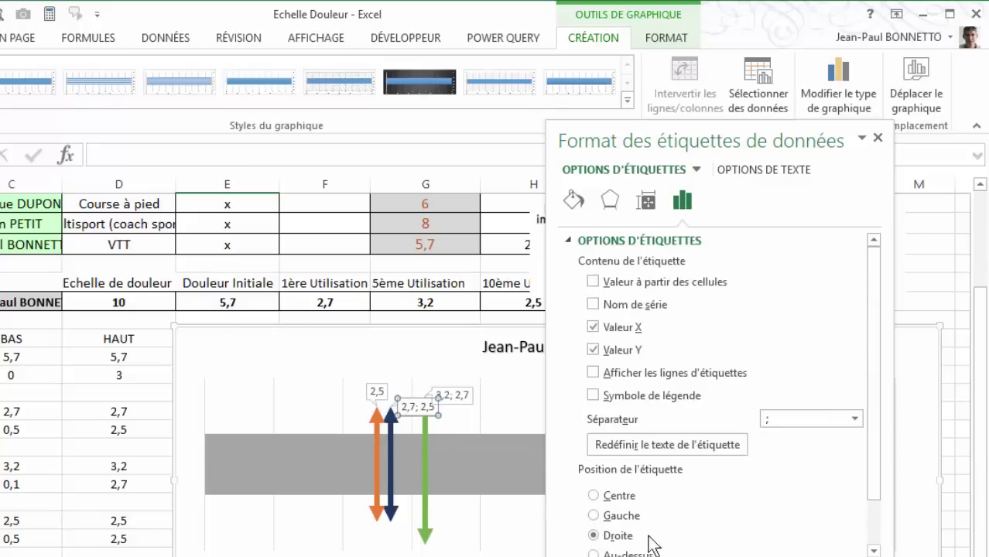
left_click(593, 554)
left_click(593, 350)
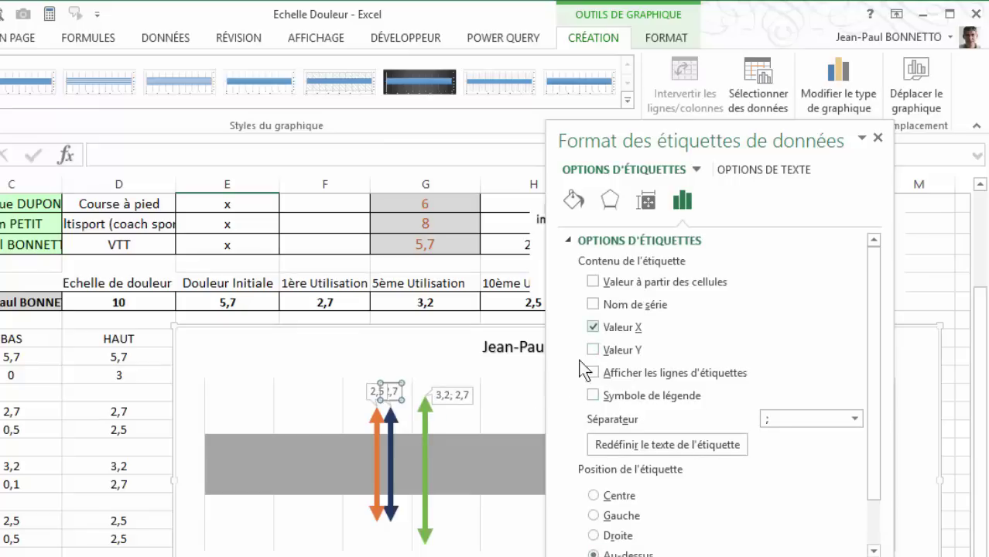
left_click(407, 395)
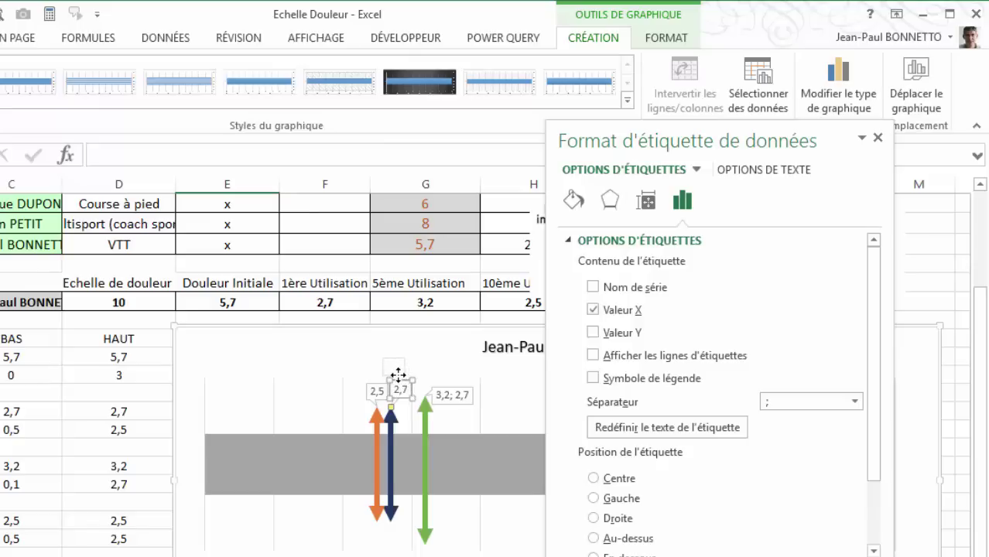
left_click_drag(398, 375, 397, 374)
- Format the green arrow's data label to show only the X value and position it above the point (Au-dessus)
left_click(451, 398)
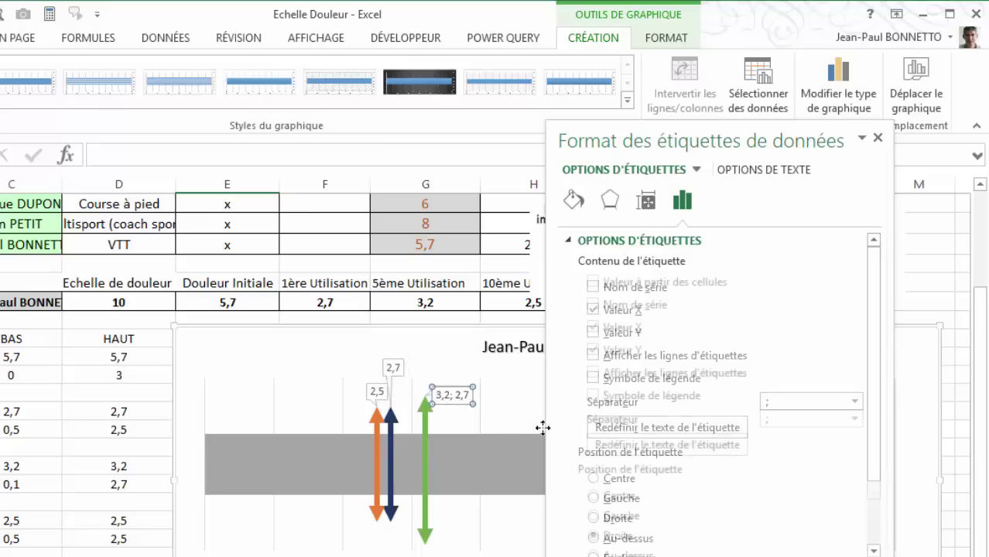
left_click(594, 350)
left_click(594, 553)
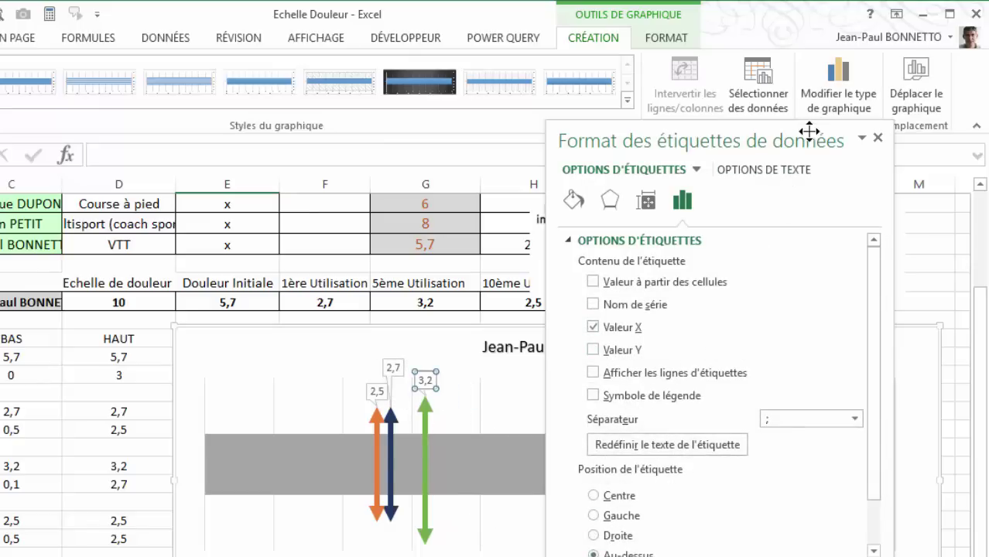
- Format the red arrow's data label to show only the X value and position it above the point (Au-dessus)
left_click_drag(811, 133, 817, 504)
left_click(625, 380)
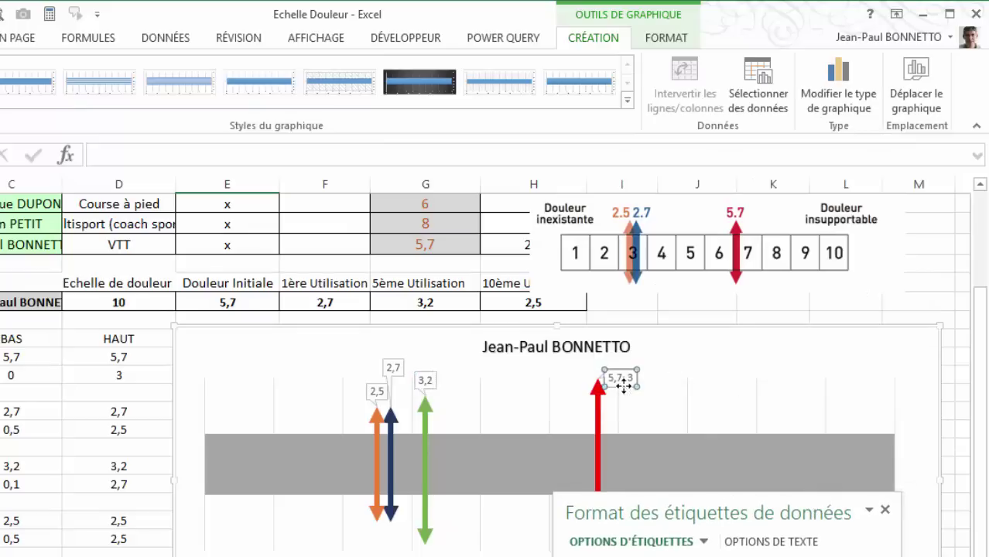
left_click_drag(745, 507, 276, 62)
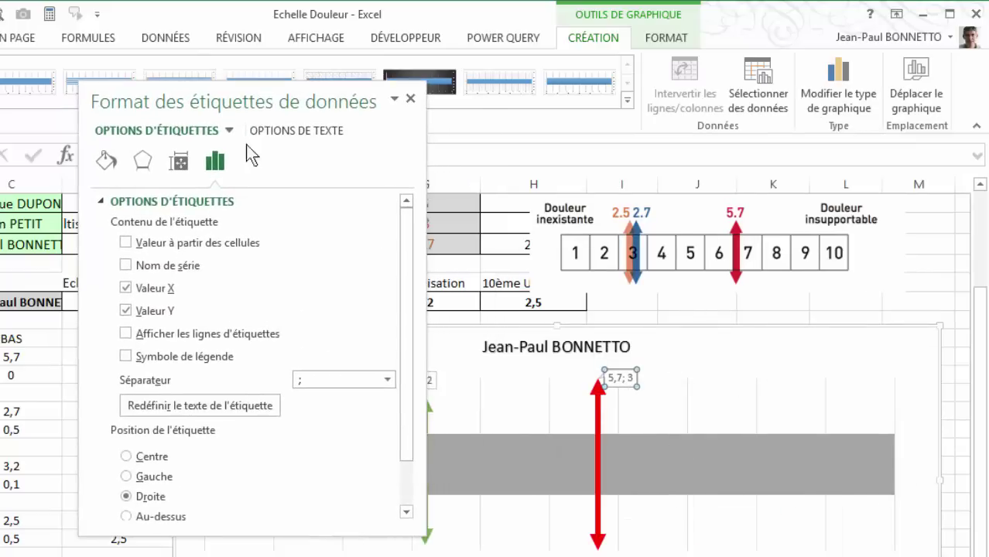
left_click(126, 518)
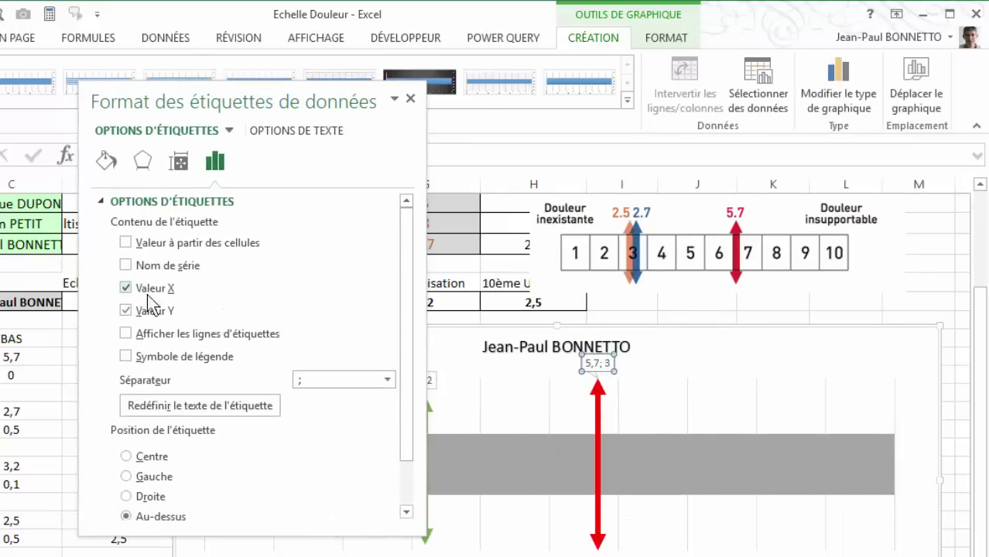
left_click(125, 310)
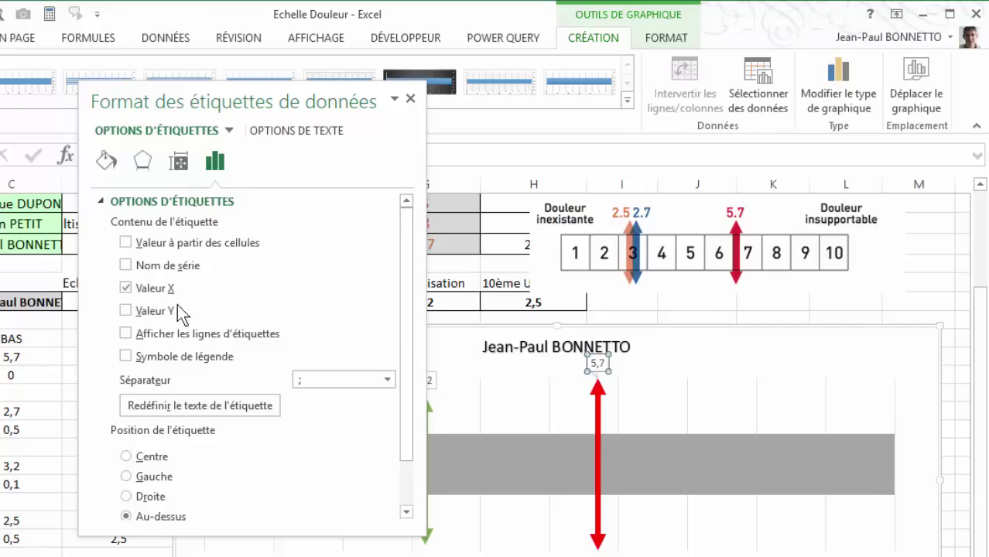
left_click(413, 98)
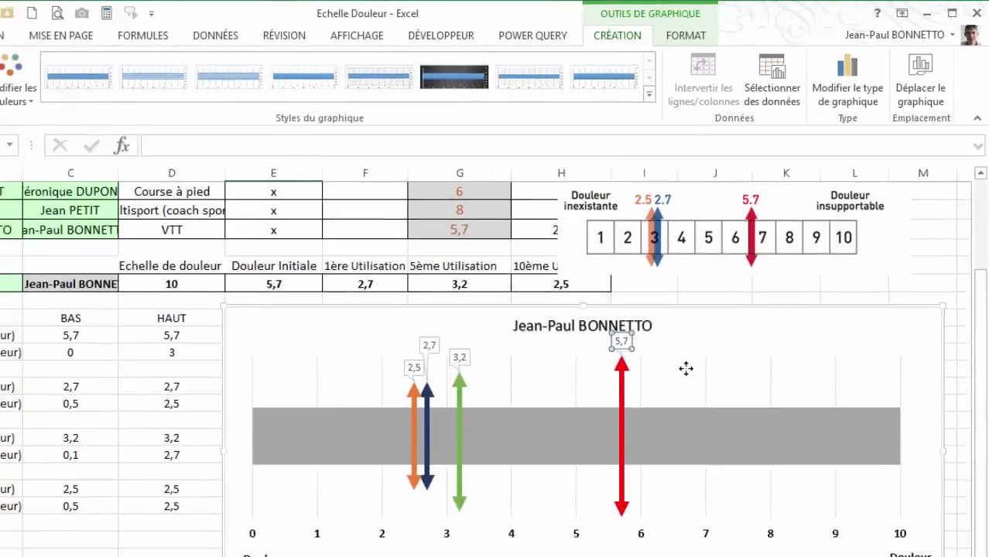
- Set the red arrow's data label to automatic fill with bold red text
left_click(666, 394)
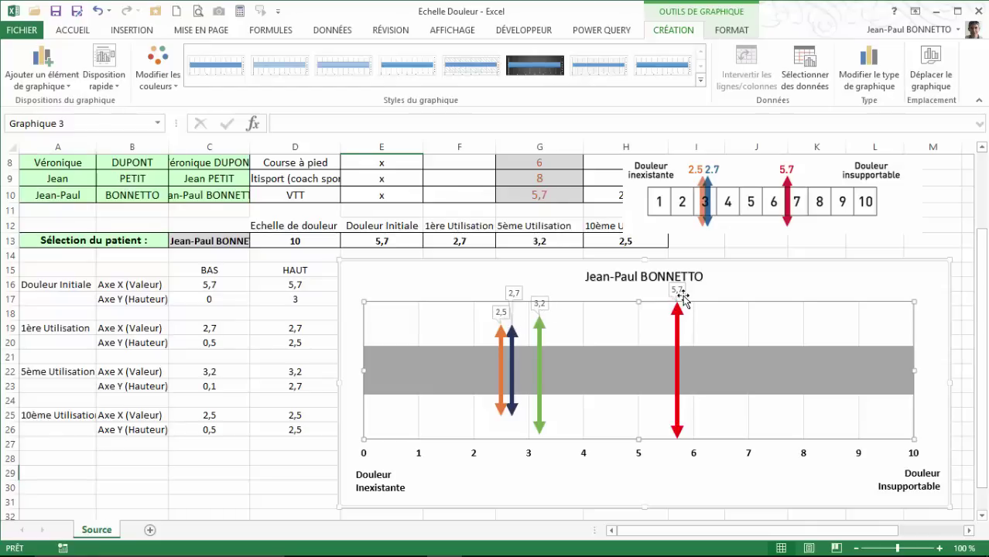
left_click(679, 293)
left_click(732, 29)
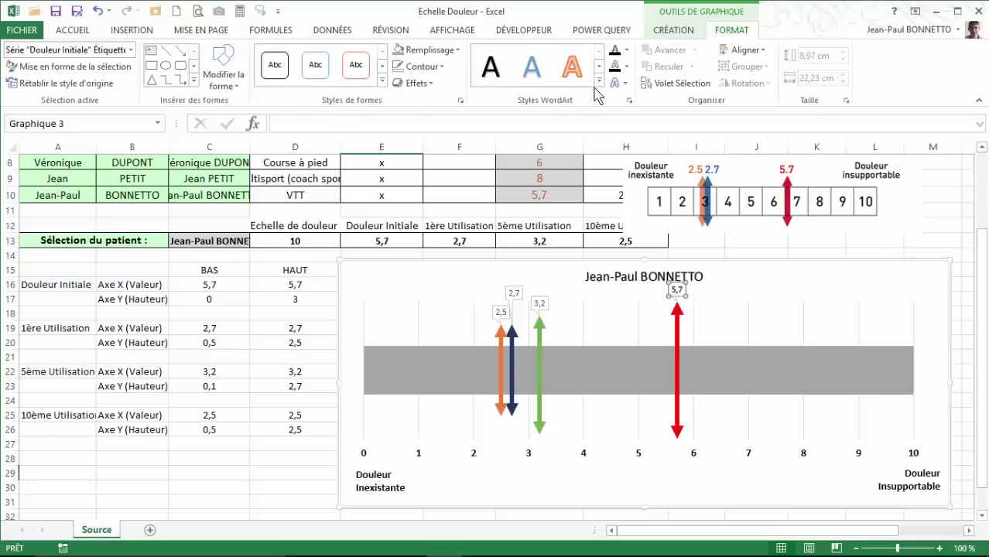
left_click(457, 50)
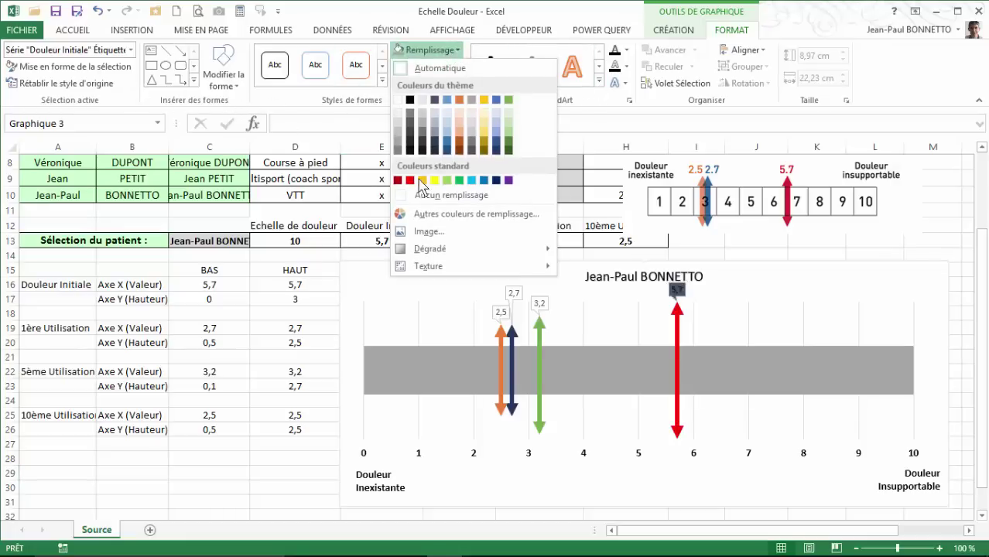
left_click(465, 69)
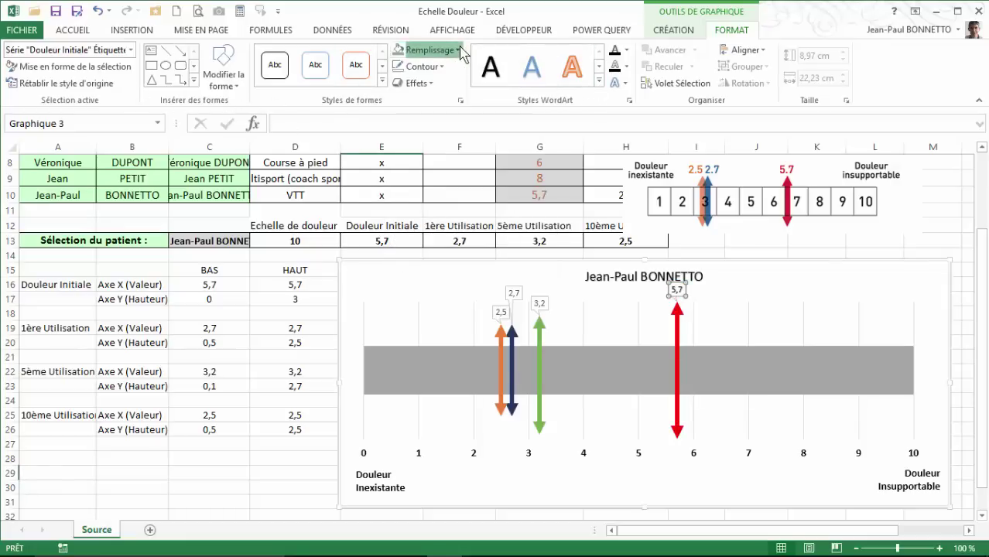
left_click(626, 50)
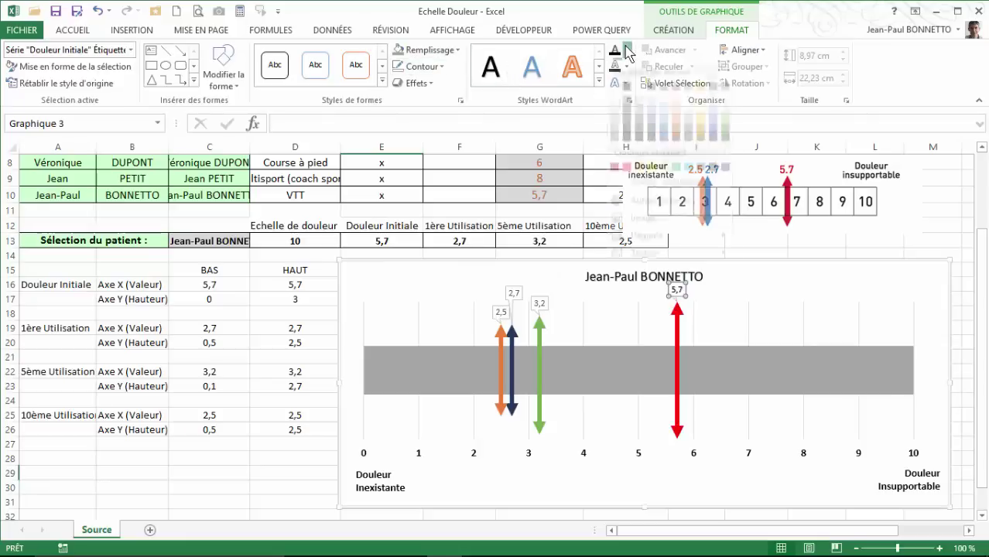
left_click(627, 181)
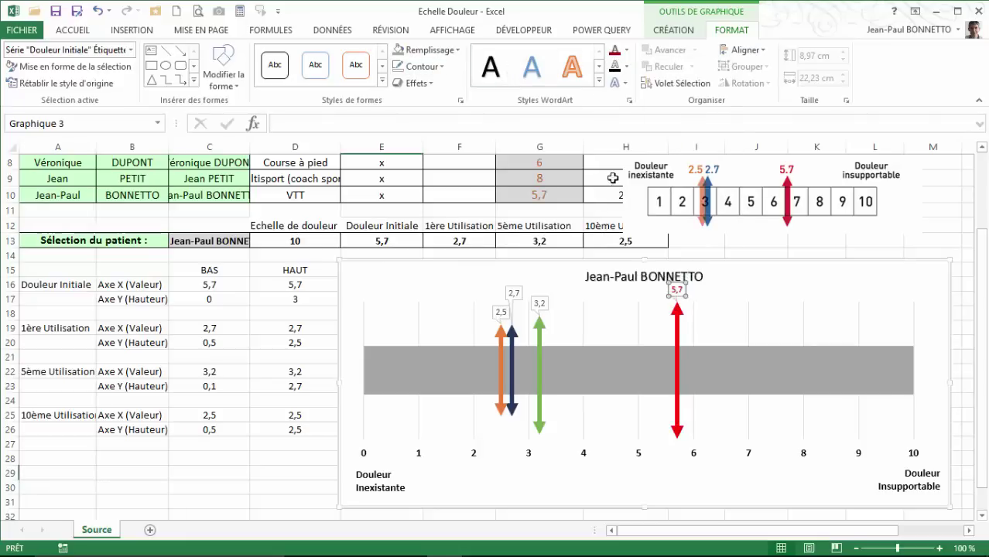
left_click(73, 31)
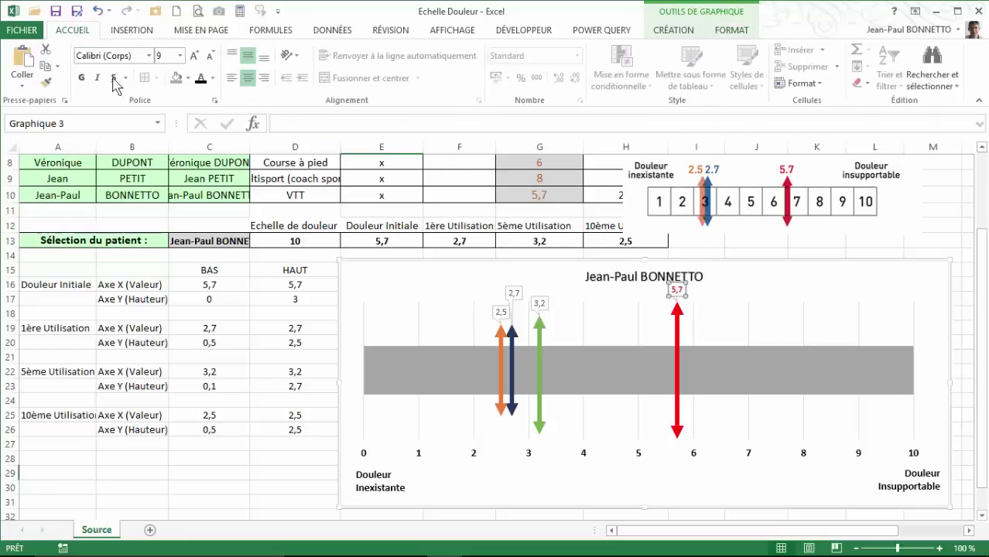
left_click(81, 77)
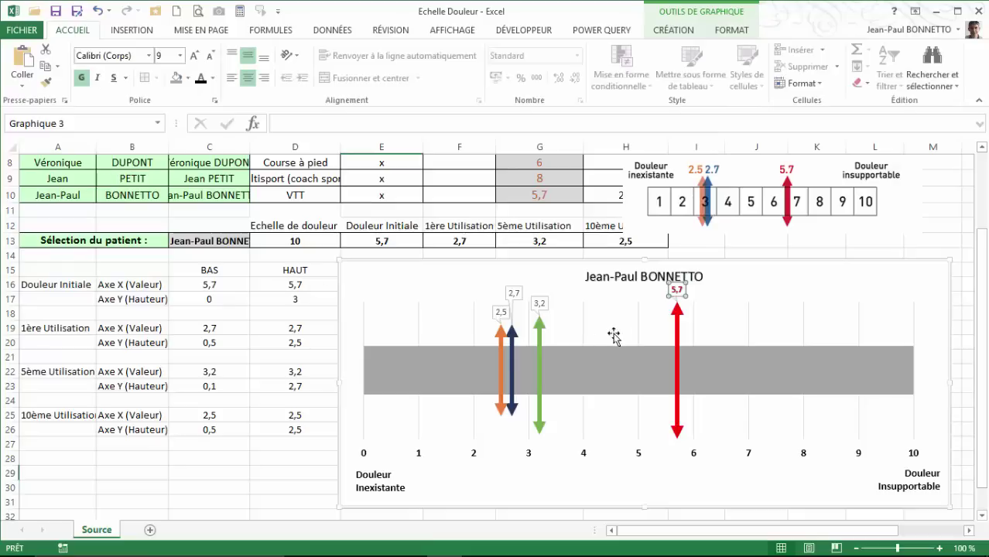
- Make the green arrow's data label bold and colour its text theme green
left_click(684, 366)
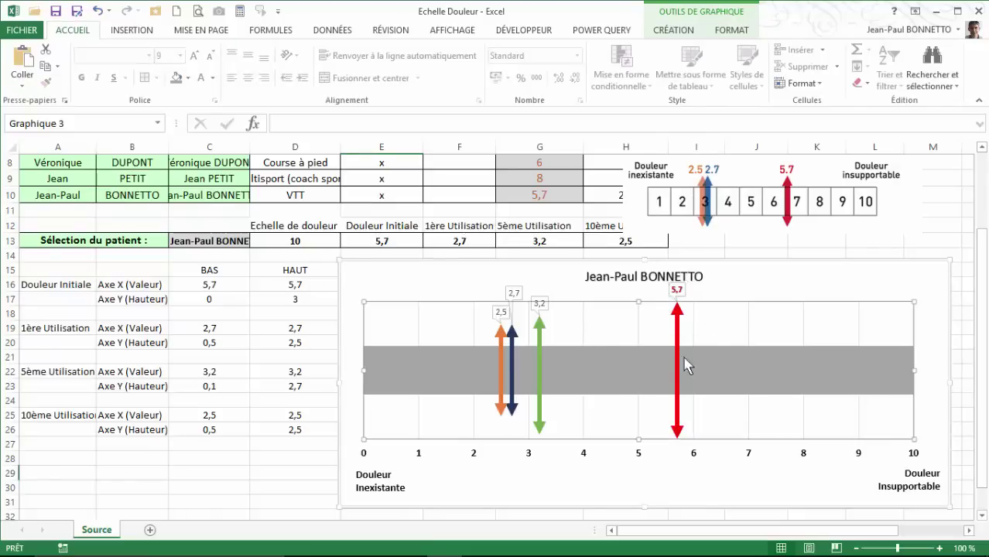
left_click(541, 305)
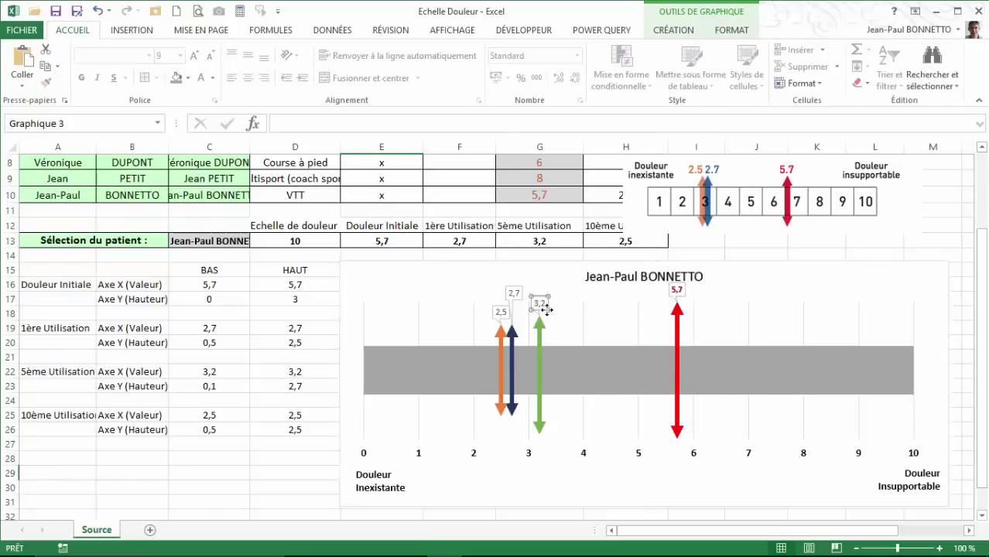
left_click(212, 78)
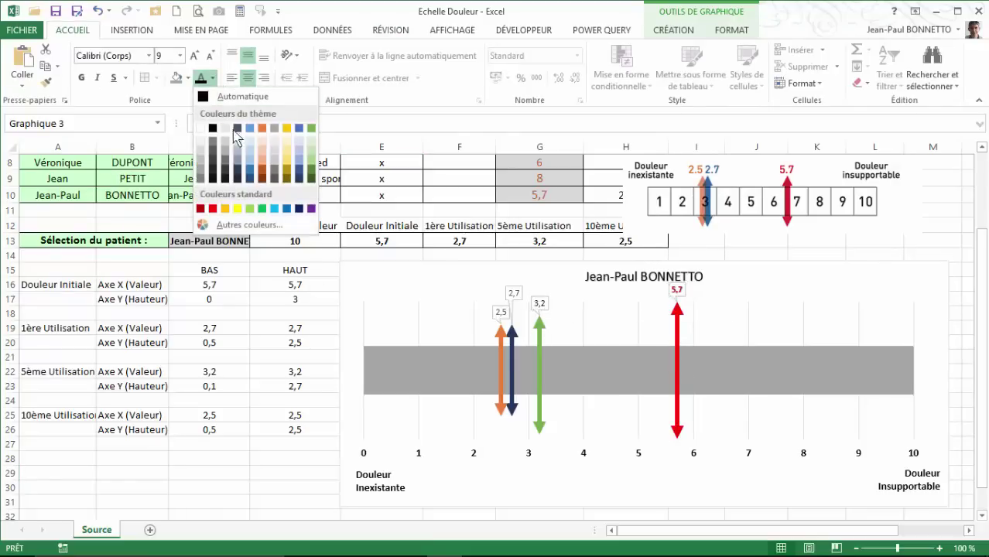
left_click(311, 129)
left_click(82, 77)
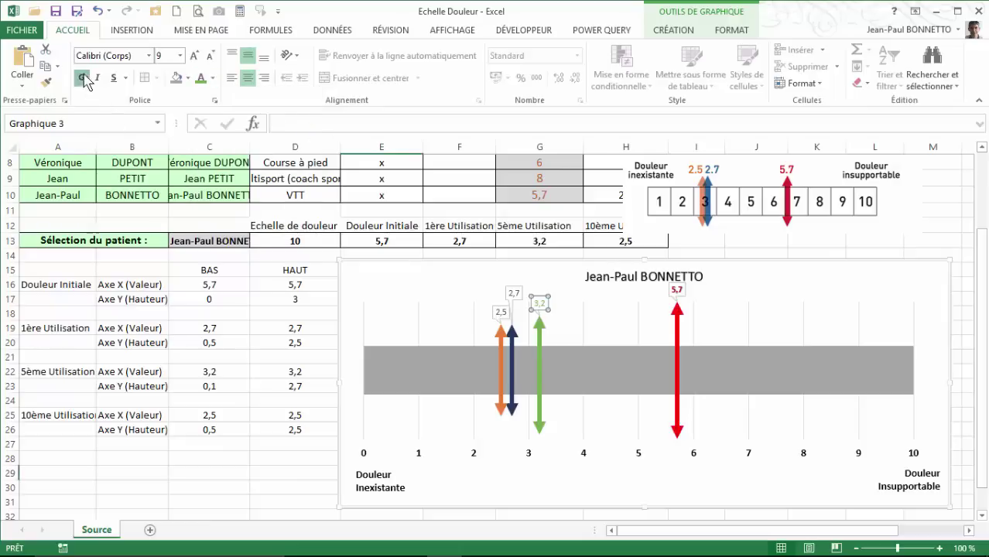
- Make the dark blue arrow's data label bold and colour its text dark blue
left_click(514, 294)
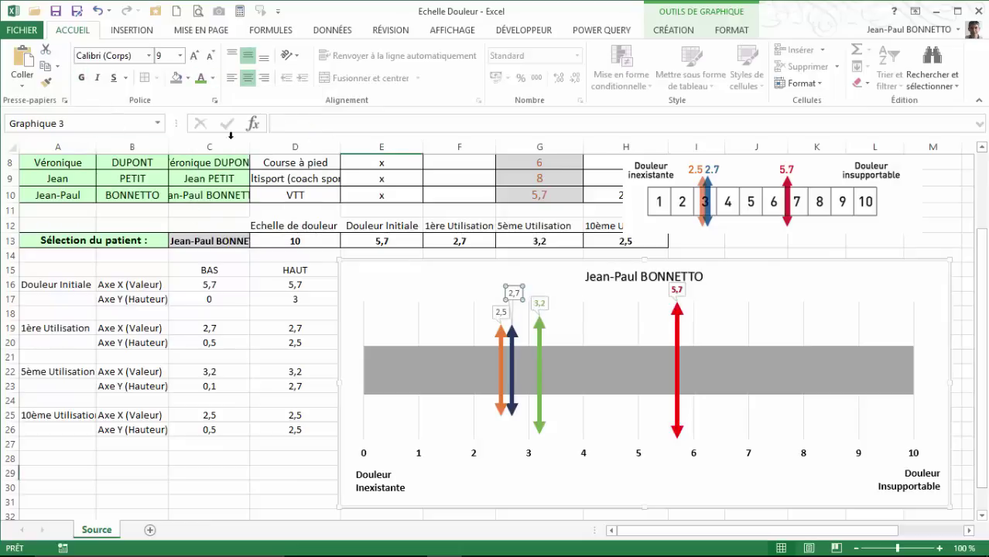
left_click(212, 78)
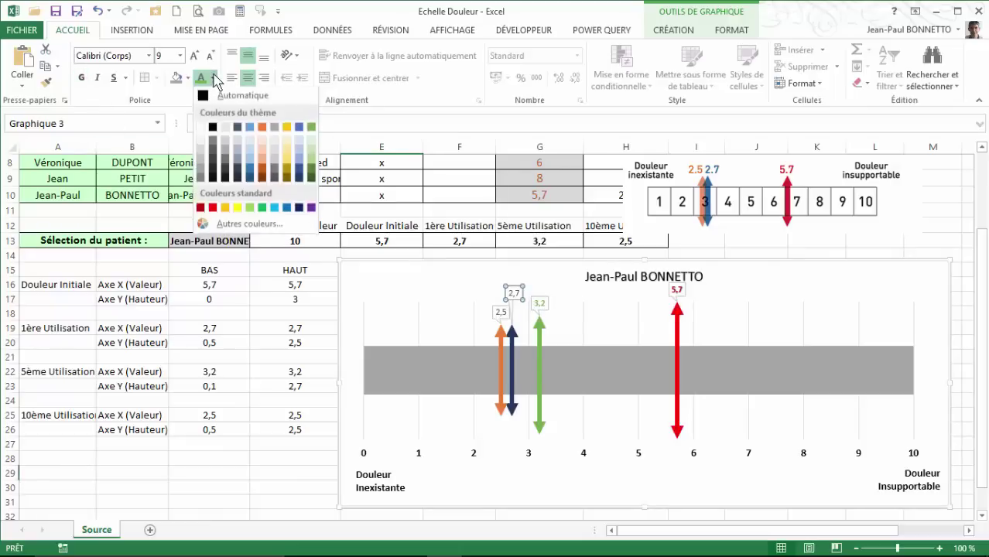
left_click(299, 181)
left_click(81, 78)
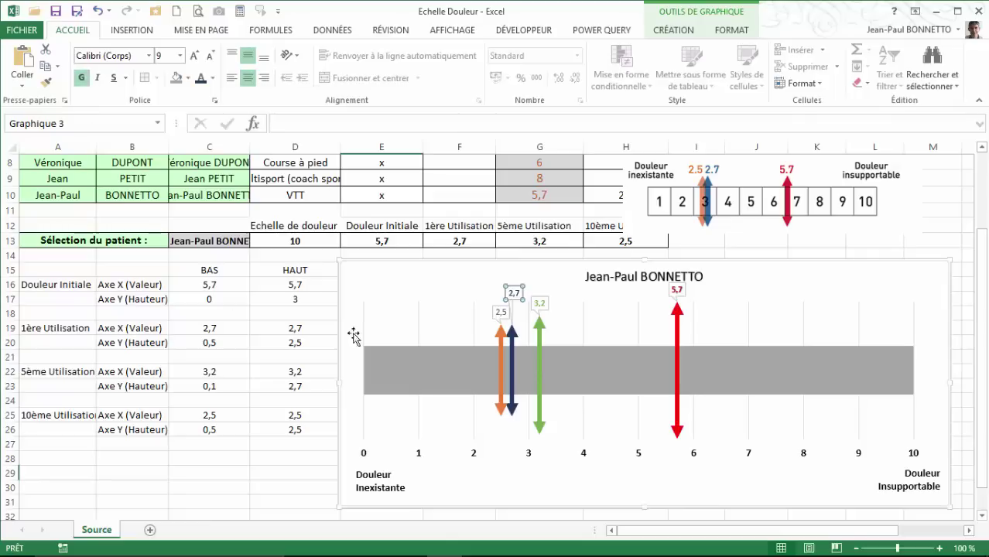
- Make the orange arrow's data label bold and colour its text orange, then deselect the chart
left_click(501, 313)
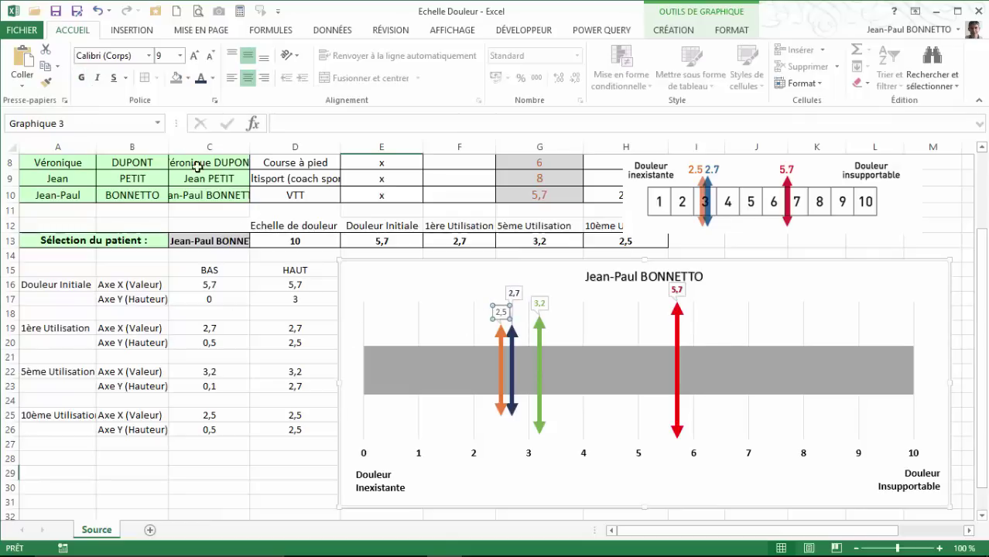
left_click(214, 78)
left_click(263, 107)
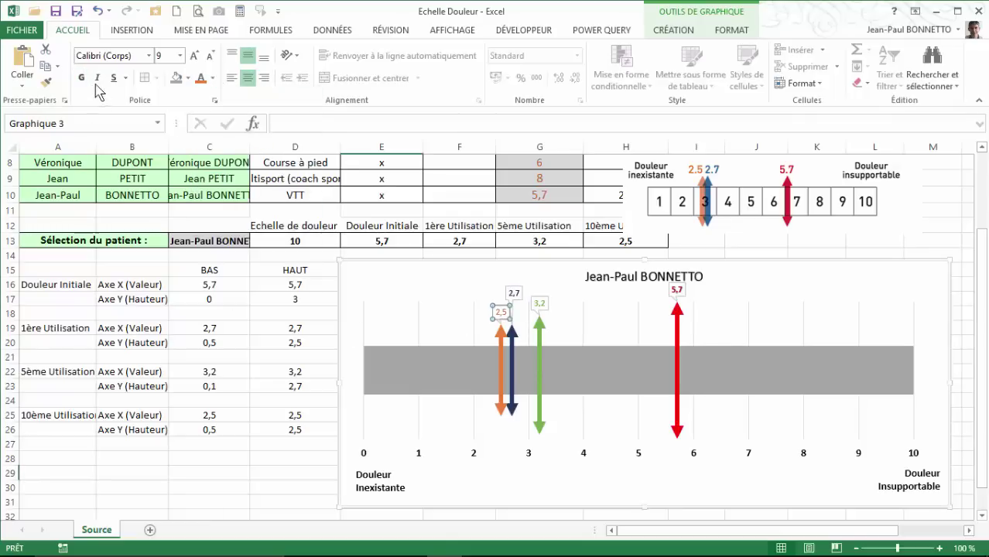
left_click(82, 78)
left_click(324, 397)
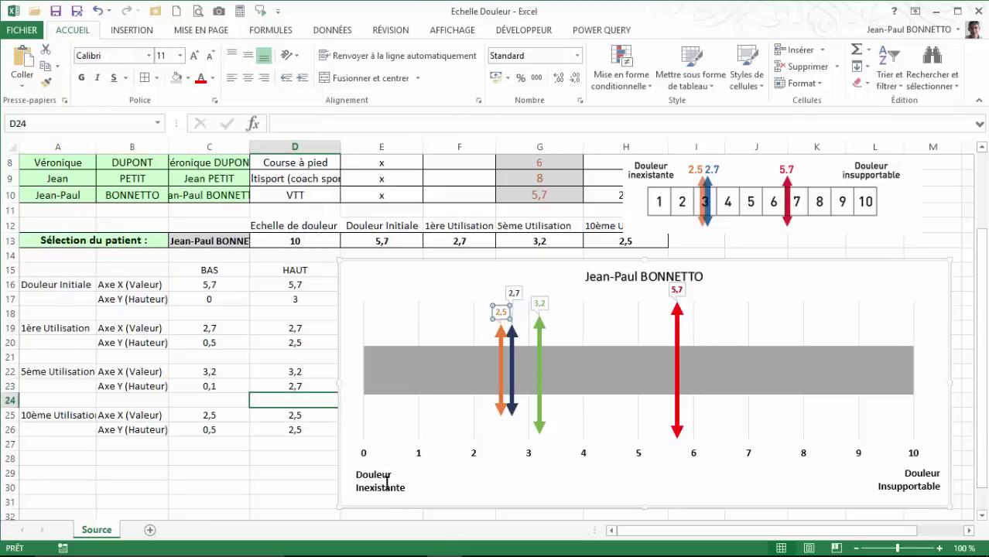
left_click(271, 472)
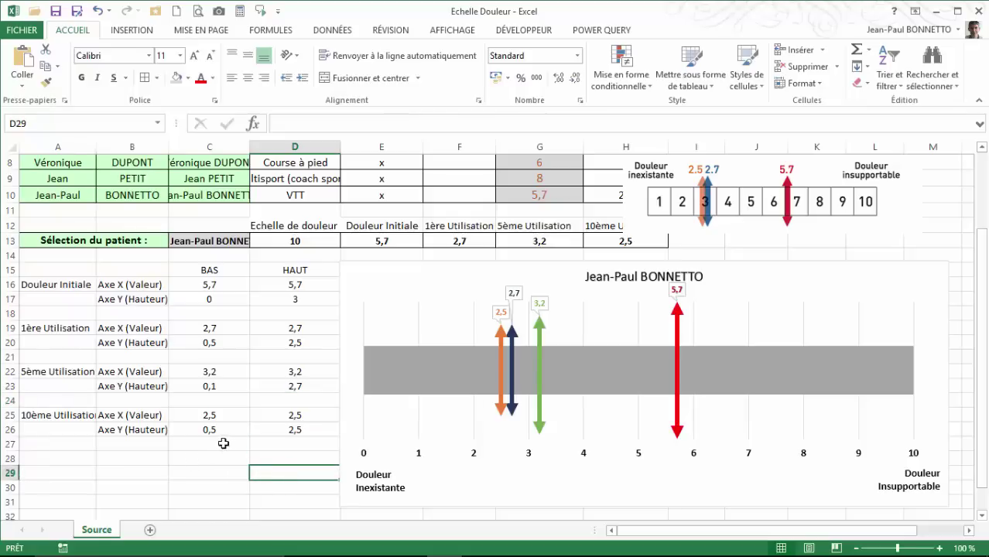
- Test the dynamic chart by choosing several different patients in cell C13, ending on the originally selected patient
left_click(234, 240)
left_click(255, 240)
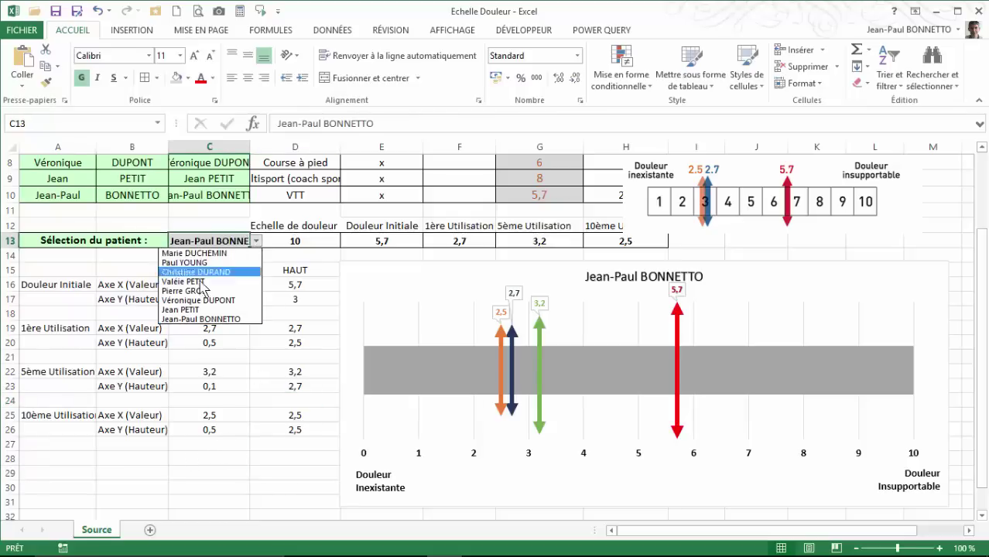
left_click(193, 273)
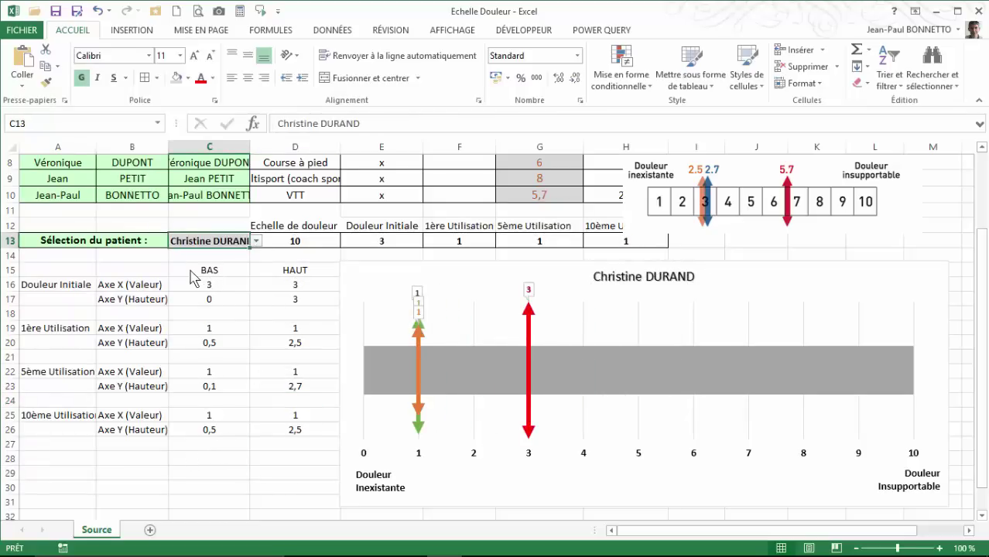
left_click(256, 241)
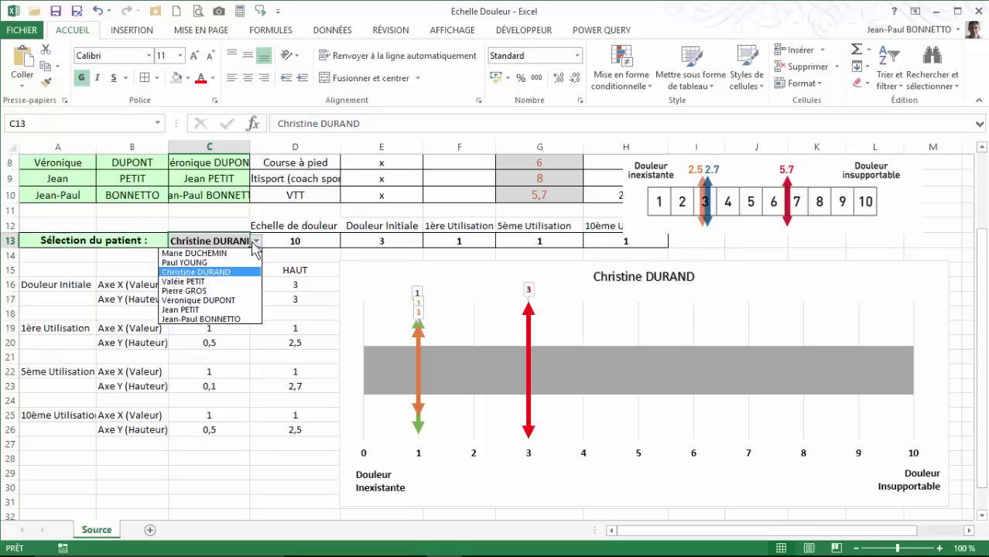
left_click(203, 318)
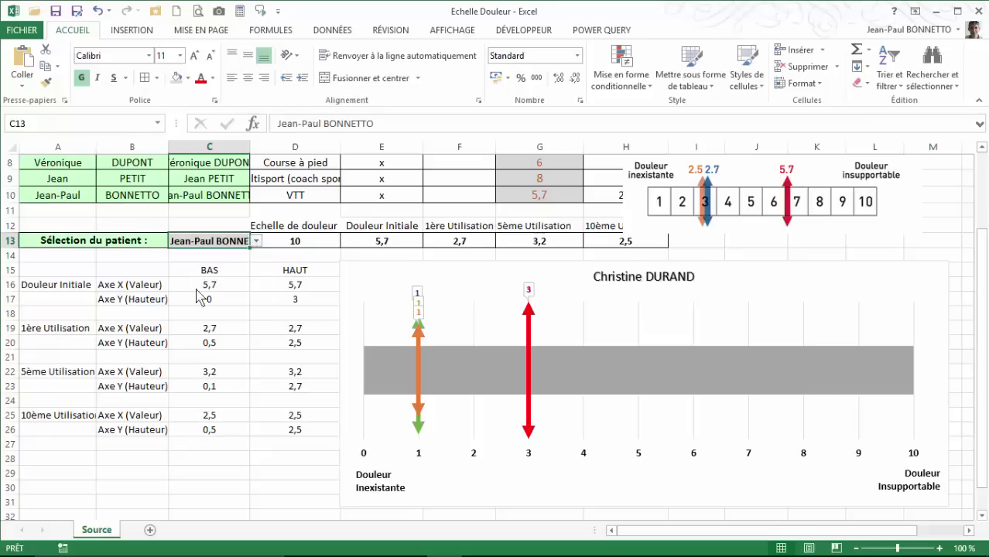
left_click(256, 241)
left_click(195, 291)
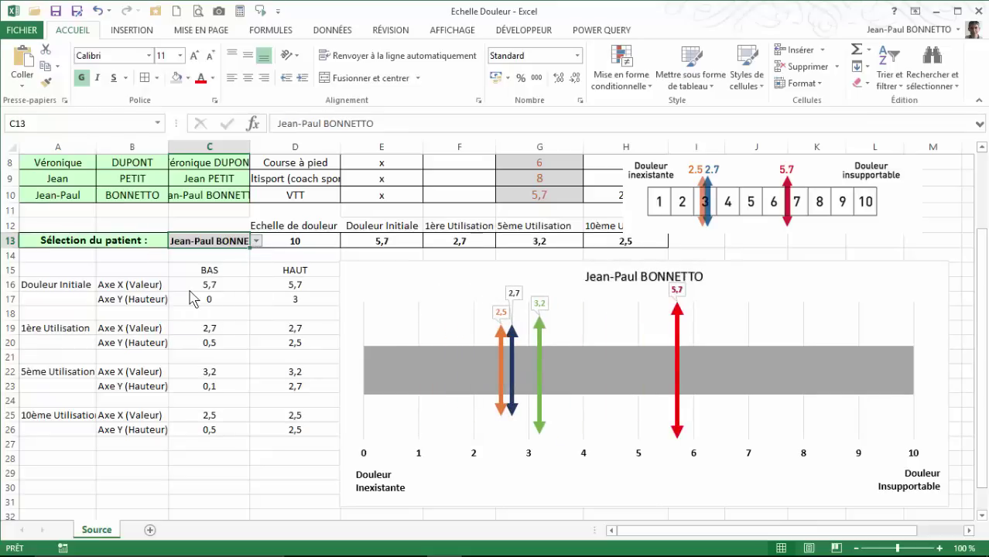
left_click(256, 241)
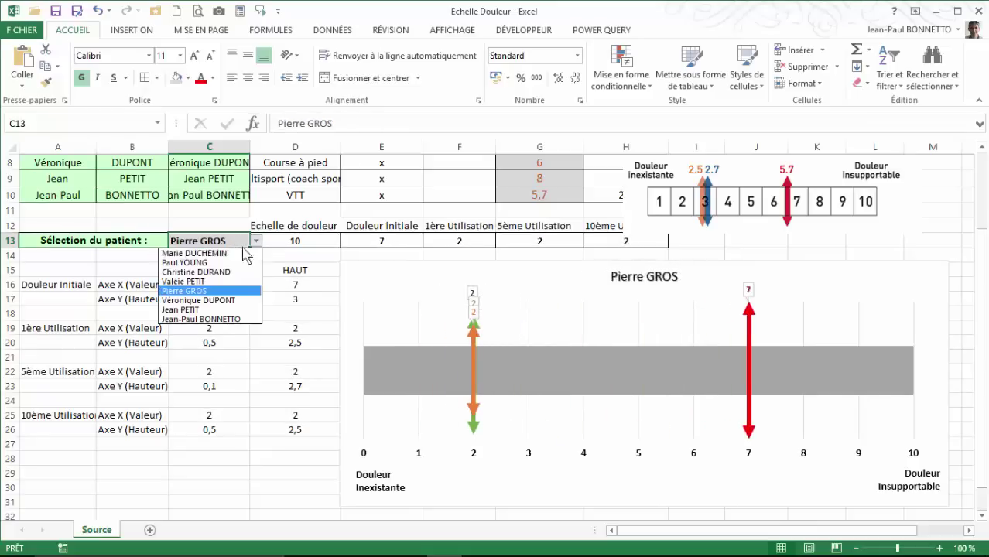
left_click(208, 254)
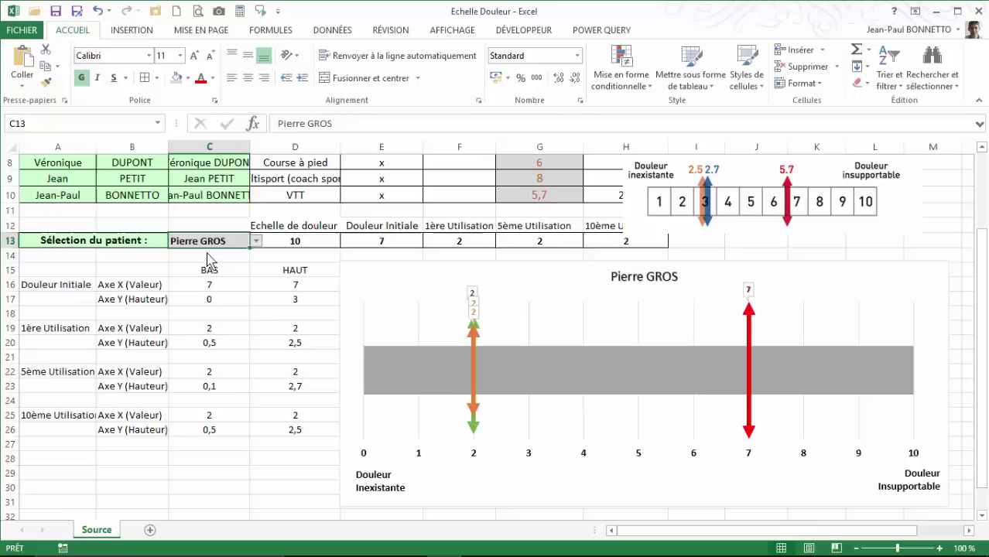
left_click(255, 241)
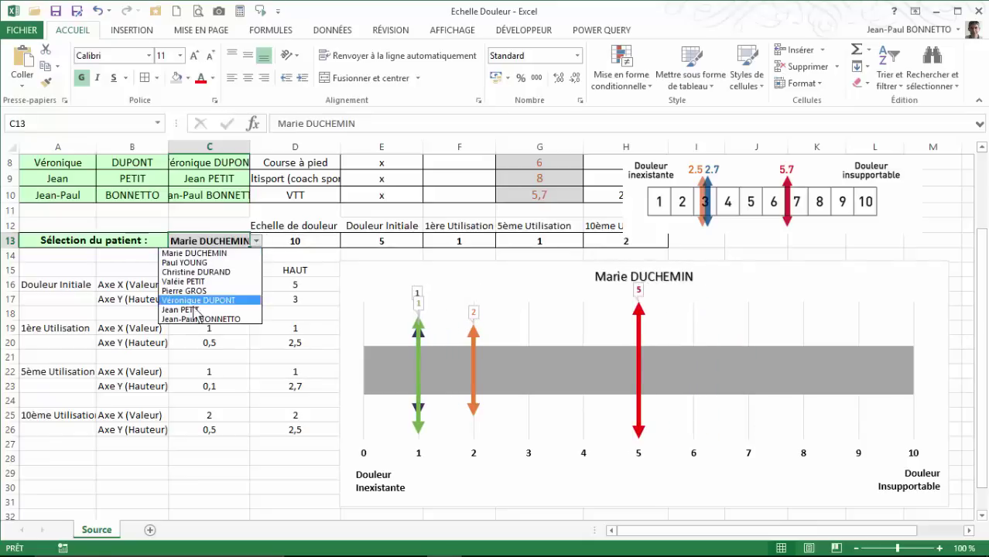
left_click(195, 322)
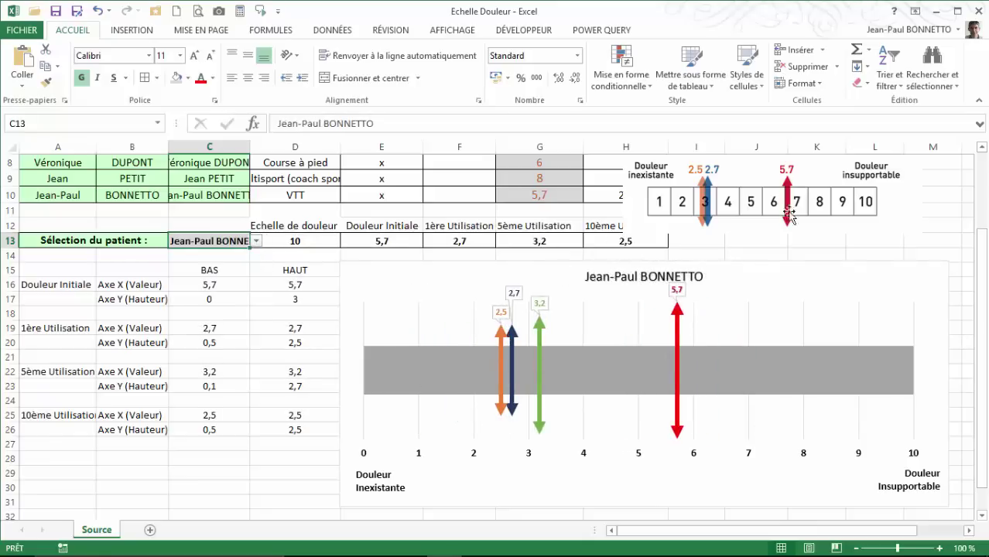
- Move the reference pain-scale picture left so it sits above the middle of the chart, and select the chart
left_click_drag(700, 185, 541, 179)
left_click(709, 264)
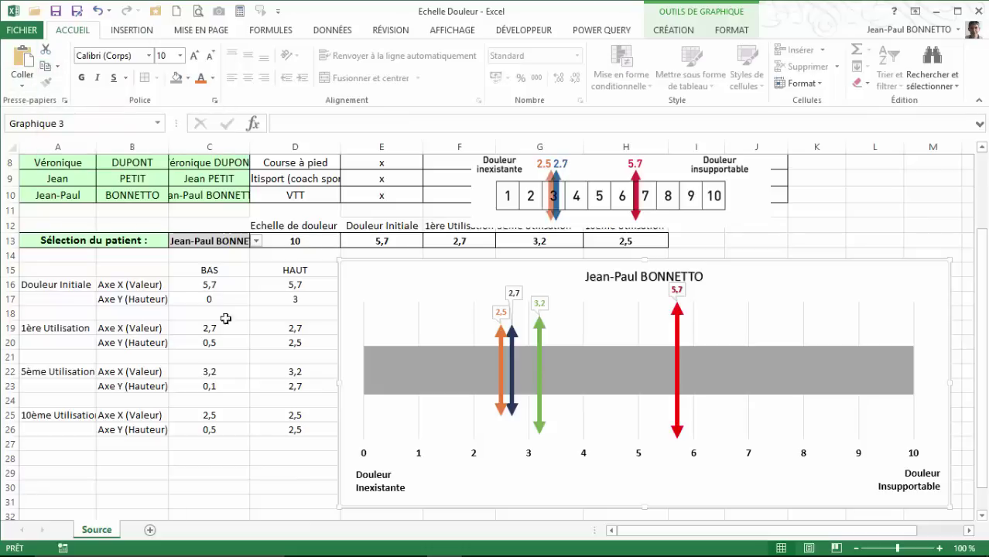
- Switch to Word 2013 and create a blank document, closing the Office update notice
left_click(17, 542)
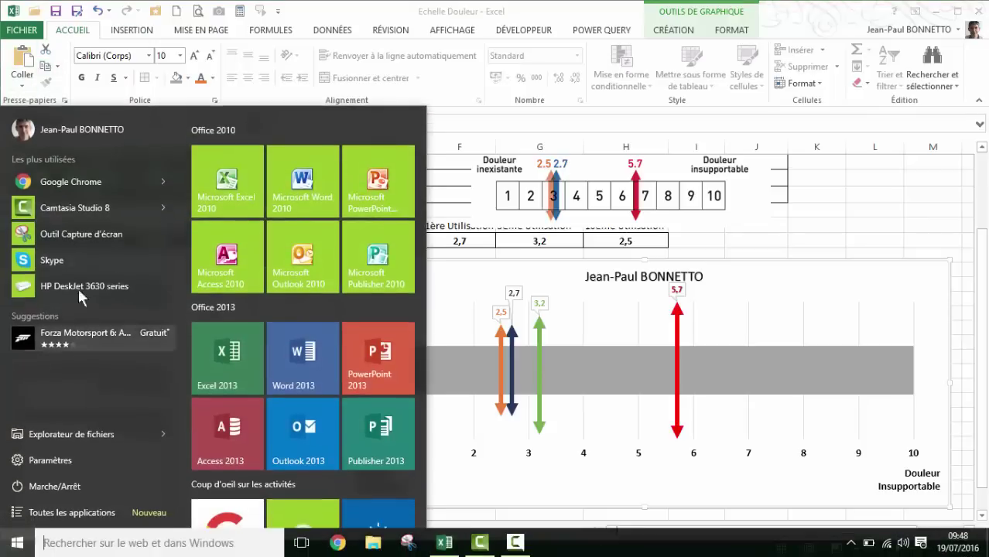
left_click(280, 467)
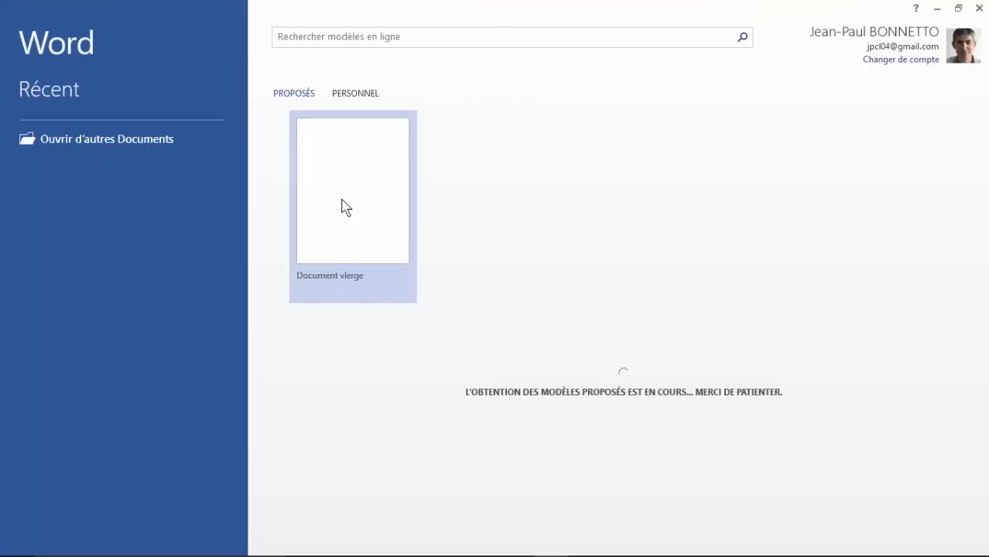
left_click(343, 206)
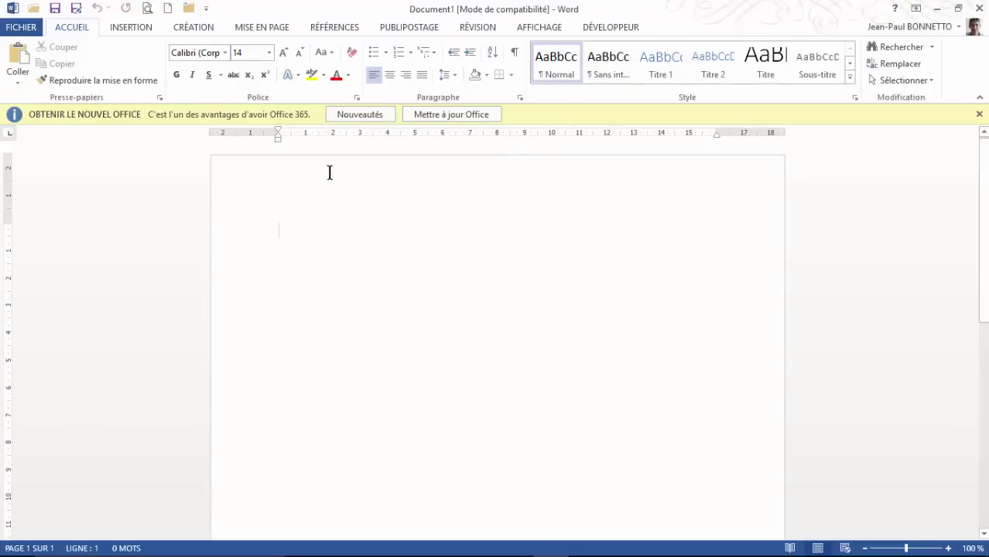
left_click(980, 113)
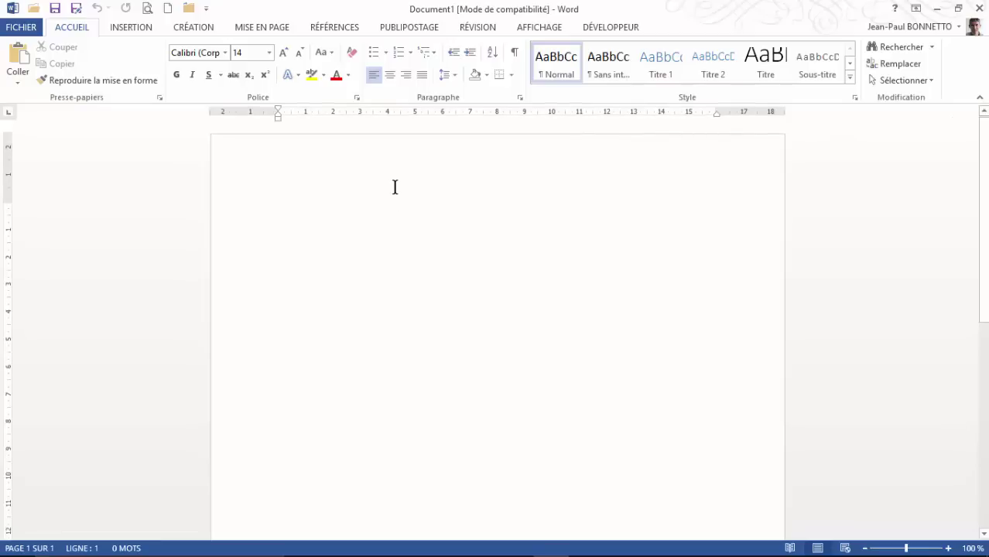
- Enter the centred heading "COMPTE RENDU DU PATIENT" and leave blank lines beneath it
left_click(390, 76)
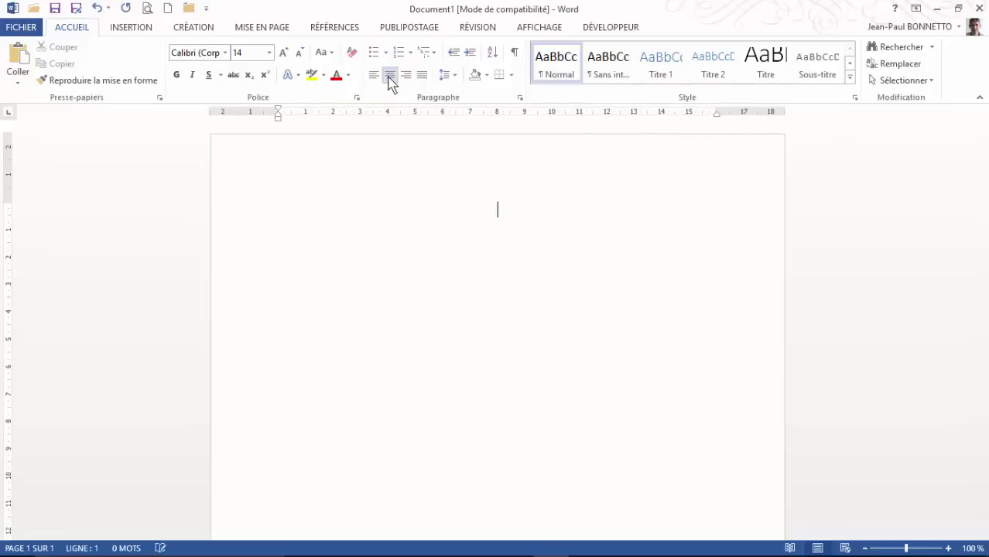
type("COMPTE ")
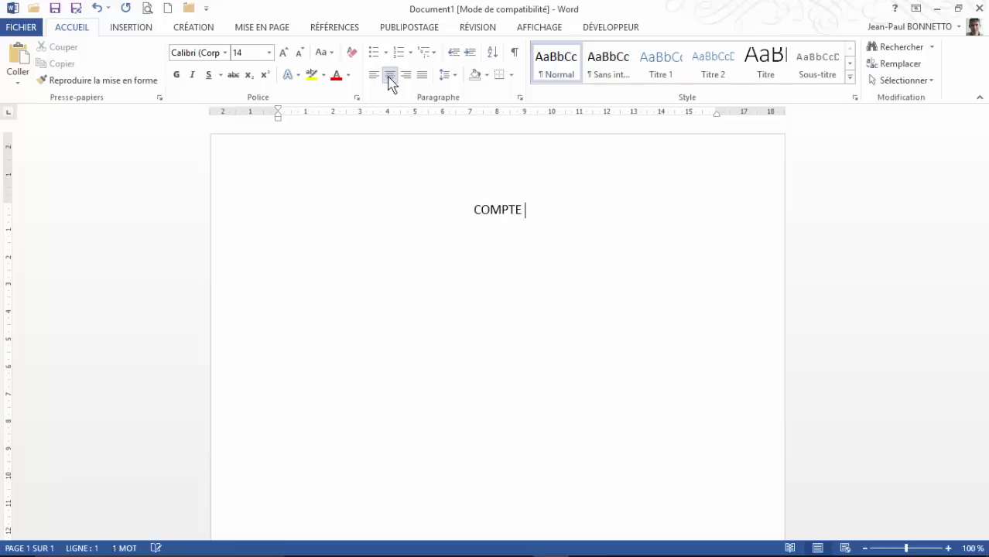
type("RENDU DU PA")
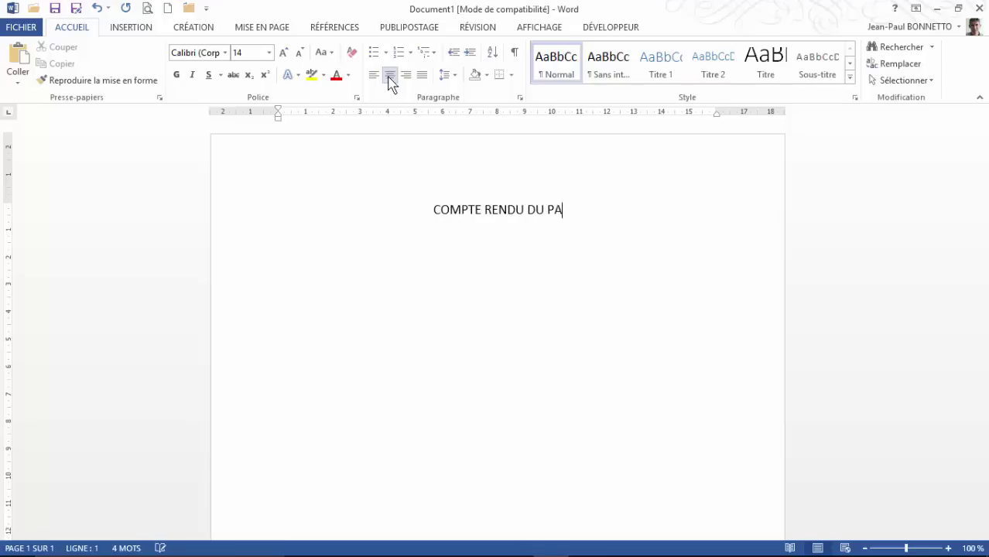
type("TIENT")
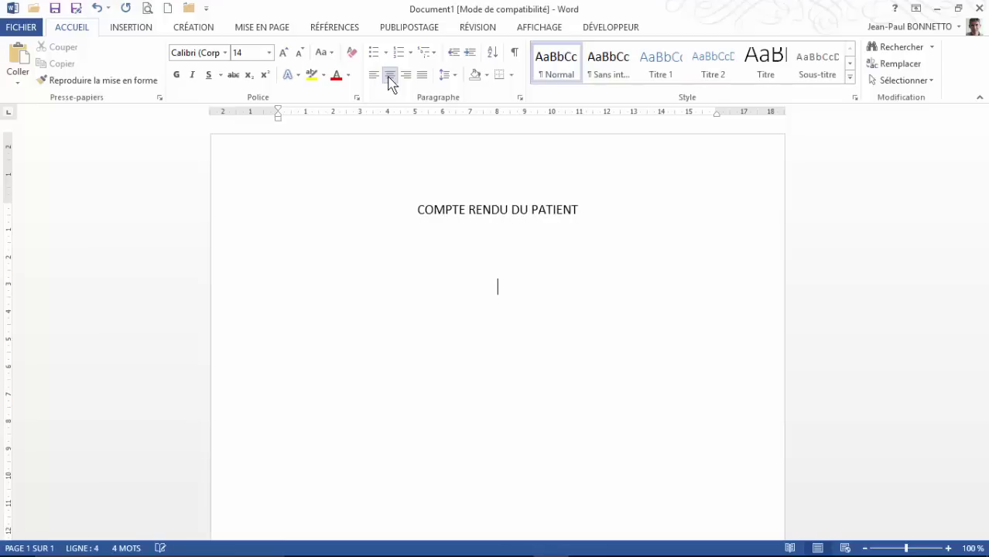
- Paste the copied chart below the heading with the destination theme and linked data, and enlarge it
left_click(19, 81)
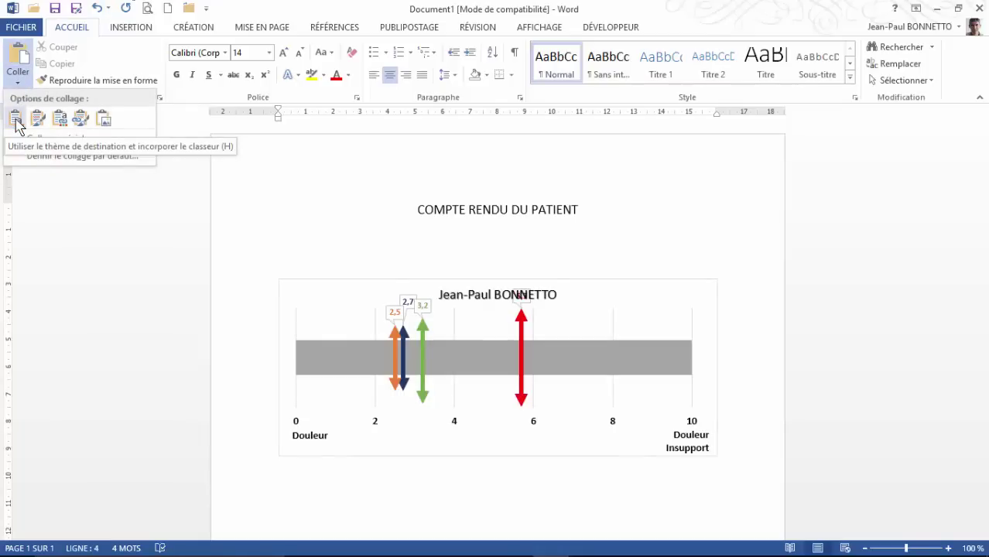
left_click(59, 118)
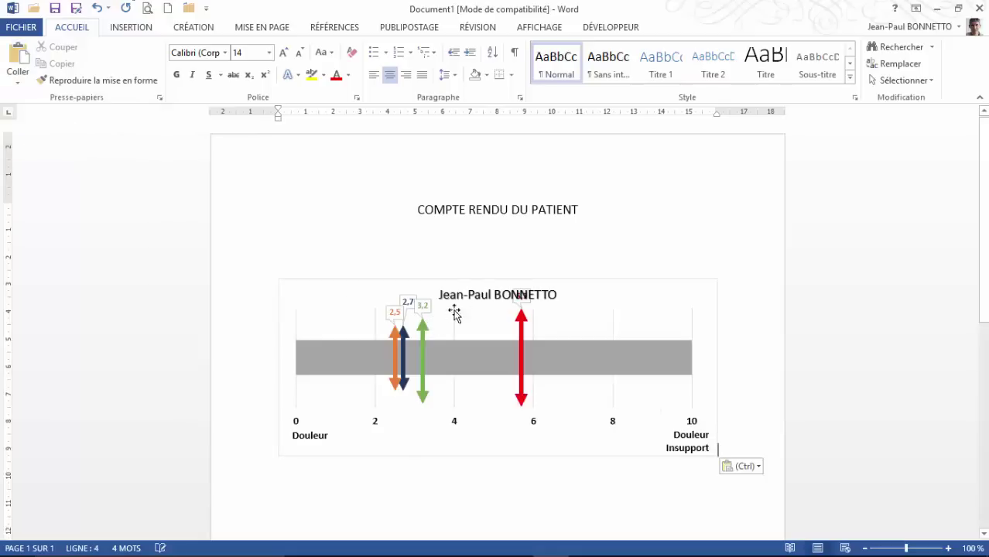
left_click(497, 288)
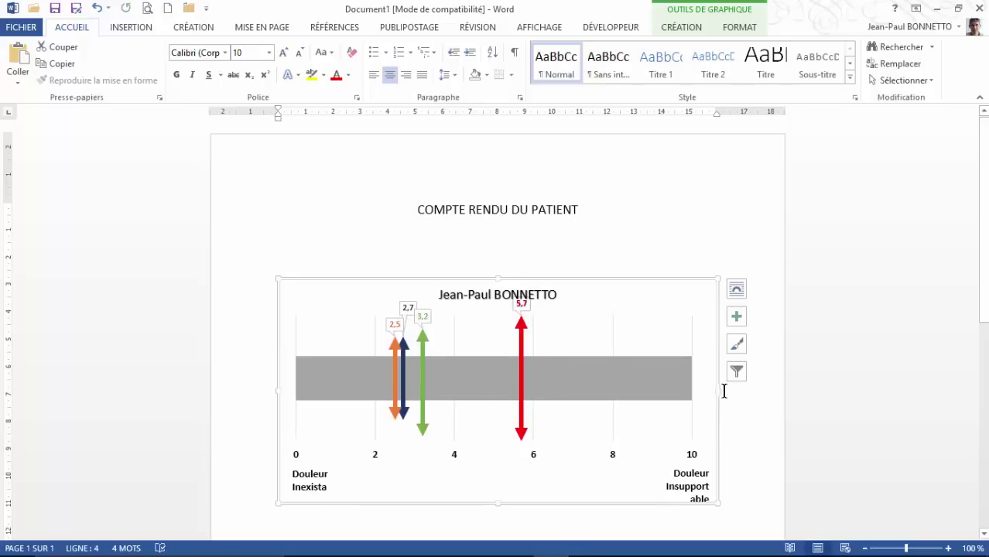
left_click_drag(720, 391, 763, 391)
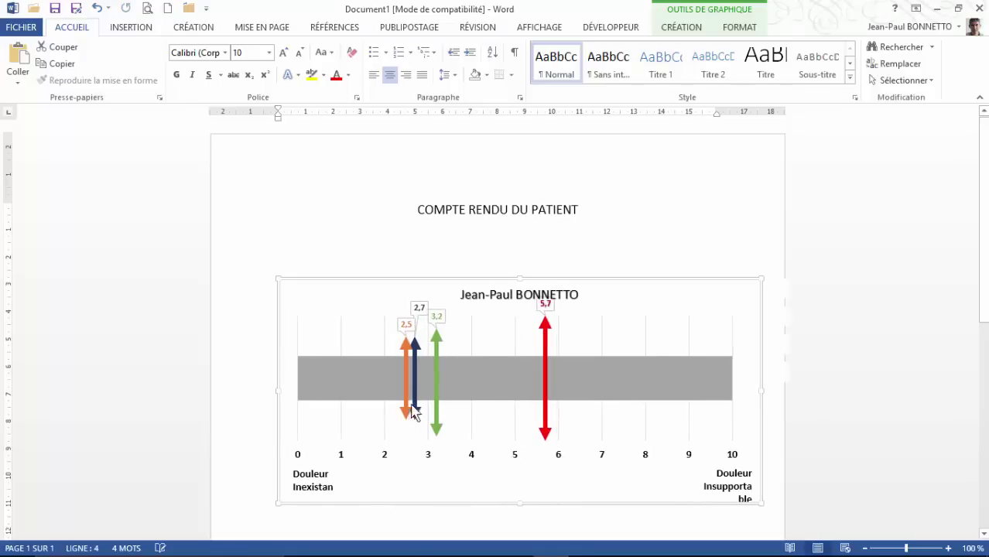
left_click_drag(279, 391, 246, 392)
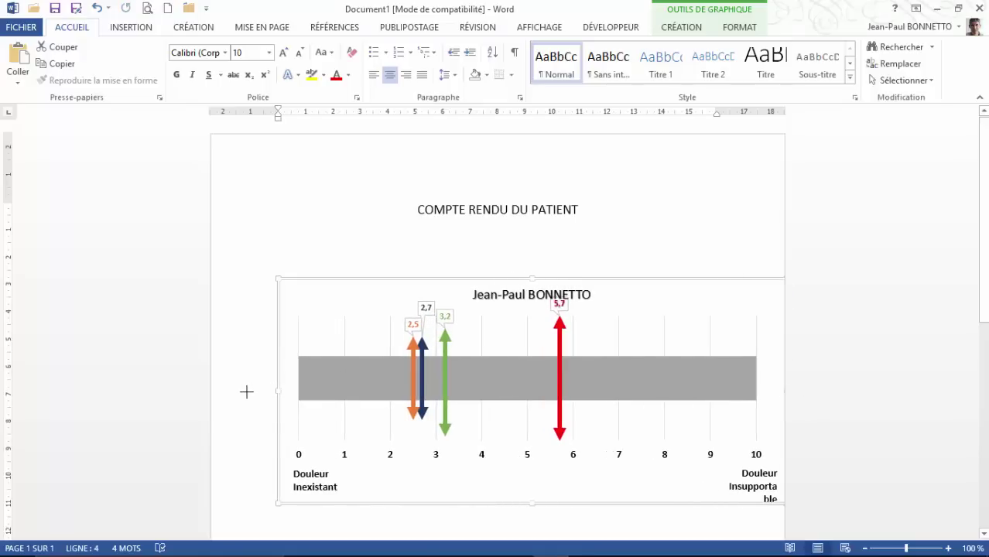
- Move the chart's patient-name title slightly upward inside the chart, and deselect the chart
left_click(524, 291)
left_click(505, 324)
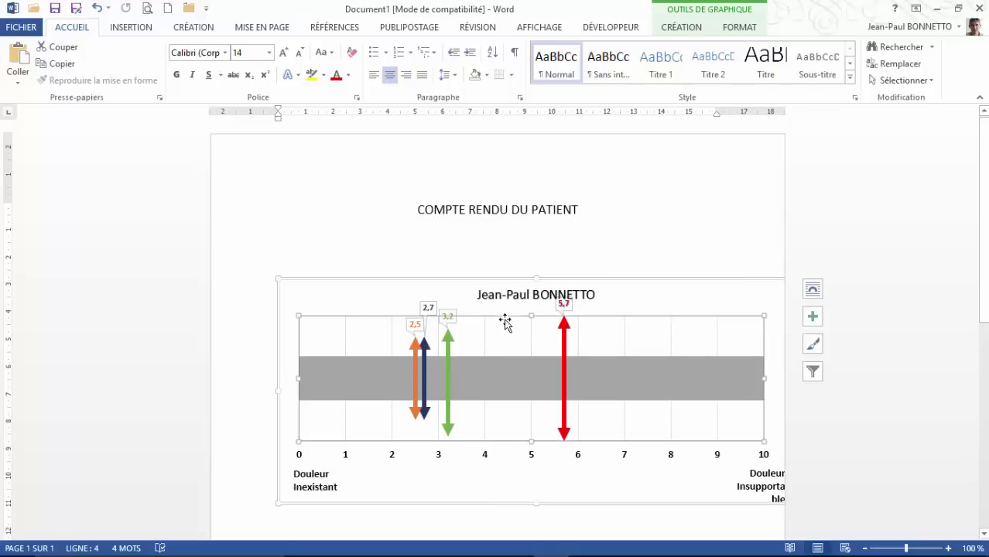
left_click(532, 291)
left_click(528, 302)
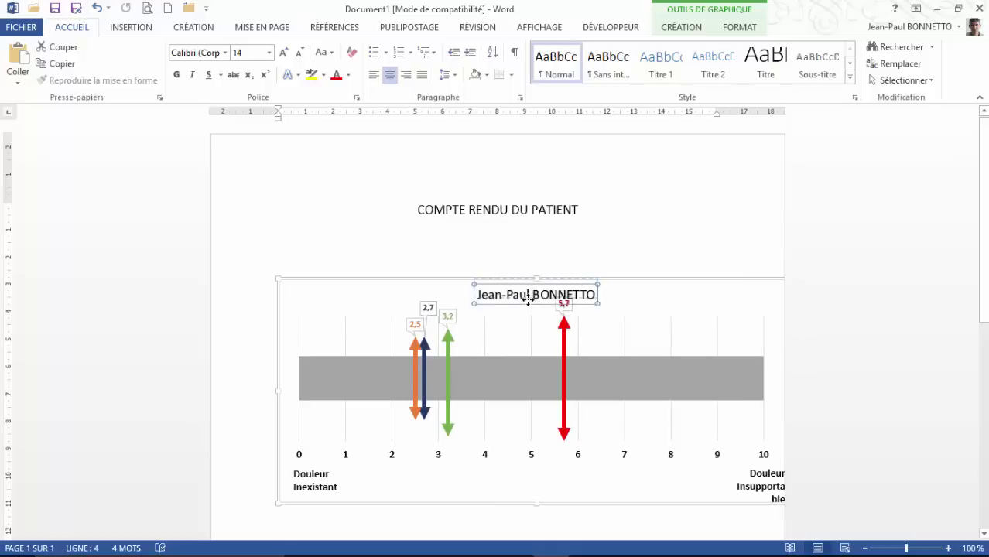
left_click(525, 300)
left_click(453, 239)
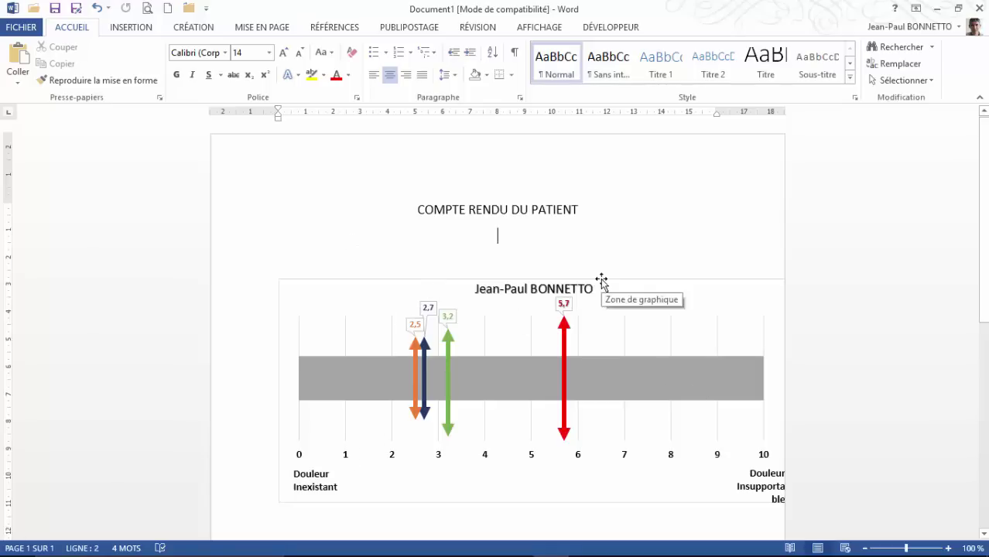
- Move the chart up closer to the heading and widen it beyond the page's text margin
left_click_drag(601, 280, 585, 277)
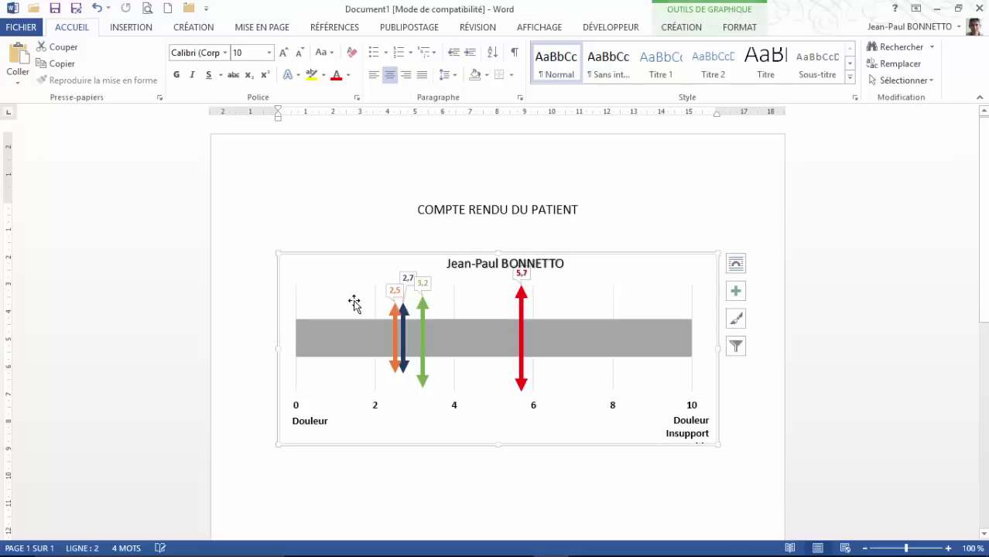
left_click_drag(719, 348, 744, 347)
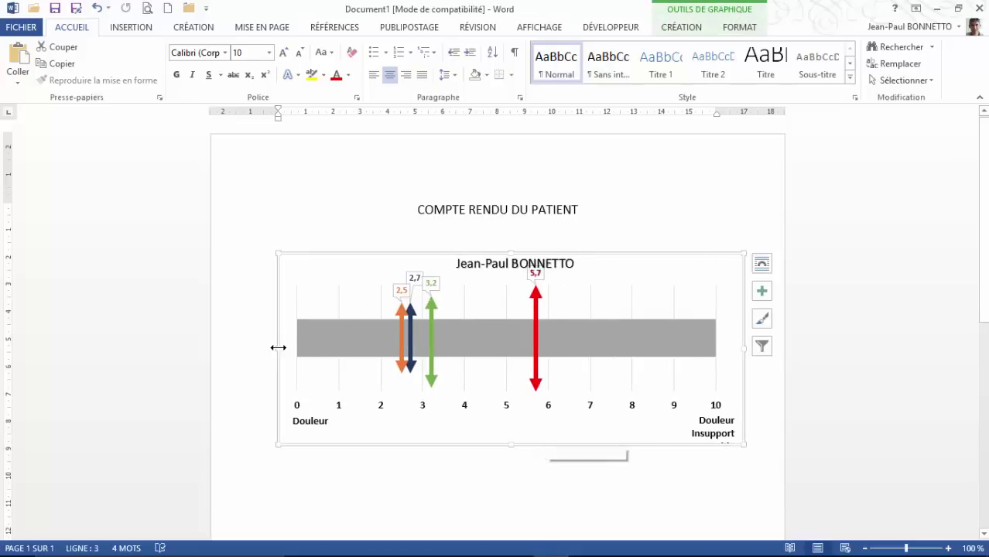
left_click_drag(278, 347, 268, 364)
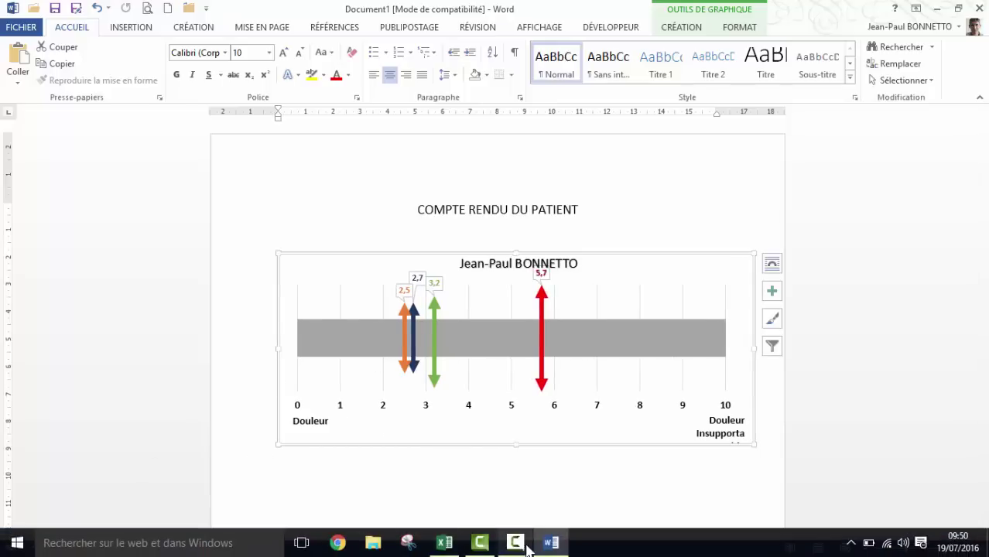
- Switch to Excel, choose the row 8 patient in cell C13, and check the linked chart and paste options in Word
left_click(551, 545)
left_click(445, 544)
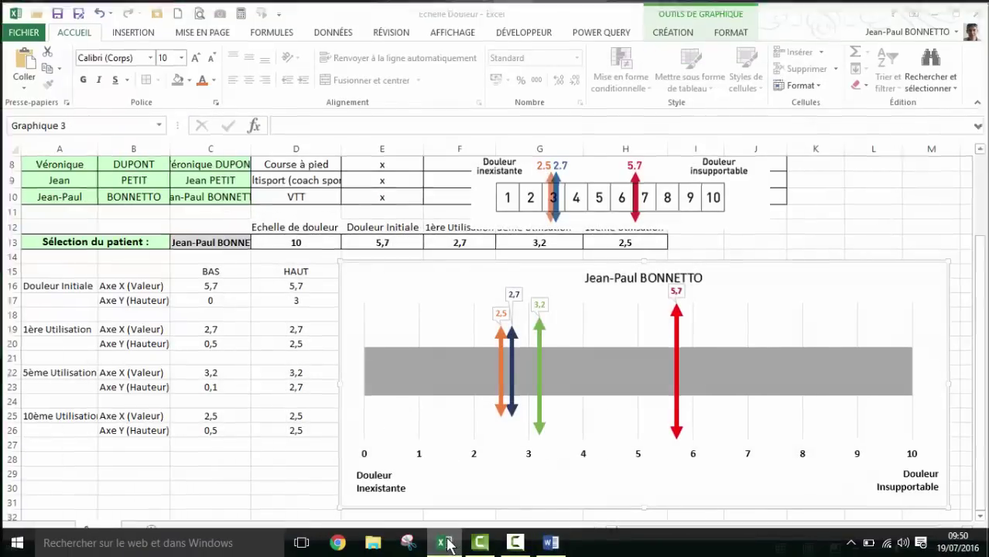
left_click(444, 544)
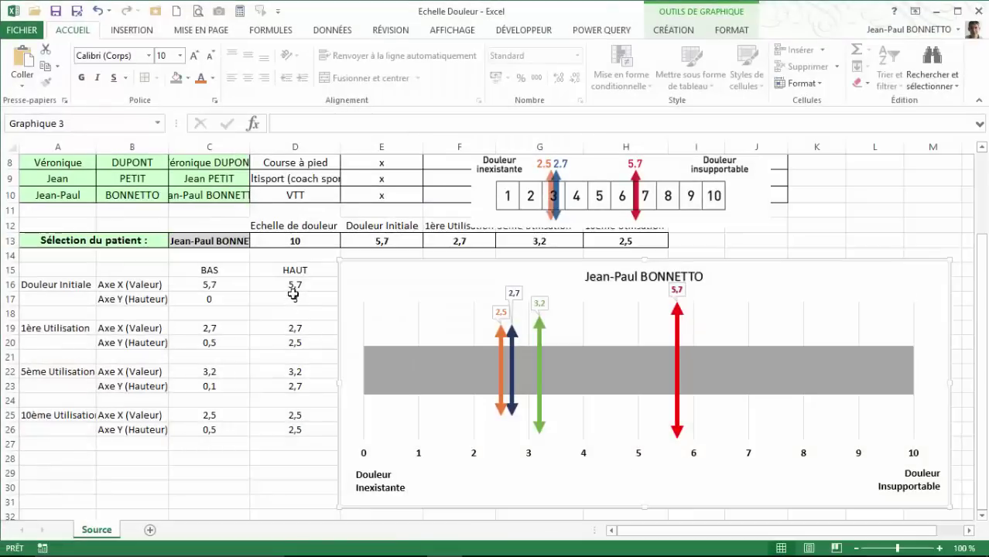
left_click(229, 244)
left_click(256, 241)
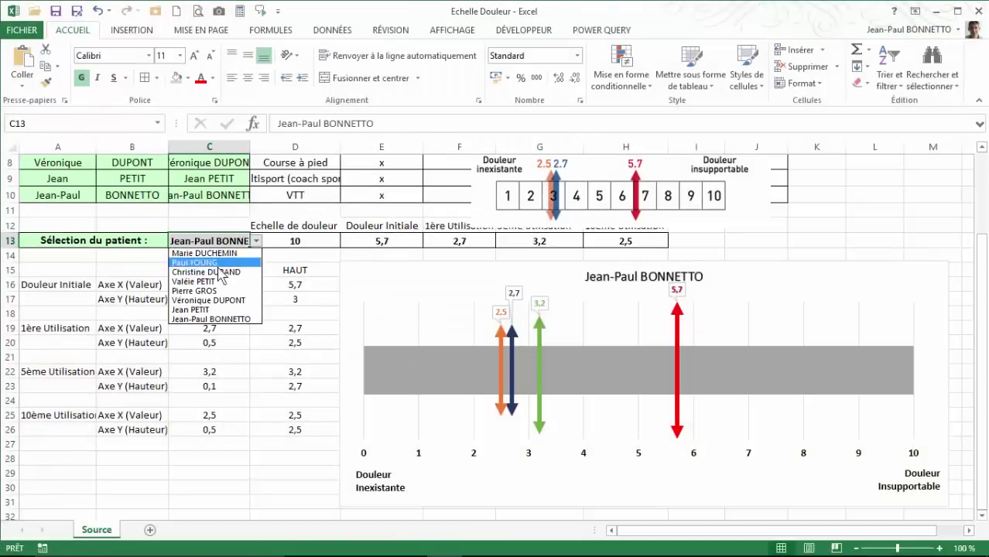
left_click(207, 300)
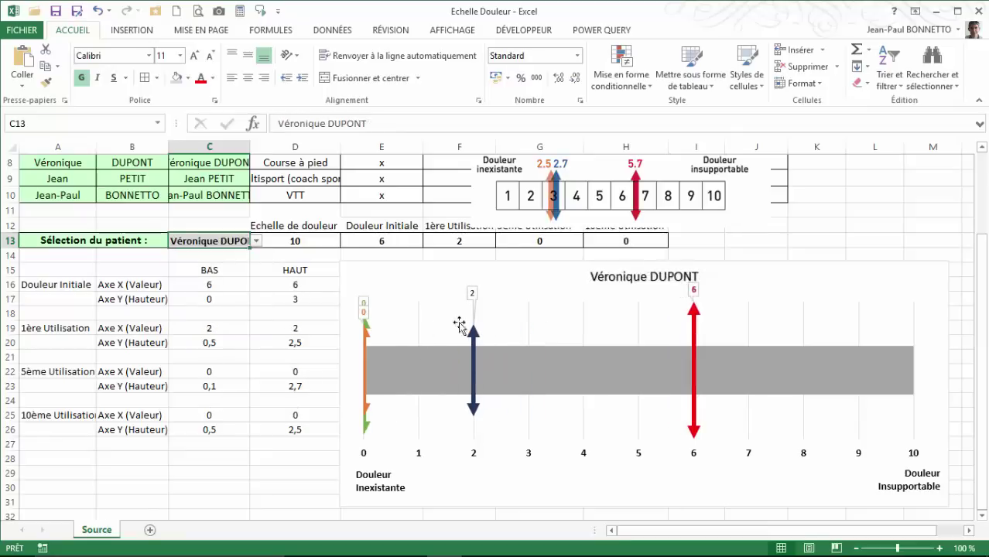
left_click(551, 543)
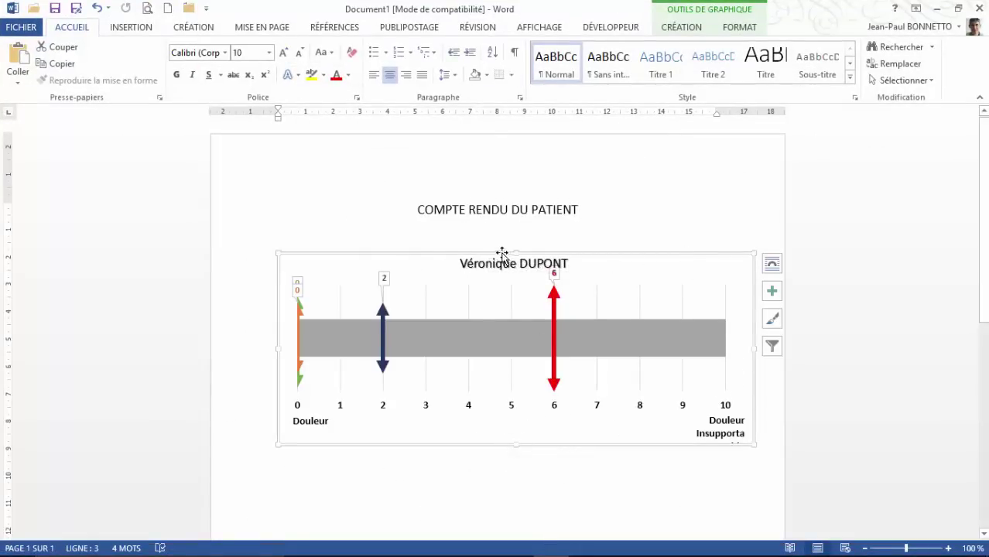
left_click(18, 80)
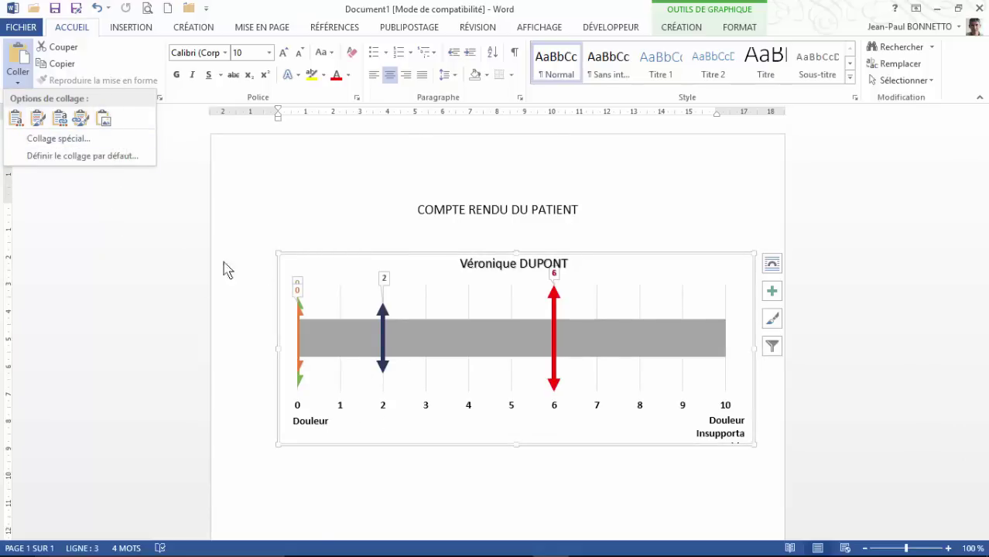
- Switch to Excel, choose the row 10 patient in cell C13 again, and check the linked chart in Word
mouse_move(314, 555)
left_click(453, 546)
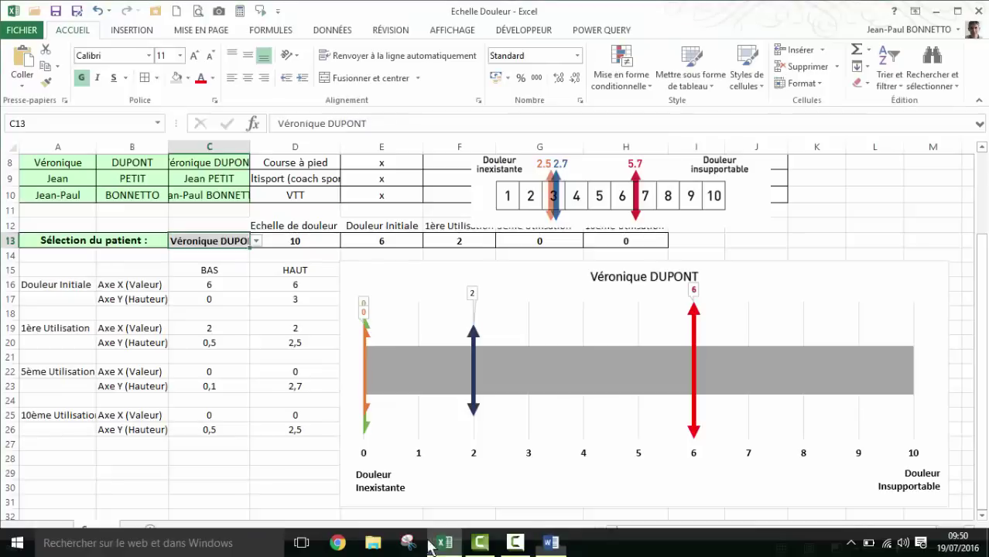
left_click(255, 242)
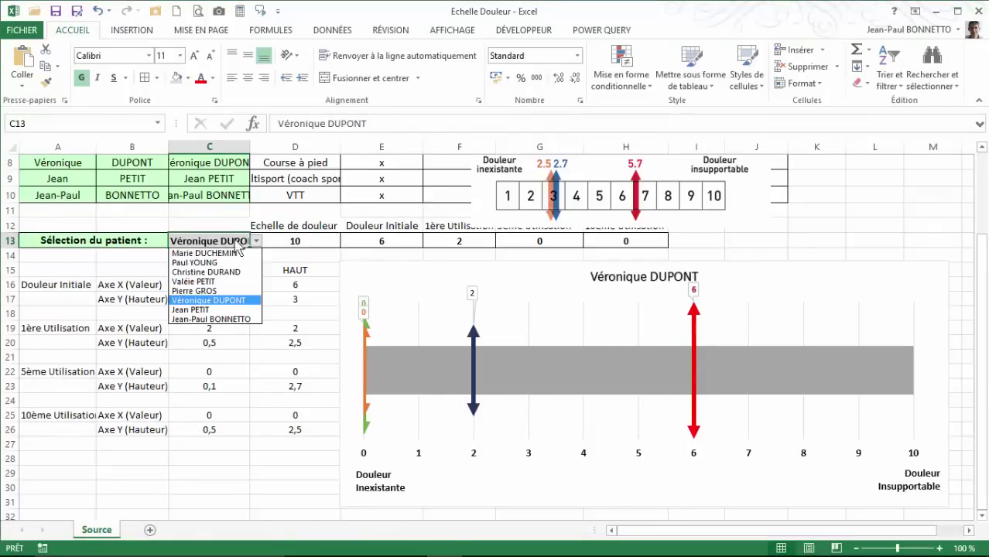
left_click(211, 319)
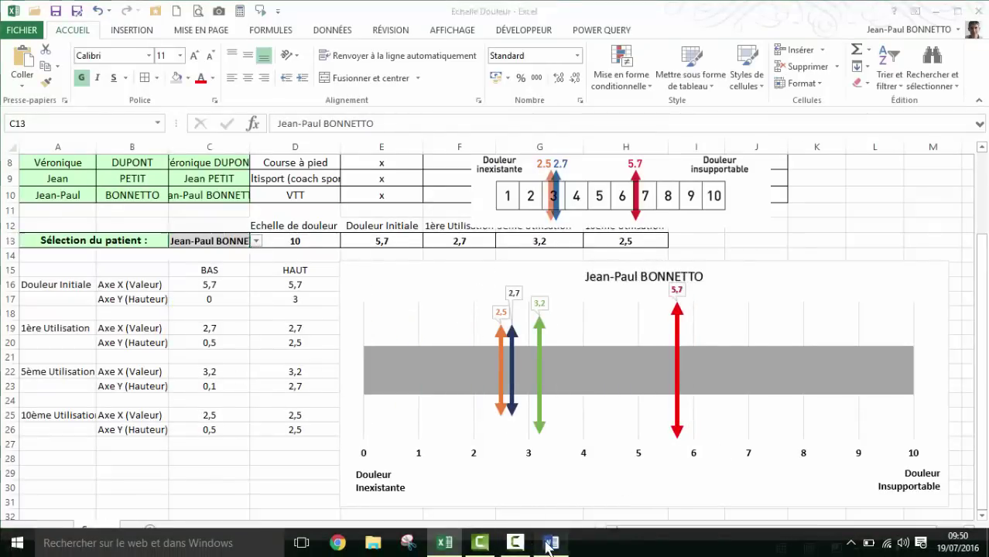
left_click(552, 551)
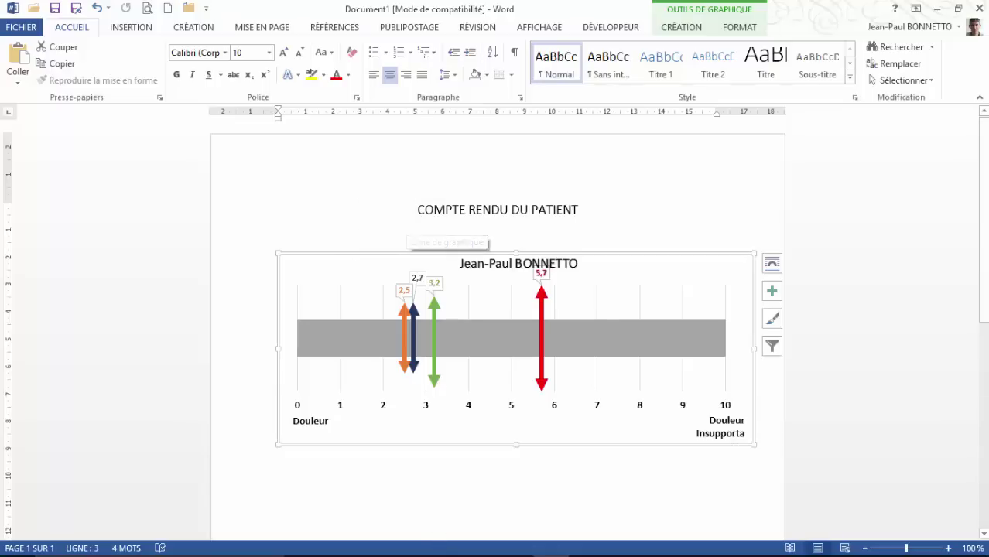
- Switch back to Excel and move the reference pain-scale picture right, clear of the 5ème Utilisation column
left_click(556, 549)
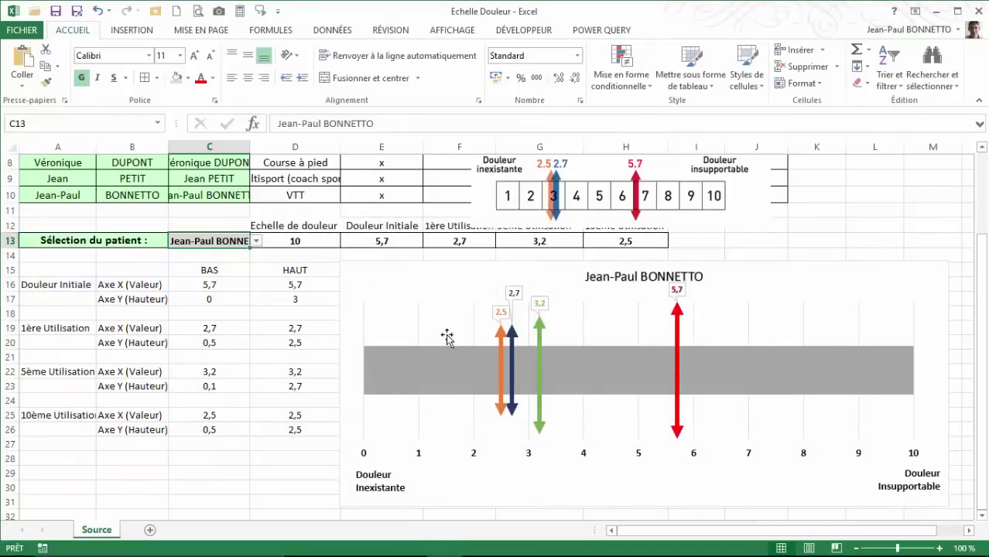
left_click(446, 263)
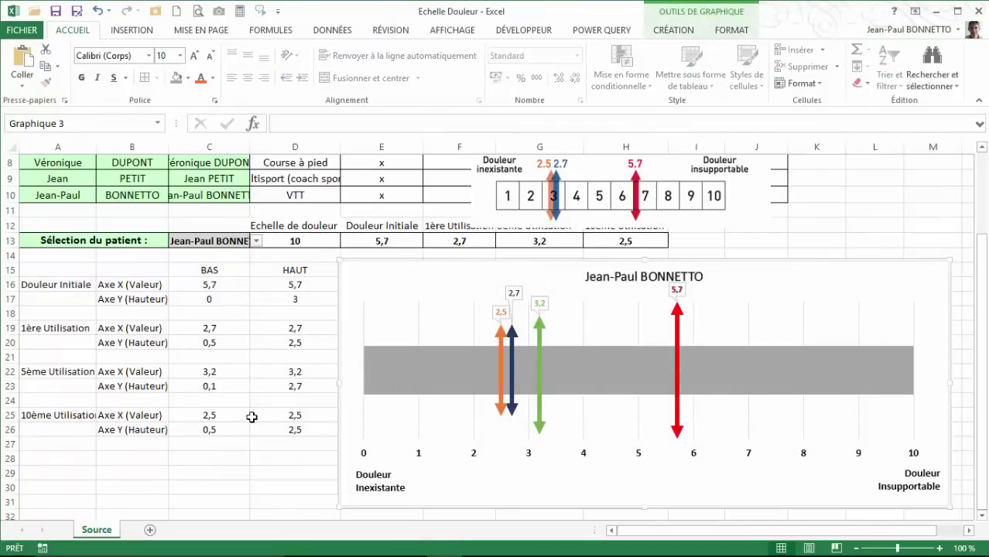
left_click_drag(643, 202, 781, 221)
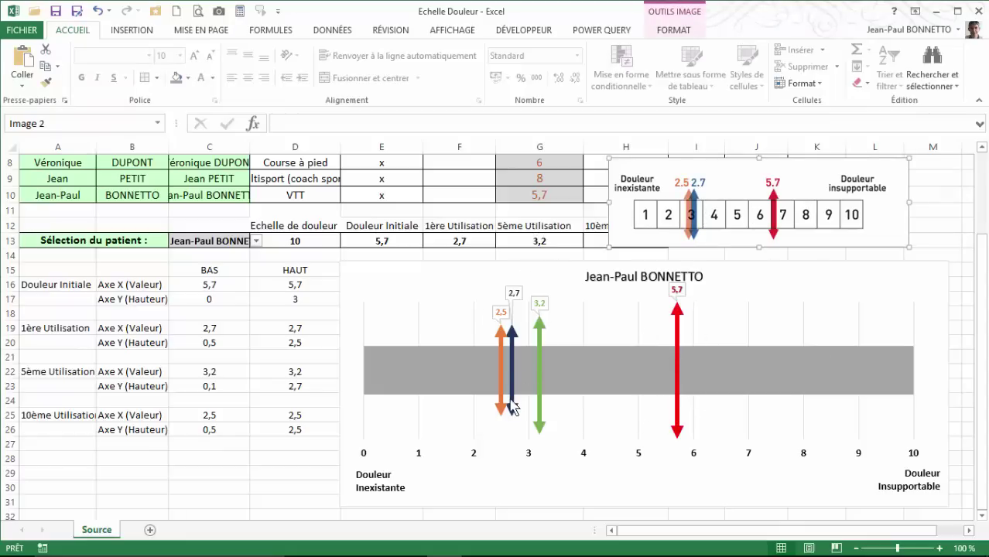
- Review the selected patient's values in D13:F13 and the arrow coordinates in C16:D26 that feed the chart
mouse_move(512, 408)
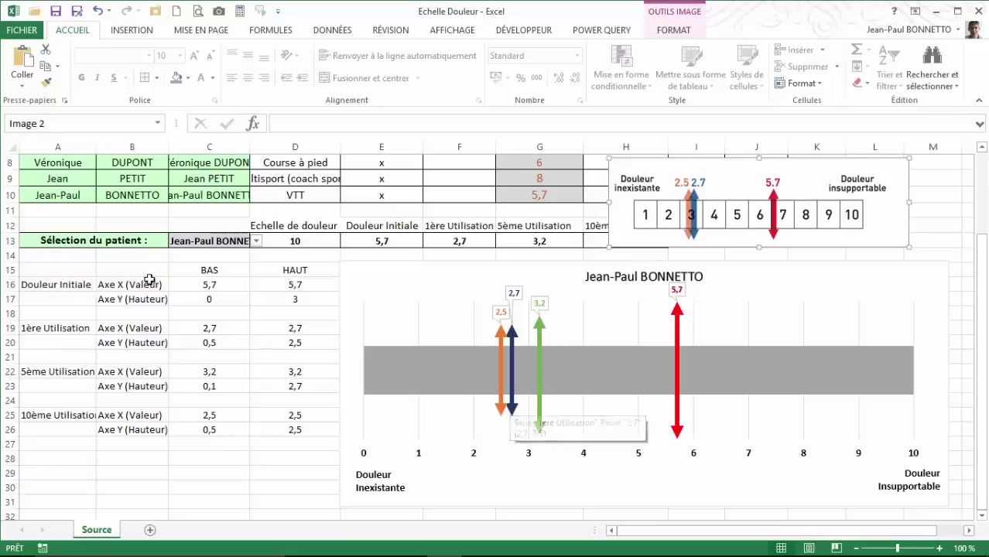
left_click_drag(294, 242, 459, 242)
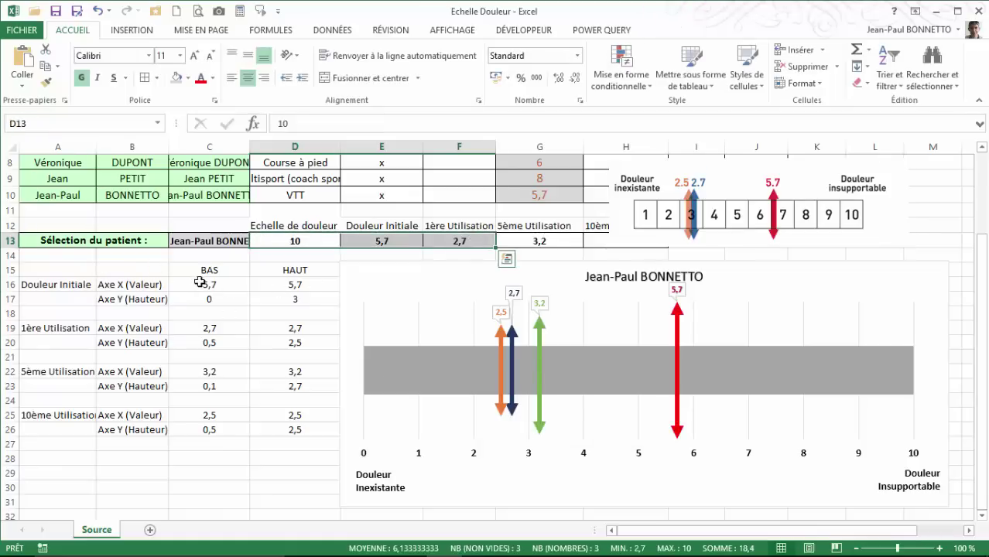
left_click_drag(200, 283, 294, 428)
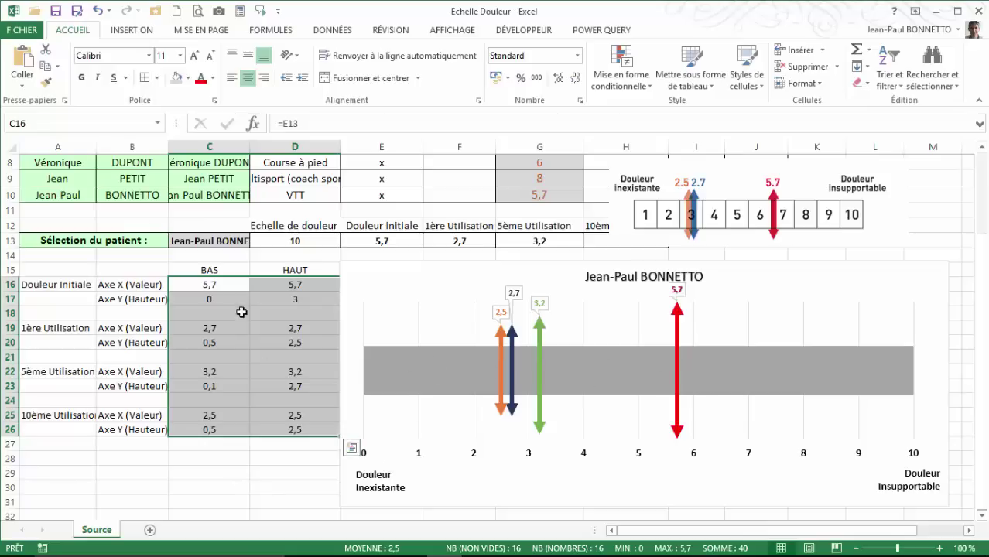
left_click(240, 258)
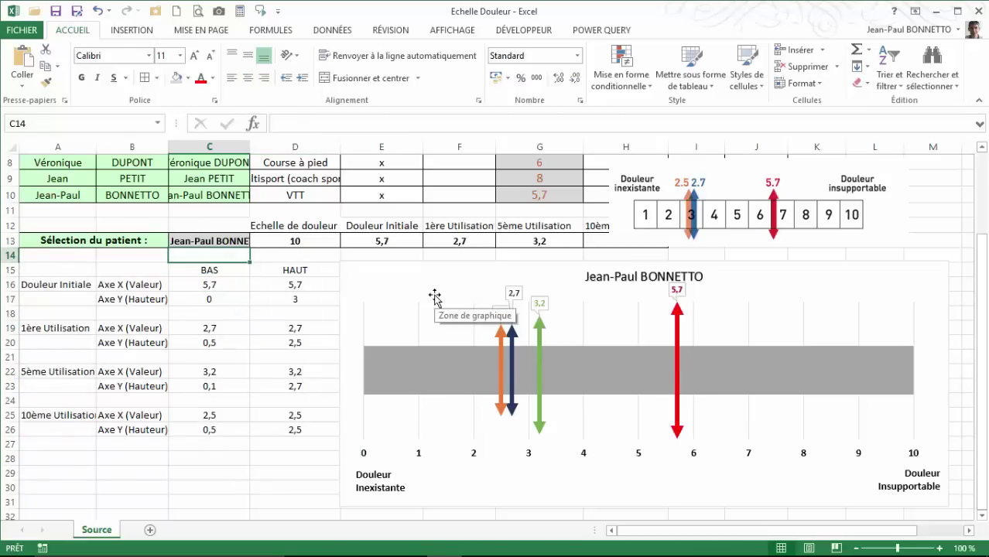